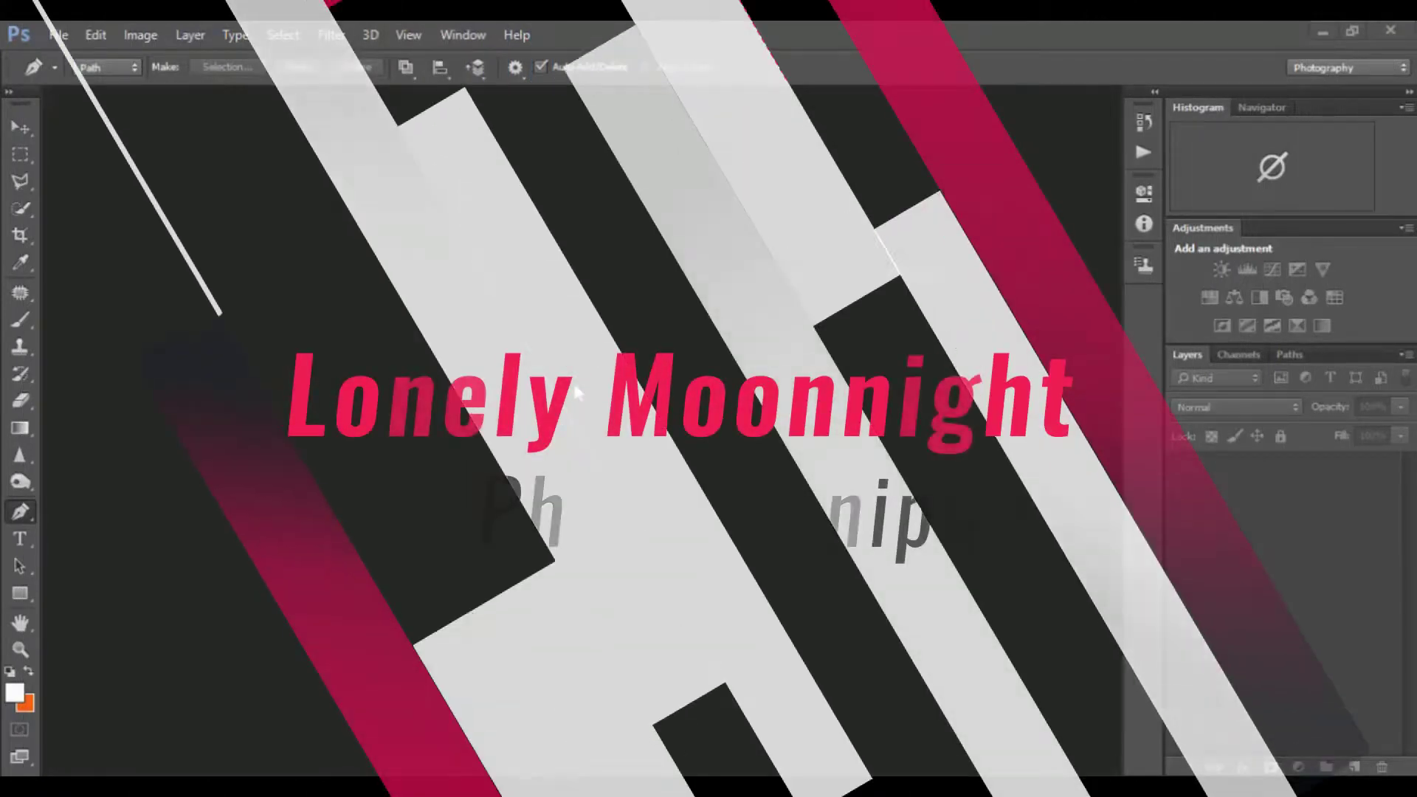
Show the File menu commands to start opening the starting photo
{"action": "left_click", "coordinate": [57, 35]}
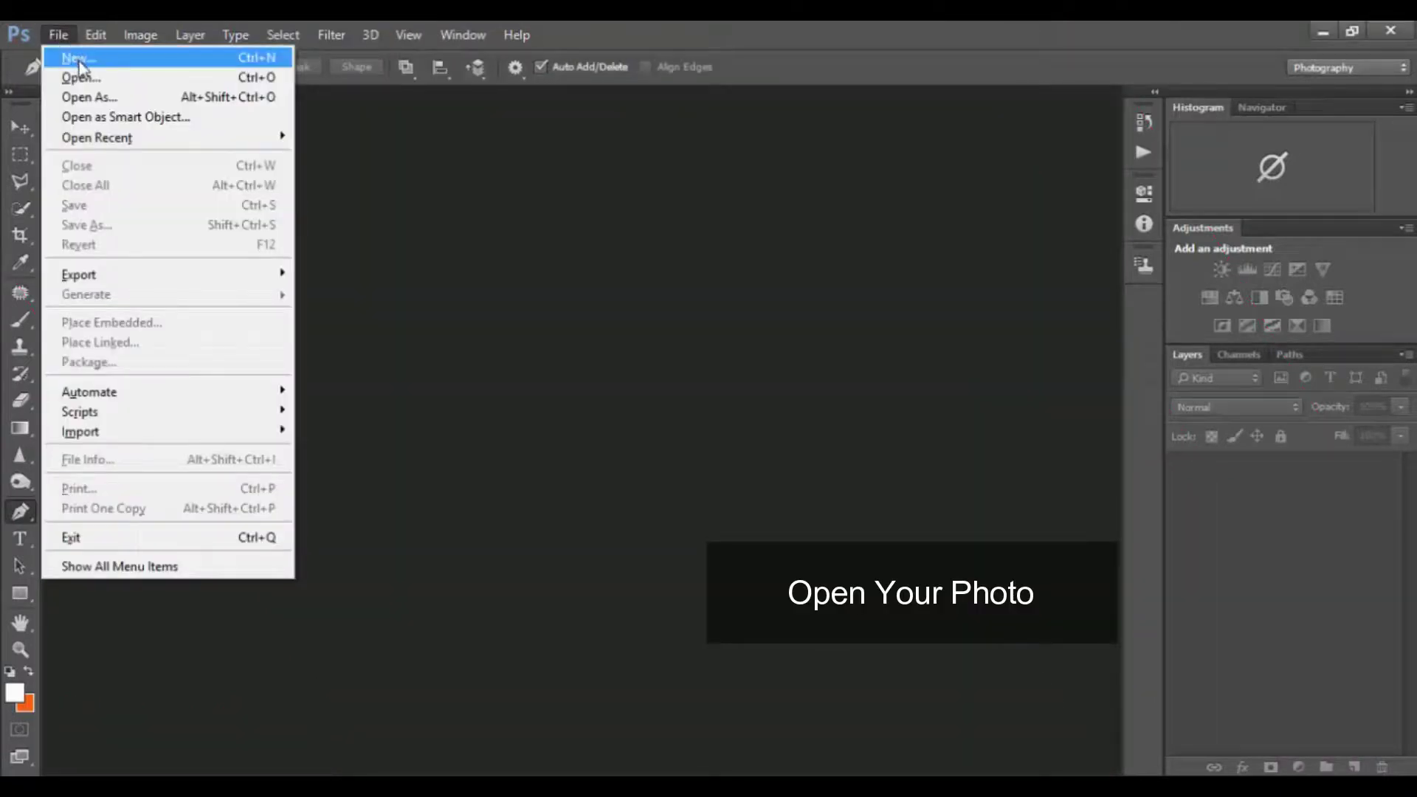
Open 20181106_211657.jpg and dock its floating window into the tab bar
{"action": "left_click", "coordinate": [142, 78]}
{"action": "left_click", "coordinate": [263, 194]}
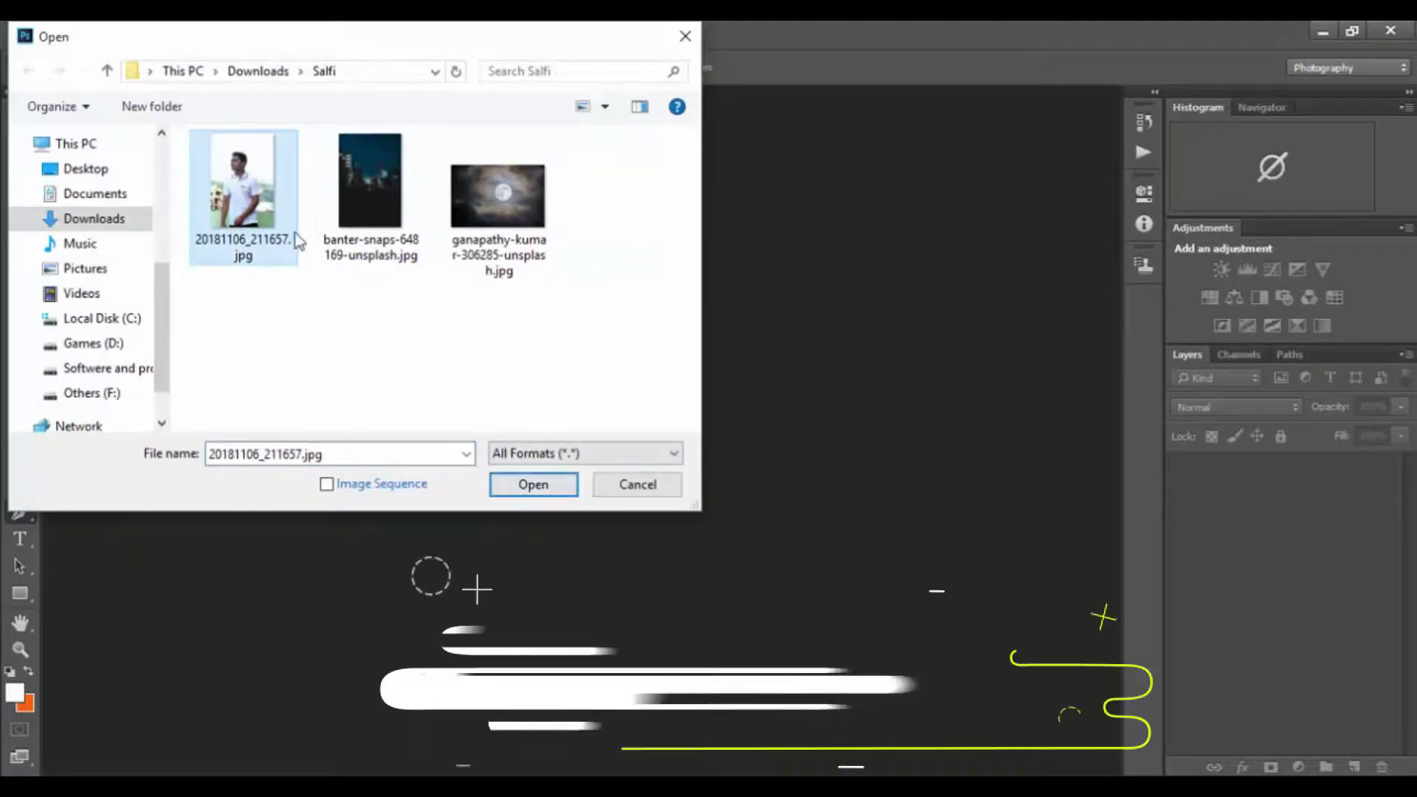
{"action": "left_click", "coordinate": [554, 487]}
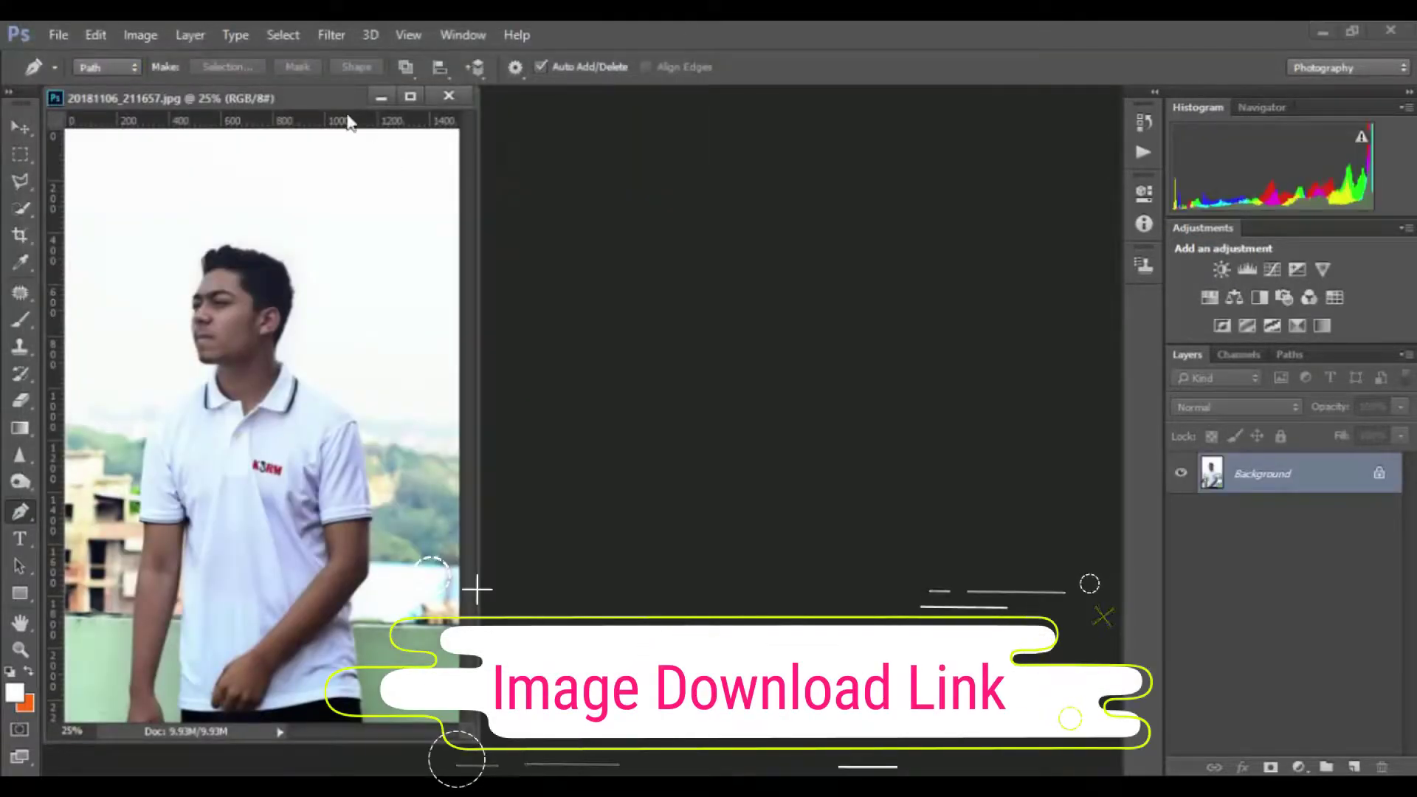
{"action": "left_click_drag", "start_coordinate": [407, 95], "coordinate": [450, 105]}
{"action": "left_click", "coordinate": [464, 104]}
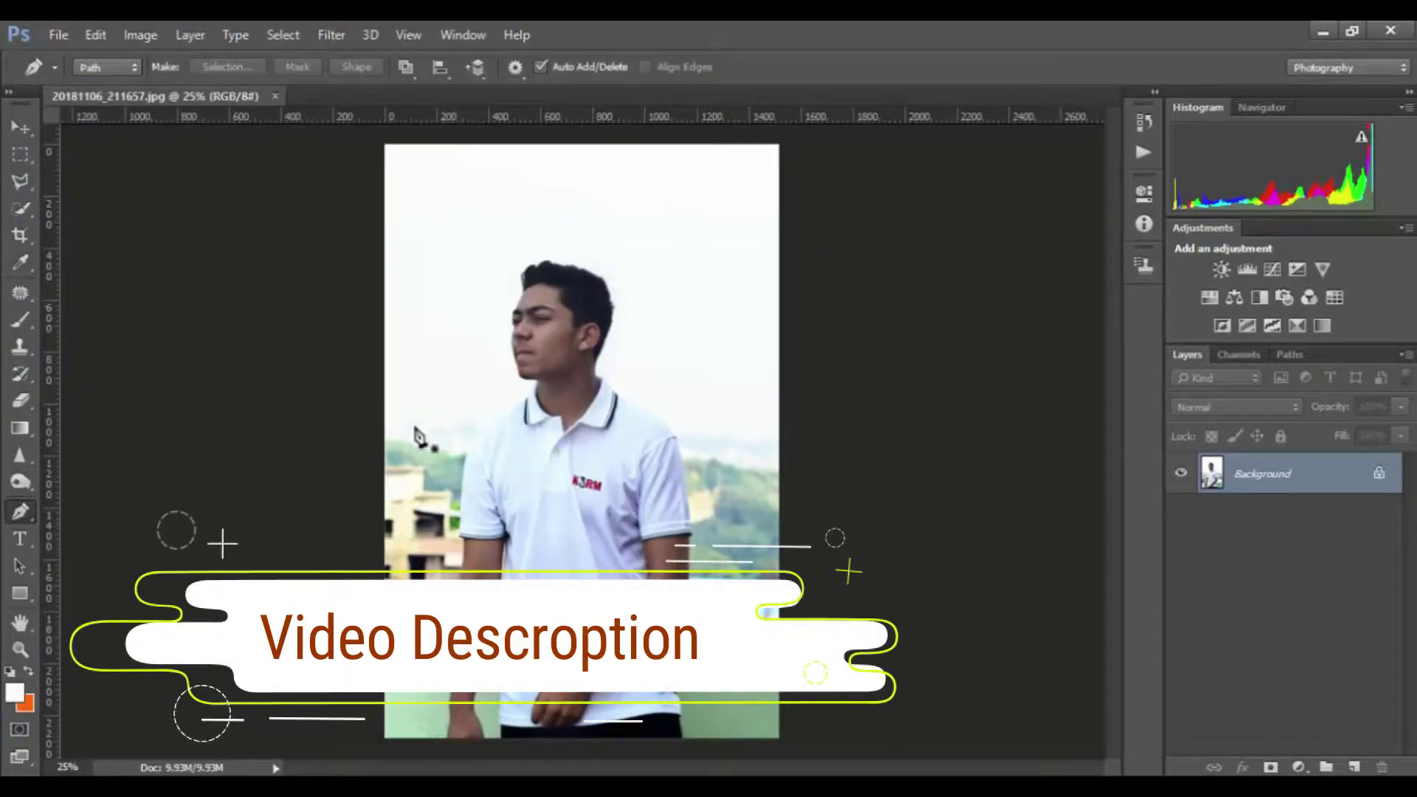
Choose the standard Pen Tool and duplicate the Background layer
{"action": "right_click", "coordinate": [20, 509]}
{"action": "left_click", "coordinate": [126, 510]}
{"action": "left_click_drag", "start_coordinate": [1285, 474], "coordinate": [1355, 768]}
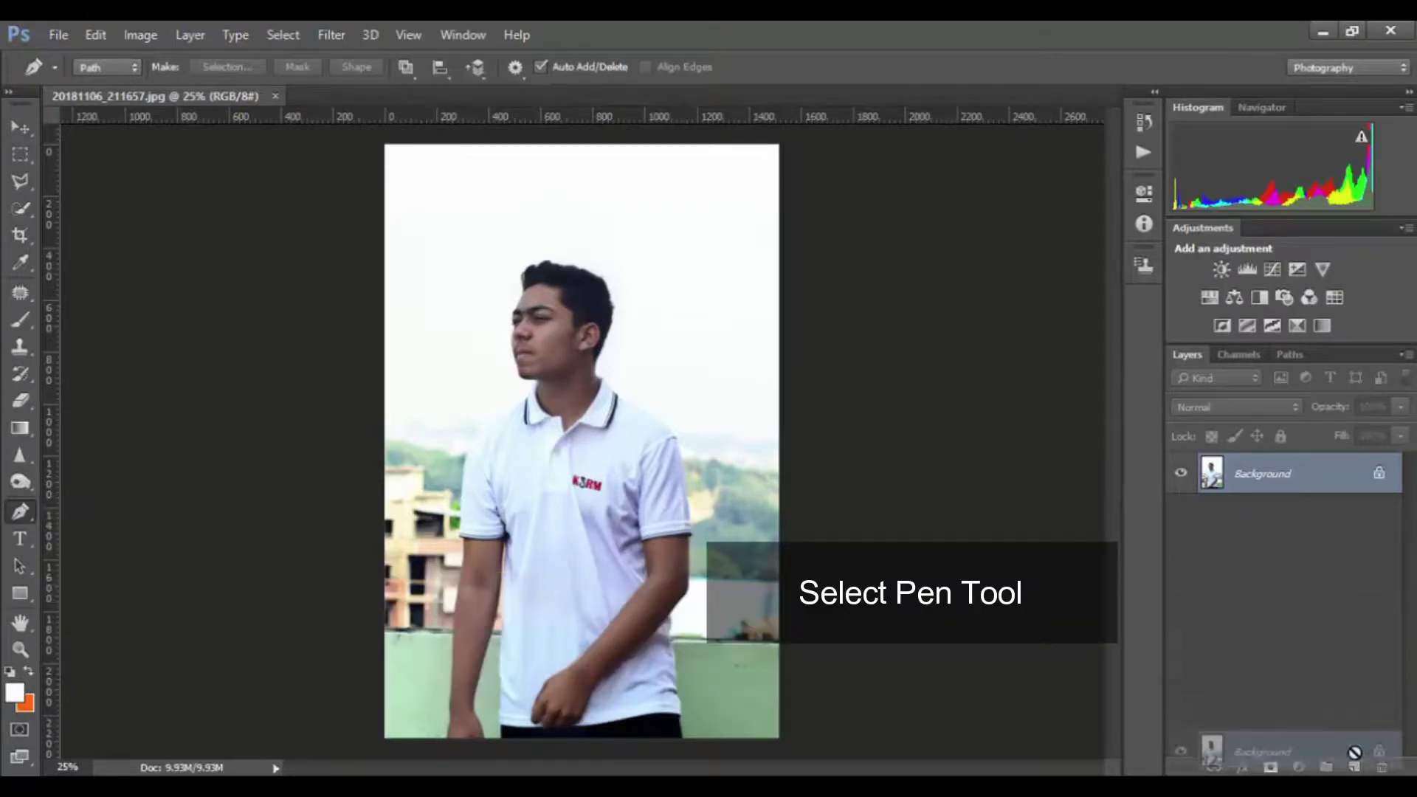
Trace the path from the forearm up the sleeve and shoulder to the neck
{"action": "key", "text": "ctrl+plus"}
{"action": "key", "text": "ctrl+plus"}
{"action": "key", "text": "ctrl+plus"}
{"action": "key", "text": "ctrl+plus"}
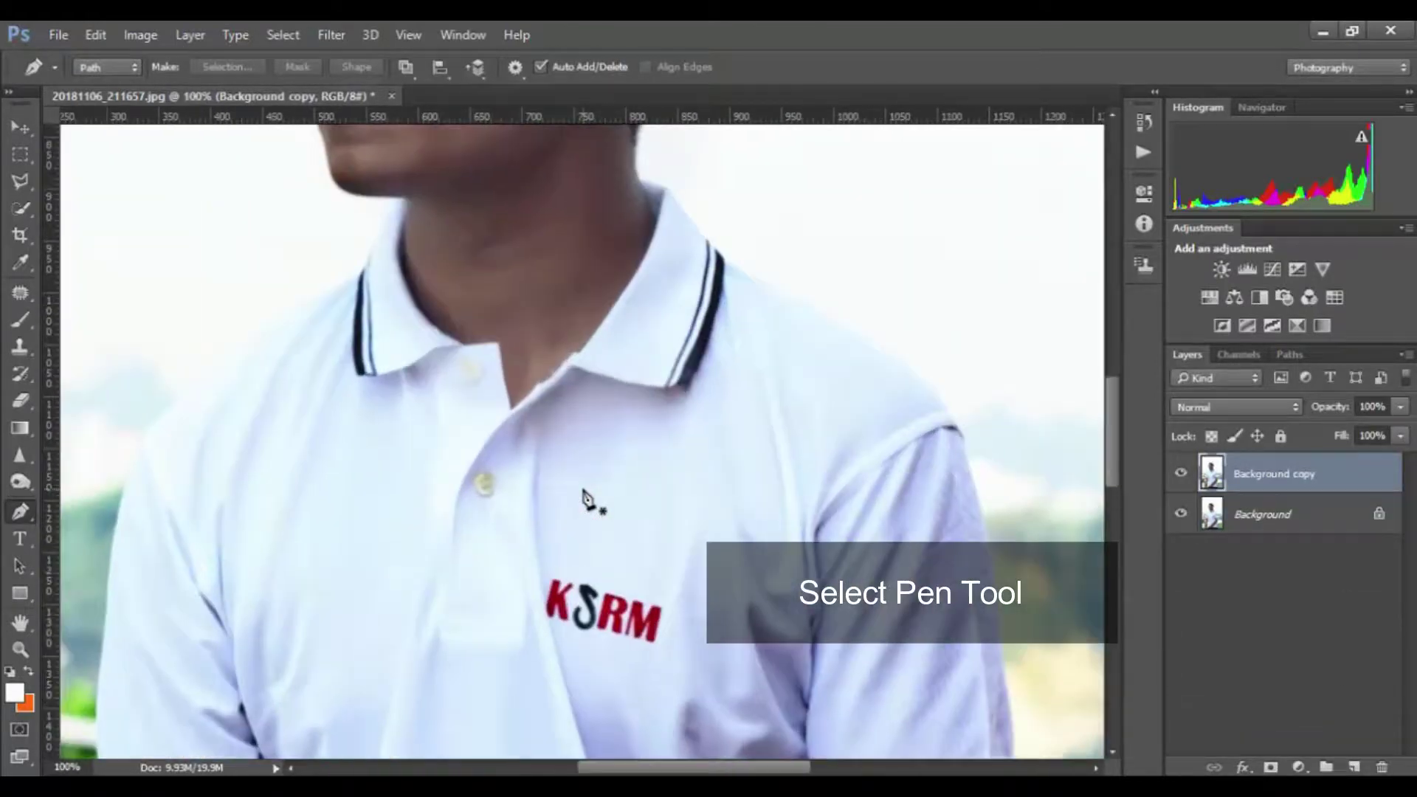
{"action": "mouse_move", "coordinate": [486, 559]}
{"action": "left_mouse_down"}
{"action": "mouse_move", "coordinate": [750, 228]}
{"action": "mouse_move", "coordinate": [803, 221]}
{"action": "left_mouse_up"}
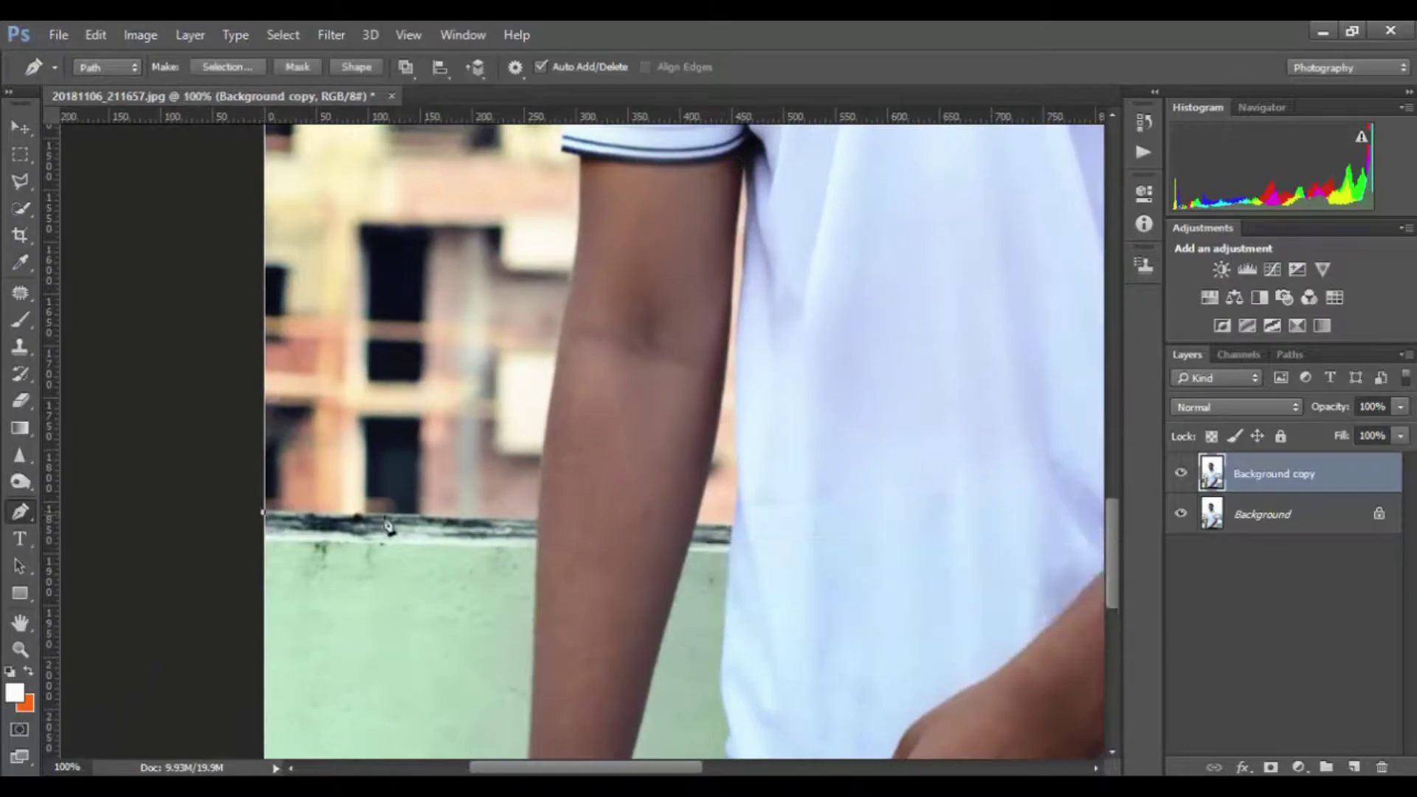
{"action": "left_click", "coordinate": [569, 299]}
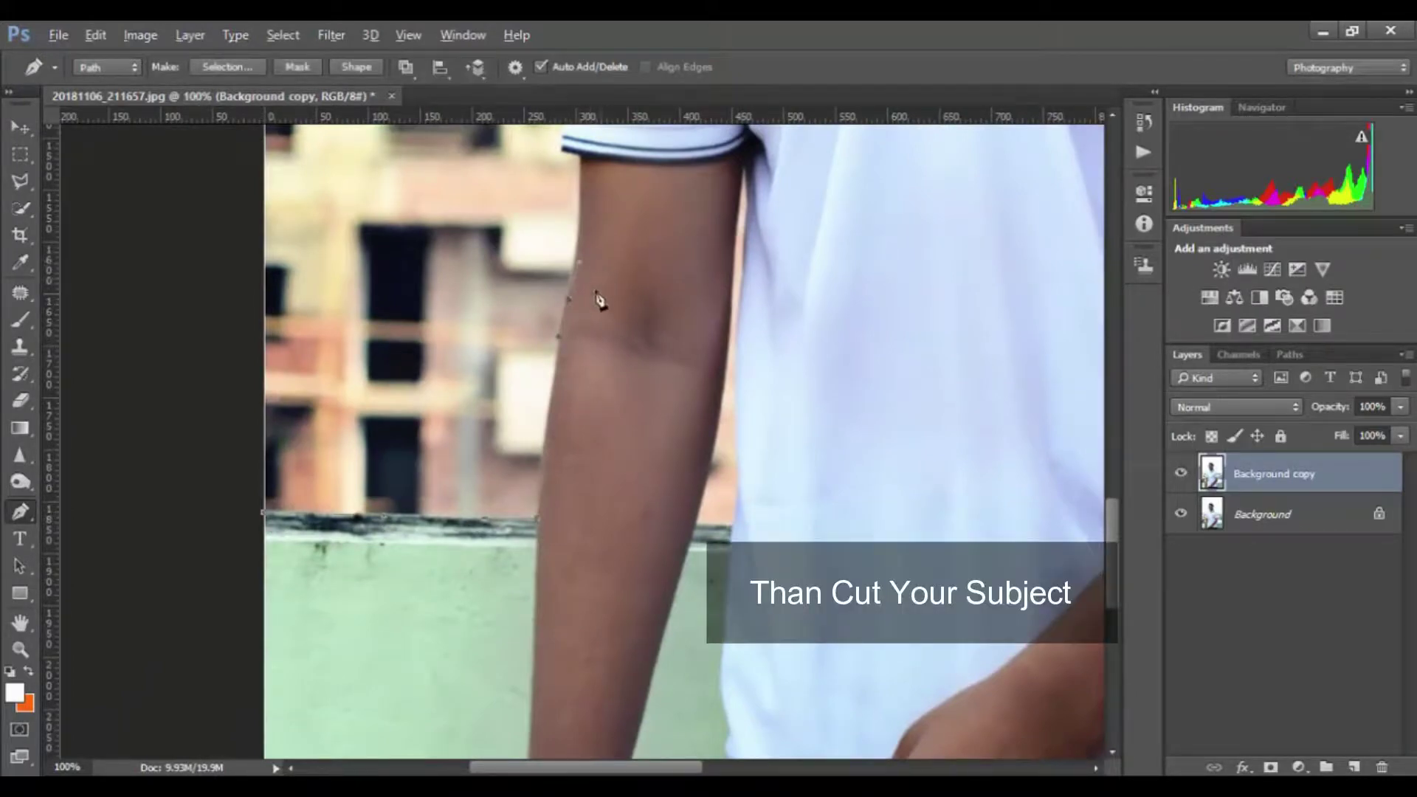
{"action": "scroll", "coordinate": [579, 214], "scroll_direction": "up", "scroll_amount": 2}
{"action": "left_click", "coordinate": [581, 212]}
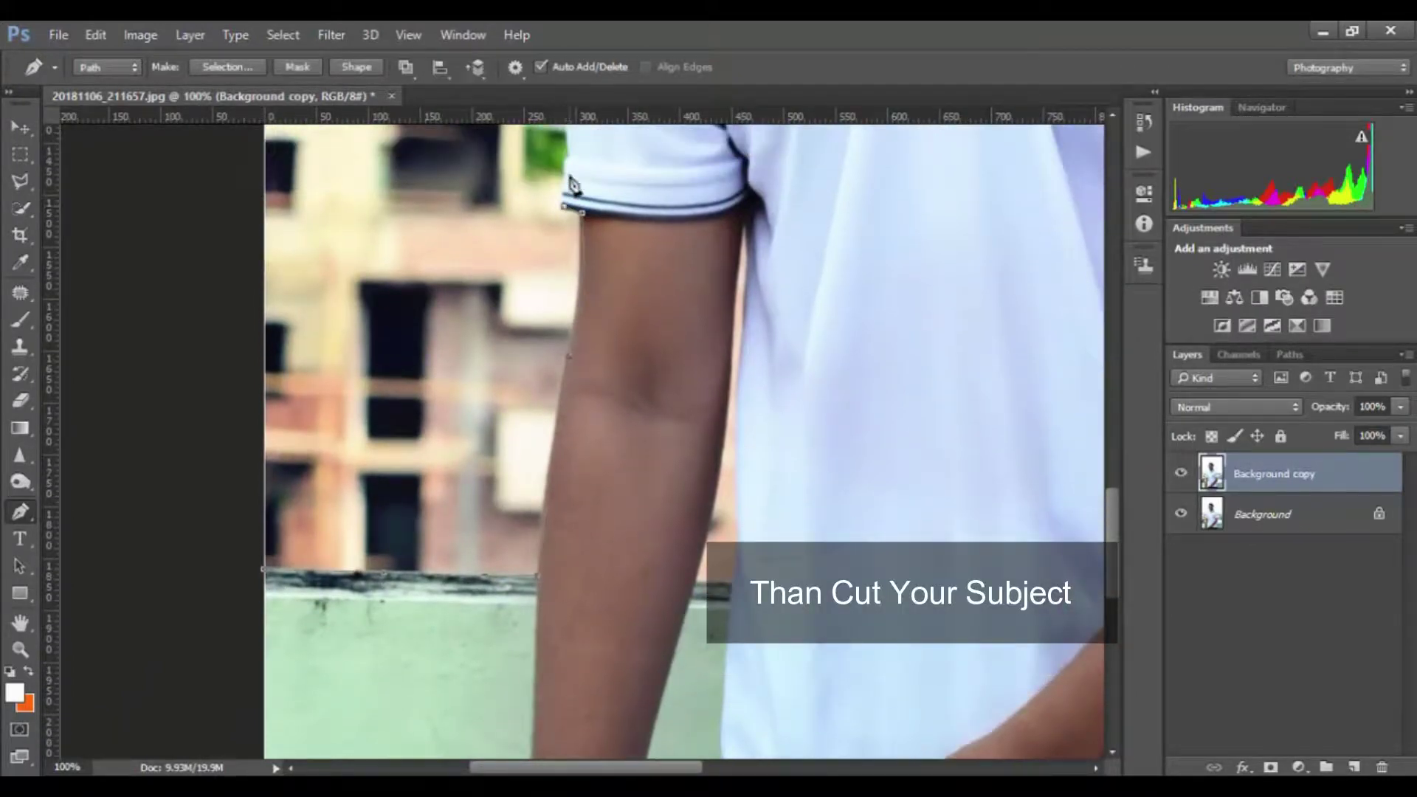
{"action": "left_click_drag", "start_coordinate": [572, 185], "coordinate": [578, 246]}
{"action": "scroll", "coordinate": [583, 235], "scroll_direction": "up", "scroll_amount": 3}
{"action": "left_click", "coordinate": [567, 303]}
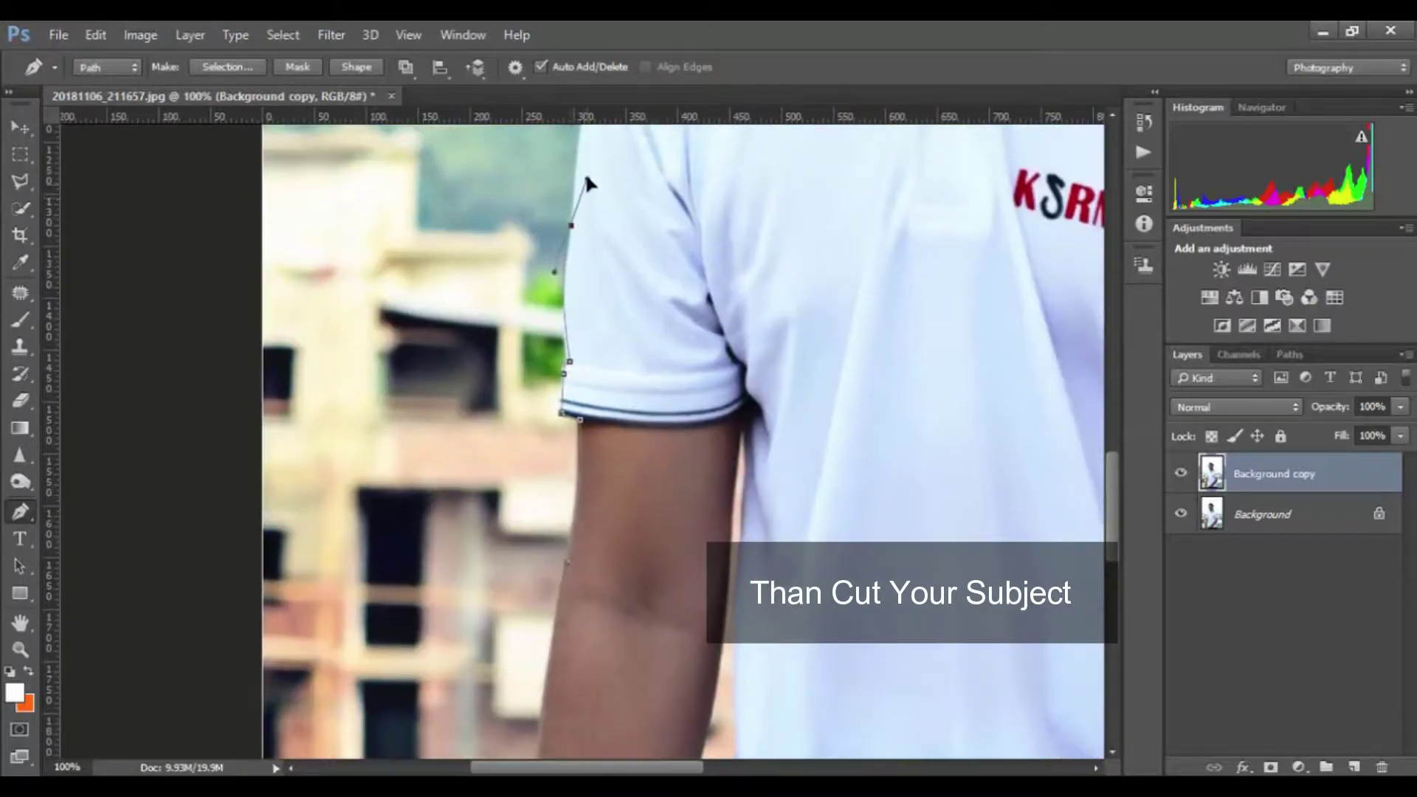
{"action": "left_click", "coordinate": [578, 248]}
{"action": "scroll", "coordinate": [607, 205], "scroll_direction": "up", "scroll_amount": 3}
{"action": "left_click_drag", "start_coordinate": [619, 179], "coordinate": [689, 140]}
{"action": "left_click", "coordinate": [619, 177], "text": "alt"}
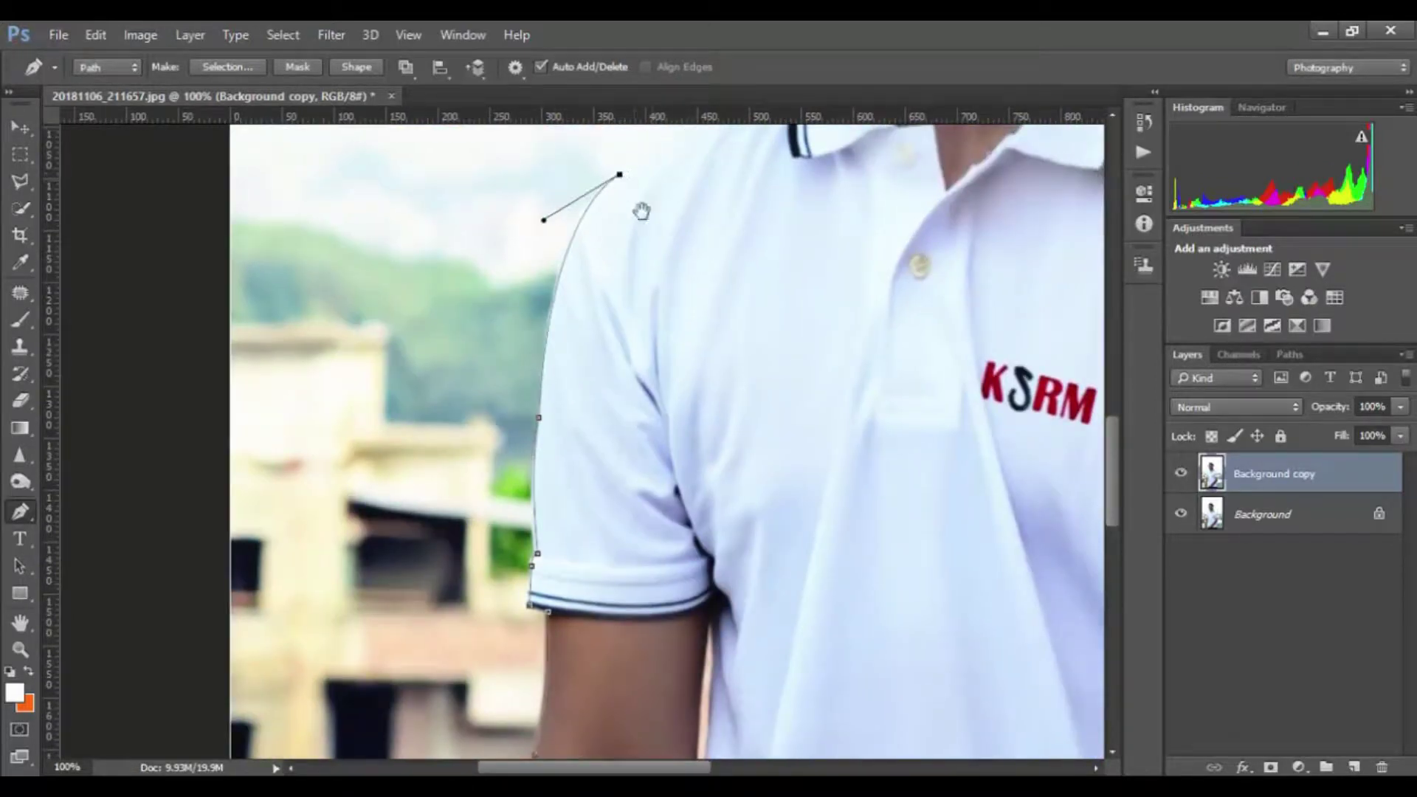
{"action": "scroll", "coordinate": [642, 212], "scroll_direction": "up", "scroll_amount": 3}
{"action": "scroll", "coordinate": [642, 212], "scroll_direction": "right", "scroll_amount": 2}
{"action": "mouse_move", "coordinate": [668, 264]}
{"action": "left_mouse_down"}
{"action": "mouse_move", "coordinate": [728, 237]}
{"action": "mouse_move", "coordinate": [725, 186]}
{"action": "left_mouse_up"}
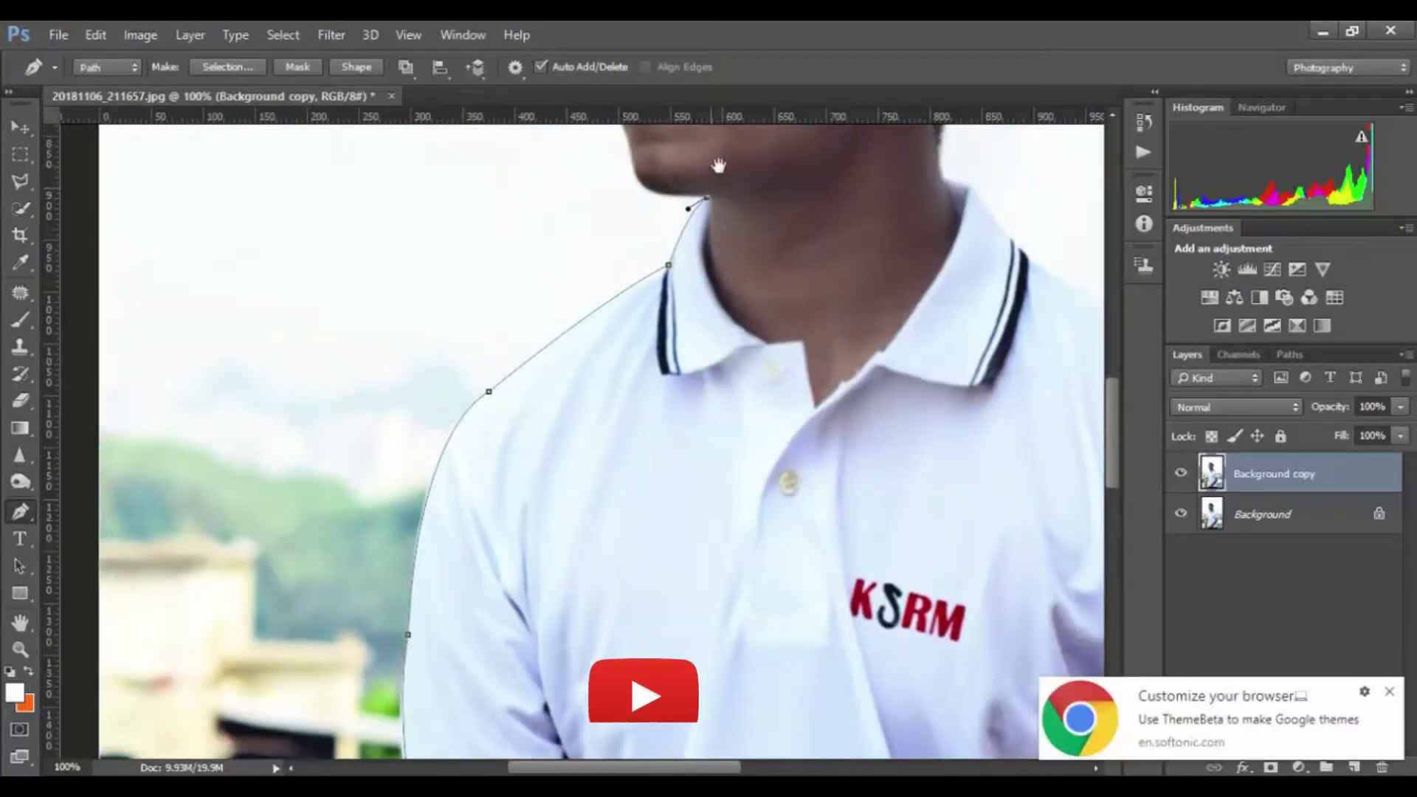
{"action": "scroll", "coordinate": [722, 158], "scroll_direction": "up", "scroll_amount": 3}
{"action": "scroll", "coordinate": [722, 158], "scroll_direction": "left", "scroll_amount": 1}
At 200% zoom, continue the path around the chin, lips, nose and brow
{"action": "key", "text": "ctrl+plus"}
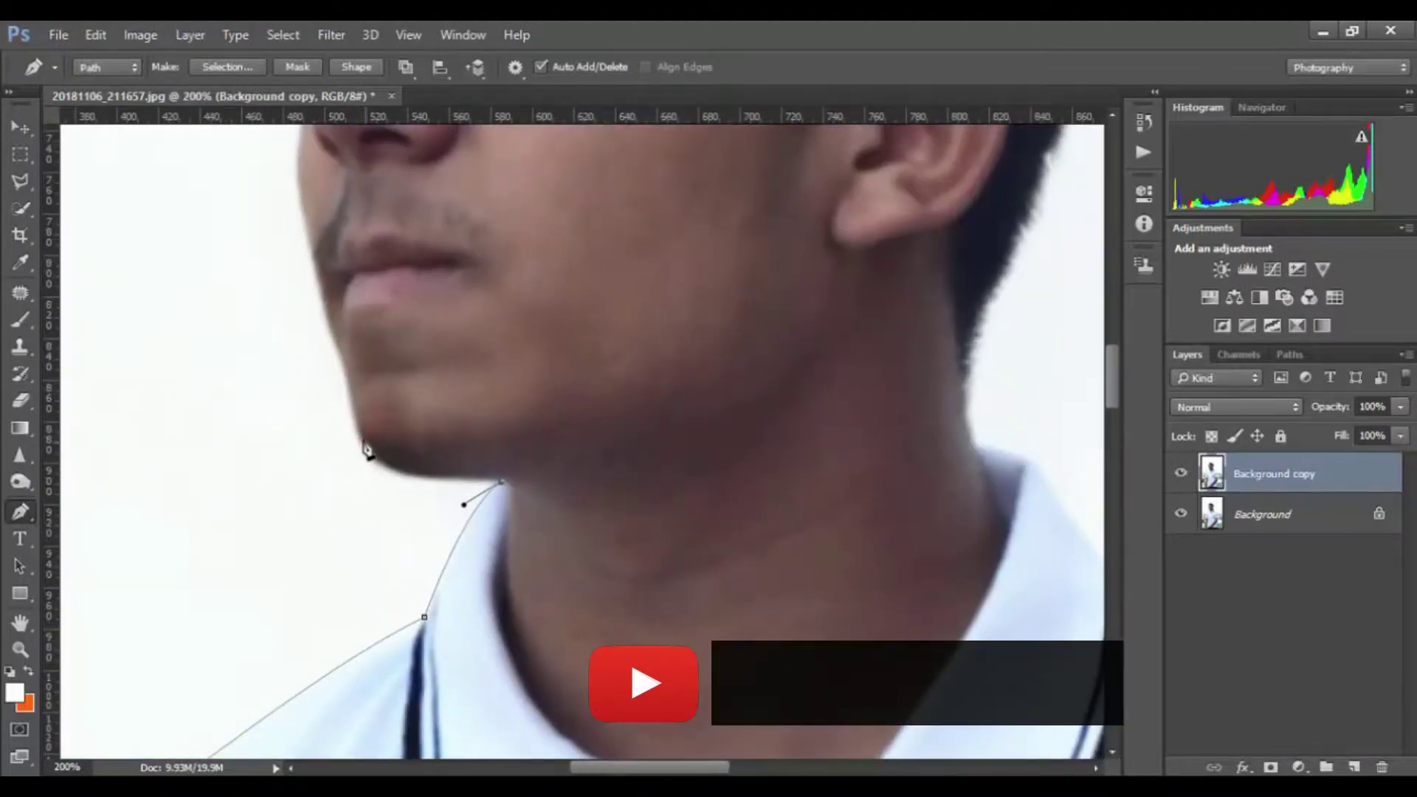
{"action": "left_click_drag", "start_coordinate": [362, 439], "coordinate": [372, 390]}
{"action": "left_click", "coordinate": [361, 439], "text": "alt"}
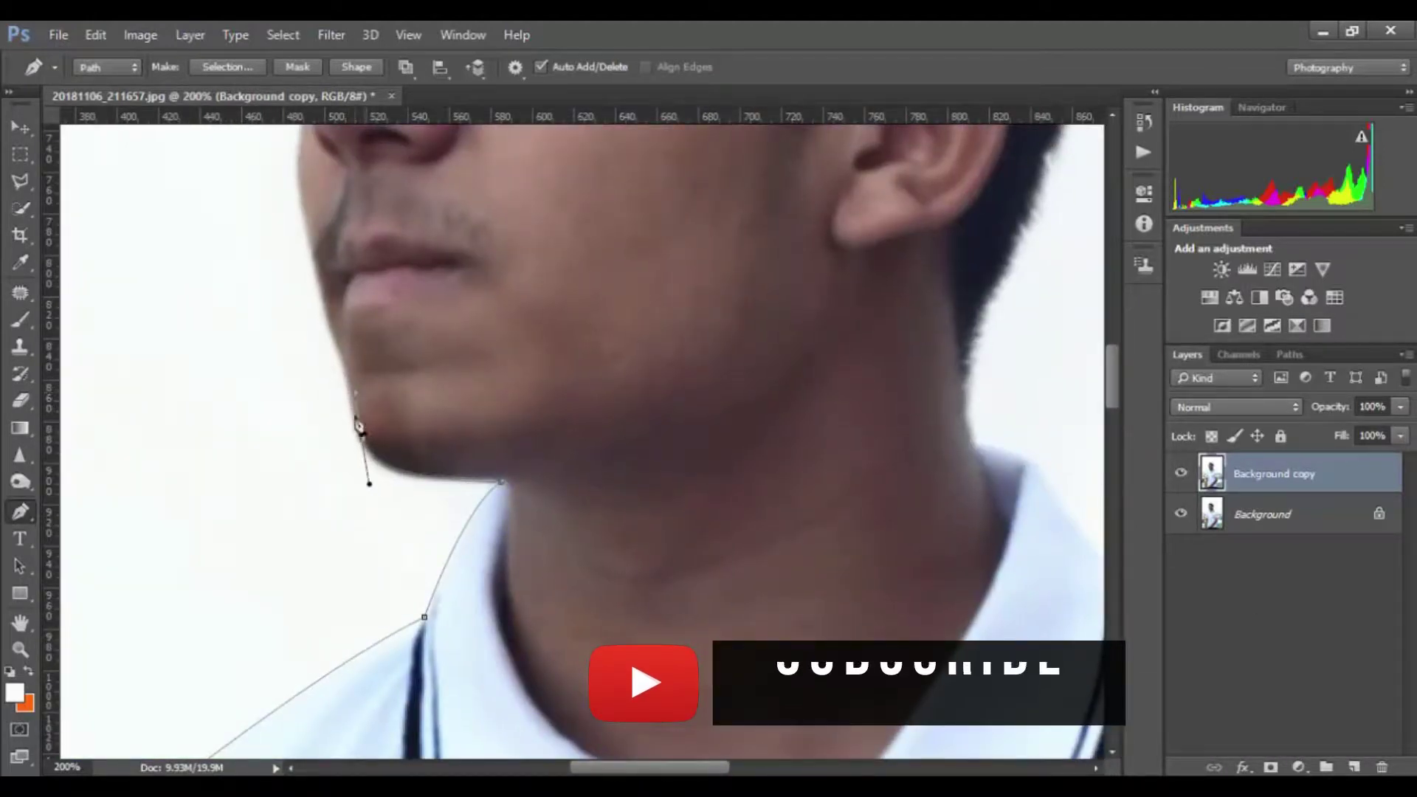
{"action": "left_click", "coordinate": [336, 340]}
{"action": "scroll", "coordinate": [341, 301], "scroll_direction": "up", "scroll_amount": 1}
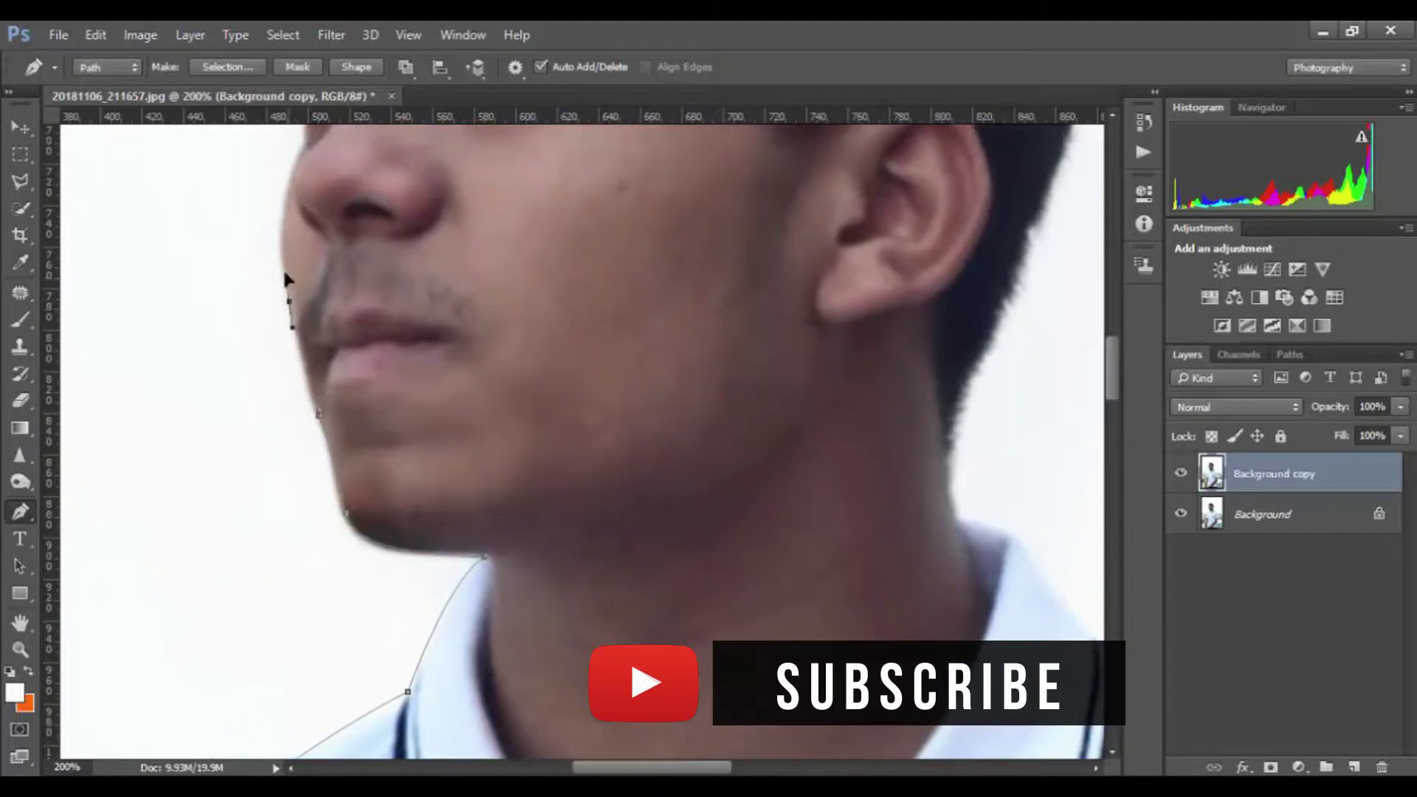
{"action": "left_click", "coordinate": [281, 284]}
{"action": "scroll", "coordinate": [280, 284], "scroll_direction": "up", "scroll_amount": 3}
{"action": "left_click_drag", "start_coordinate": [288, 294], "coordinate": [325, 268]}
{"action": "left_click", "coordinate": [288, 293], "text": "alt"}
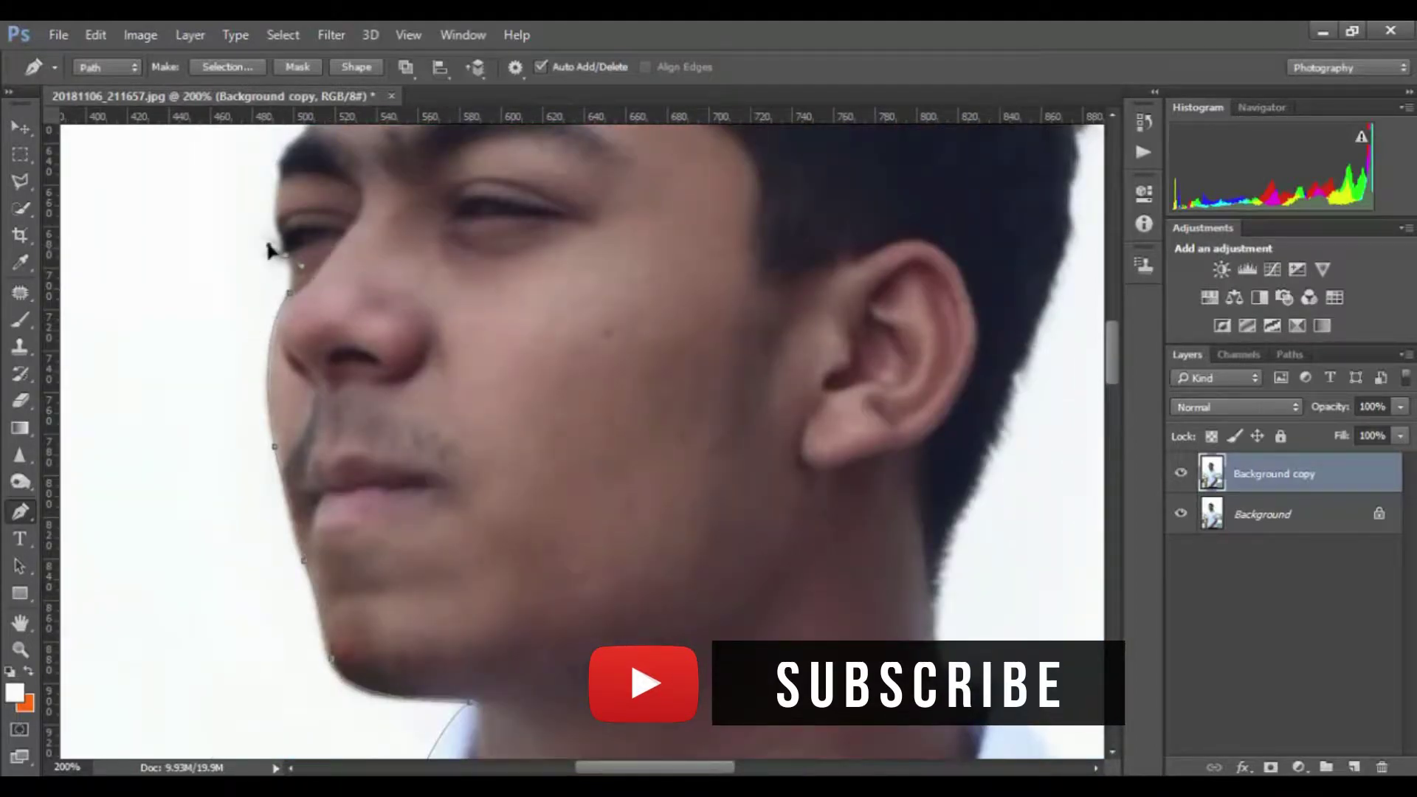
Extend the path along the hairline and across the top of the hair
{"action": "scroll", "coordinate": [287, 287], "scroll_direction": "up", "scroll_amount": 3}
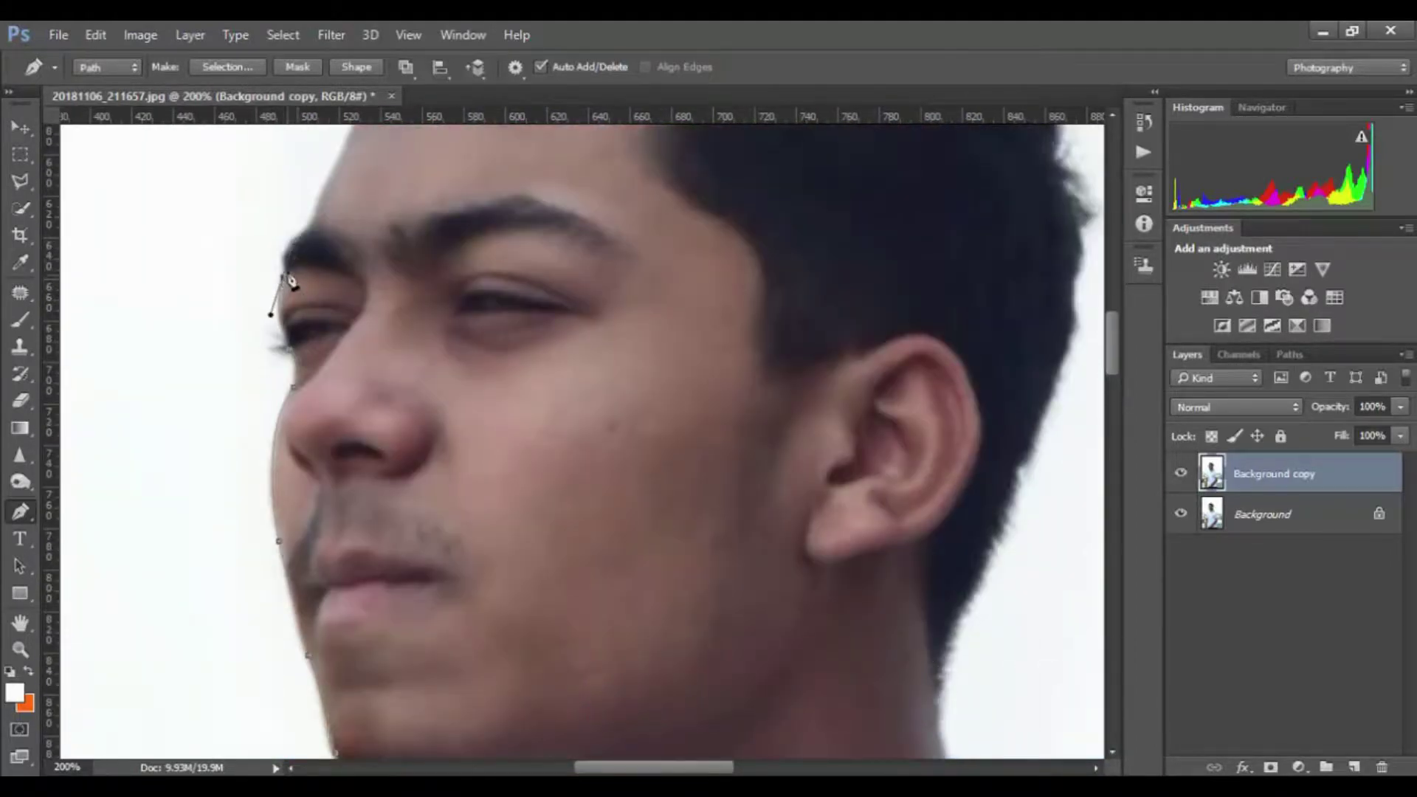
{"action": "scroll", "coordinate": [325, 273], "scroll_direction": "up", "scroll_amount": 1}
{"action": "scroll", "coordinate": [325, 273], "scroll_direction": "up", "scroll_amount": 5}
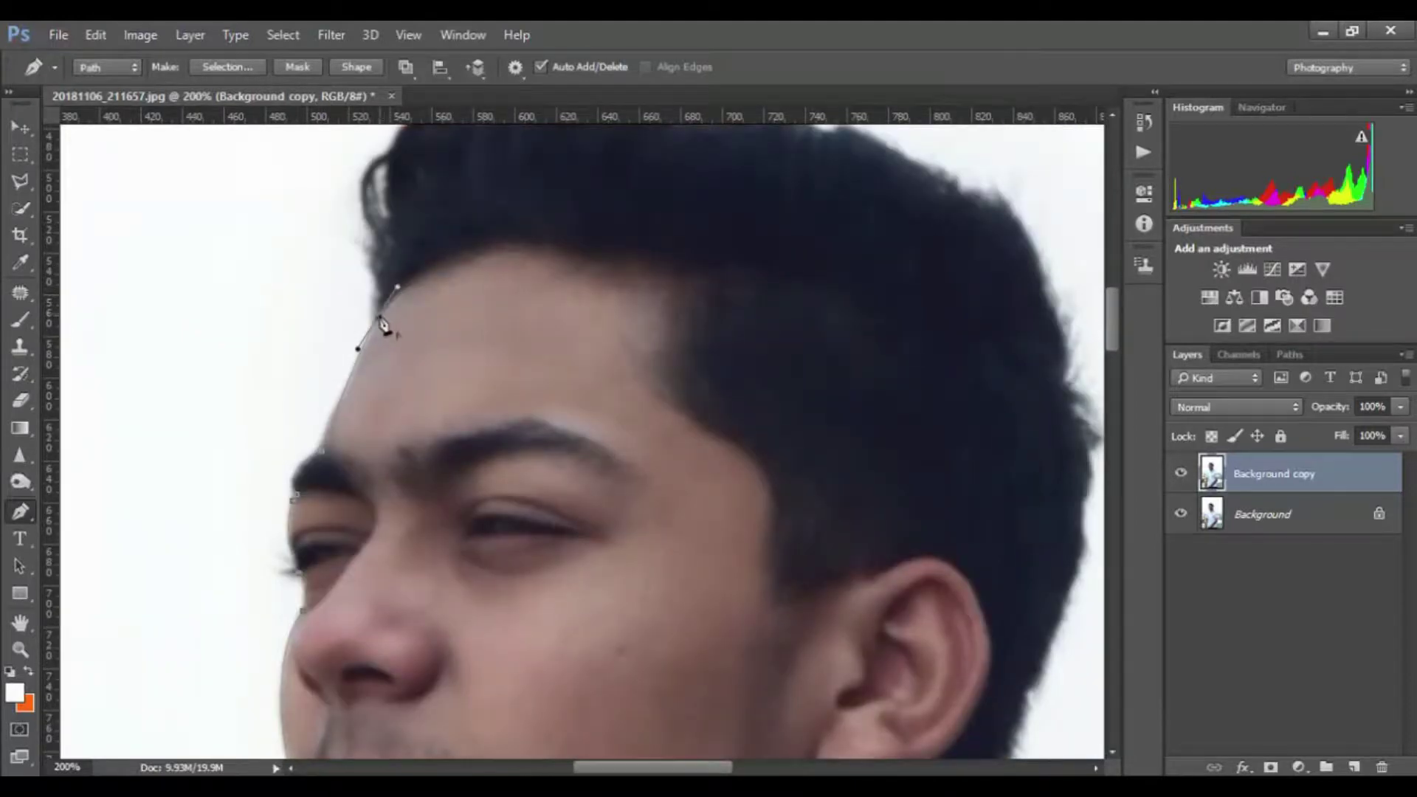
{"action": "scroll", "coordinate": [387, 280], "scroll_direction": "up", "scroll_amount": 4}
{"action": "left_click_drag", "start_coordinate": [413, 244], "coordinate": [530, 175]}
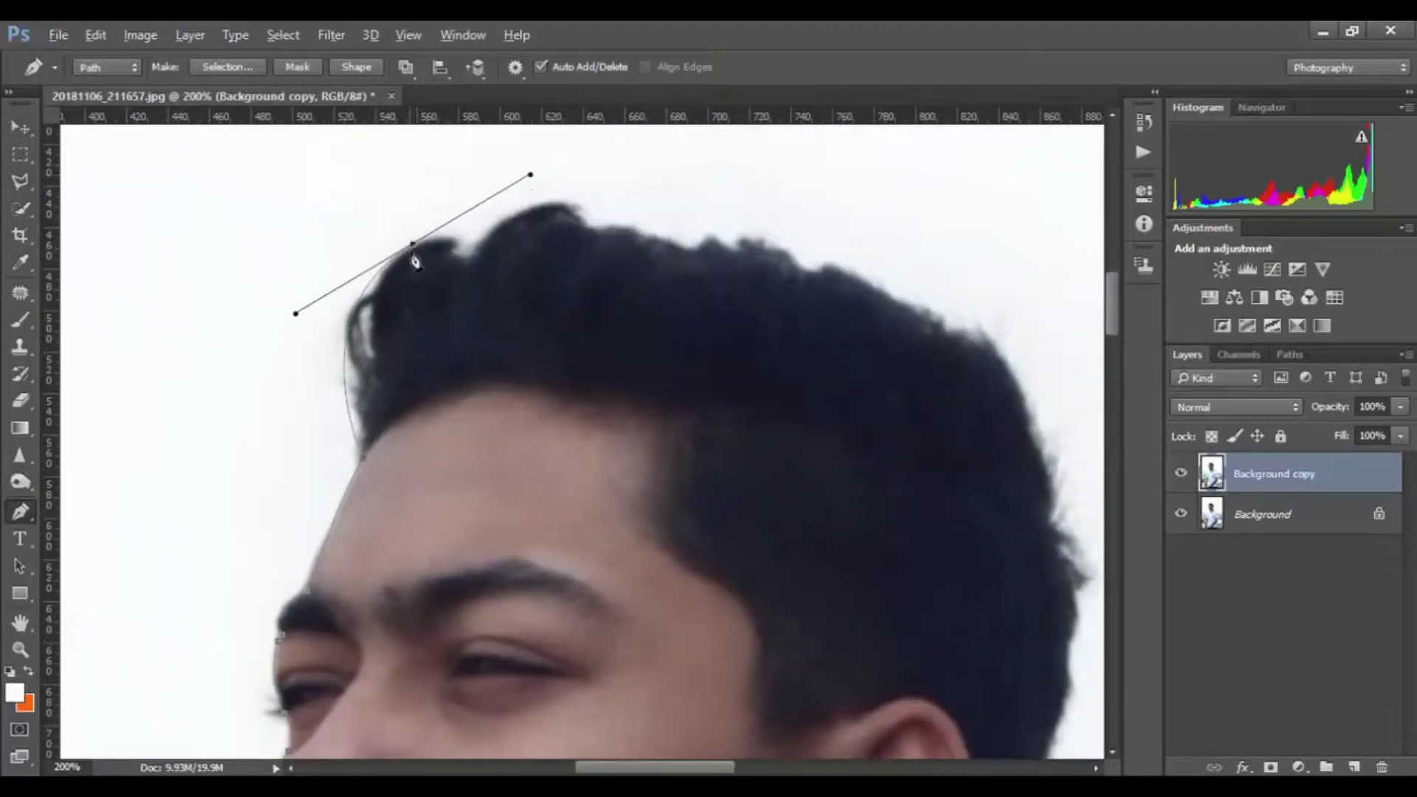
{"action": "left_click", "coordinate": [414, 245], "text": "alt"}
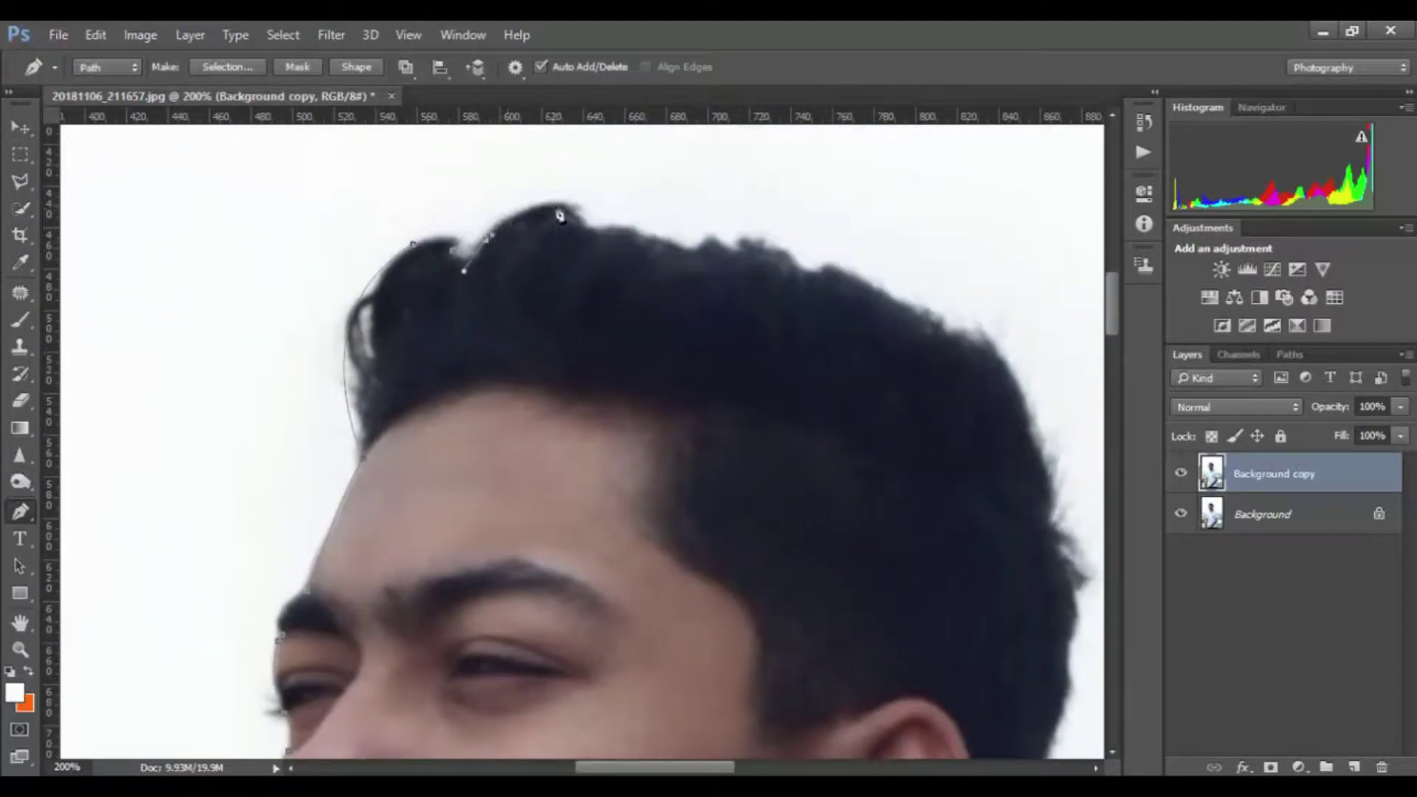
{"action": "left_click", "coordinate": [575, 204], "text": "alt"}
{"action": "mouse_move", "coordinate": [606, 230]}
{"action": "left_mouse_down"}
{"action": "mouse_move", "coordinate": [623, 231]}
{"action": "mouse_move", "coordinate": [501, 312]}
{"action": "left_mouse_up"}
{"action": "left_click", "coordinate": [532, 307]}
{"action": "mouse_move", "coordinate": [593, 323]}
{"action": "left_mouse_down"}
{"action": "mouse_move", "coordinate": [597, 349]}
{"action": "mouse_move", "coordinate": [513, 336]}
{"action": "mouse_move", "coordinate": [572, 301]}
{"action": "left_mouse_up"}
{"action": "left_click", "coordinate": [570, 308], "text": "alt"}
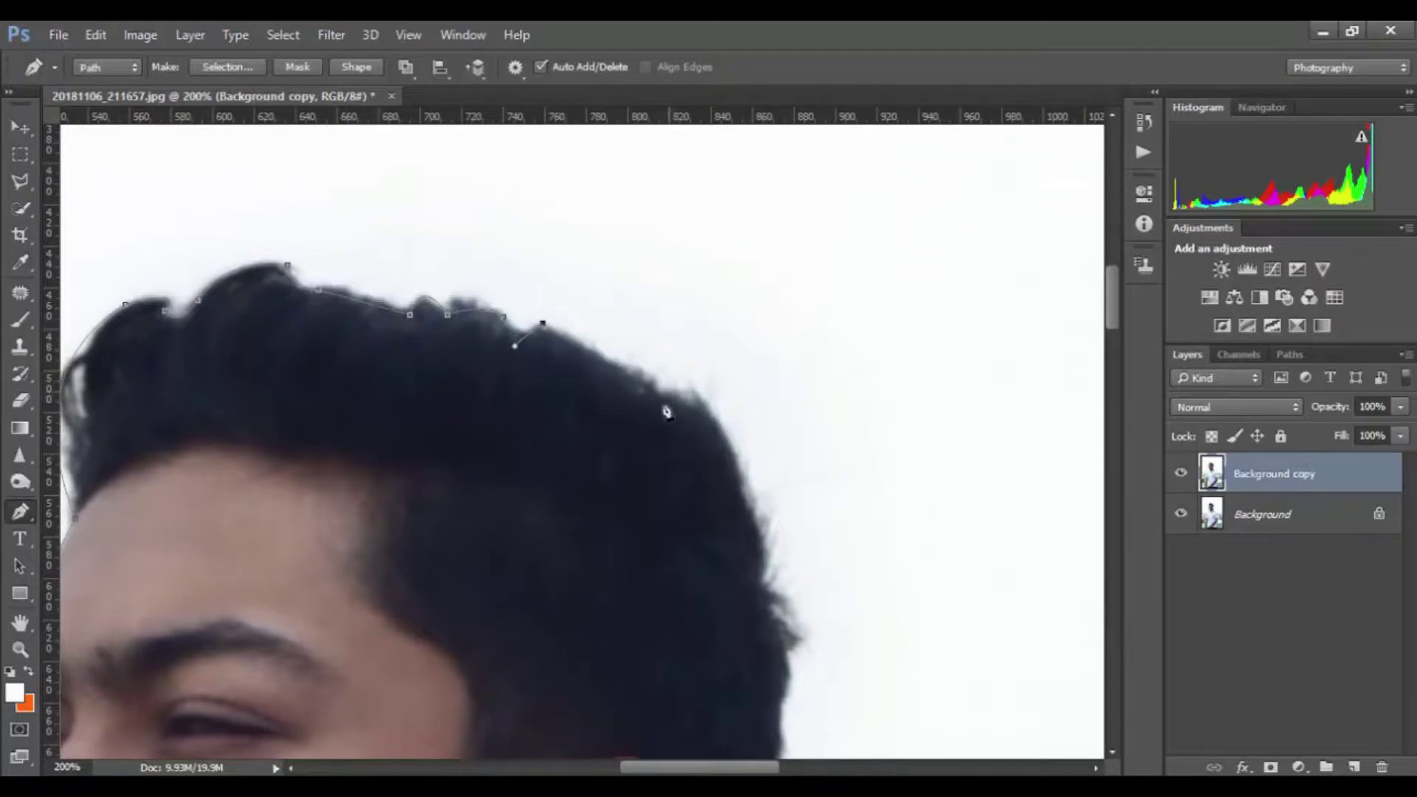
Trace the path down the back of the hair and head to the neck and collar
{"action": "mouse_move", "coordinate": [659, 403]}
{"action": "left_mouse_down"}
{"action": "mouse_move", "coordinate": [711, 465]}
{"action": "mouse_move", "coordinate": [579, 384]}
{"action": "left_mouse_up"}
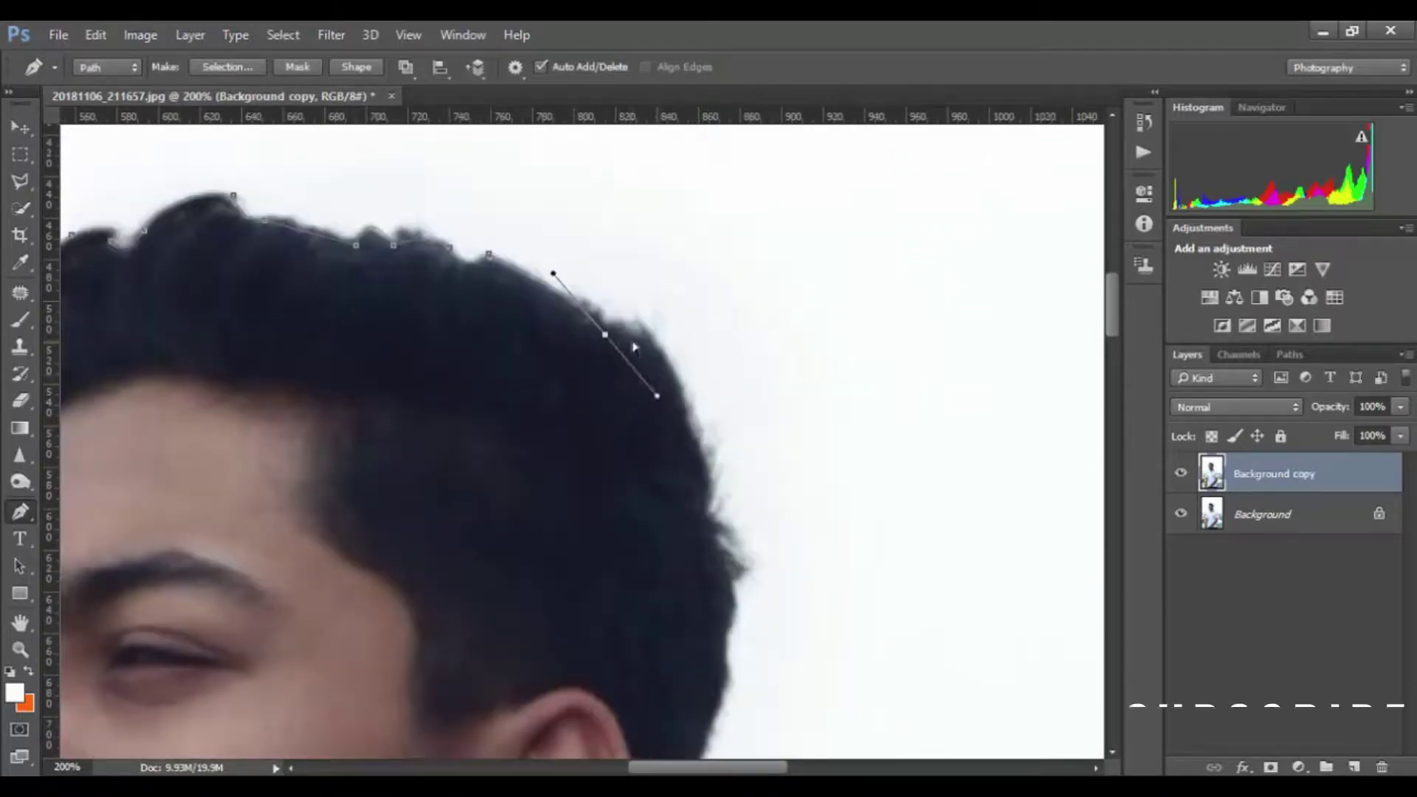
{"action": "left_click_drag", "start_coordinate": [701, 452], "coordinate": [728, 560]}
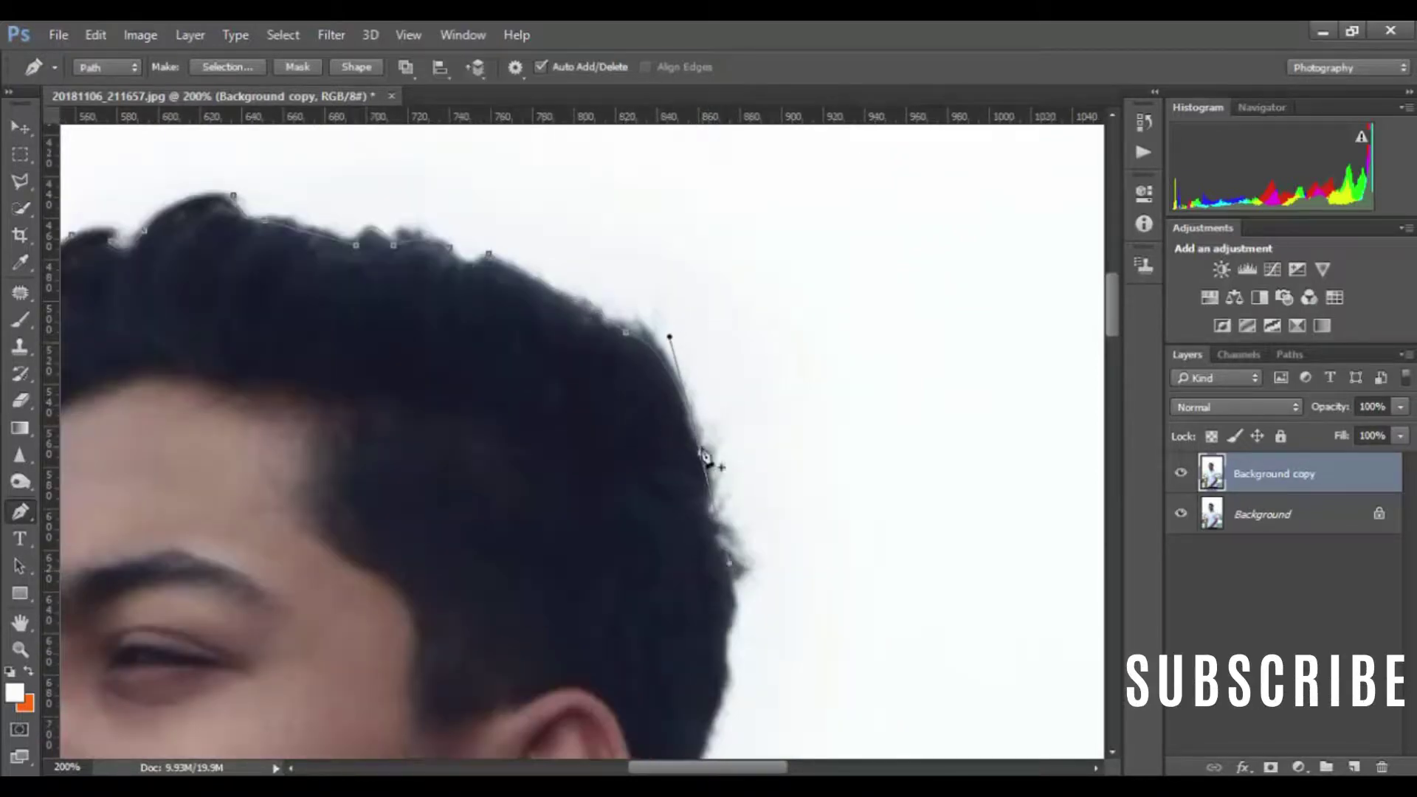
{"action": "left_click_drag", "start_coordinate": [705, 457], "coordinate": [614, 310]}
{"action": "mouse_move", "coordinate": [639, 475]}
{"action": "left_mouse_down"}
{"action": "mouse_move", "coordinate": [636, 544]}
{"action": "mouse_move", "coordinate": [641, 359]}
{"action": "left_mouse_up"}
{"action": "left_click", "coordinate": [627, 455]}
{"action": "mouse_move", "coordinate": [544, 676]}
{"action": "left_mouse_down"}
{"action": "mouse_move", "coordinate": [537, 736]}
{"action": "mouse_move", "coordinate": [494, 514]}
{"action": "left_mouse_up"}
{"action": "left_click", "coordinate": [515, 547]}
{"action": "mouse_move", "coordinate": [583, 577]}
{"action": "left_mouse_down"}
{"action": "mouse_move", "coordinate": [600, 622]}
{"action": "mouse_move", "coordinate": [503, 459]}
{"action": "left_mouse_up"}
{"action": "mouse_move", "coordinate": [573, 521]}
{"action": "left_mouse_down"}
{"action": "mouse_move", "coordinate": [620, 557]}
{"action": "mouse_move", "coordinate": [451, 363]}
{"action": "left_mouse_up"}
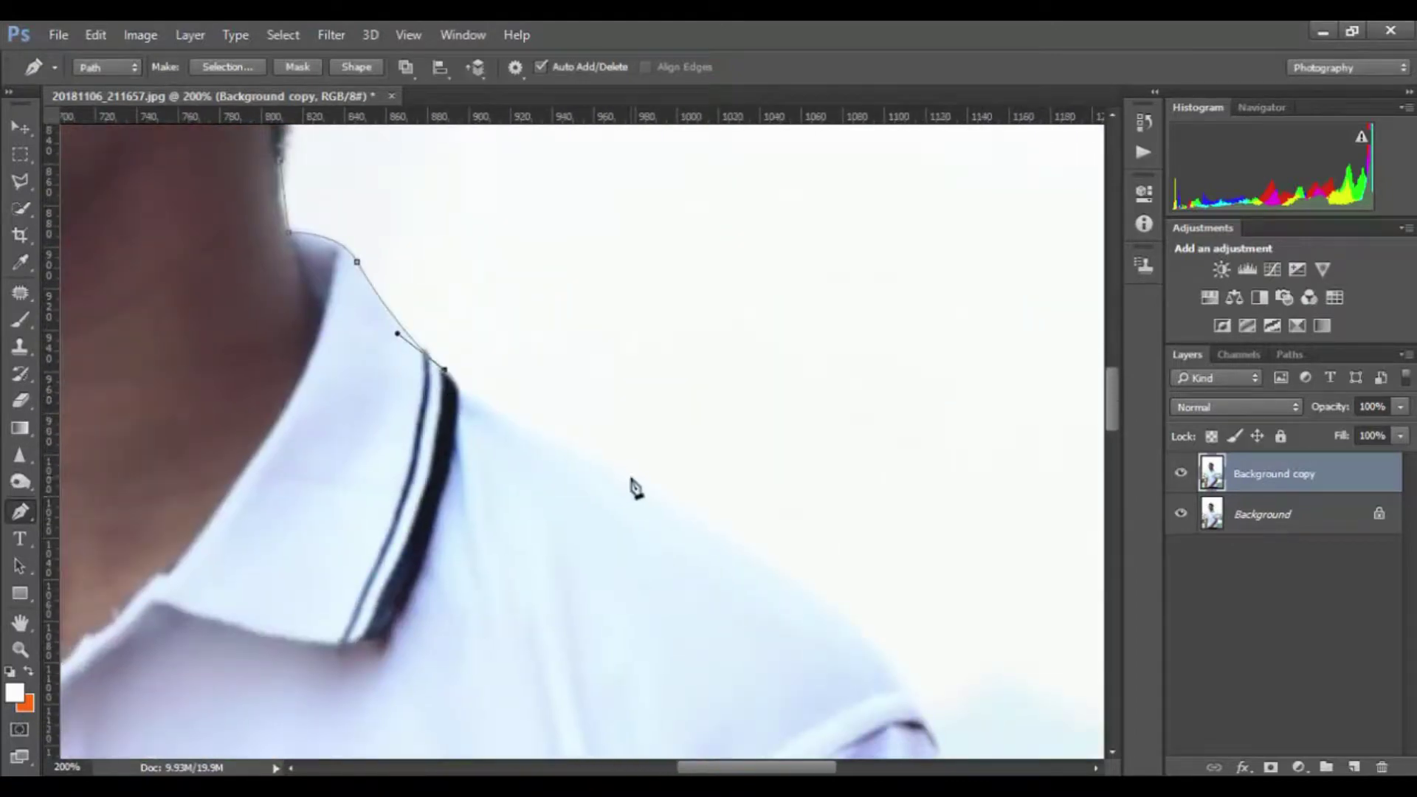
Continue the outline over the shoulder, down the sleeve and arm to the ledge
{"action": "left_click_drag", "start_coordinate": [671, 497], "coordinate": [791, 532]}
{"action": "mouse_move", "coordinate": [877, 691]}
{"action": "left_mouse_down"}
{"action": "mouse_move", "coordinate": [716, 487]}
{"action": "mouse_move", "coordinate": [788, 583]}
{"action": "left_mouse_up"}
{"action": "mouse_move", "coordinate": [759, 516]}
{"action": "left_mouse_down"}
{"action": "mouse_move", "coordinate": [632, 389]}
{"action": "mouse_move", "coordinate": [664, 511]}
{"action": "mouse_move", "coordinate": [552, 298]}
{"action": "left_mouse_up"}
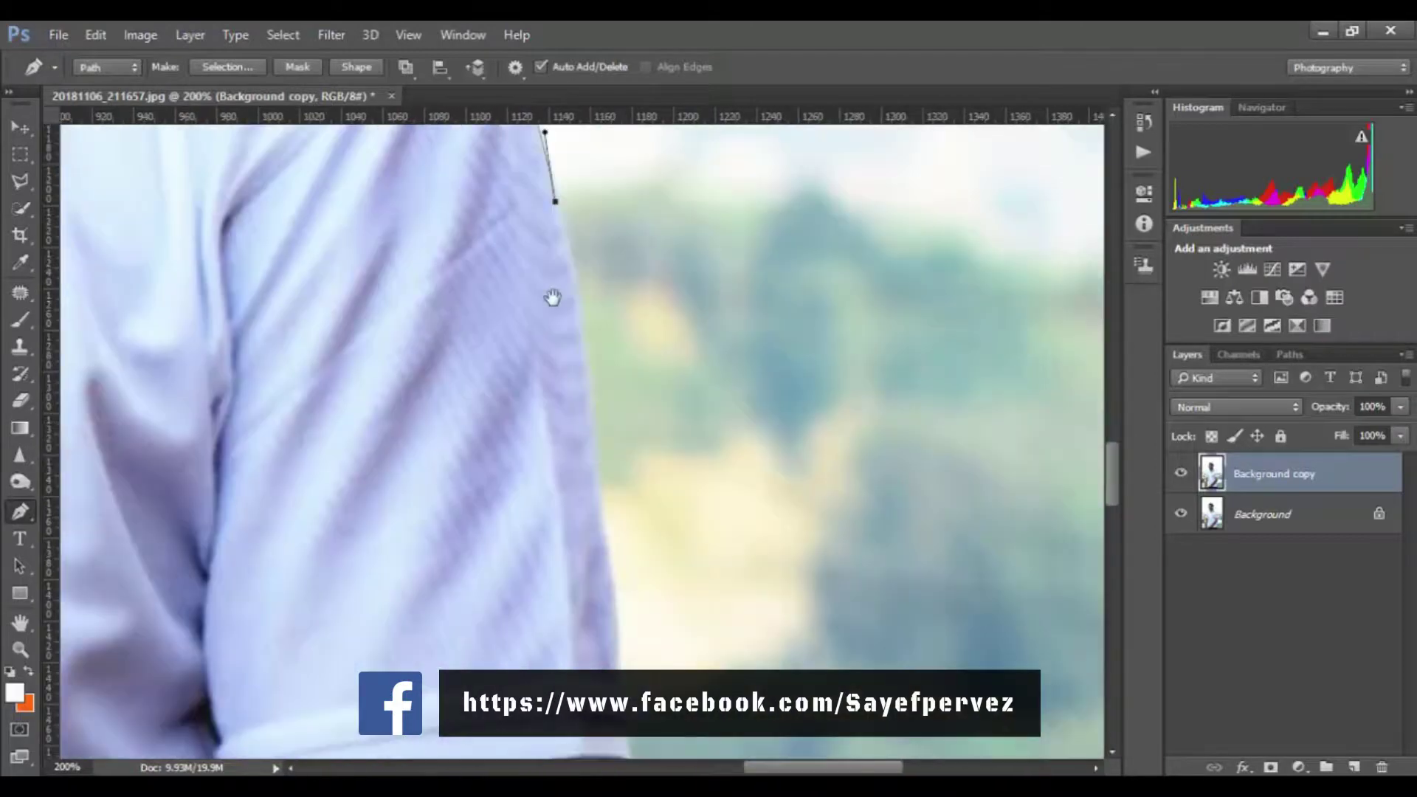
{"action": "left_click_drag", "start_coordinate": [595, 462], "coordinate": [599, 481]}
{"action": "left_click_drag", "start_coordinate": [606, 669], "coordinate": [565, 354]}
{"action": "left_click", "coordinate": [576, 369]}
{"action": "left_click_drag", "start_coordinate": [595, 476], "coordinate": [570, 508]}
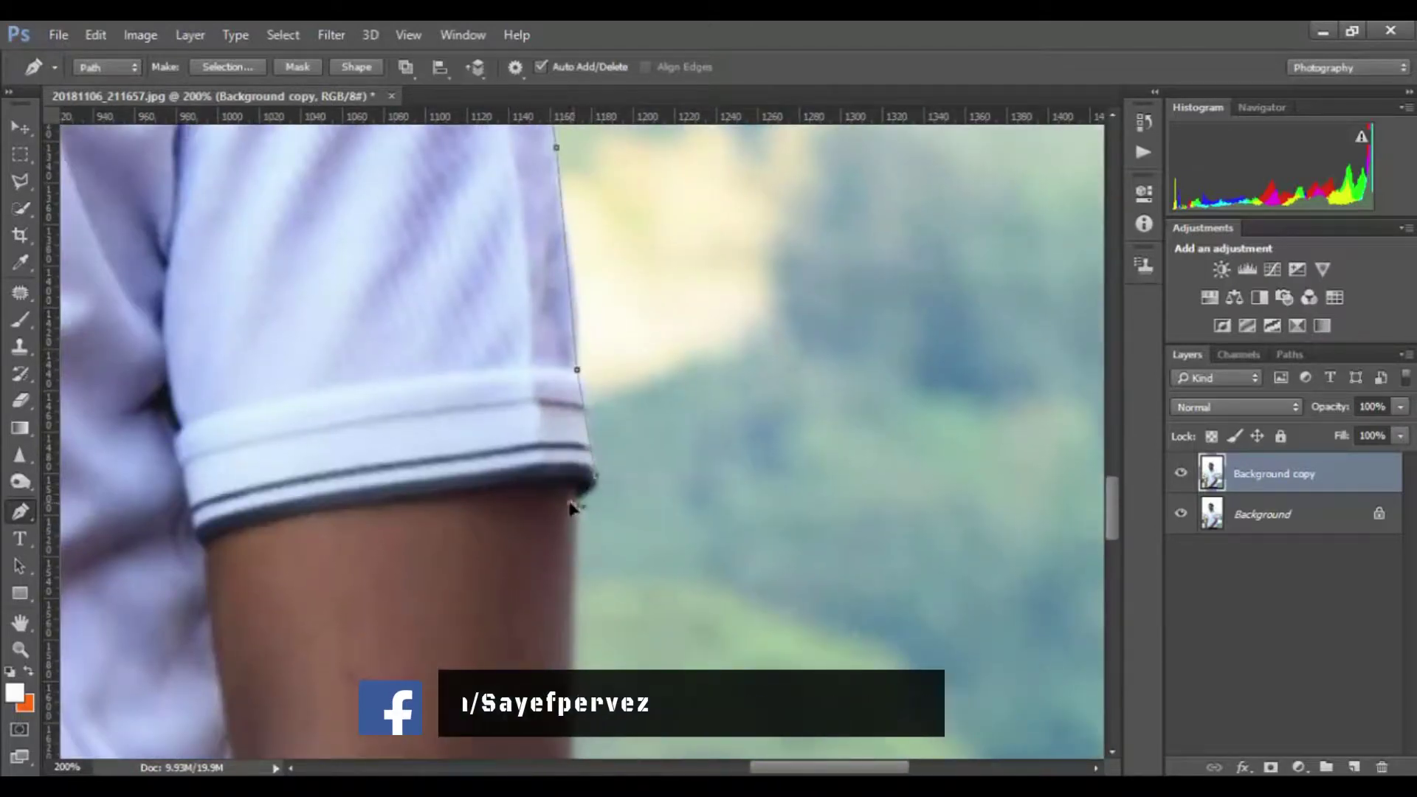
{"action": "left_click_drag", "start_coordinate": [576, 686], "coordinate": [495, 339]}
{"action": "left_click", "coordinate": [492, 519]}
{"action": "left_click_drag", "start_coordinate": [476, 587], "coordinate": [483, 450]}
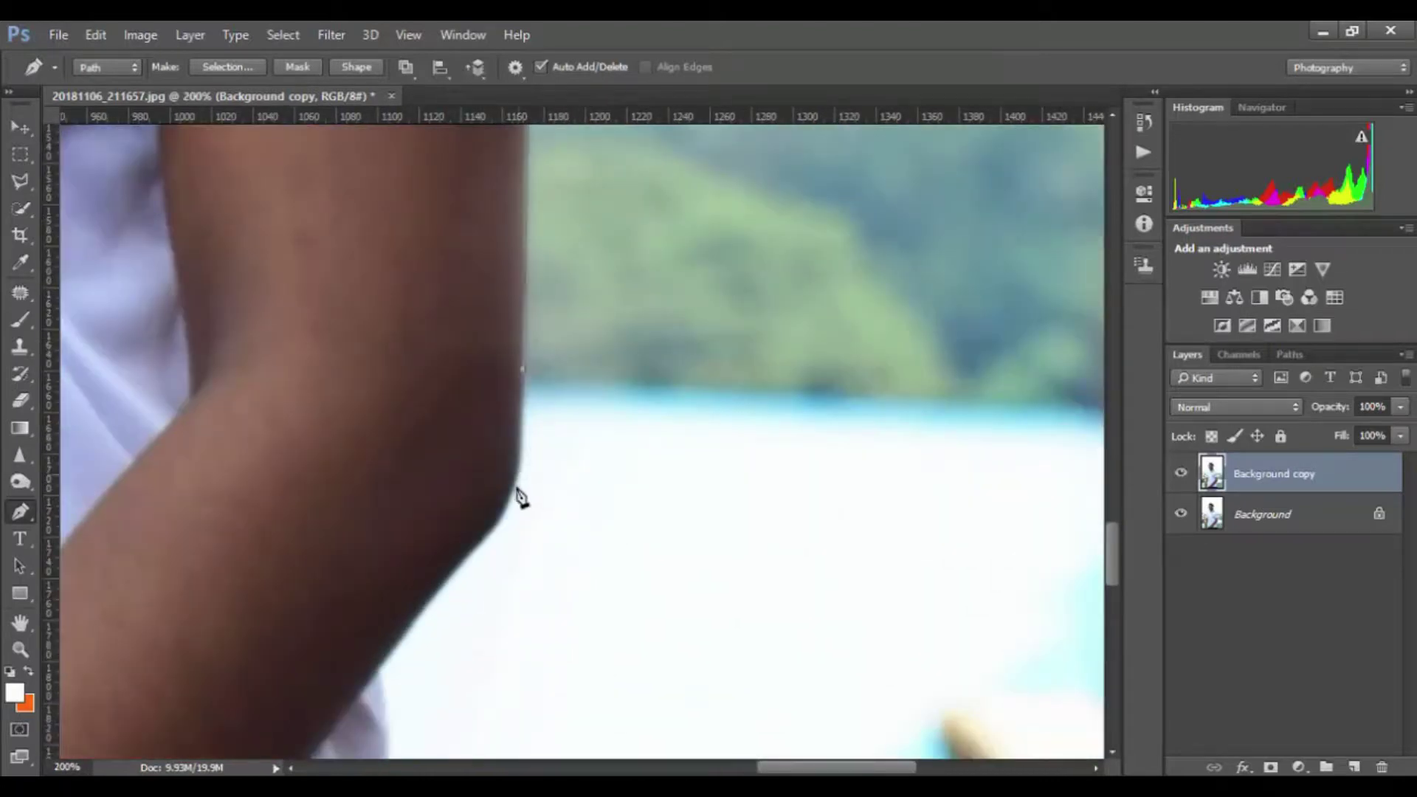
{"action": "left_click_drag", "start_coordinate": [485, 539], "coordinate": [455, 565]}
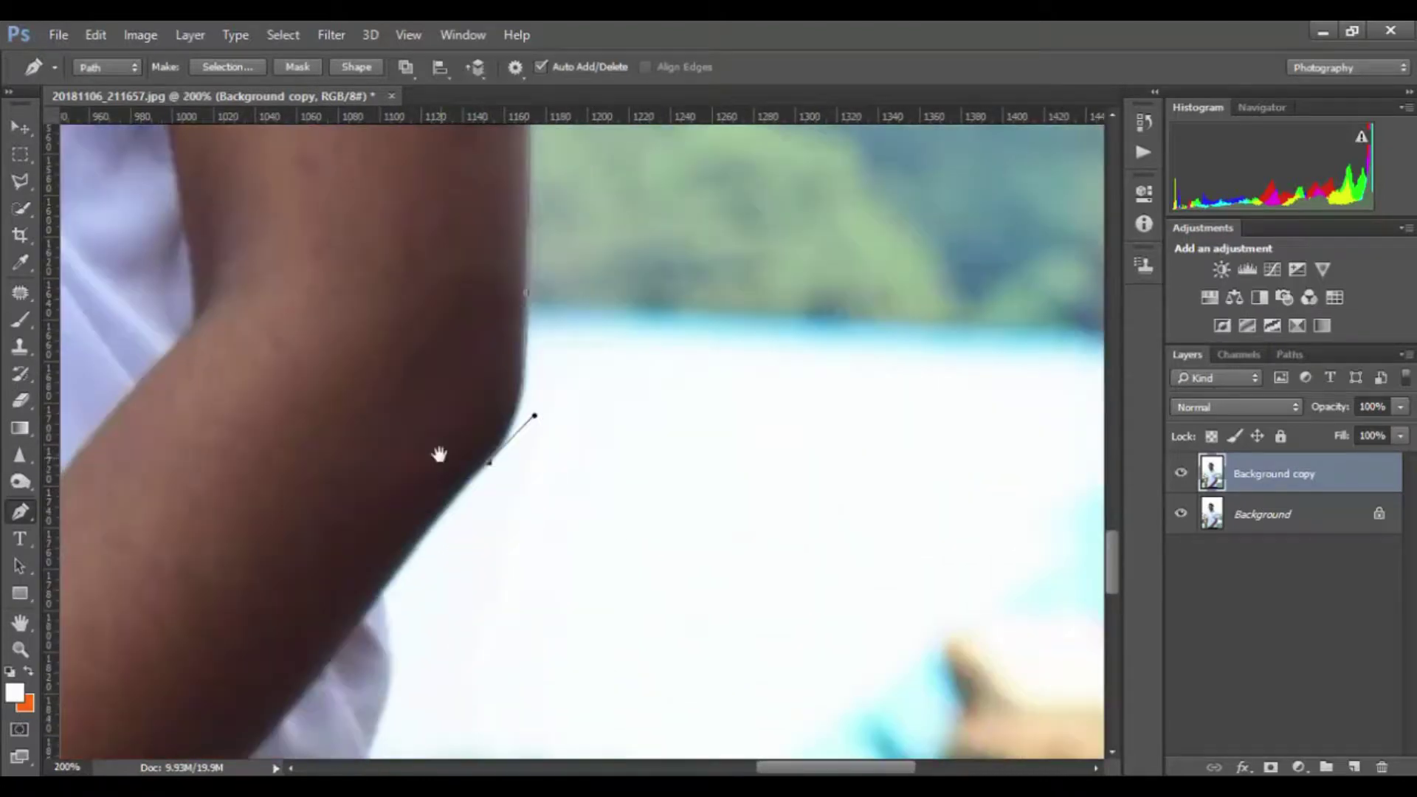
{"action": "left_click_drag", "start_coordinate": [440, 453], "coordinate": [421, 468]}
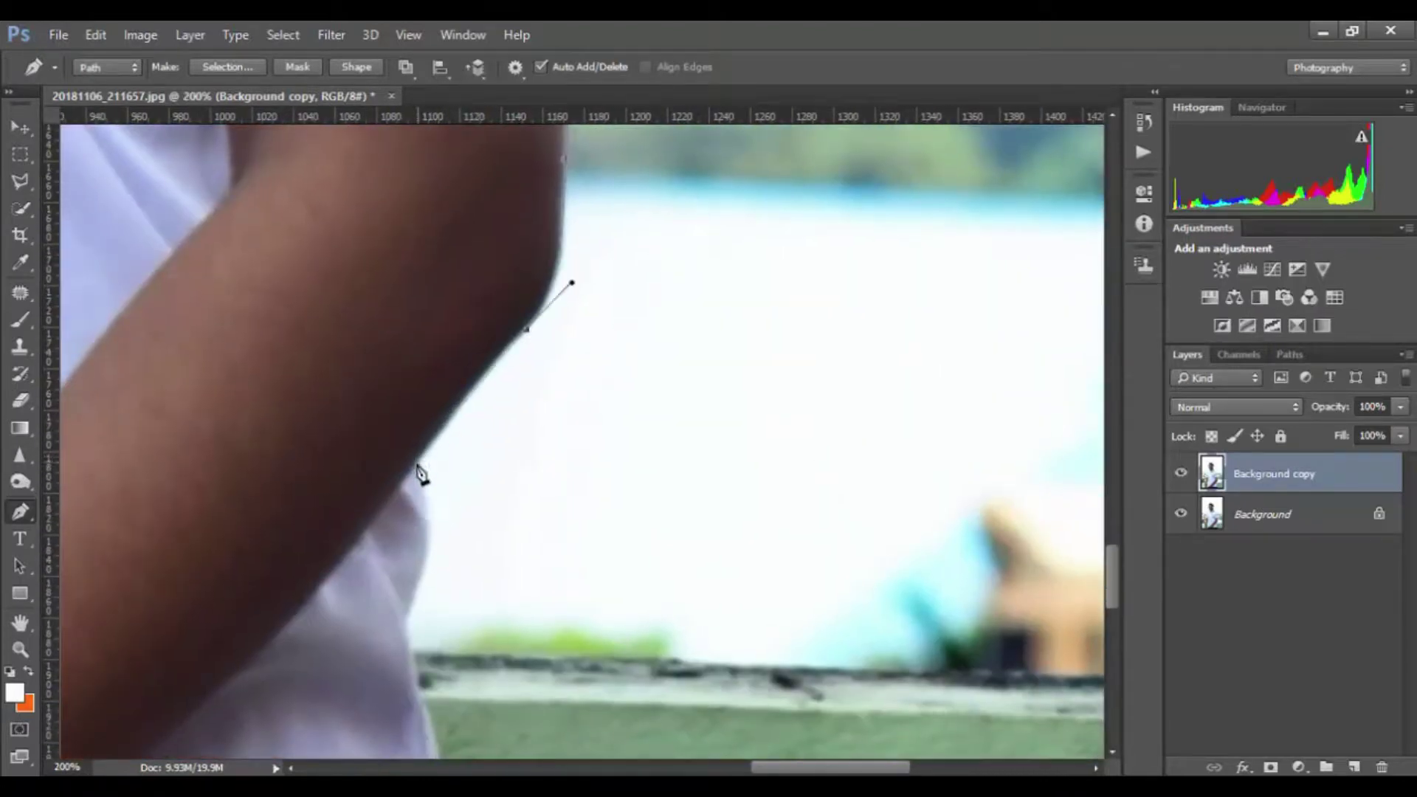
{"action": "left_click", "coordinate": [418, 464]}
{"action": "left_click_drag", "start_coordinate": [406, 618], "coordinate": [371, 689]}
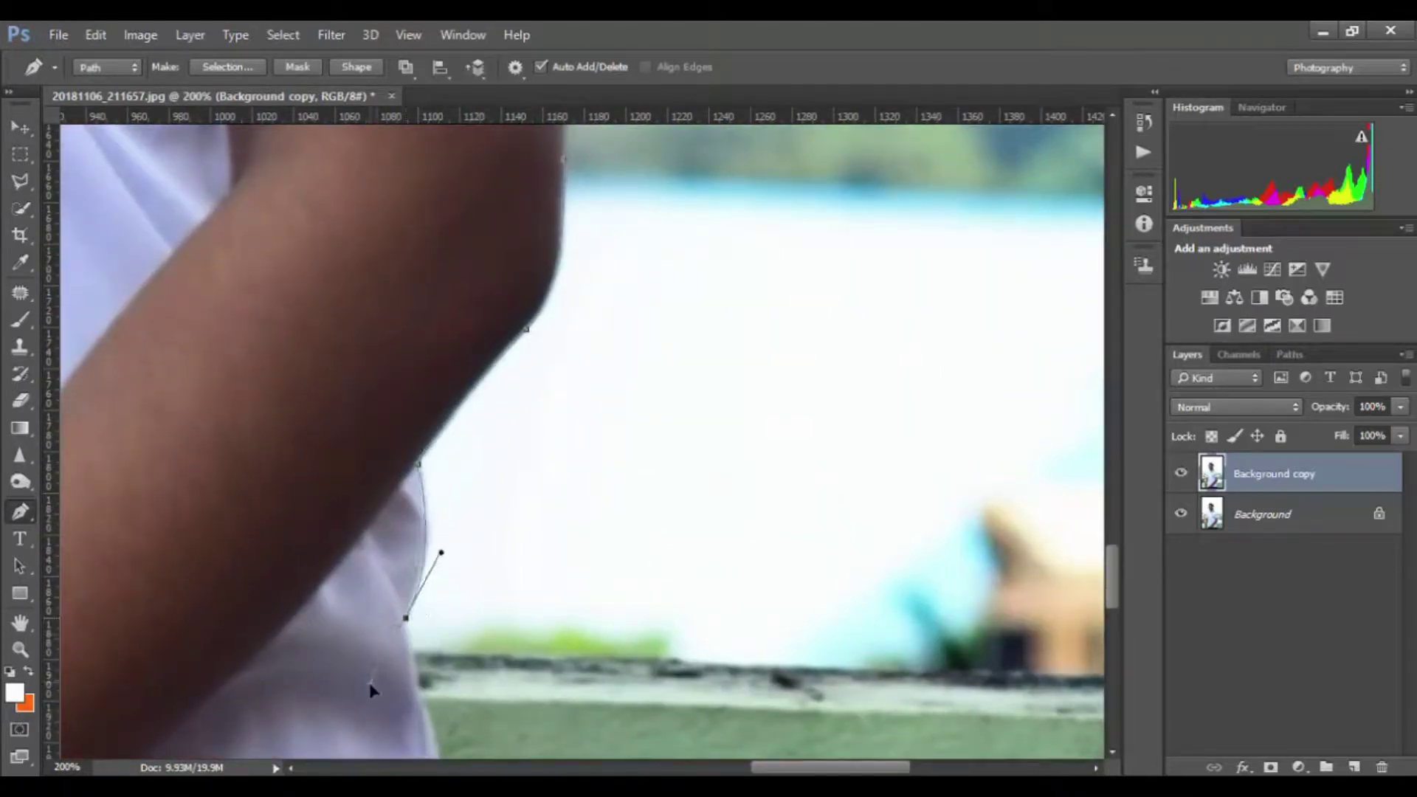
{"action": "left_click", "coordinate": [416, 656]}
Extend the outline along the ledge edge and fit the whole photo on screen
{"action": "left_click_drag", "start_coordinate": [622, 674], "coordinate": [392, 536]}
{"action": "left_click", "coordinate": [456, 523]}
{"action": "left_click", "coordinate": [741, 536]}
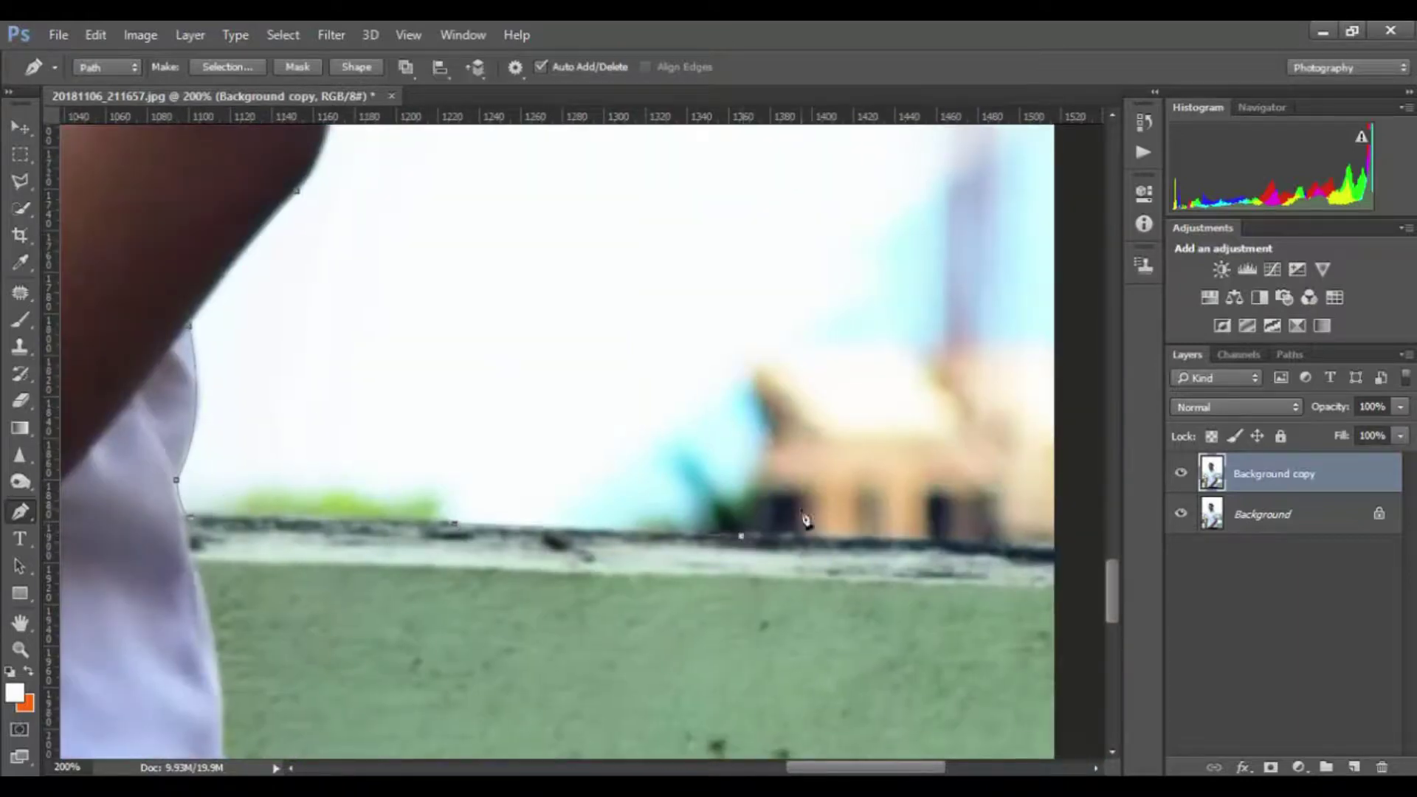
{"action": "left_click", "coordinate": [965, 545]}
{"action": "key", "text": "ctrl+0"}
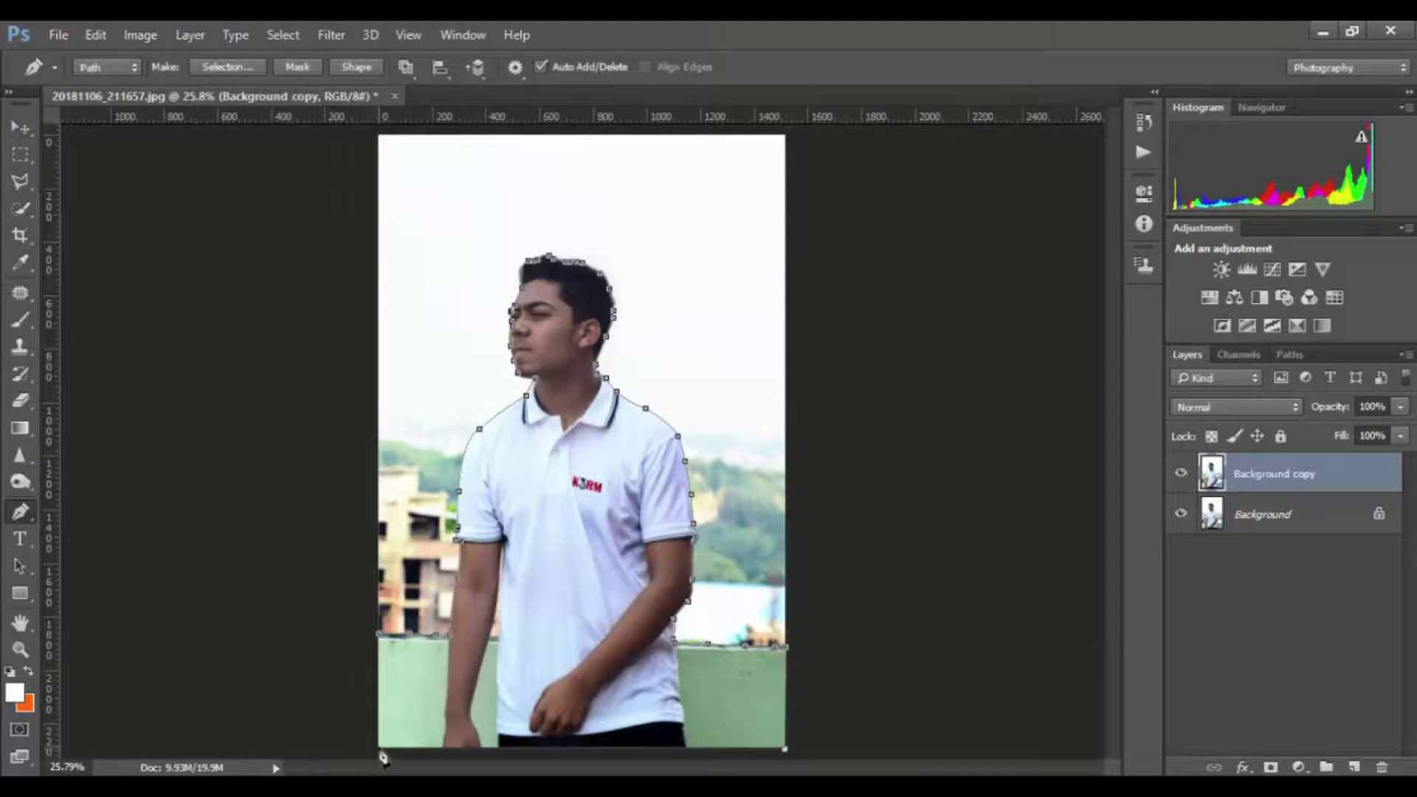
Close the path, make a selection with feather 0, and add a layer mask to Background copy
{"action": "left_click", "coordinate": [380, 752]}
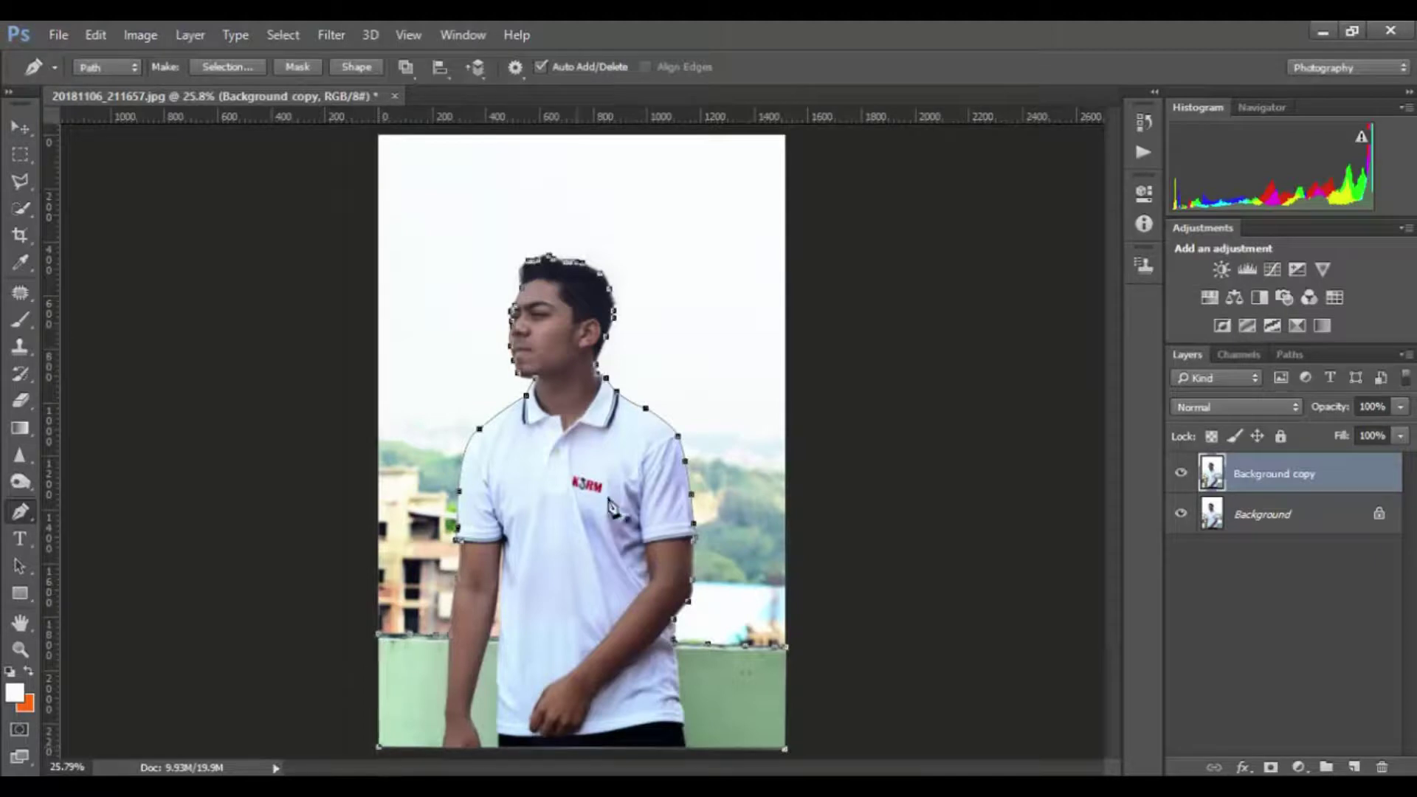
{"action": "right_click", "coordinate": [674, 326]}
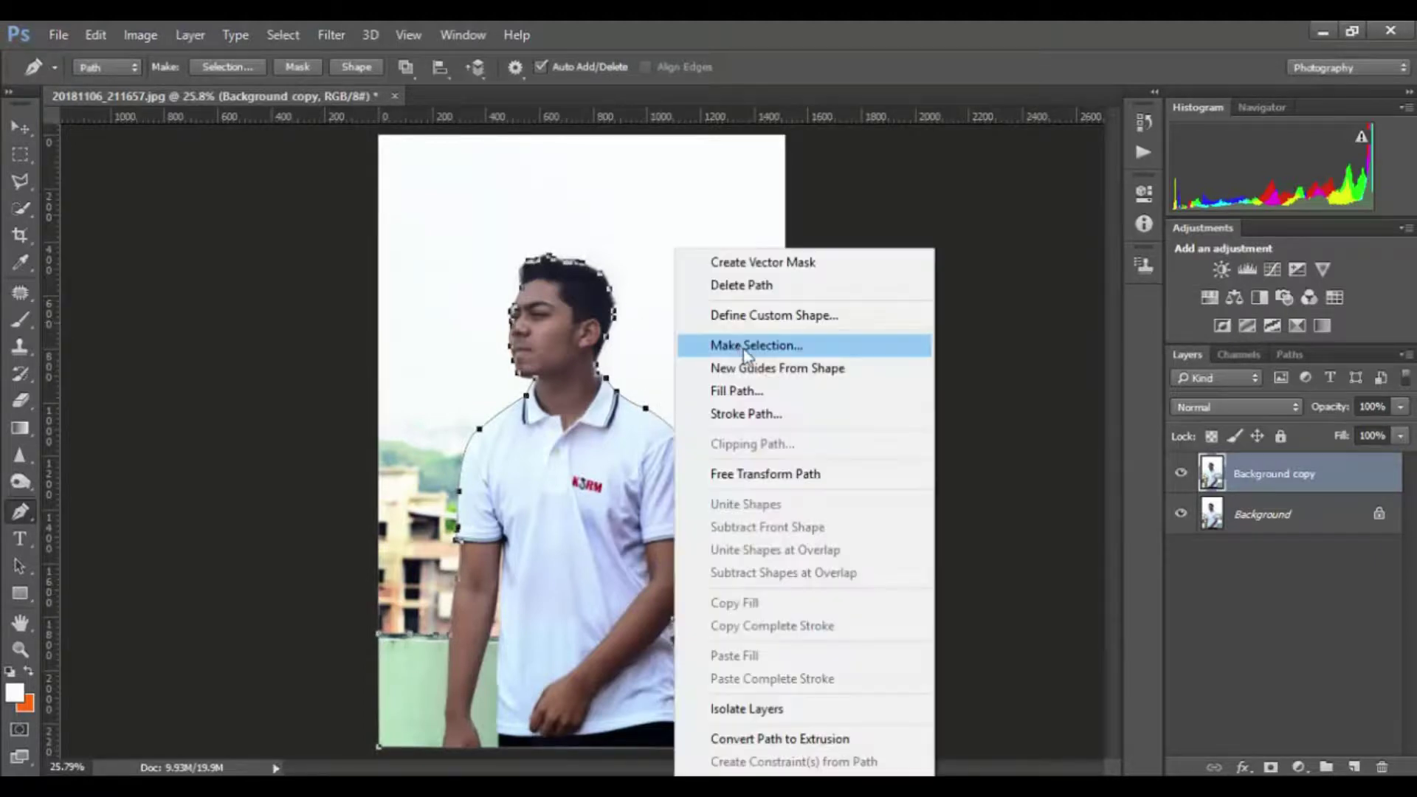
{"action": "left_click", "coordinate": [832, 345]}
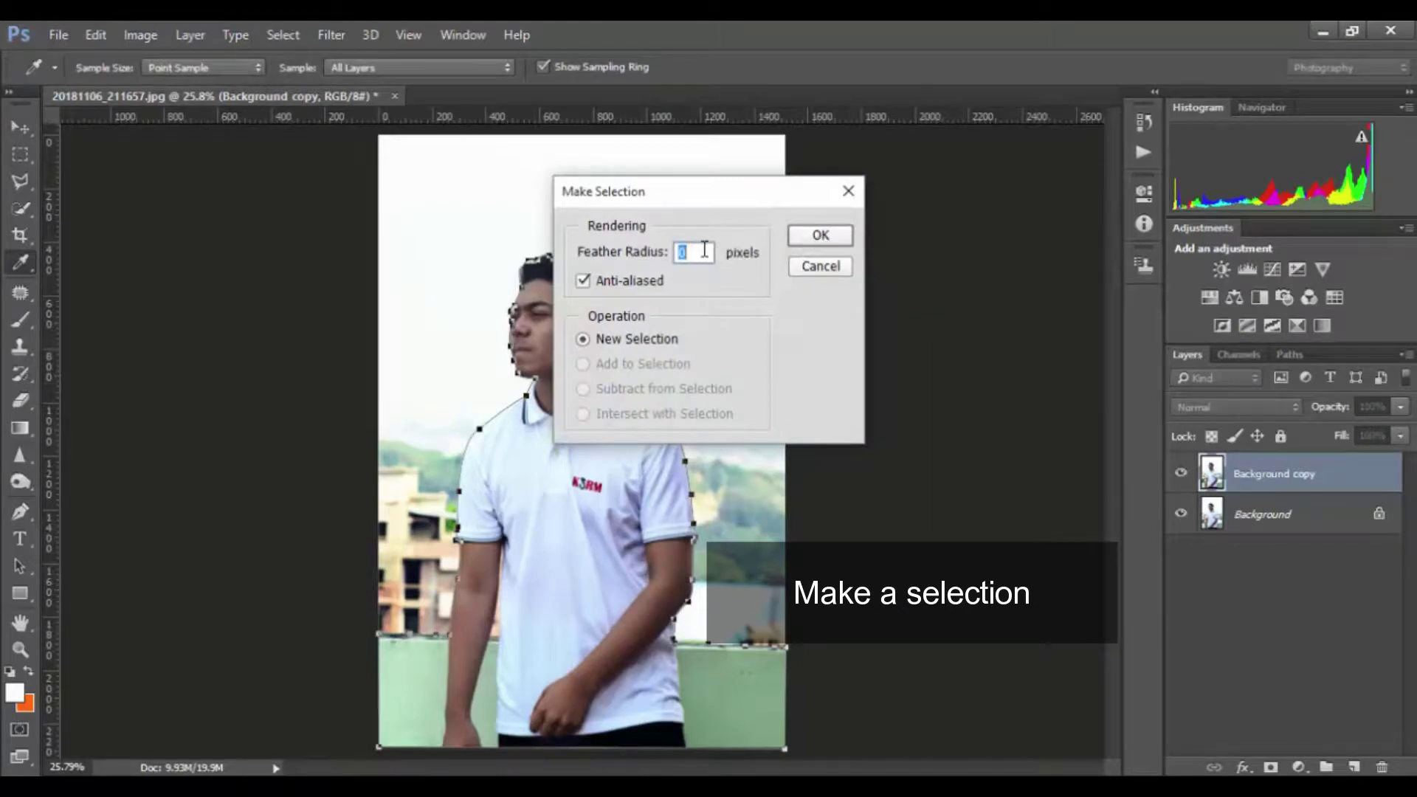
{"action": "type", "text": ".5"}
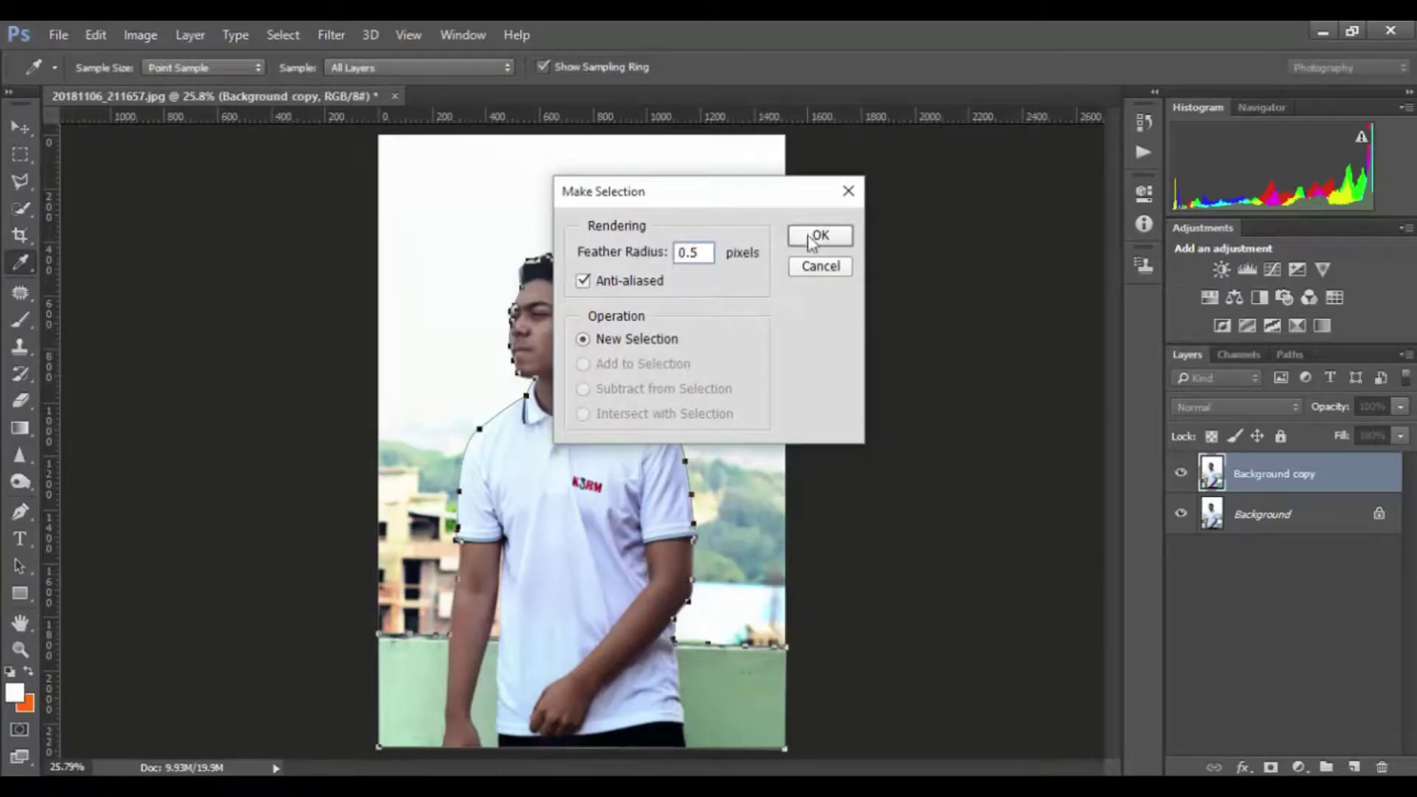
{"action": "left_click", "coordinate": [812, 238]}
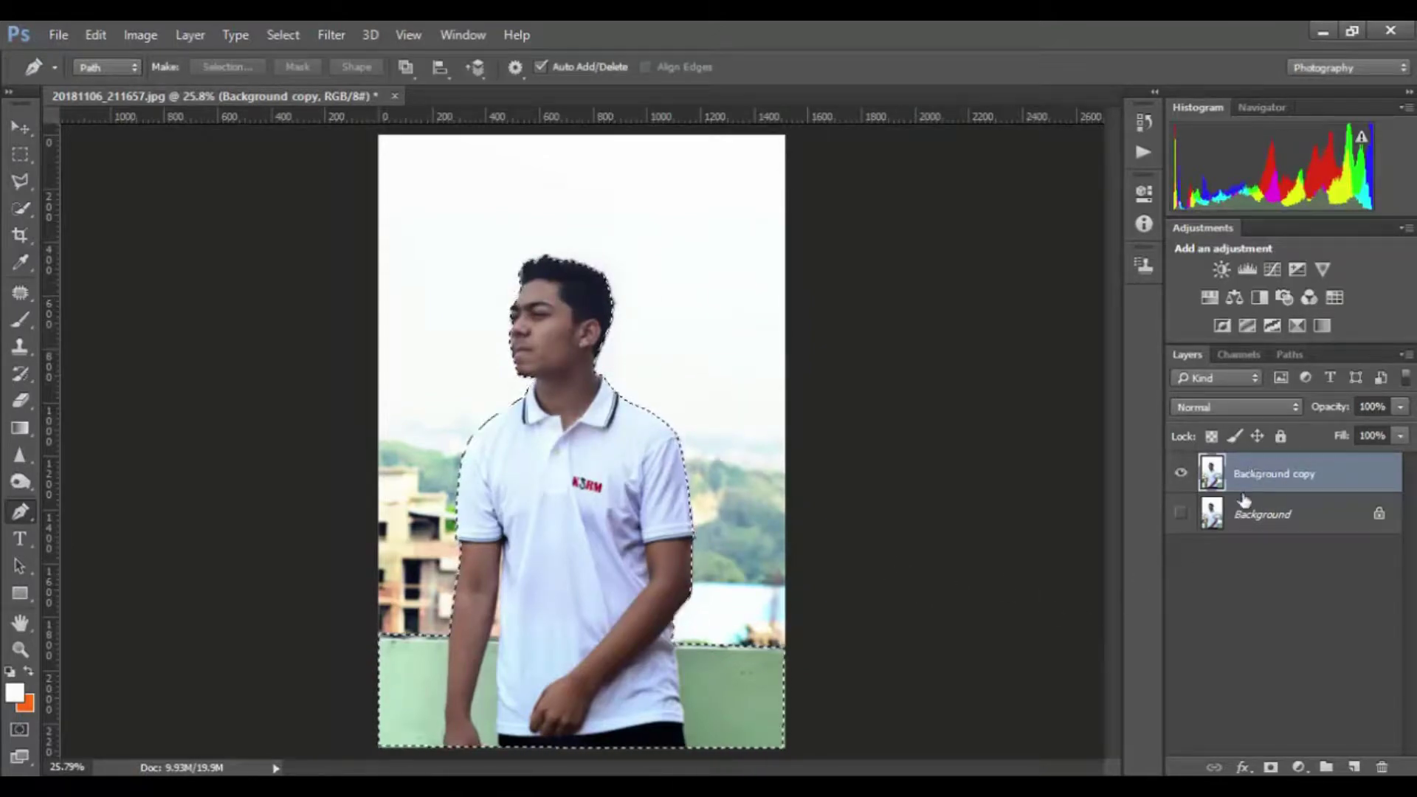
{"action": "left_click", "coordinate": [1270, 765]}
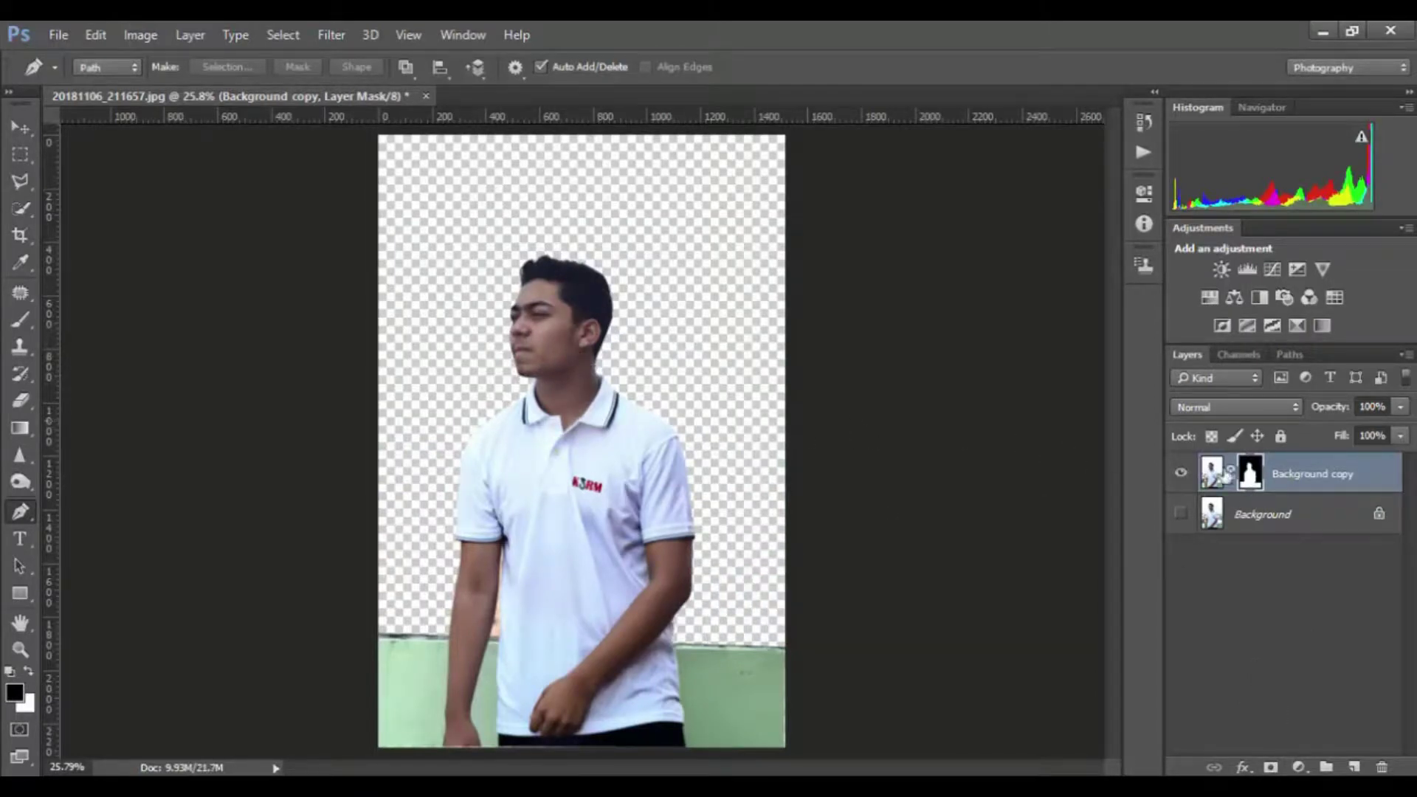
Open Refine Mask, enable Smart Radius, and brush along the hair edge
{"action": "right_click", "coordinate": [1249, 476]}
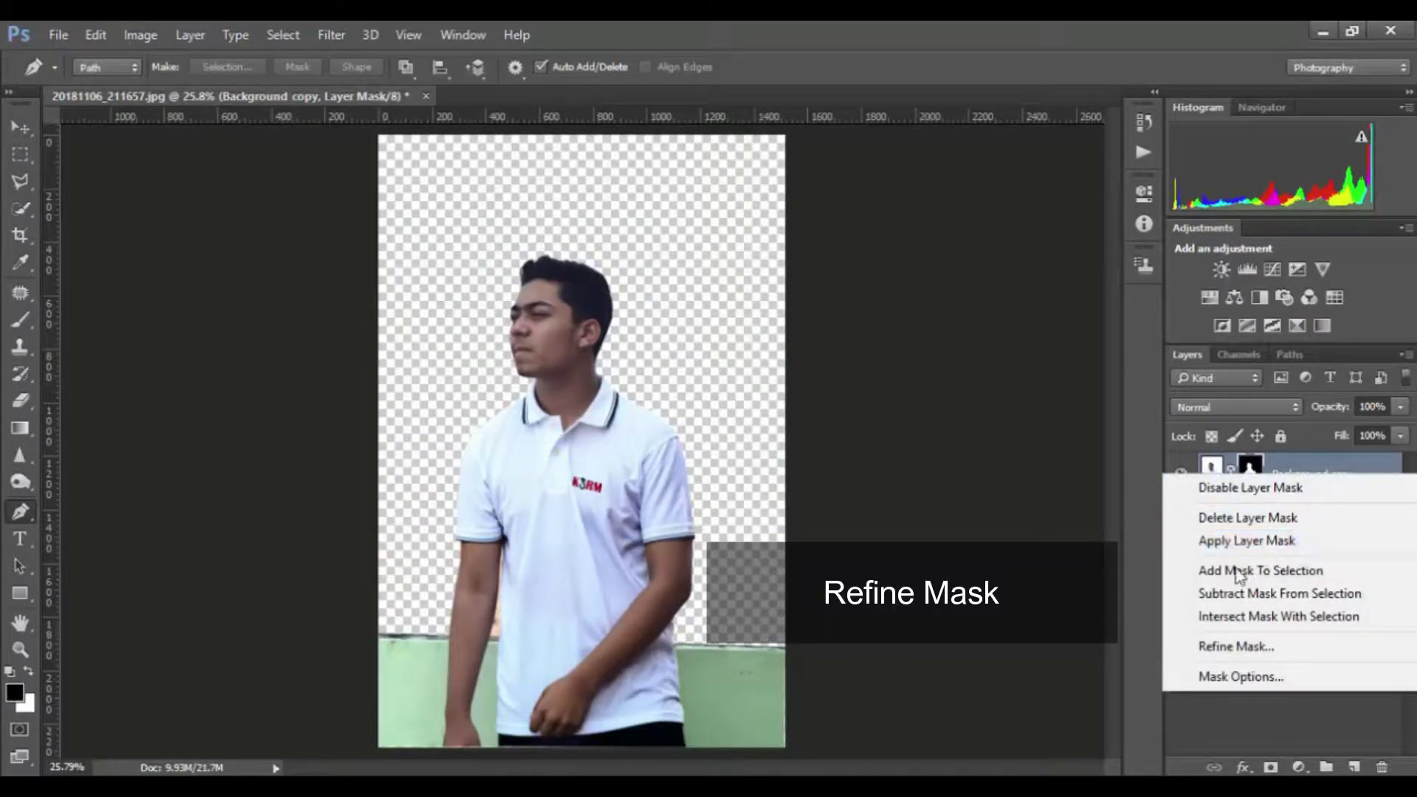
{"action": "left_click", "coordinate": [1261, 653]}
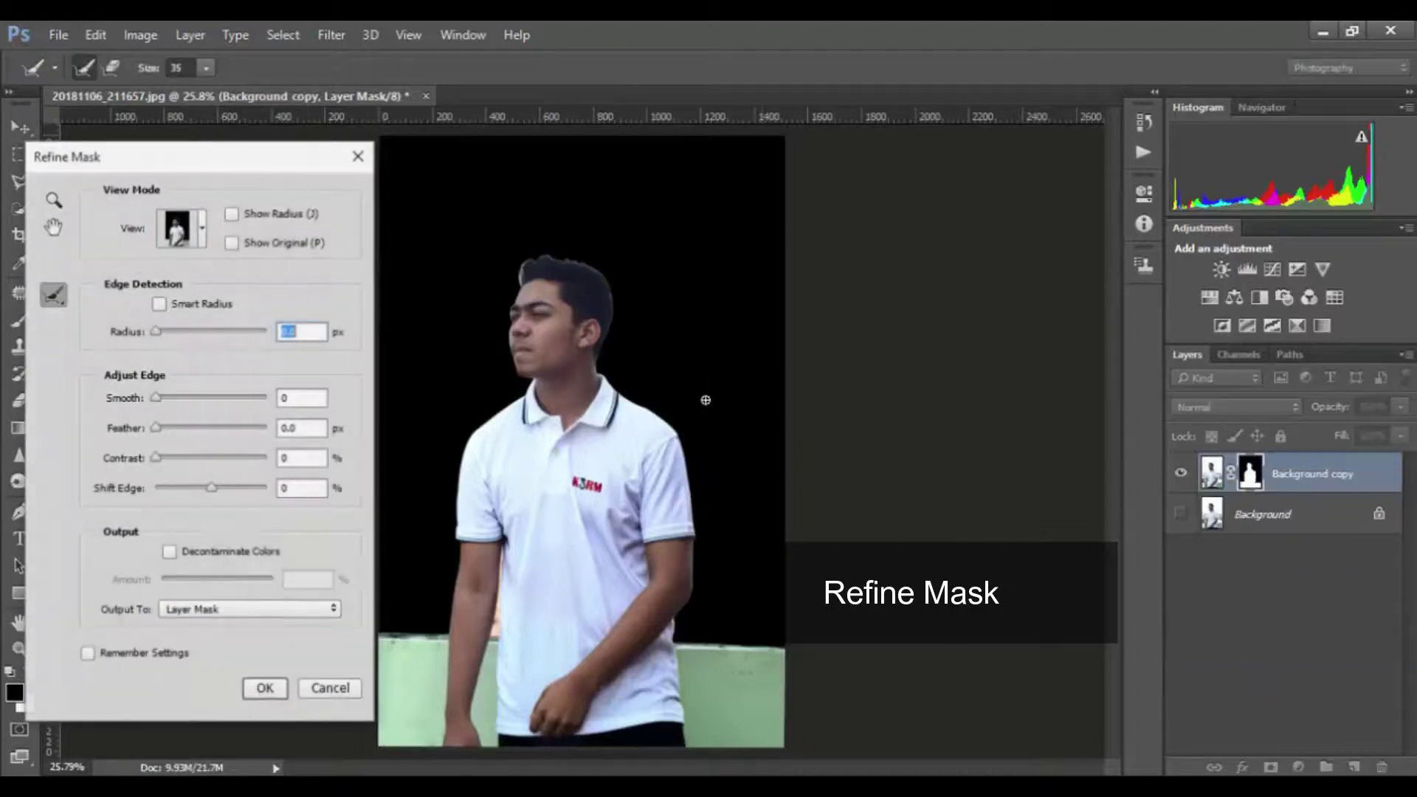
{"action": "key", "text": "ctrl+plus"}
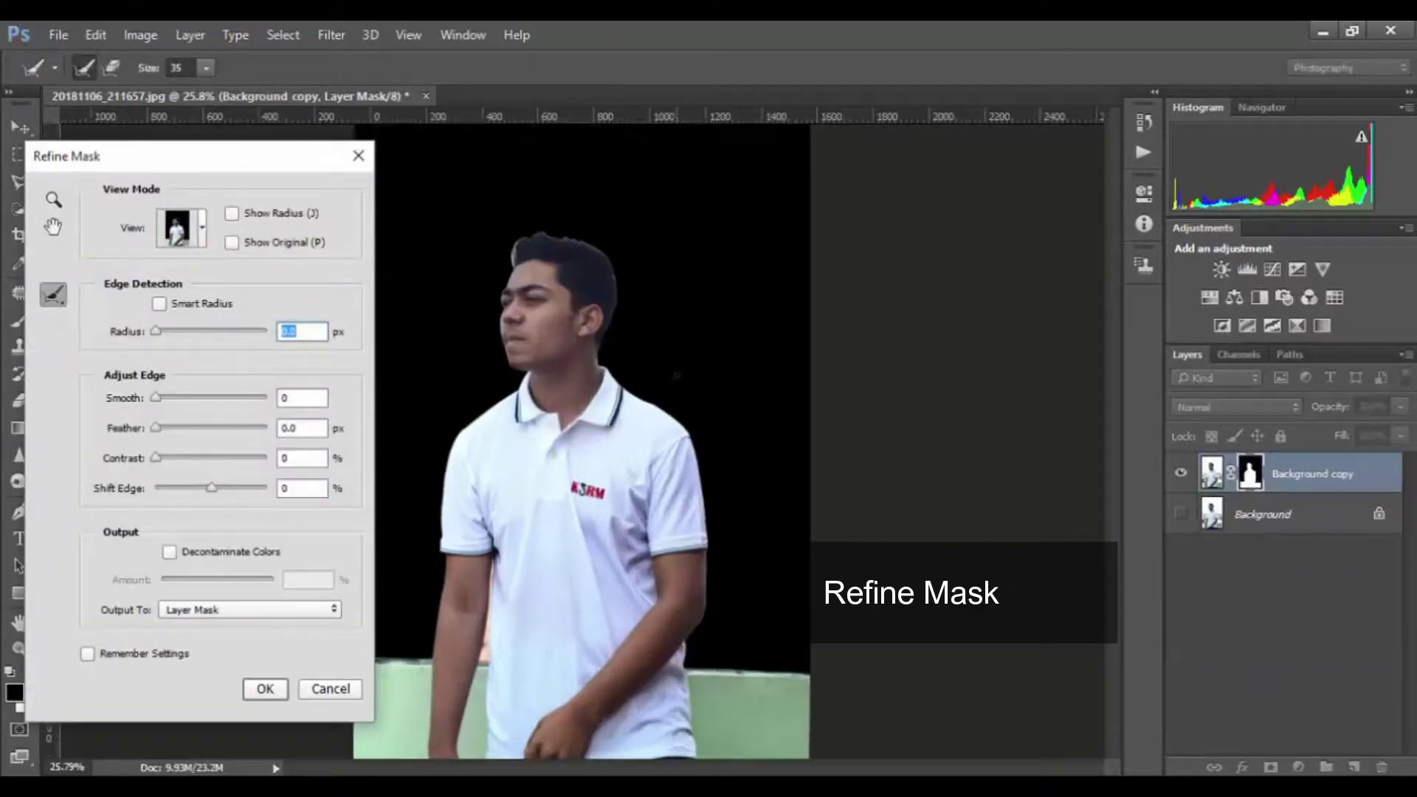
{"action": "key", "text": "ctrl+plus"}
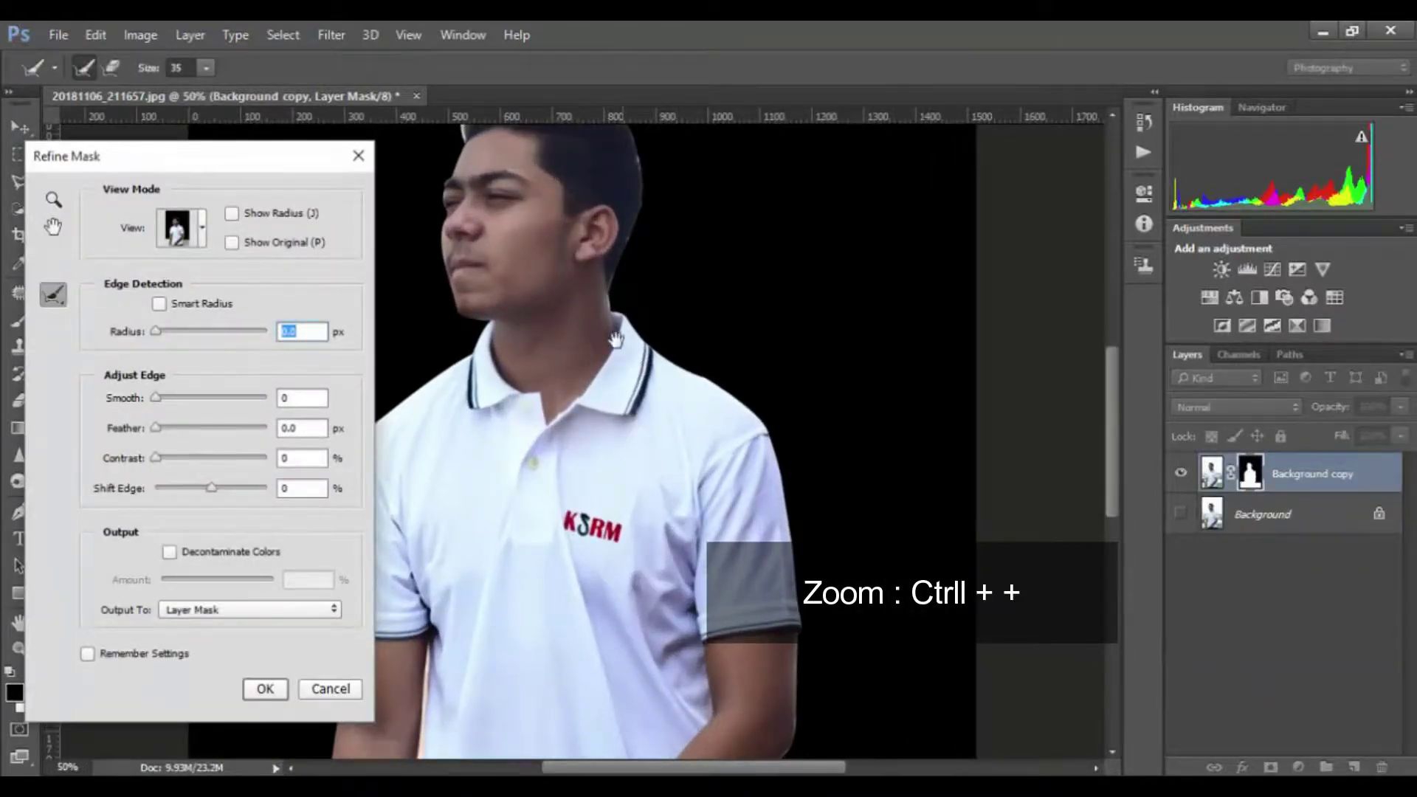
{"action": "left_click_drag", "start_coordinate": [588, 279], "coordinate": [682, 423]}
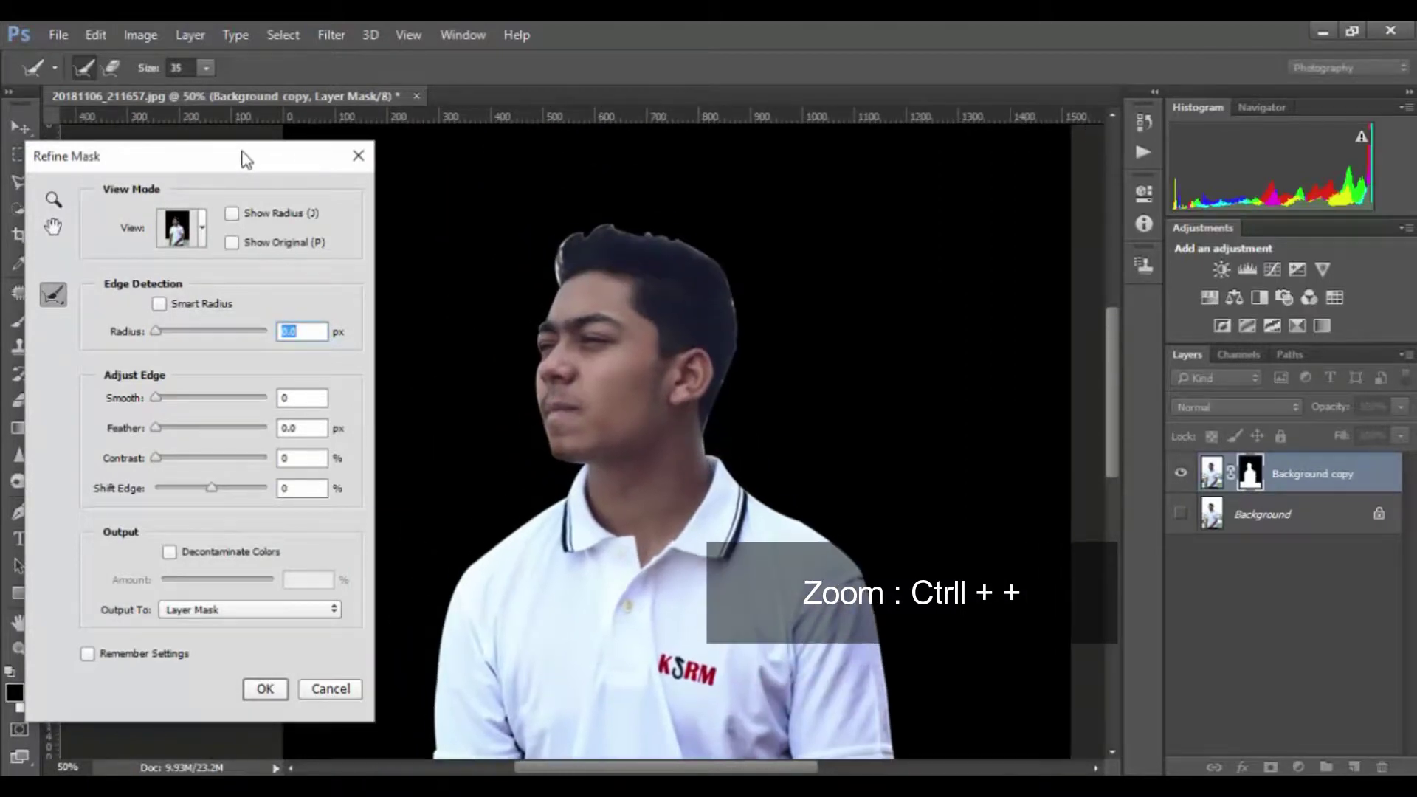
{"action": "left_click_drag", "start_coordinate": [246, 159], "coordinate": [1080, 134]}
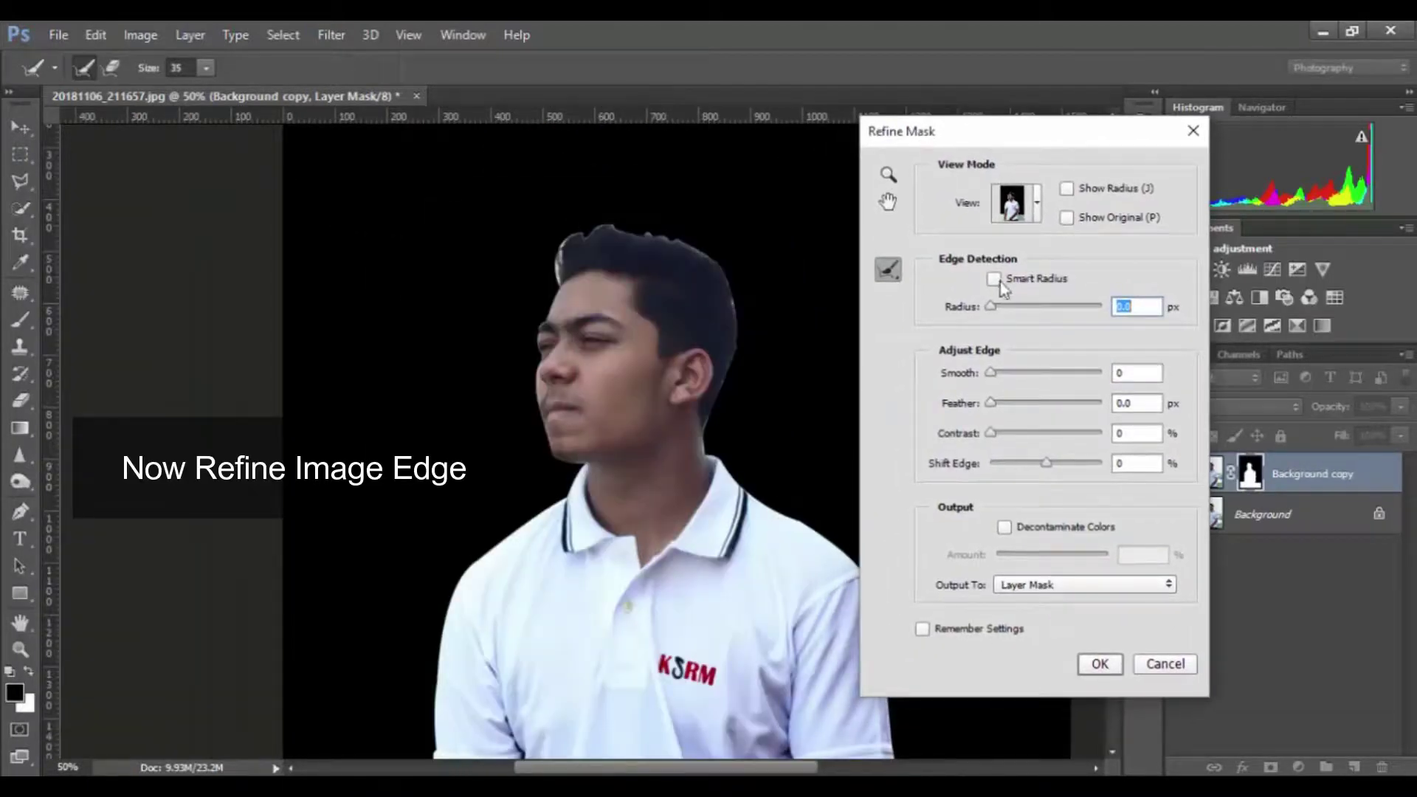
{"action": "left_click", "coordinate": [995, 281]}
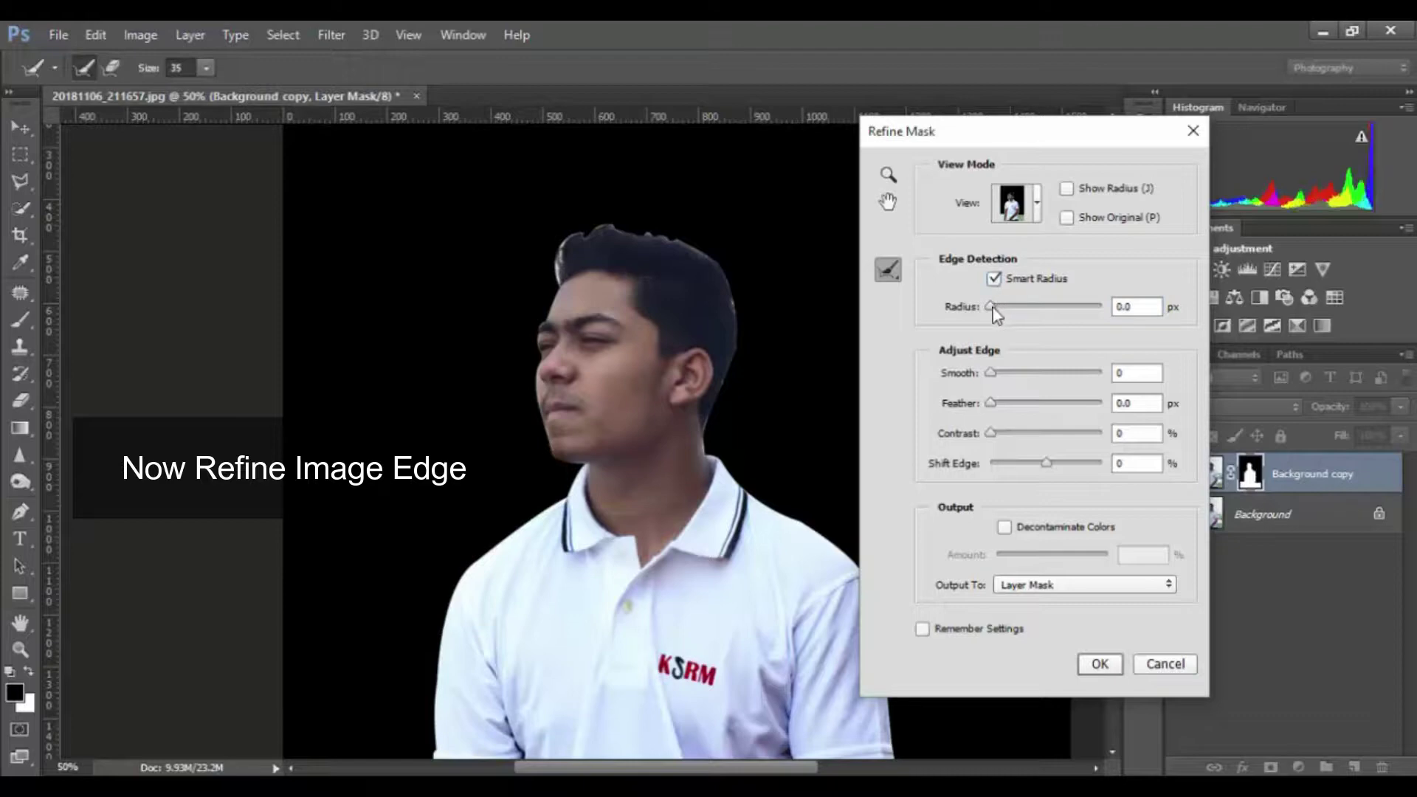
{"action": "left_click_drag", "start_coordinate": [995, 307], "coordinate": [1004, 308]}
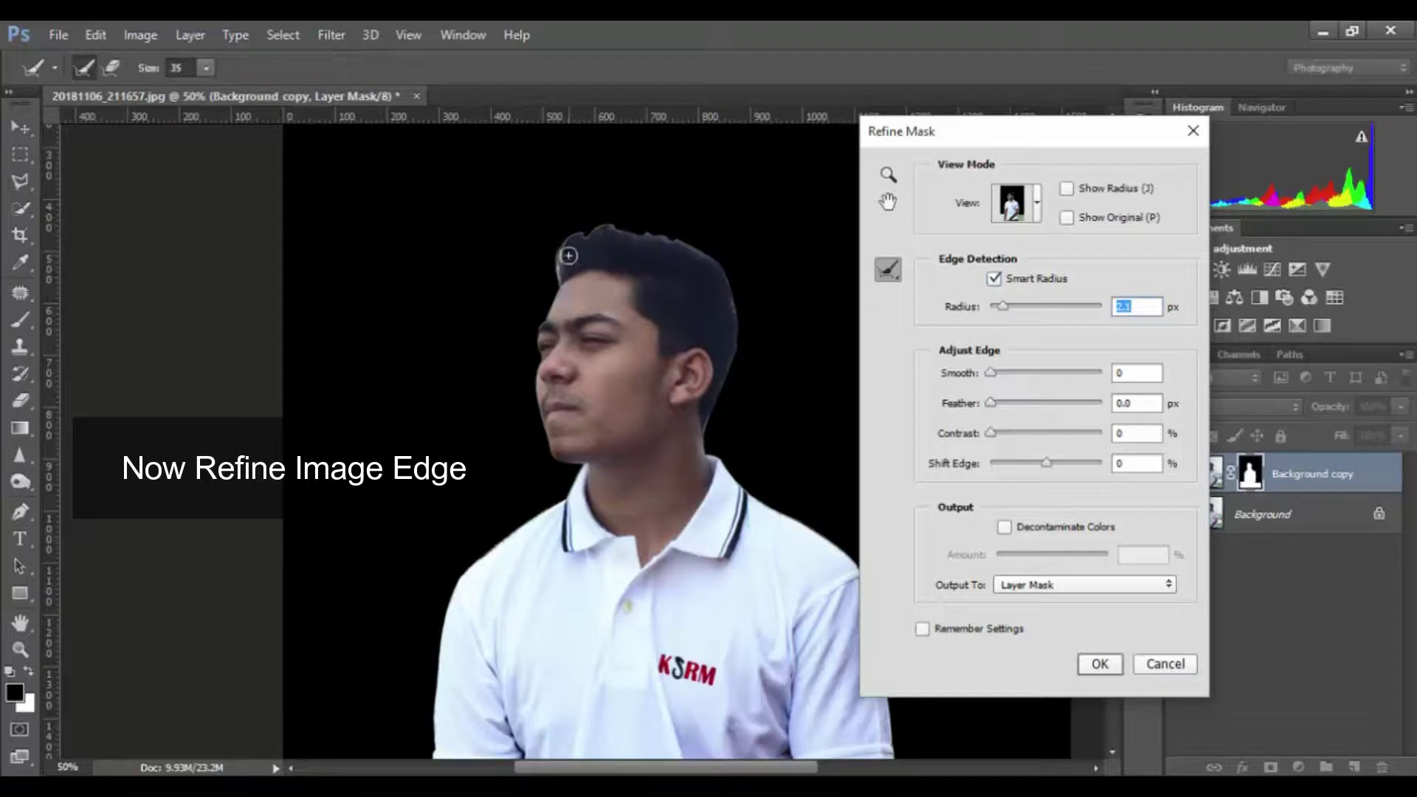
{"action": "left_click_drag", "start_coordinate": [559, 281], "coordinate": [576, 225]}
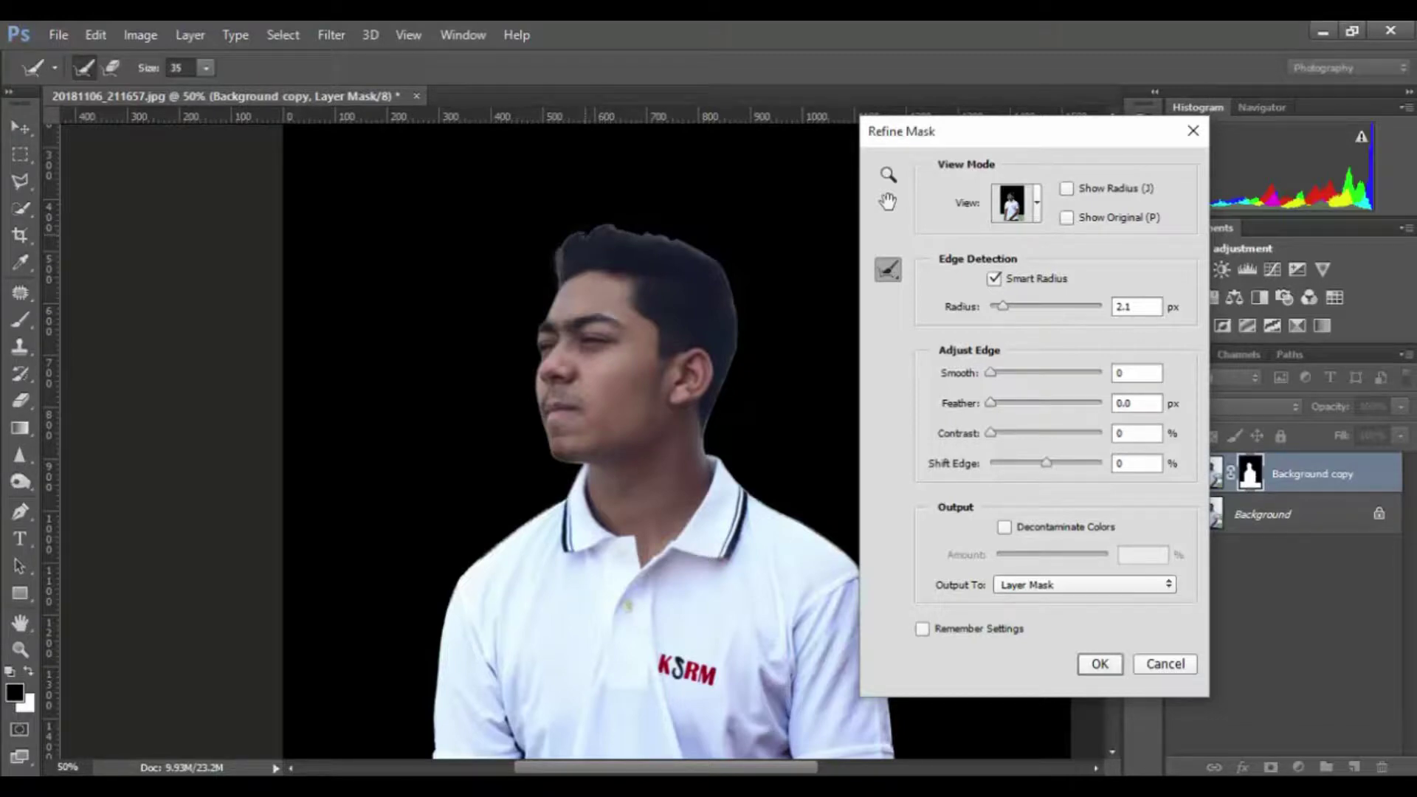
{"action": "left_click_drag", "start_coordinate": [612, 223], "coordinate": [732, 375]}
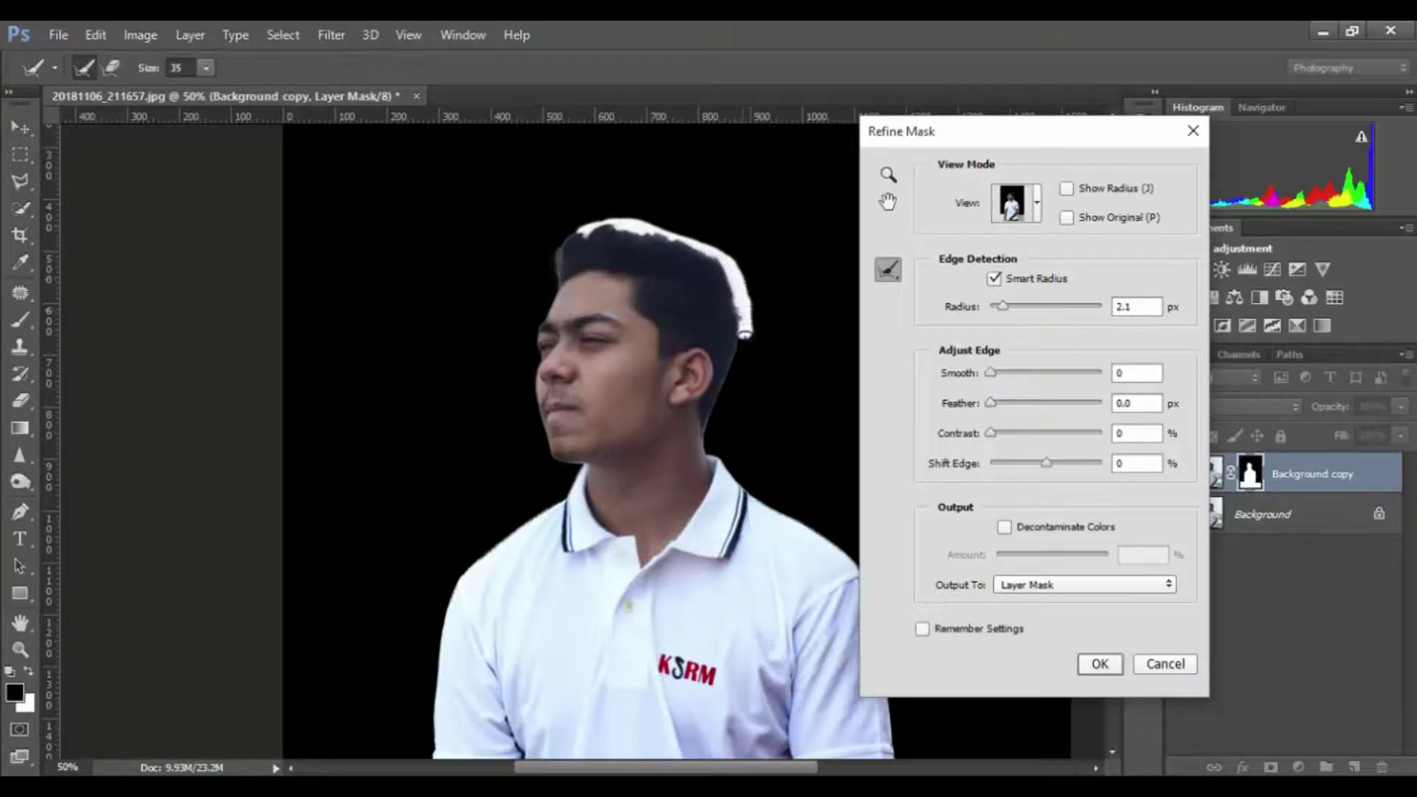
{"action": "left_click_drag", "start_coordinate": [709, 426], "coordinate": [711, 437]}
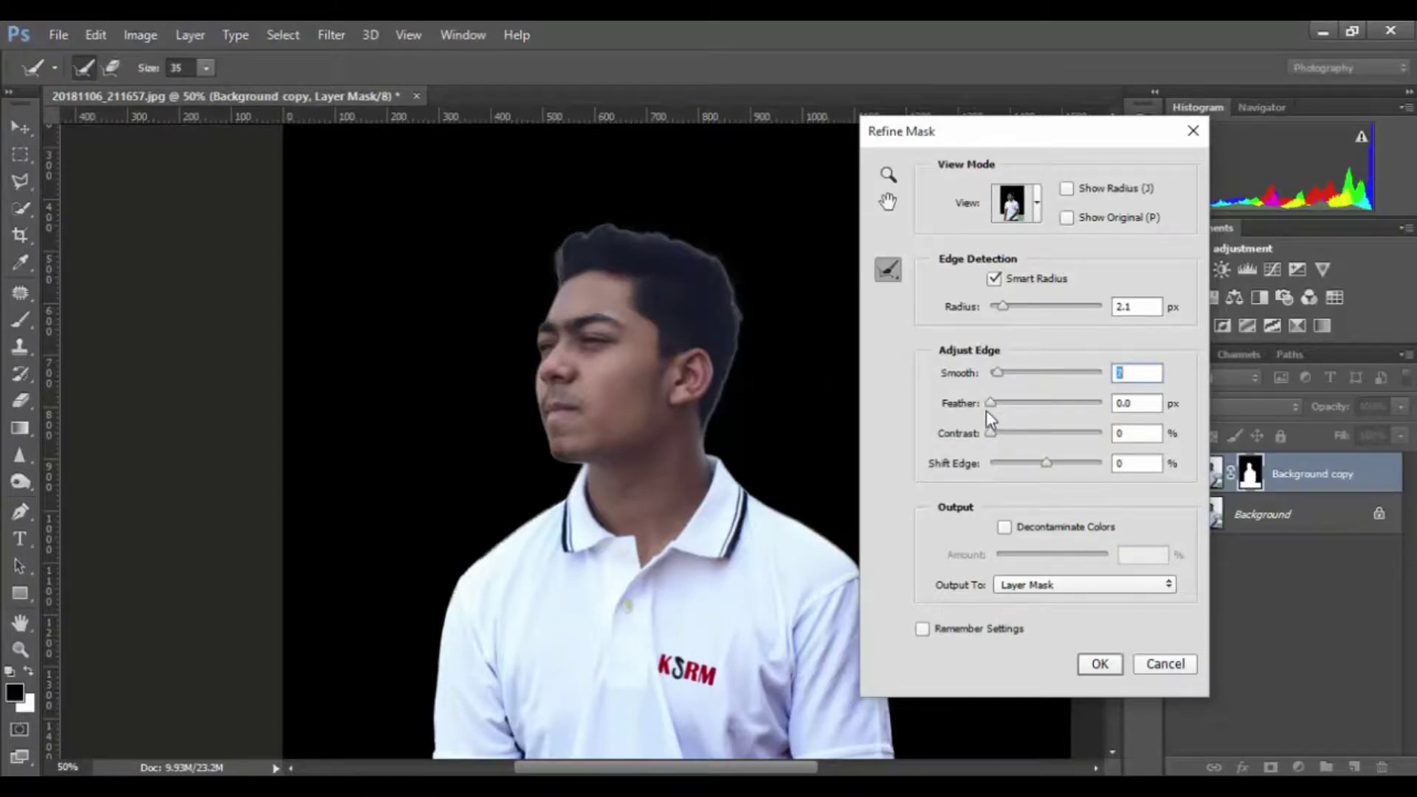
Set smooth 20, feather 1.4 px, contrast 7, radius 3.5 px, 75% decontamination, output to a new masked layer
{"action": "left_click_drag", "start_coordinate": [990, 403], "coordinate": [1000, 401]}
{"action": "left_click", "coordinate": [996, 433]}
{"action": "mouse_move", "coordinate": [563, 271]}
{"action": "left_mouse_down"}
{"action": "mouse_move", "coordinate": [606, 241]}
{"action": "mouse_move", "coordinate": [570, 238]}
{"action": "left_mouse_up"}
{"action": "left_click_drag", "start_coordinate": [1002, 375], "coordinate": [1013, 374]}
{"action": "left_click_drag", "start_coordinate": [1007, 309], "coordinate": [1007, 312]}
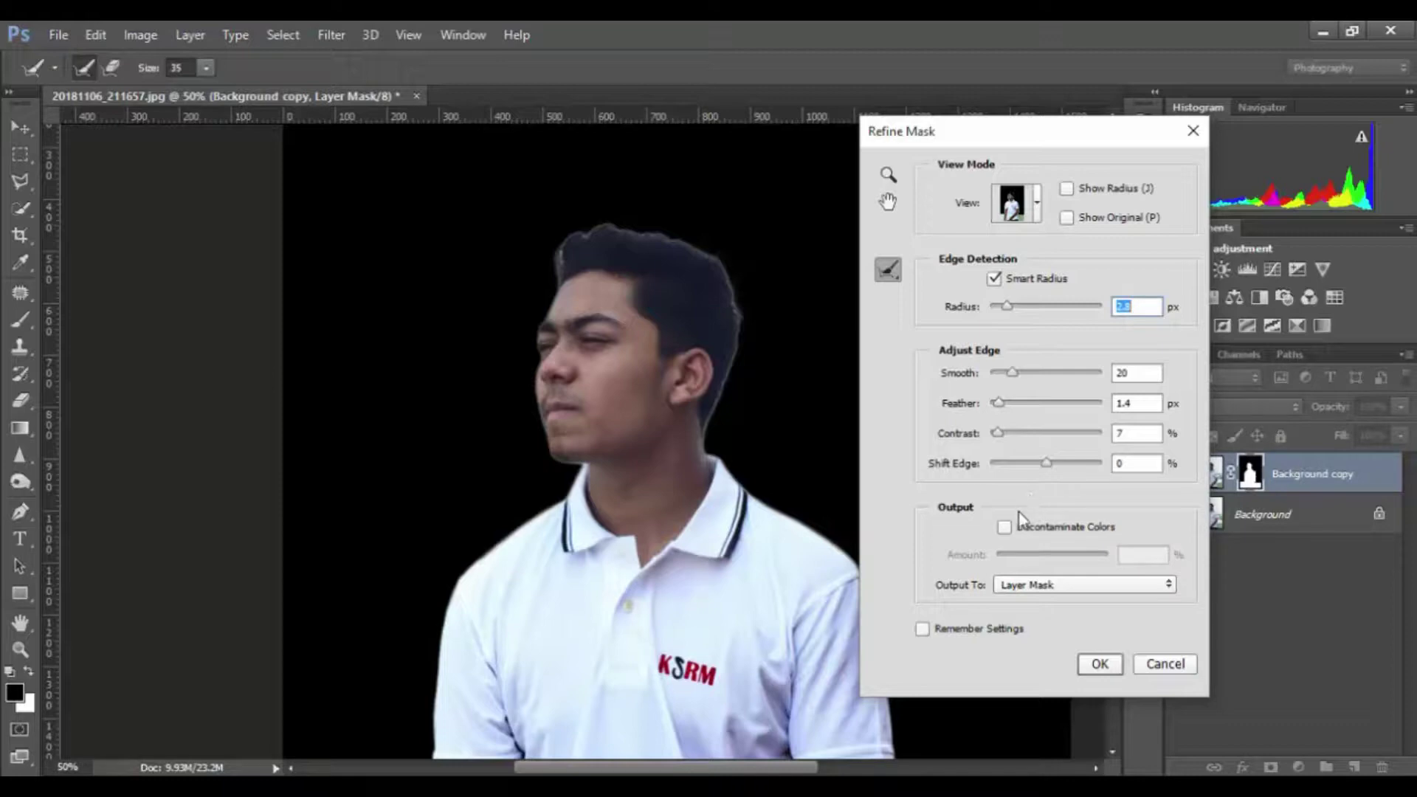
{"action": "left_click", "coordinate": [1005, 527]}
{"action": "left_click", "coordinate": [1055, 555]}
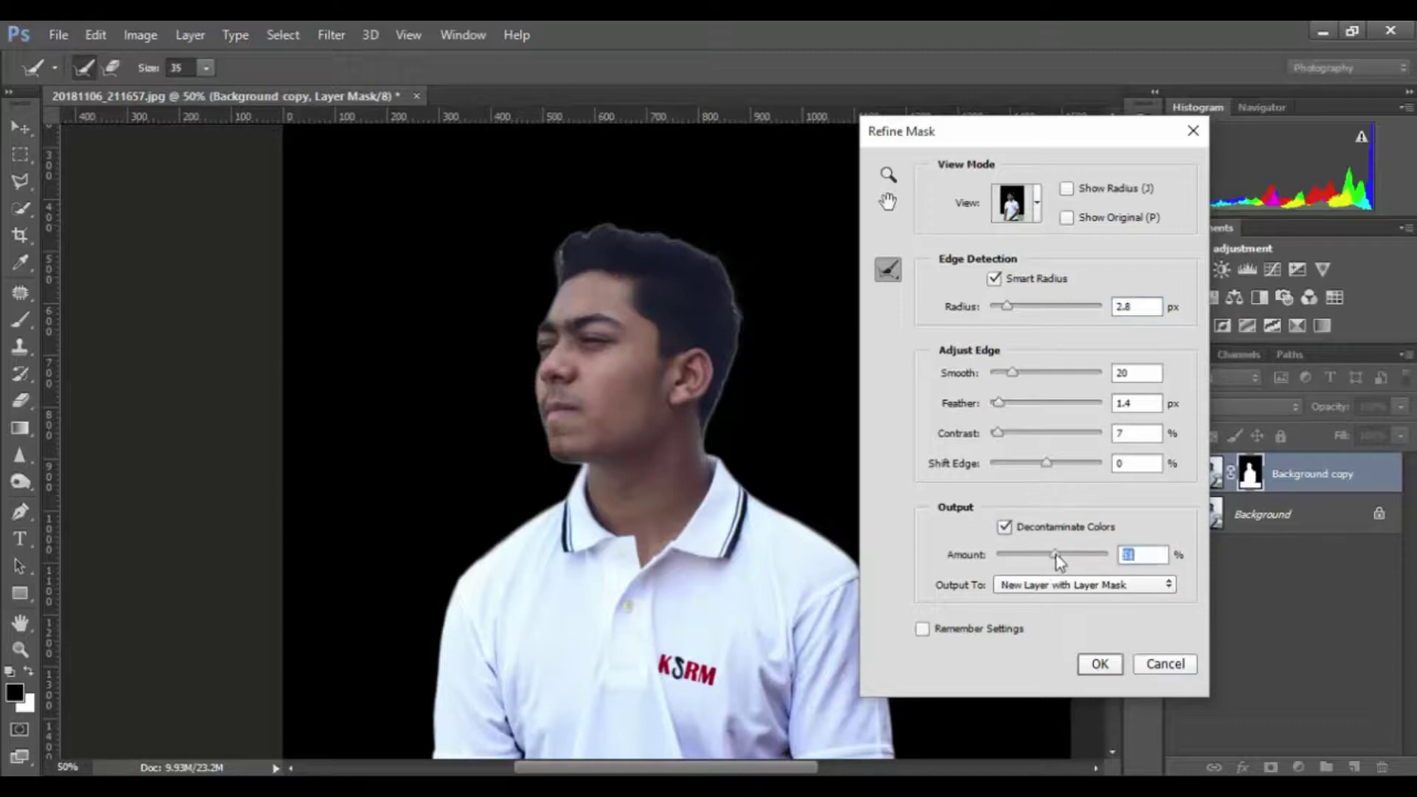
{"action": "left_click_drag", "start_coordinate": [1066, 556], "coordinate": [1054, 558]}
{"action": "left_click_drag", "start_coordinate": [1008, 305], "coordinate": [1012, 305]}
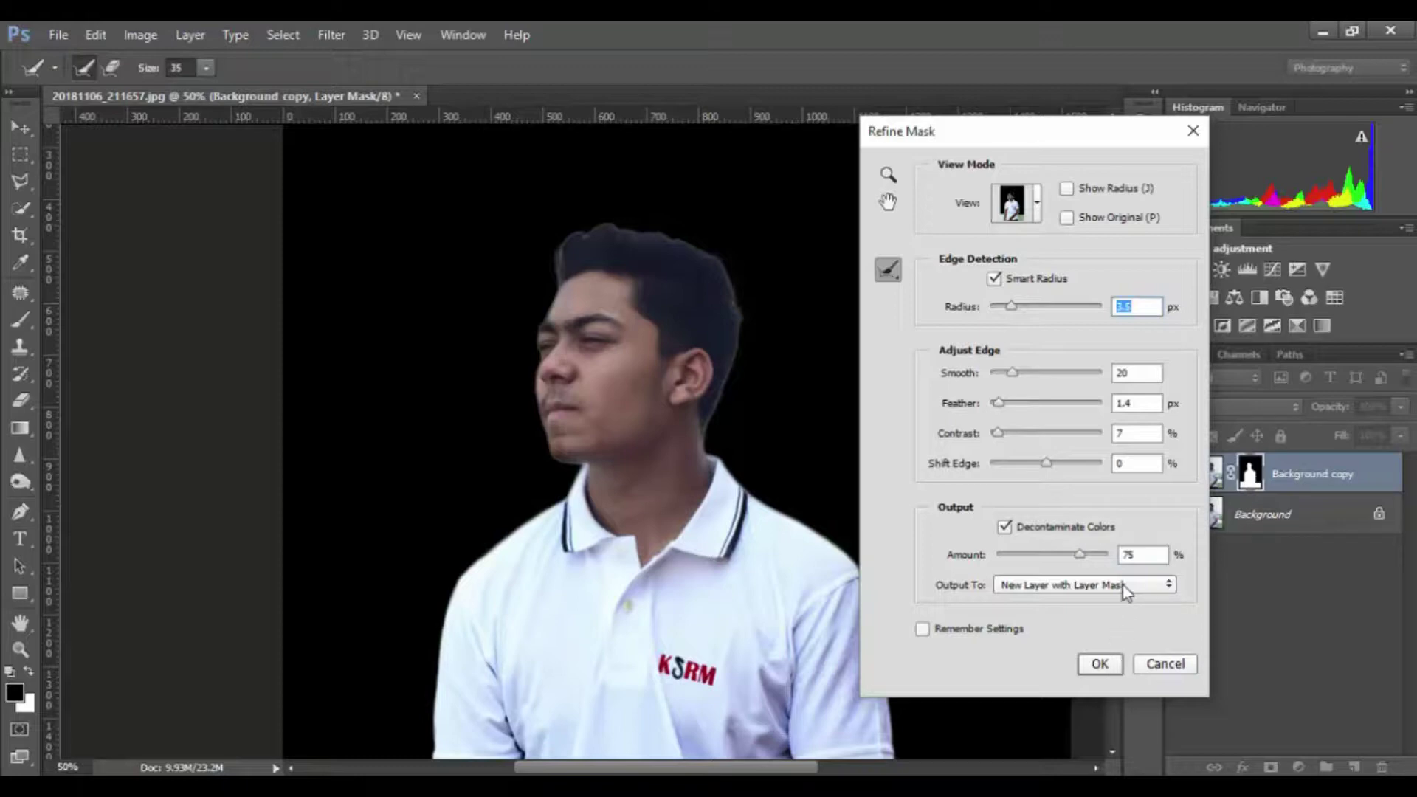
{"action": "left_click", "coordinate": [1100, 664]}
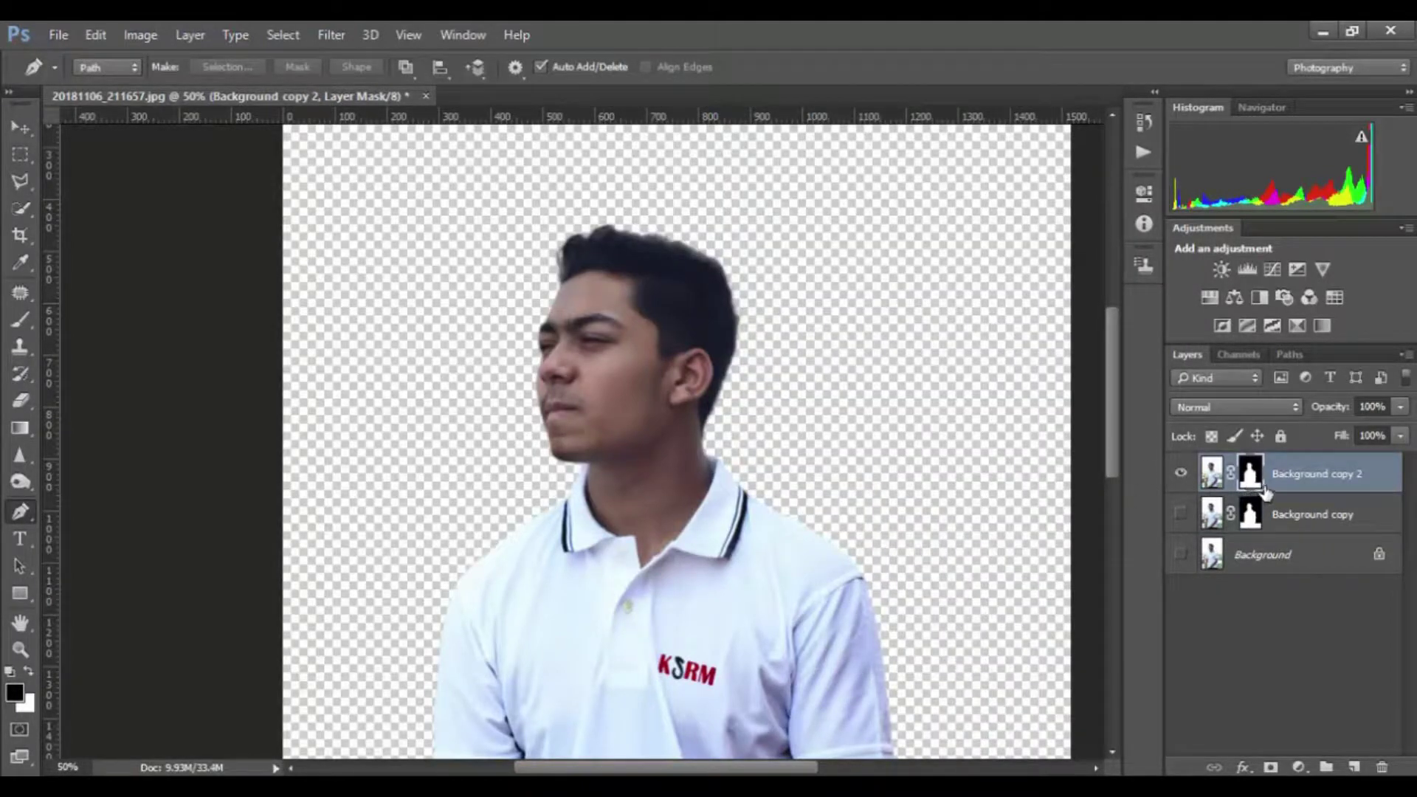
Apply the layer mask permanently and zoom in on the torso and arm
{"action": "right_click", "coordinate": [1250, 472]}
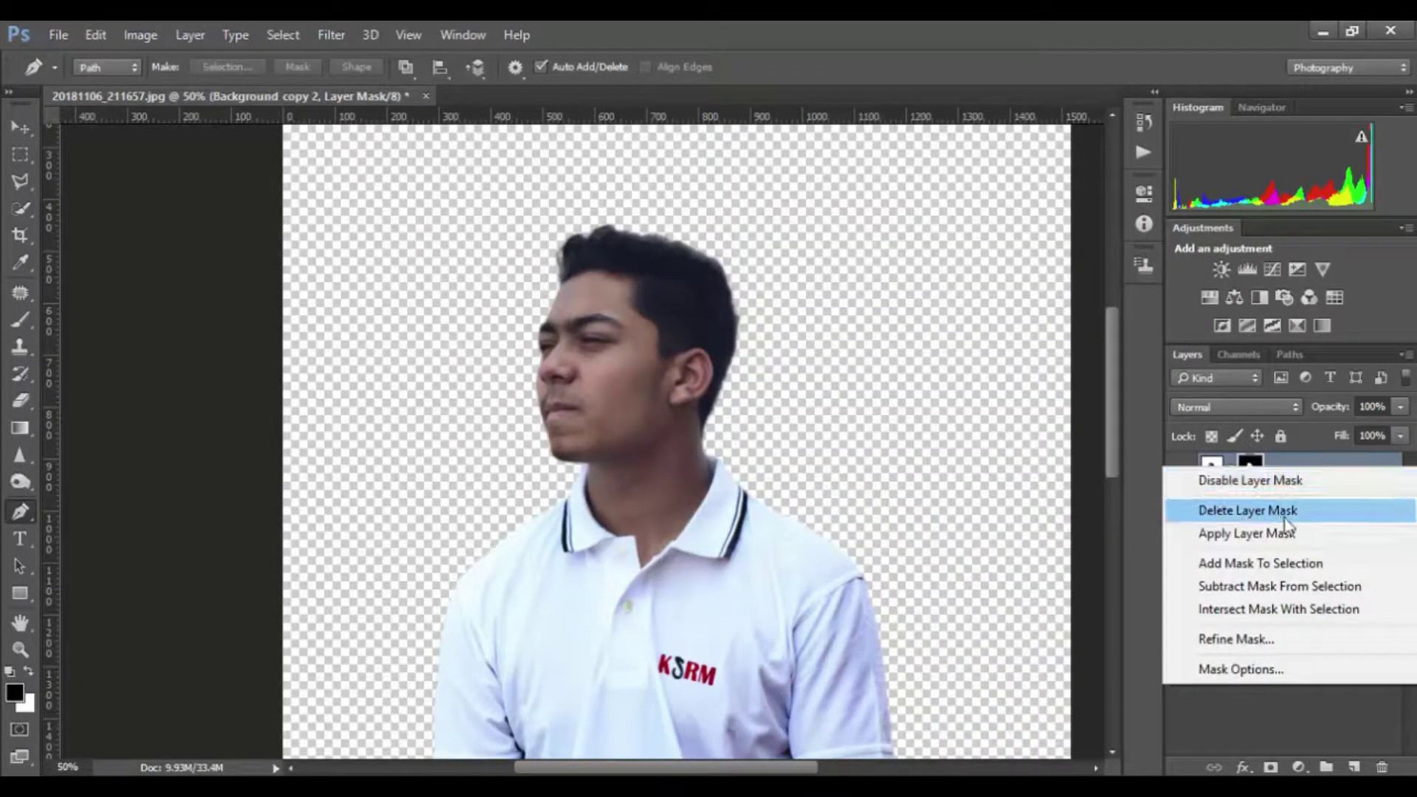
{"action": "left_click", "coordinate": [1253, 543]}
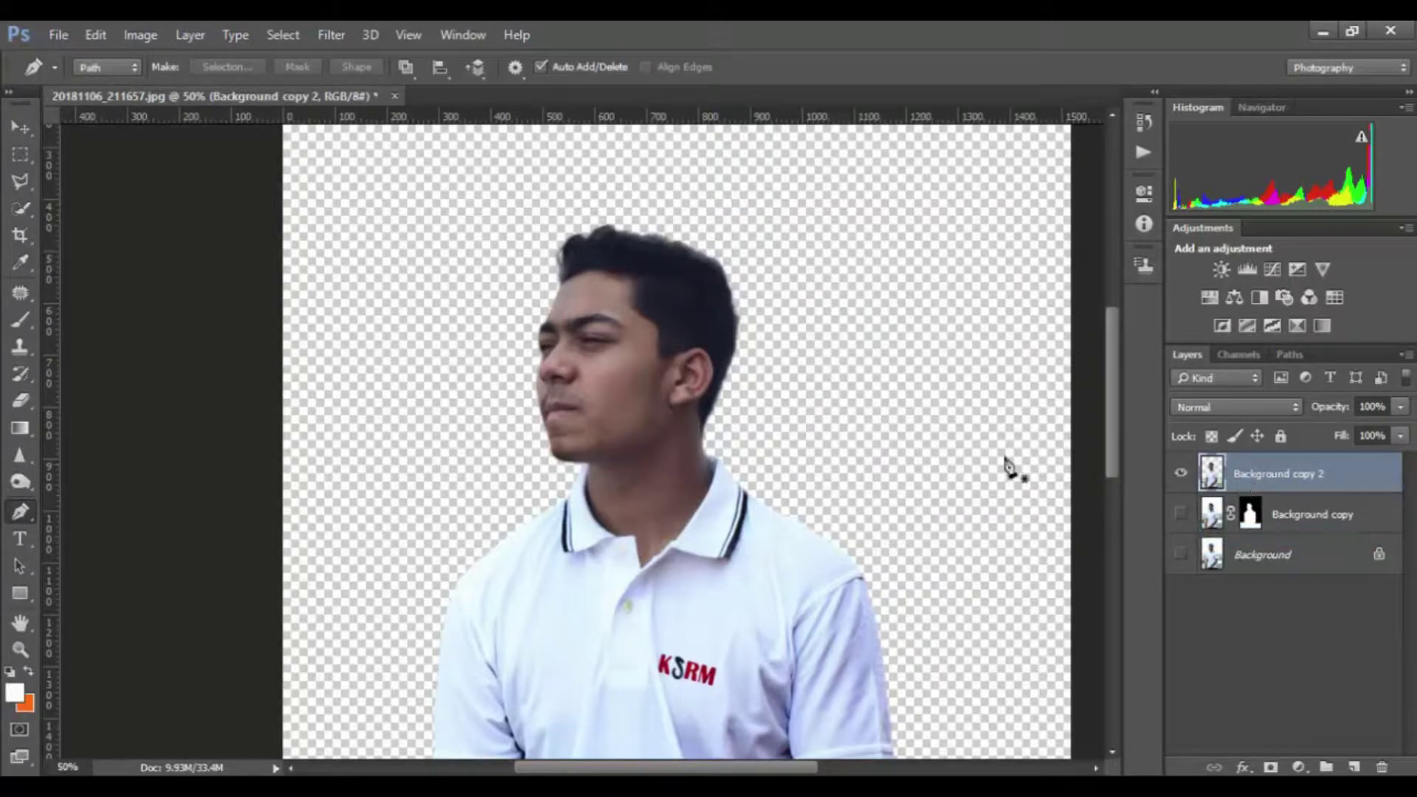
{"action": "key", "text": "ctrl+minus"}
{"action": "key", "text": "ctrl+minus"}
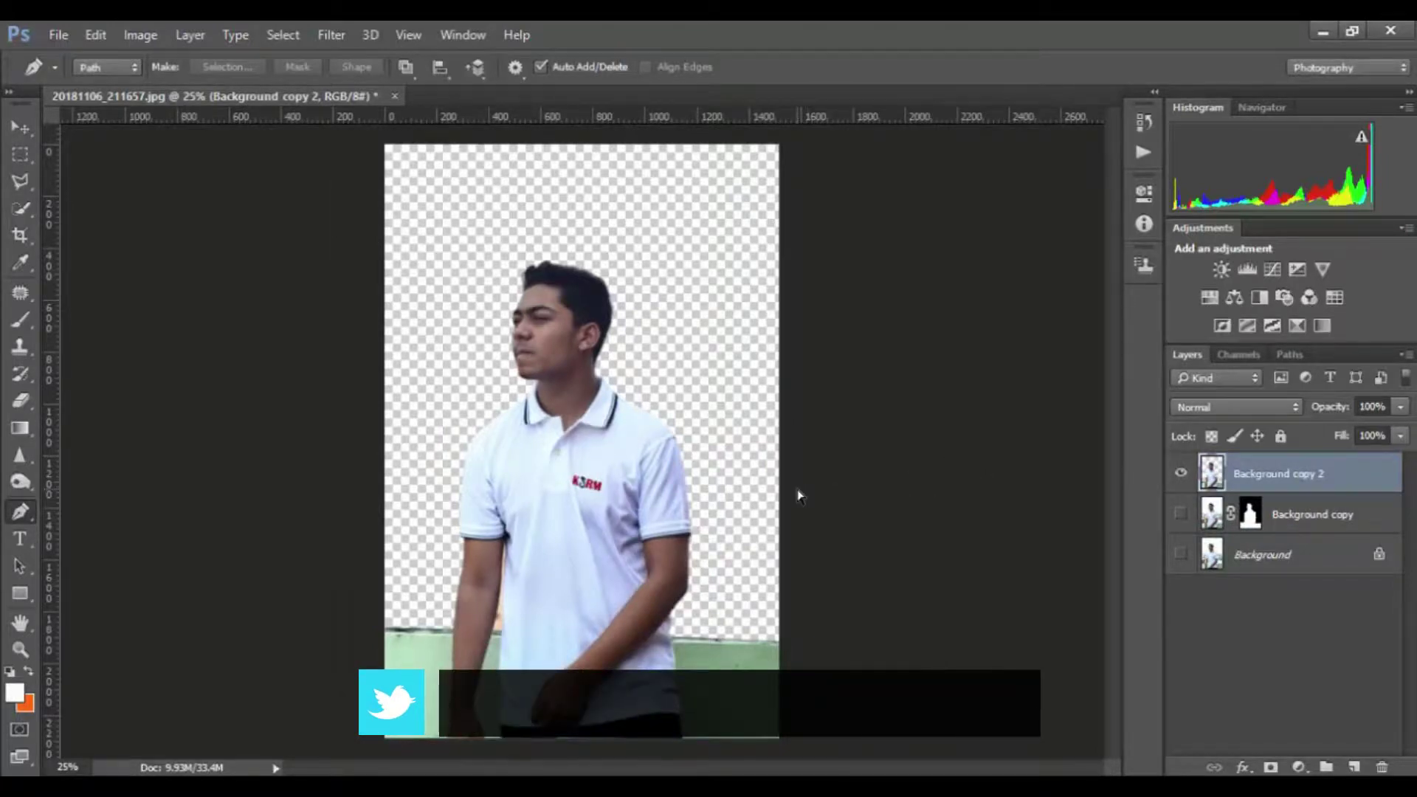
{"action": "key", "text": "ctrl+plus"}
{"action": "key", "text": "ctrl+plus"}
{"action": "key", "text": "ctrl+plus"}
{"action": "key", "text": "ctrl+plus"}
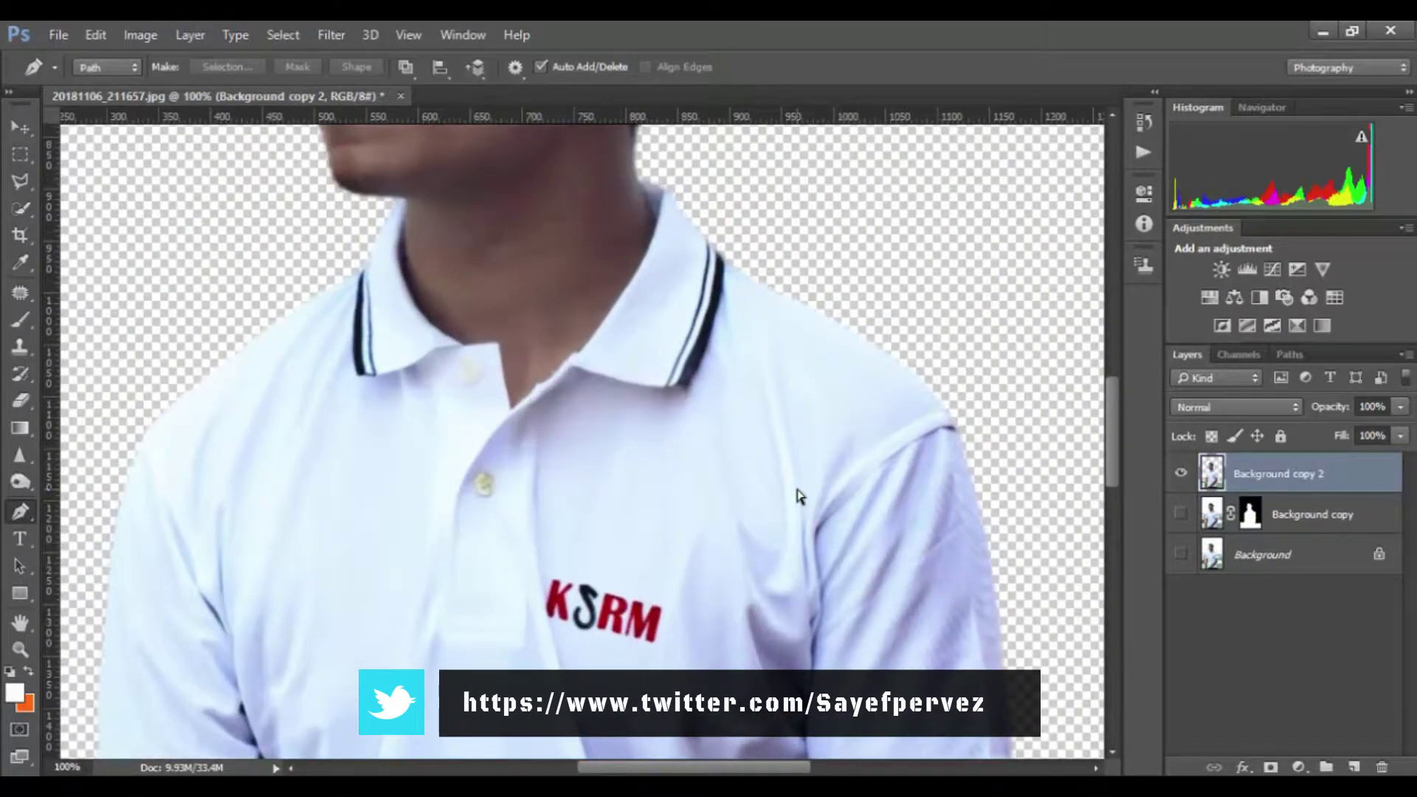
{"action": "left_click_drag", "start_coordinate": [591, 560], "coordinate": [689, 170]}
{"action": "left_click_drag", "start_coordinate": [620, 461], "coordinate": [649, 303]}
{"action": "left_click_drag", "start_coordinate": [541, 432], "coordinate": [577, 348]}
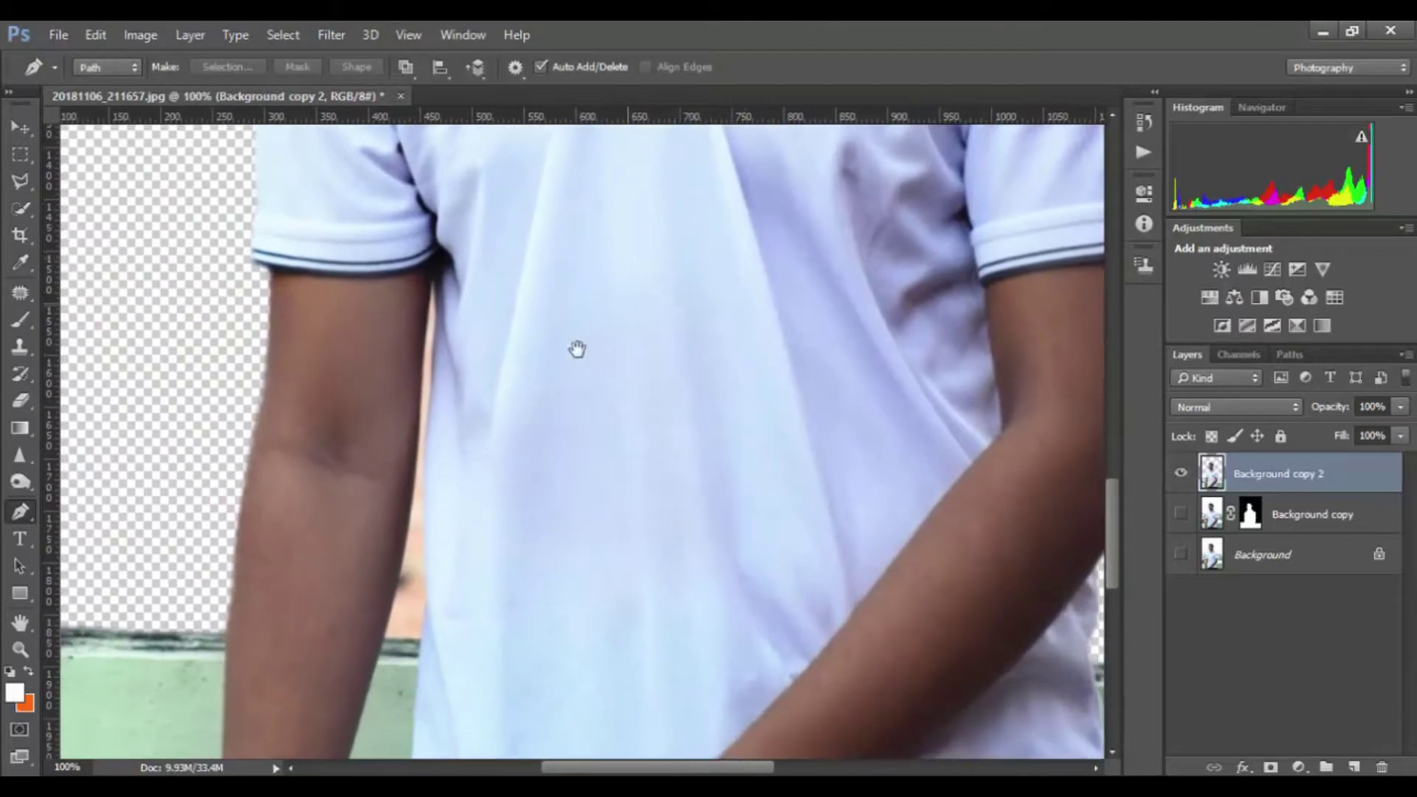
Trace a closed Pen path around the background gap beside the arm
{"action": "left_click", "coordinate": [383, 644]}
{"action": "left_click_drag", "start_coordinate": [409, 455], "coordinate": [416, 486]}
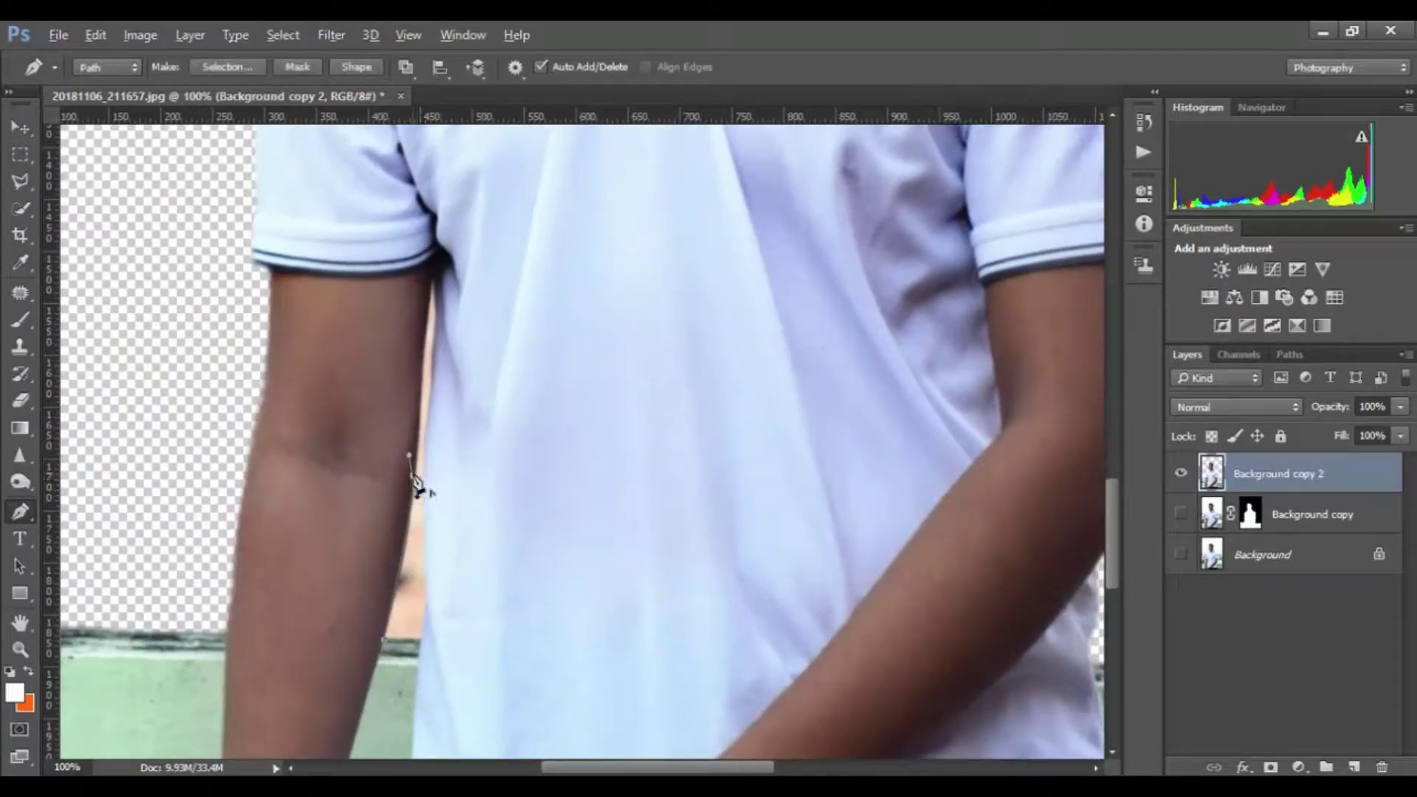
{"action": "left_click", "coordinate": [422, 375]}
{"action": "left_click", "coordinate": [430, 282]}
{"action": "left_click_drag", "start_coordinate": [426, 532], "coordinate": [430, 548]}
{"action": "left_click", "coordinate": [421, 641]}
{"action": "left_click", "coordinate": [383, 641]}
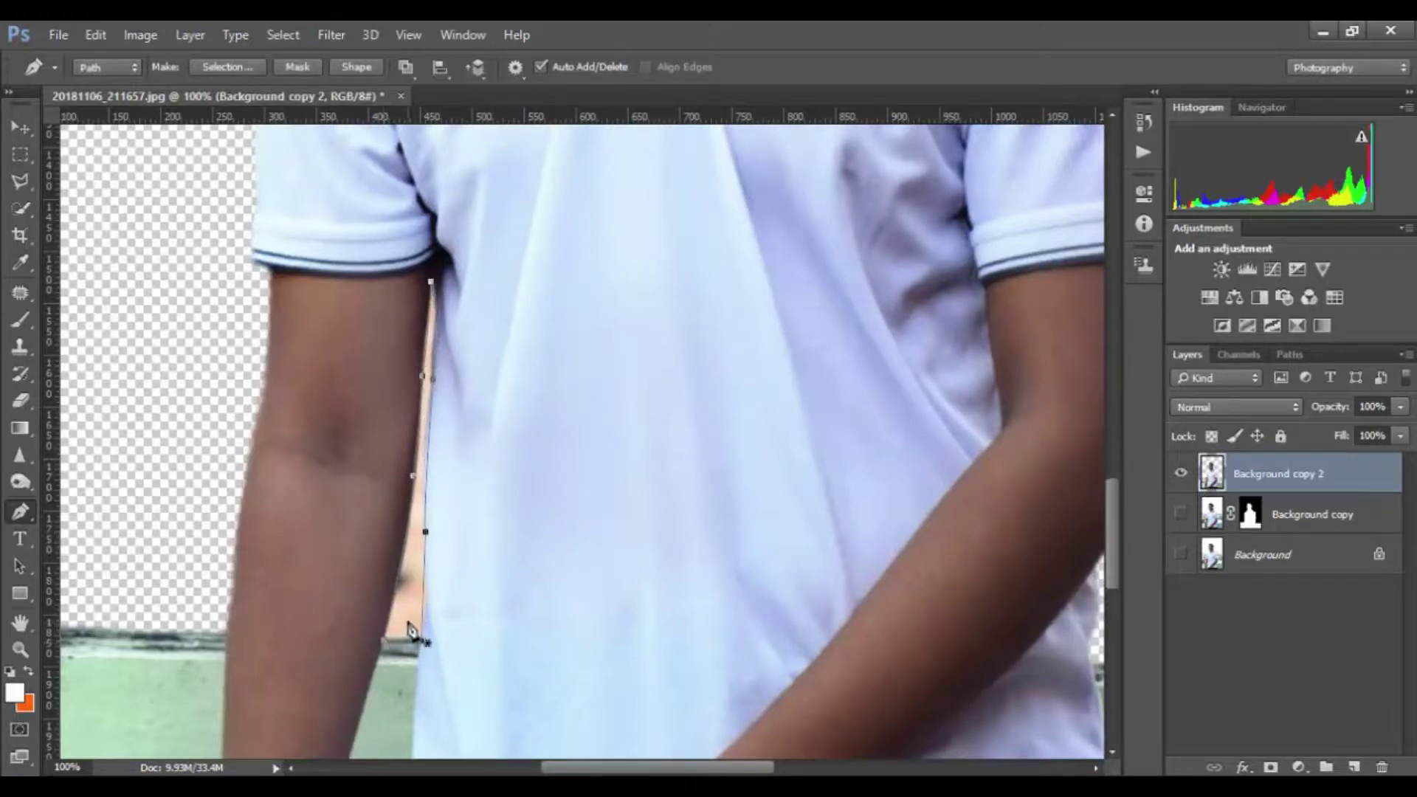
Turn the path into a selection, delete the background inside it, deselect, and fit the image
{"action": "right_click", "coordinate": [427, 587]}
{"action": "left_click", "coordinate": [502, 345]}
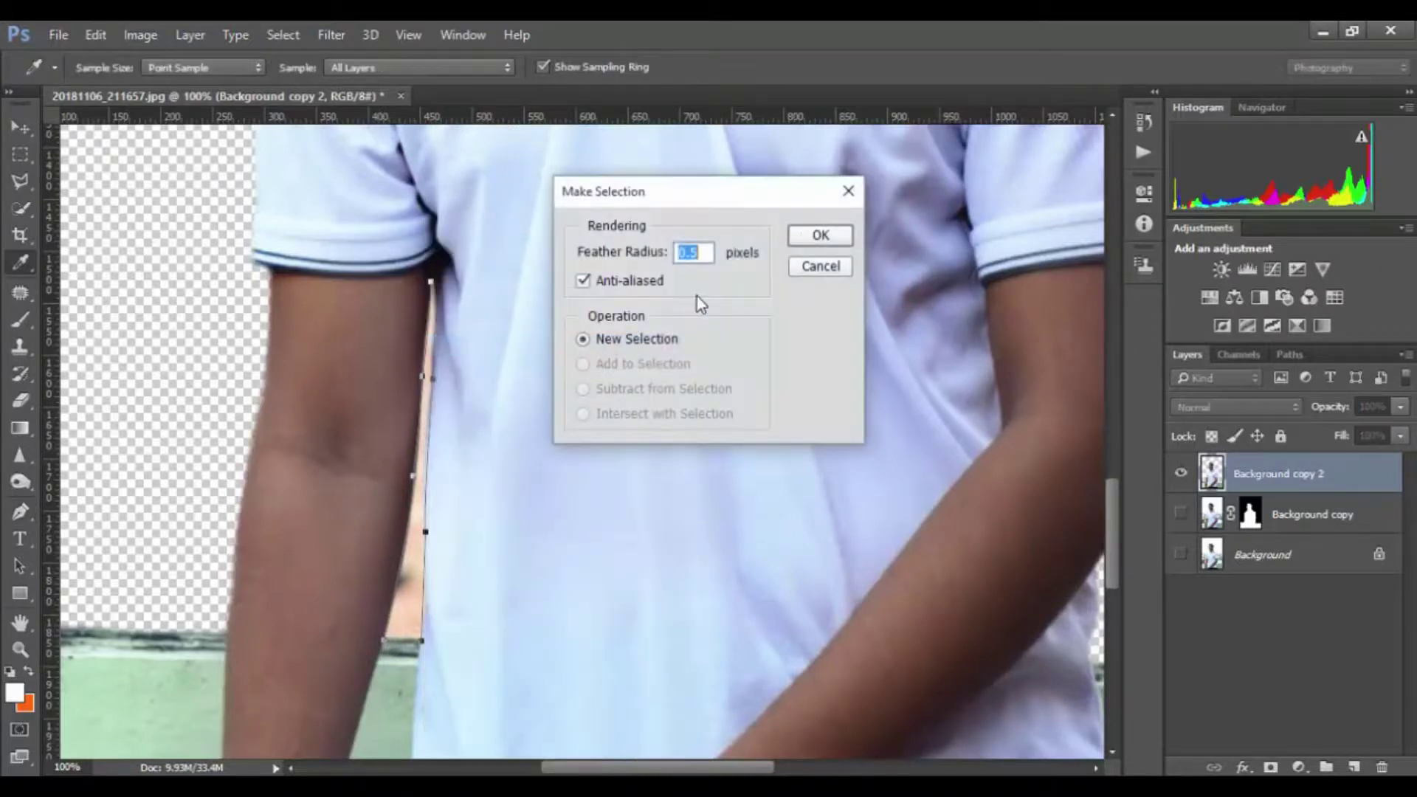
{"action": "left_click", "coordinate": [812, 236]}
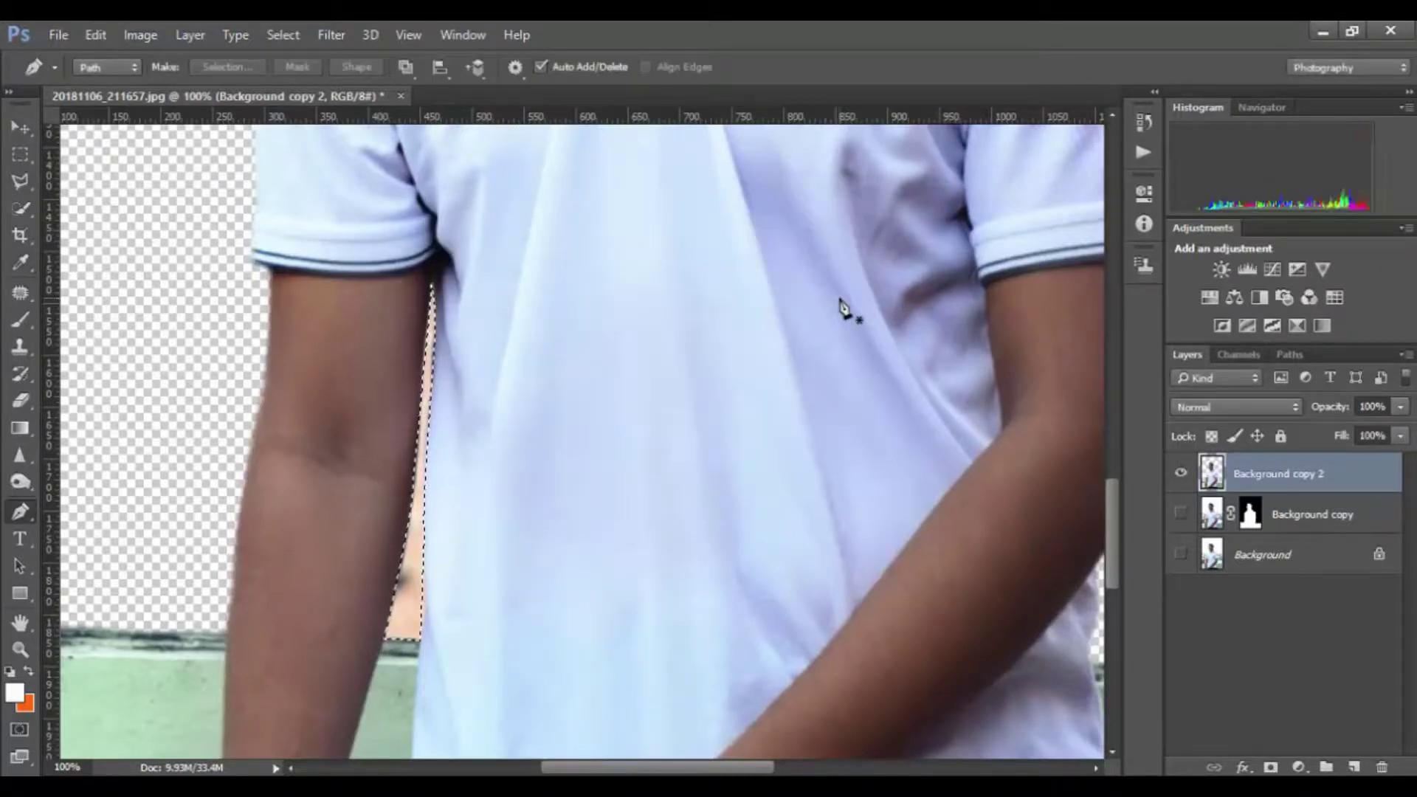
{"action": "key", "text": "Delete"}
{"action": "key", "text": "ctrl+d"}
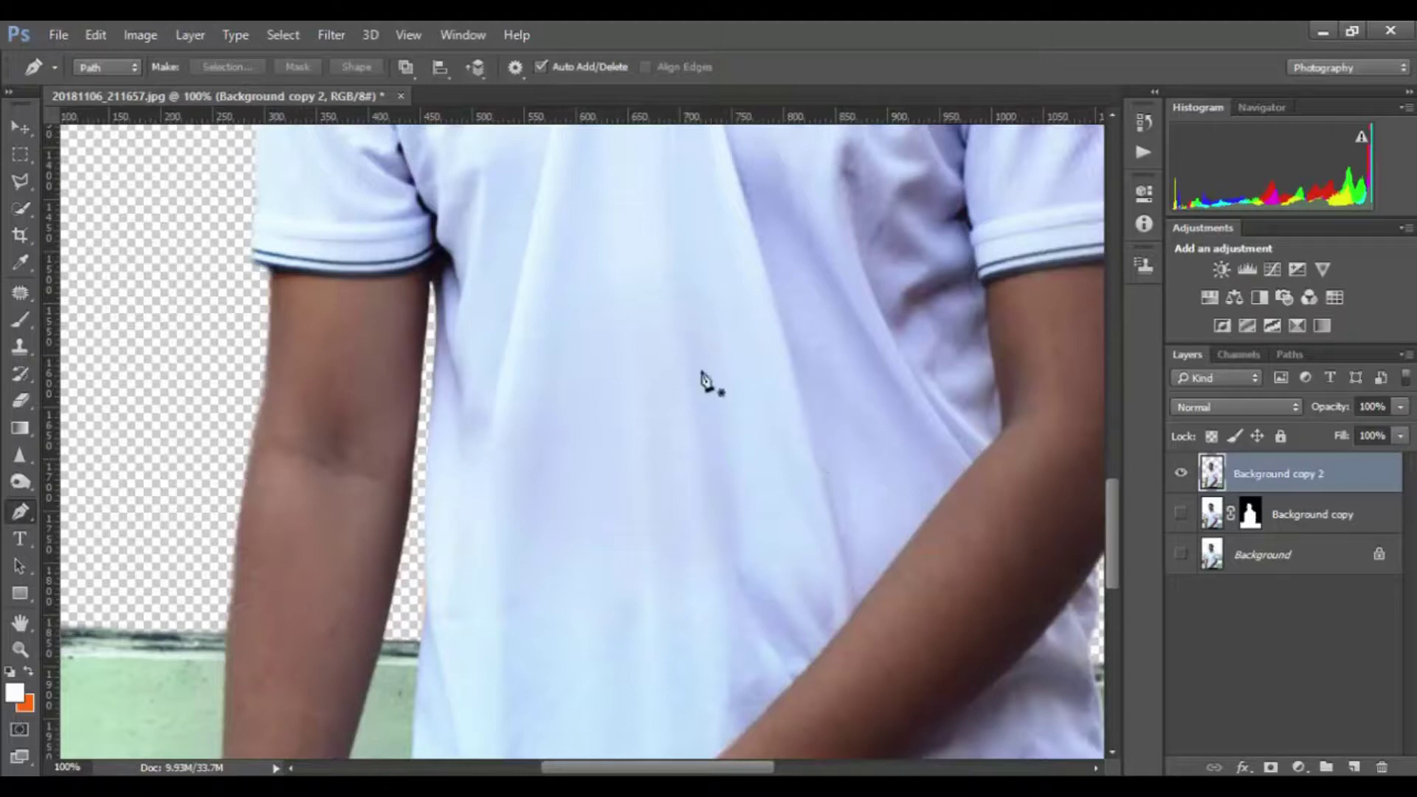
{"action": "key", "text": "ctrl+minus"}
{"action": "key", "text": "ctrl+minus"}
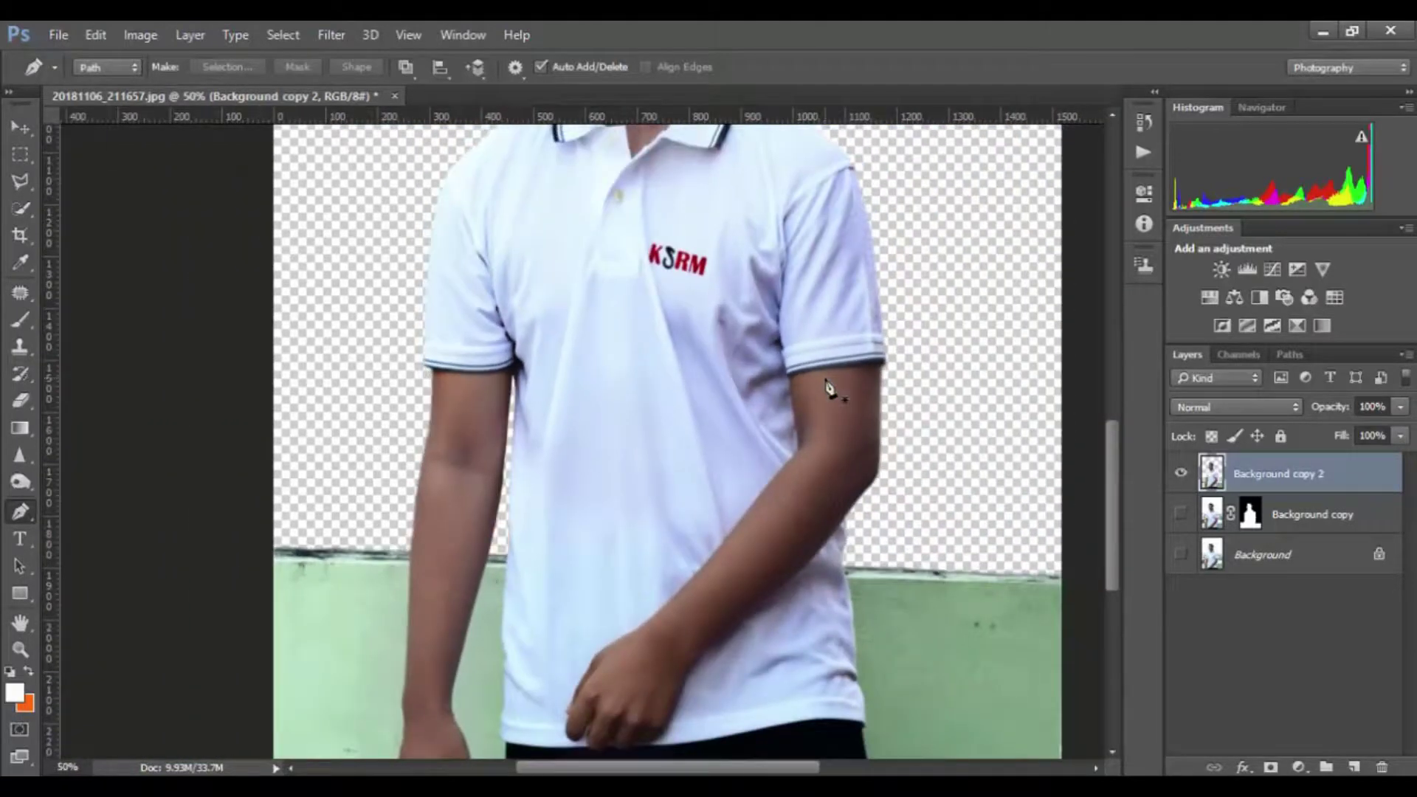
{"action": "key", "text": "ctrl+minus"}
{"action": "key", "text": "ctrl+0"}
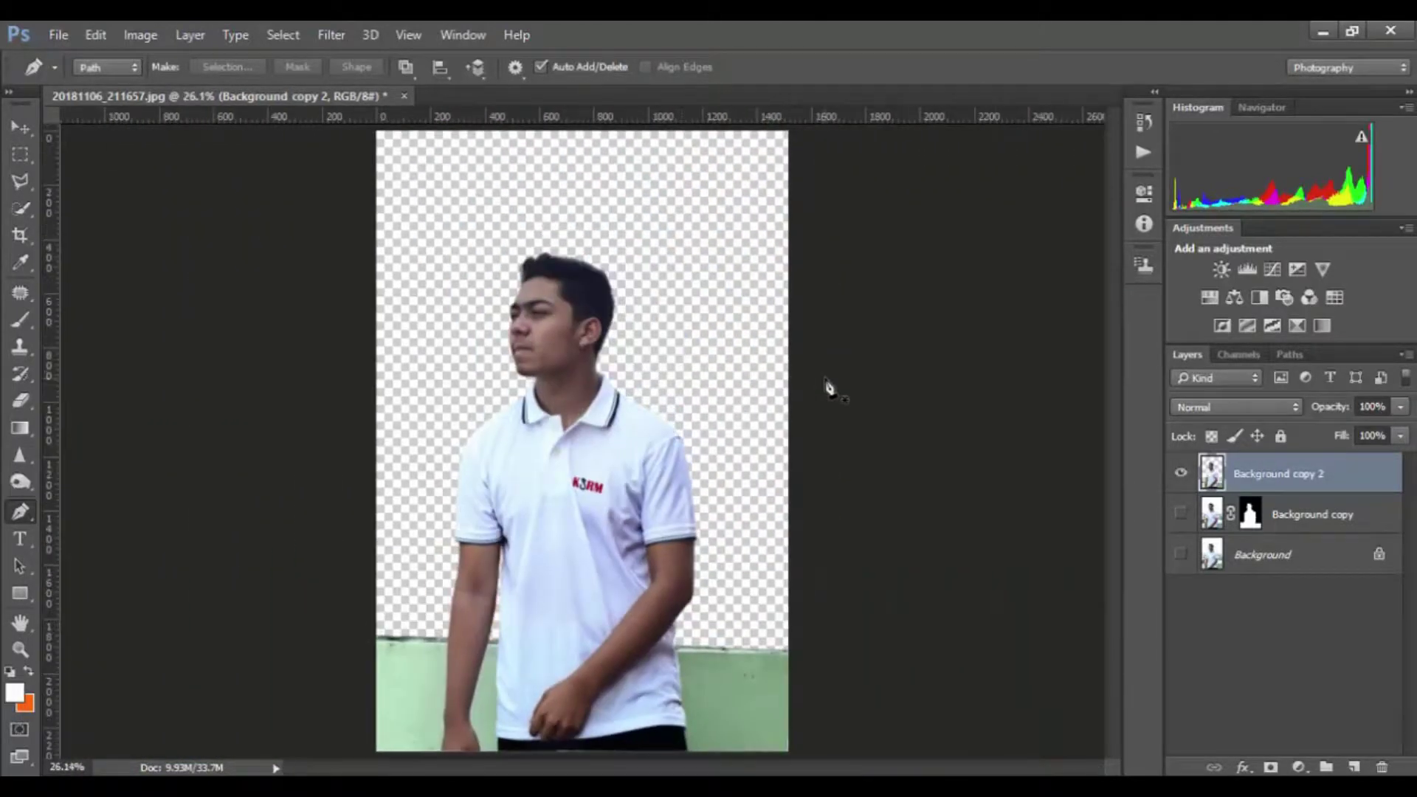
Select the Move tool and open the night city photo banter-snaps-648169-unsplash.jpg
{"action": "left_click", "coordinate": [24, 129]}
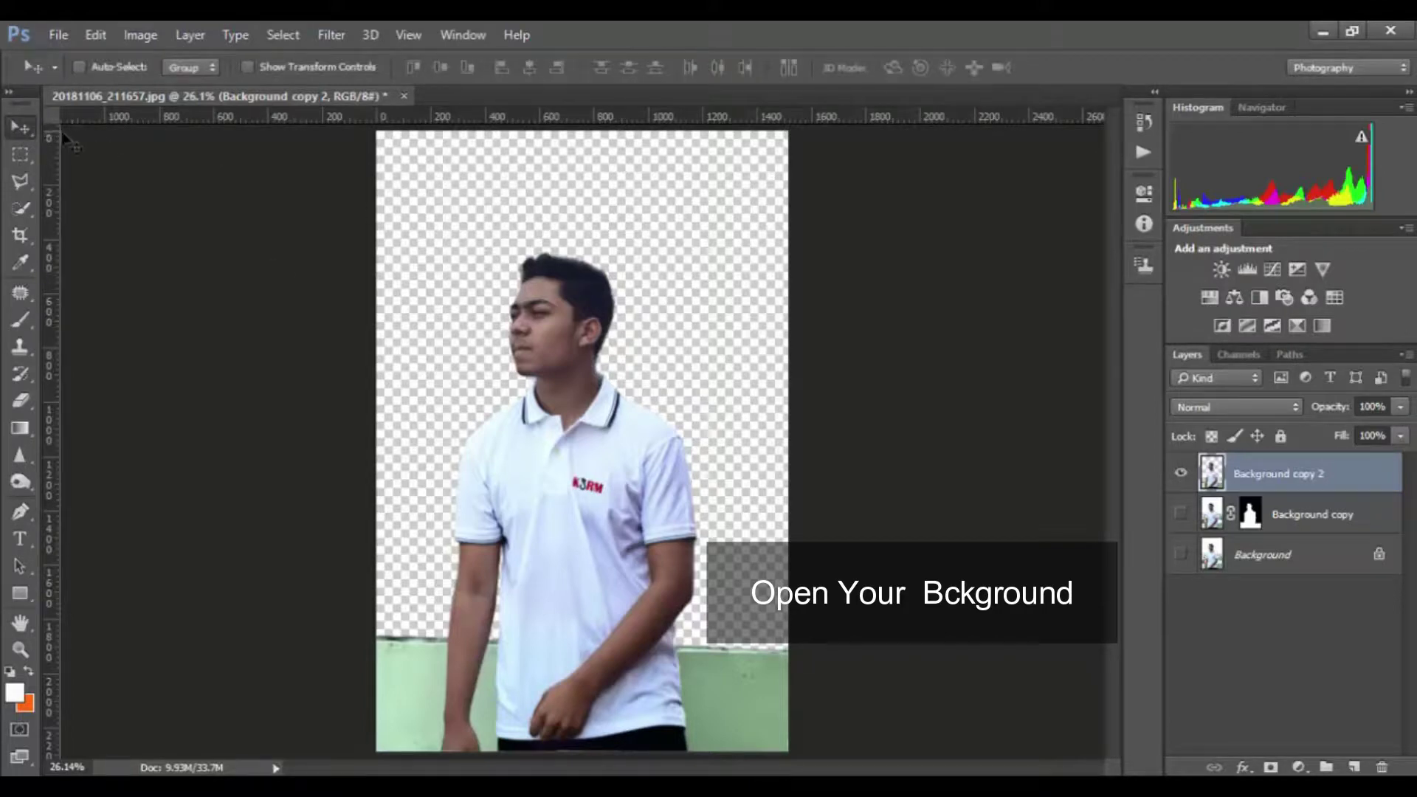
{"action": "left_click", "coordinate": [65, 37]}
{"action": "left_click", "coordinate": [122, 76]}
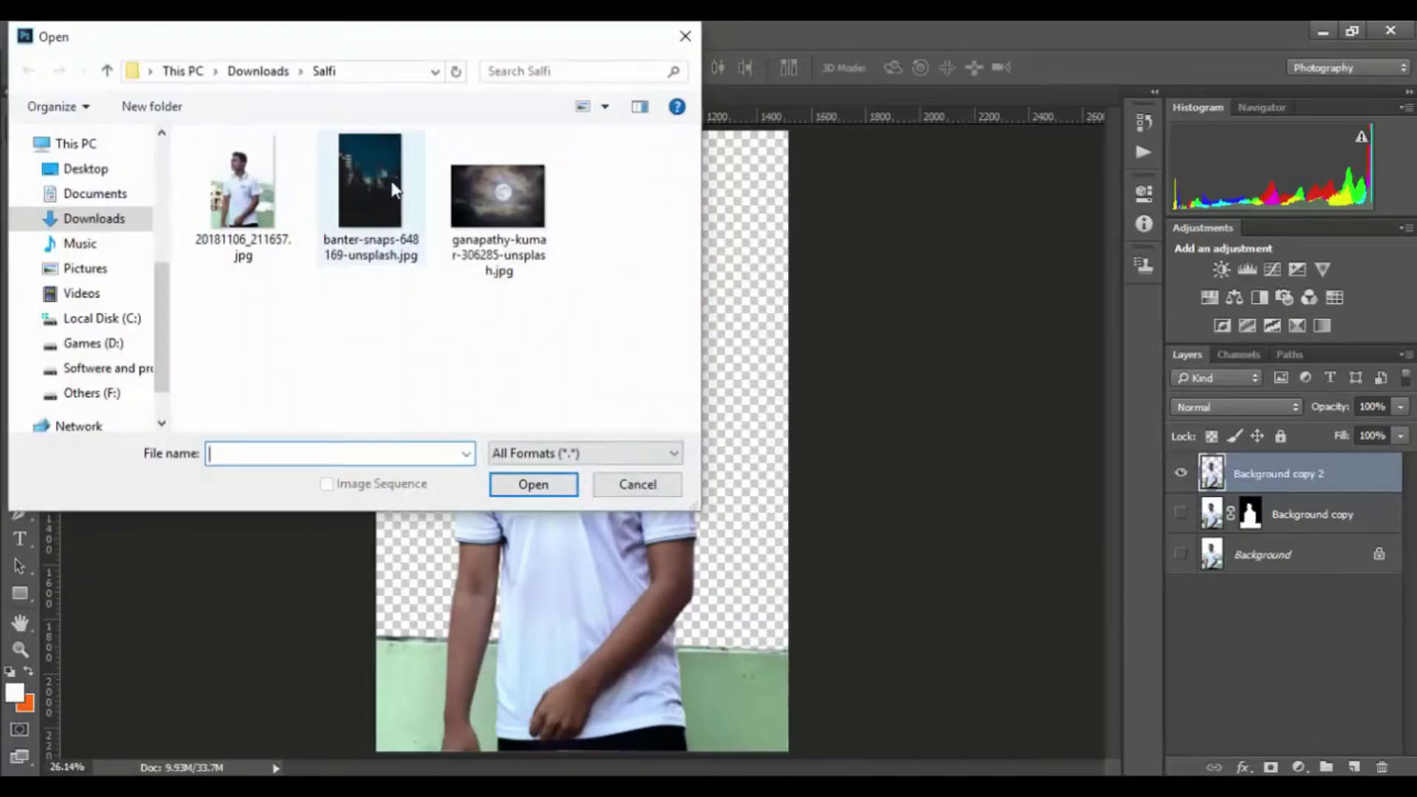
{"action": "left_click", "coordinate": [384, 201]}
{"action": "left_click", "coordinate": [548, 481]}
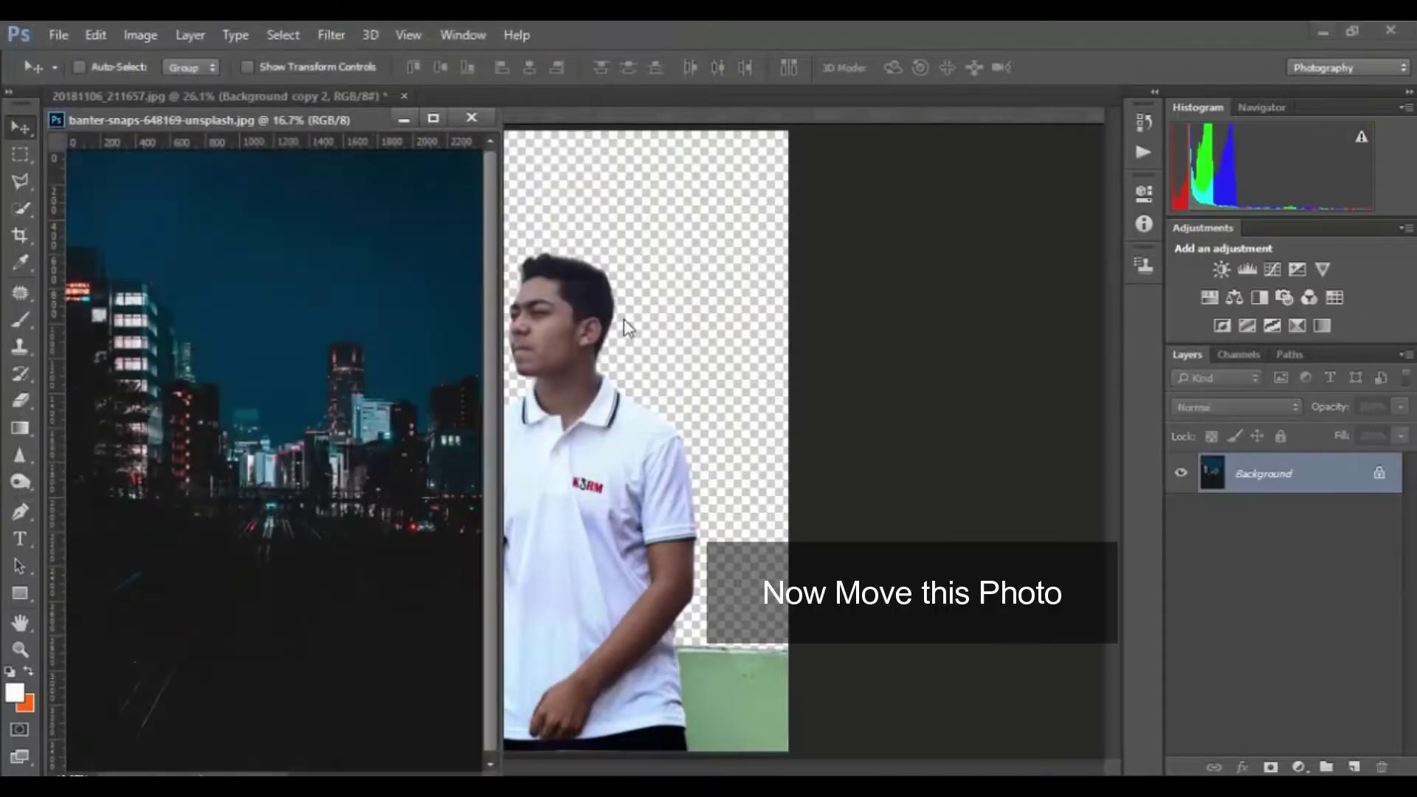
Drag the city photo in as Layer 1, place it below the man, and shift it right and down
{"action": "mouse_move", "coordinate": [618, 273]}
{"action": "left_mouse_down"}
{"action": "mouse_move", "coordinate": [643, 257]}
{"action": "mouse_move", "coordinate": [617, 251]}
{"action": "left_mouse_up"}
{"action": "left_click", "coordinate": [472, 118]}
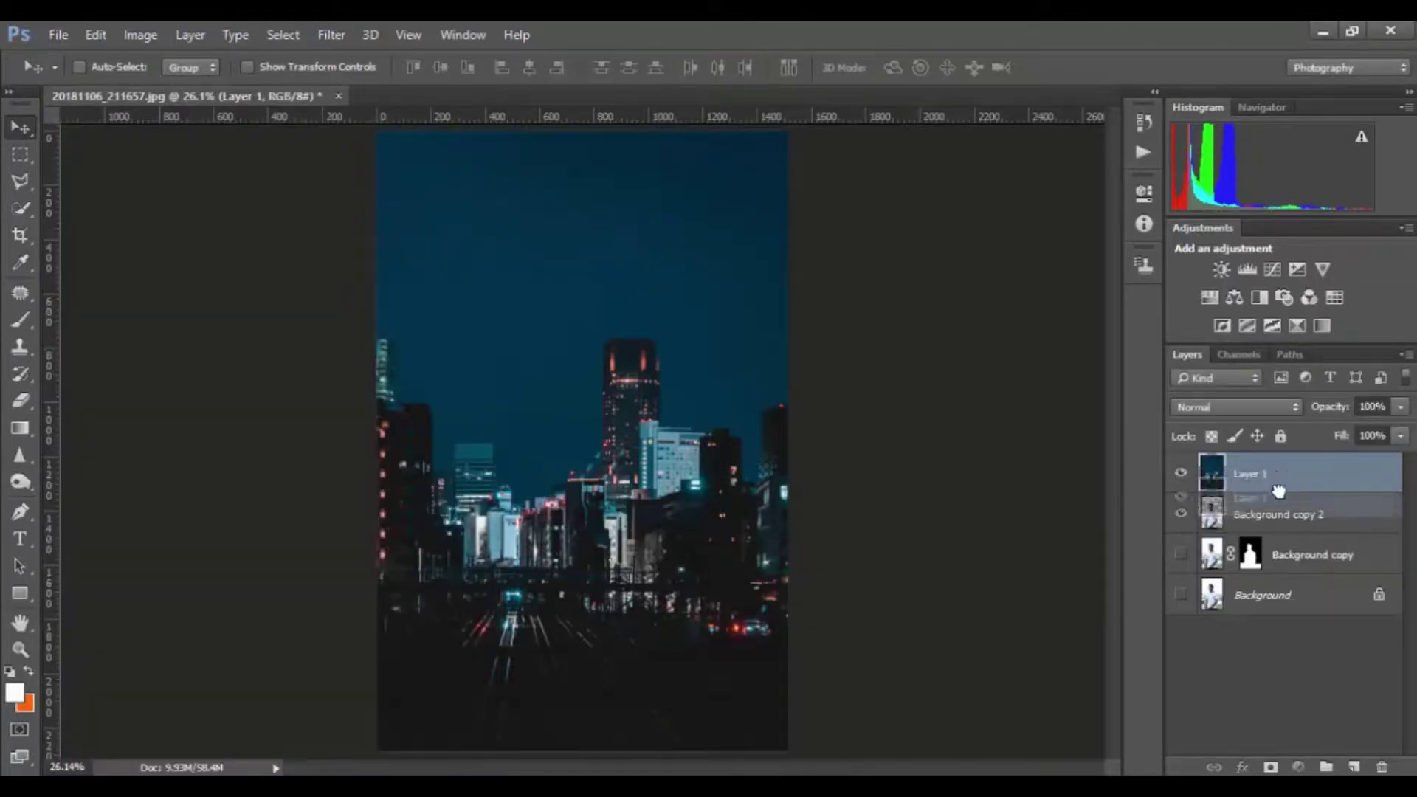
{"action": "left_click_drag", "start_coordinate": [1268, 476], "coordinate": [1269, 524]}
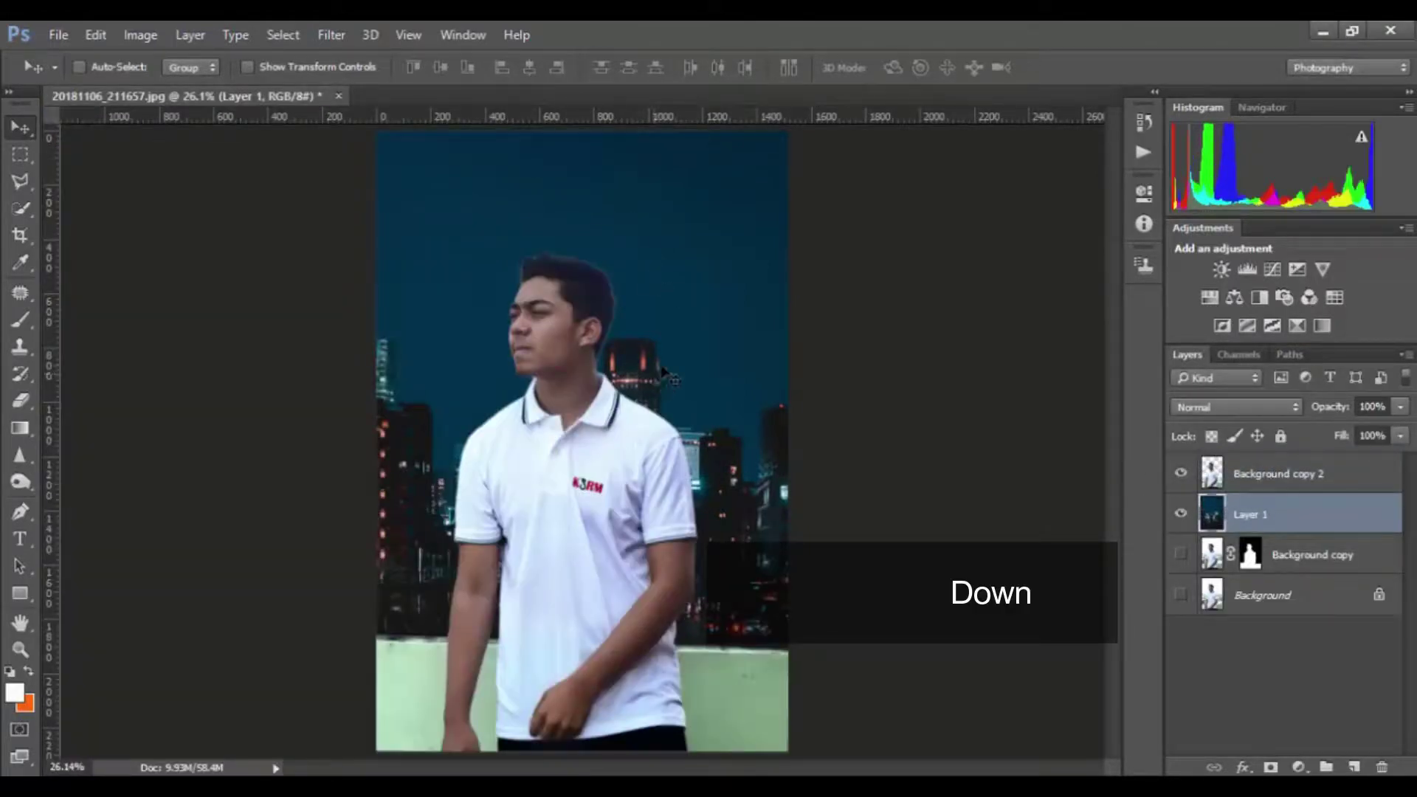
{"action": "left_click_drag", "start_coordinate": [663, 367], "coordinate": [710, 441]}
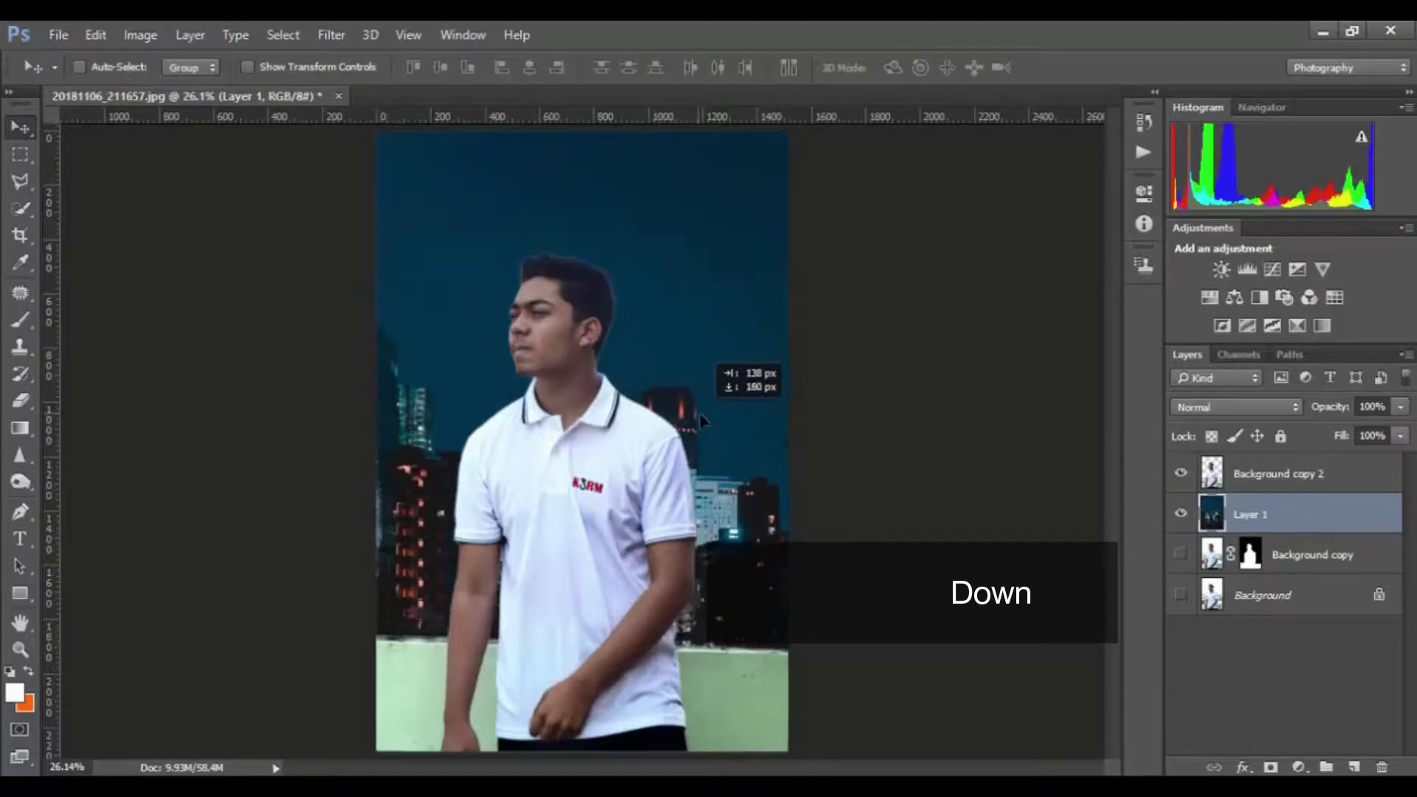
Scale the night-city Layer 1 to about 82% and position it to fill the canvas behind the man
{"action": "key", "text": "ctrl+minus"}
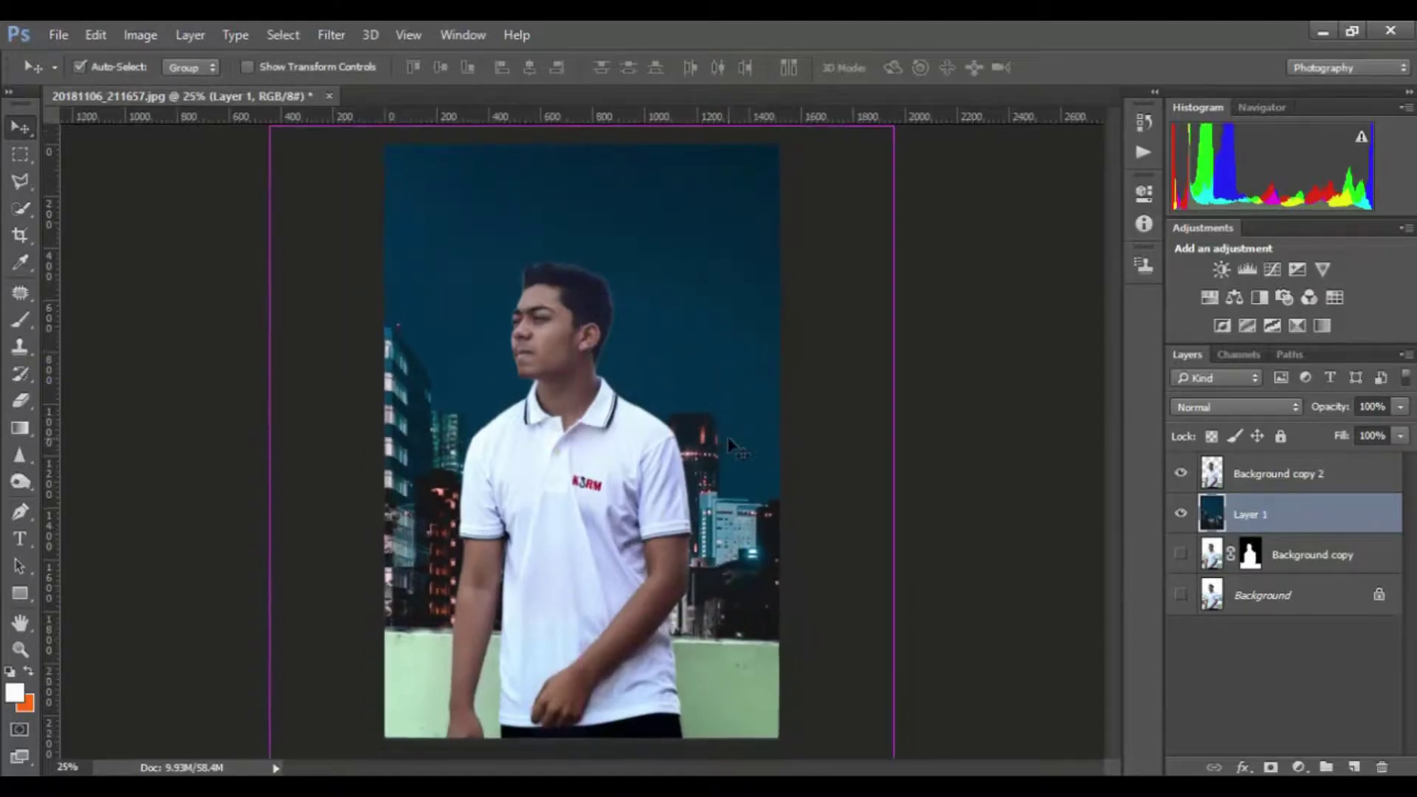
{"action": "key", "text": "ctrl+minus"}
{"action": "key", "text": "ctrl+t"}
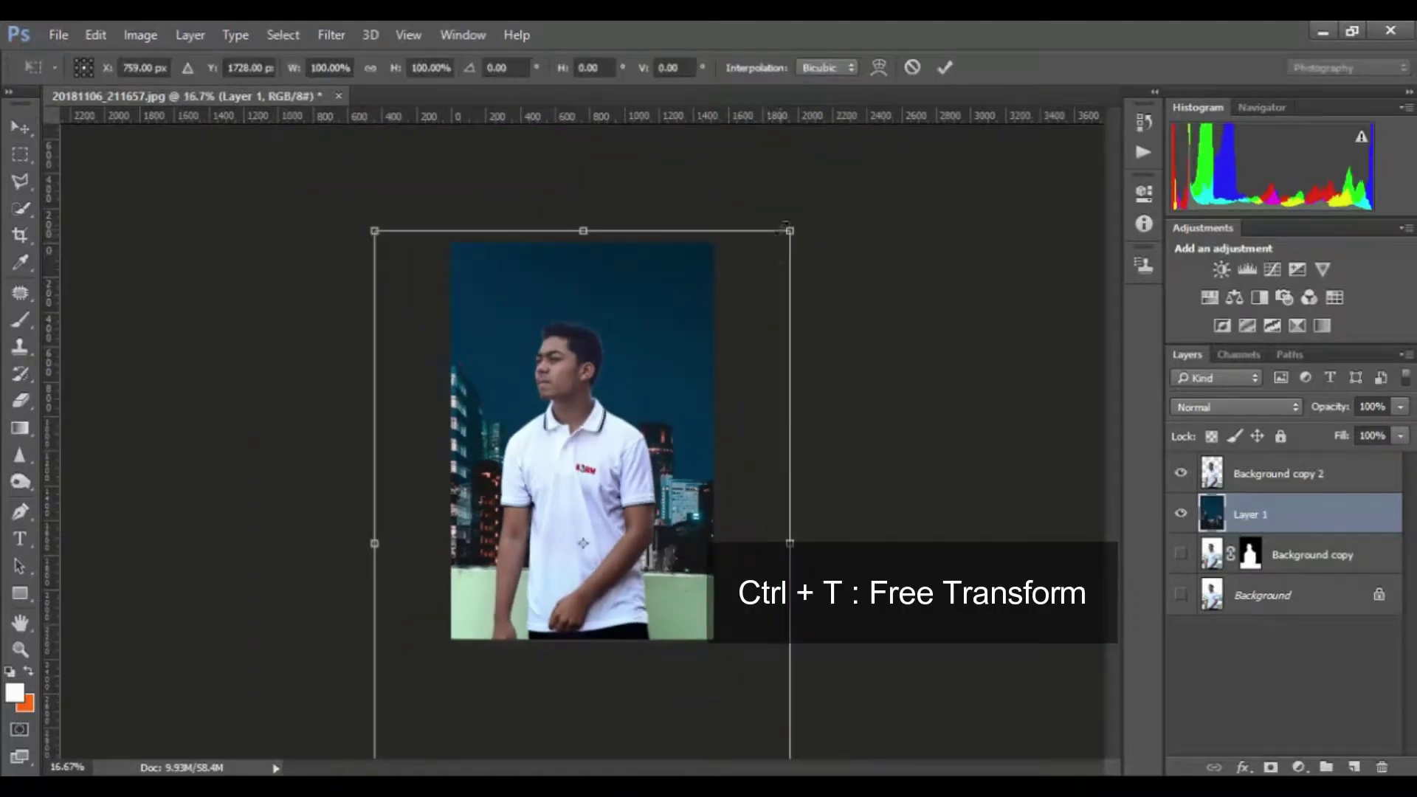
{"action": "left_click_drag", "start_coordinate": [786, 227], "coordinate": [746, 278]}
{"action": "mouse_move", "coordinate": [679, 352]}
{"action": "left_mouse_down"}
{"action": "mouse_move", "coordinate": [679, 301]}
{"action": "mouse_move", "coordinate": [686, 322]}
{"action": "left_mouse_up"}
{"action": "left_click_drag", "start_coordinate": [742, 258], "coordinate": [752, 248]}
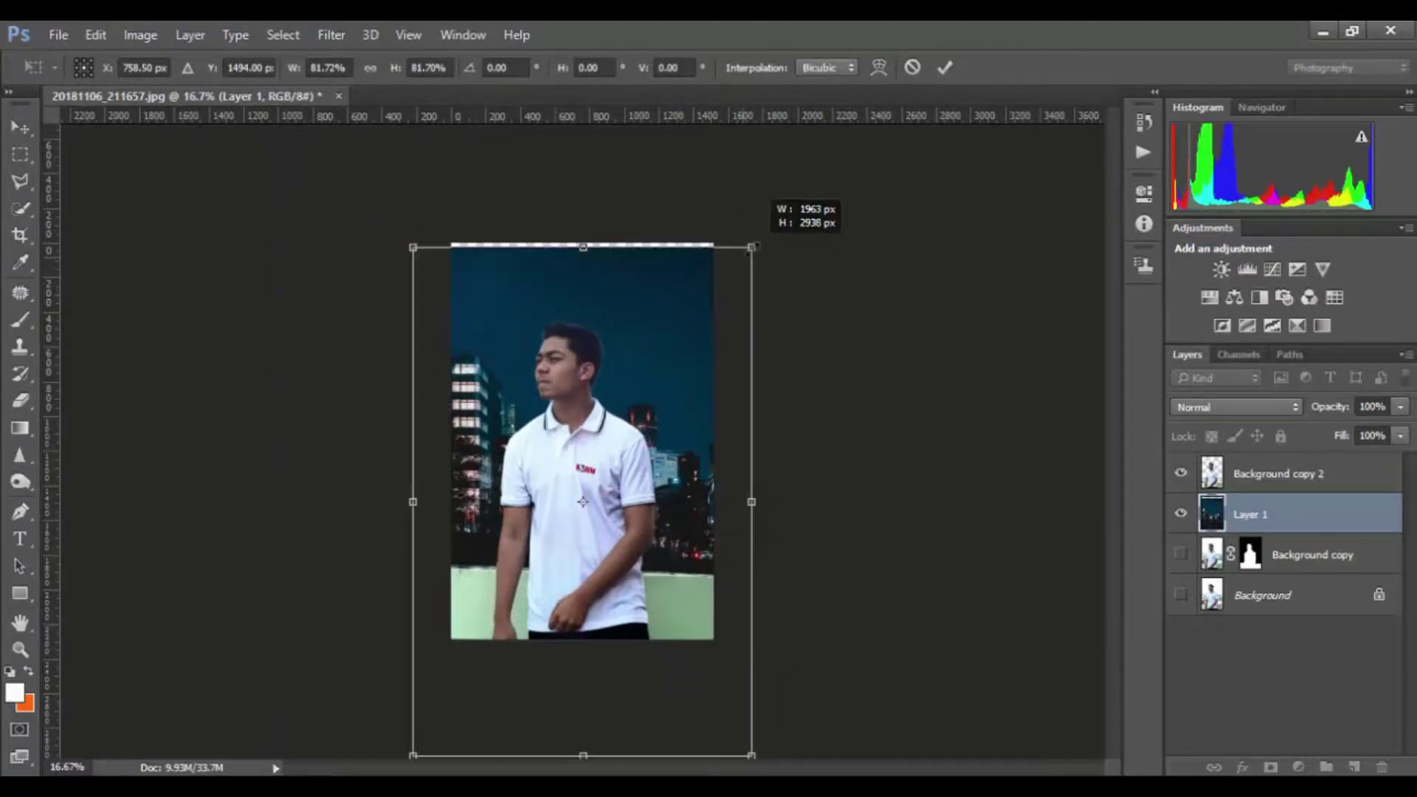
{"action": "left_click_drag", "start_coordinate": [696, 330], "coordinate": [705, 325]}
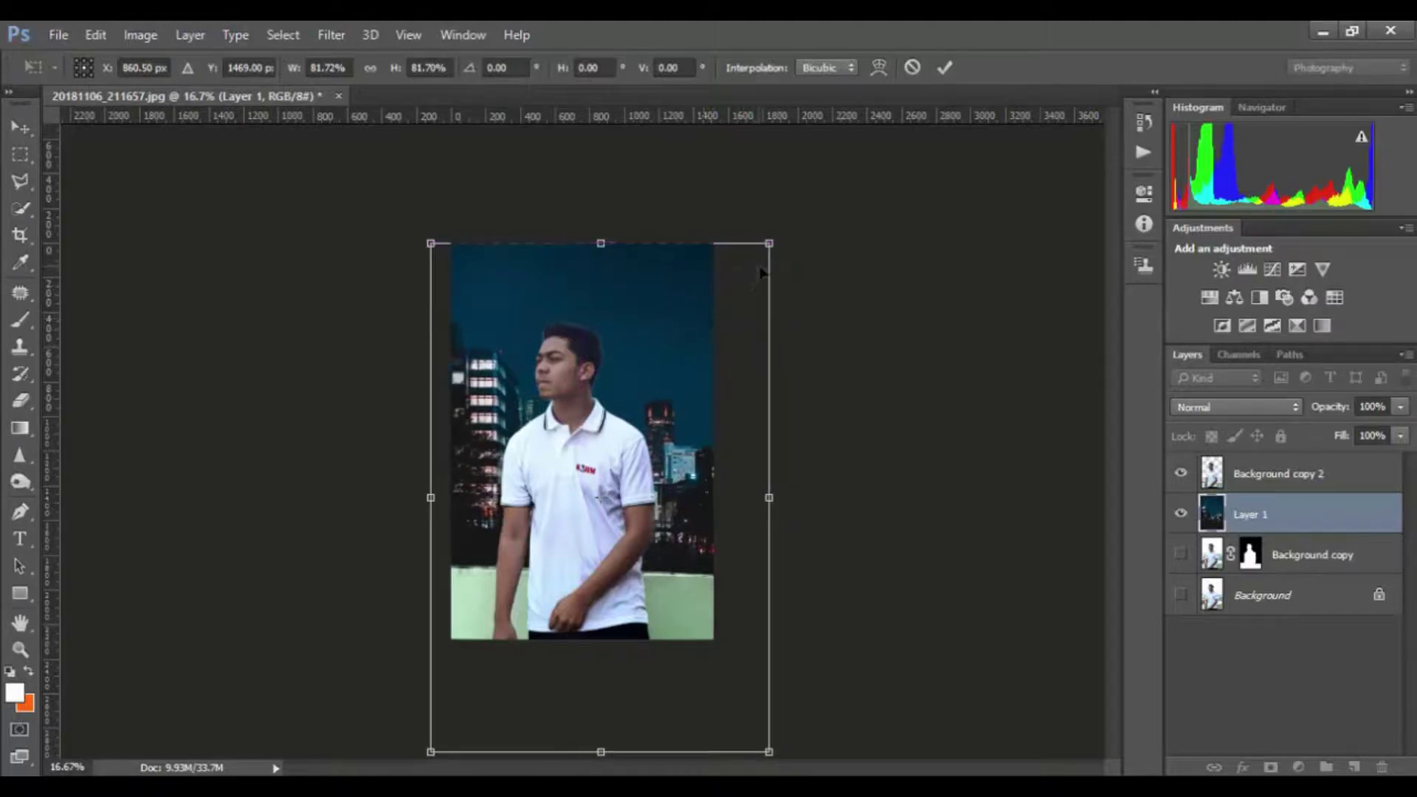
{"action": "left_click_drag", "start_coordinate": [769, 242], "coordinate": [769, 242]}
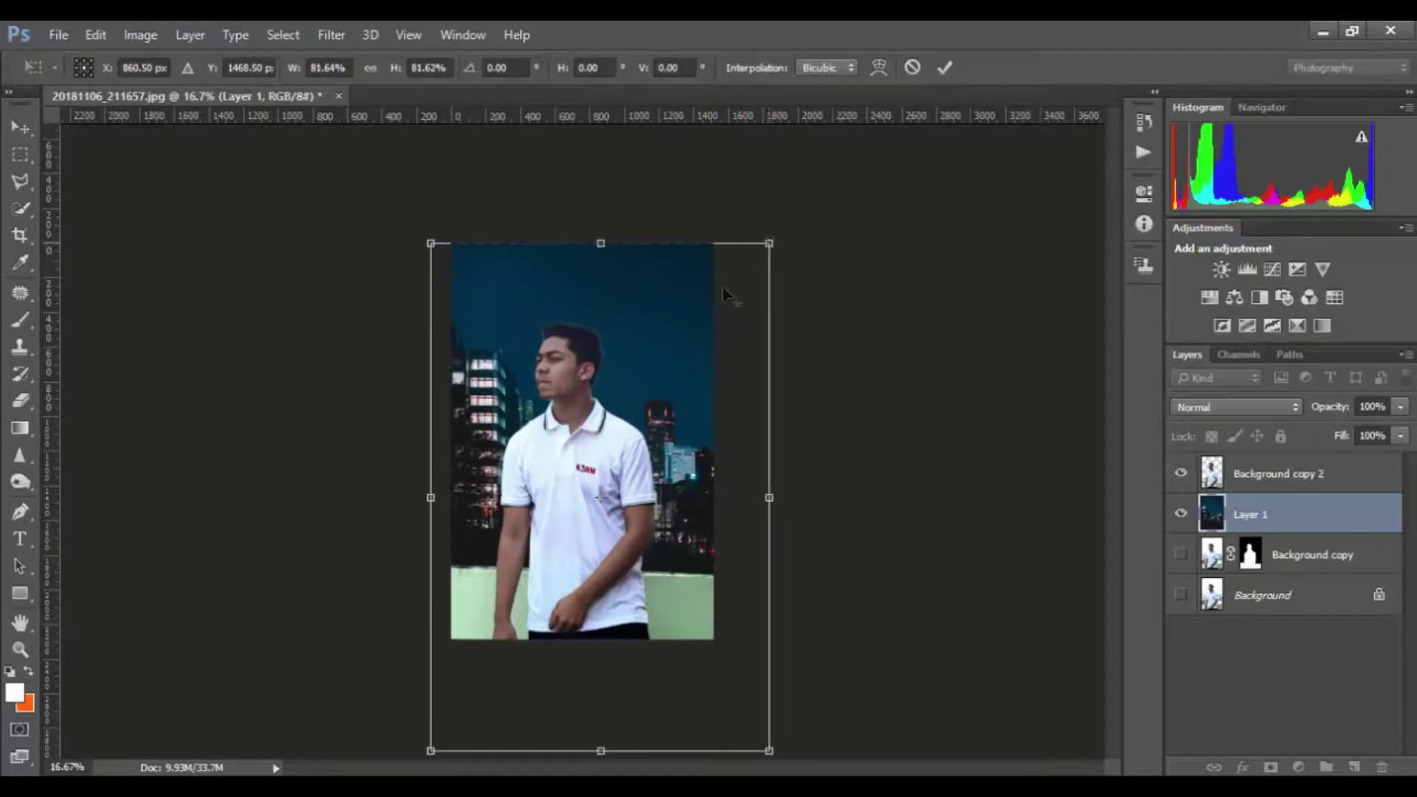
{"action": "left_click_drag", "start_coordinate": [700, 303], "coordinate": [690, 305]}
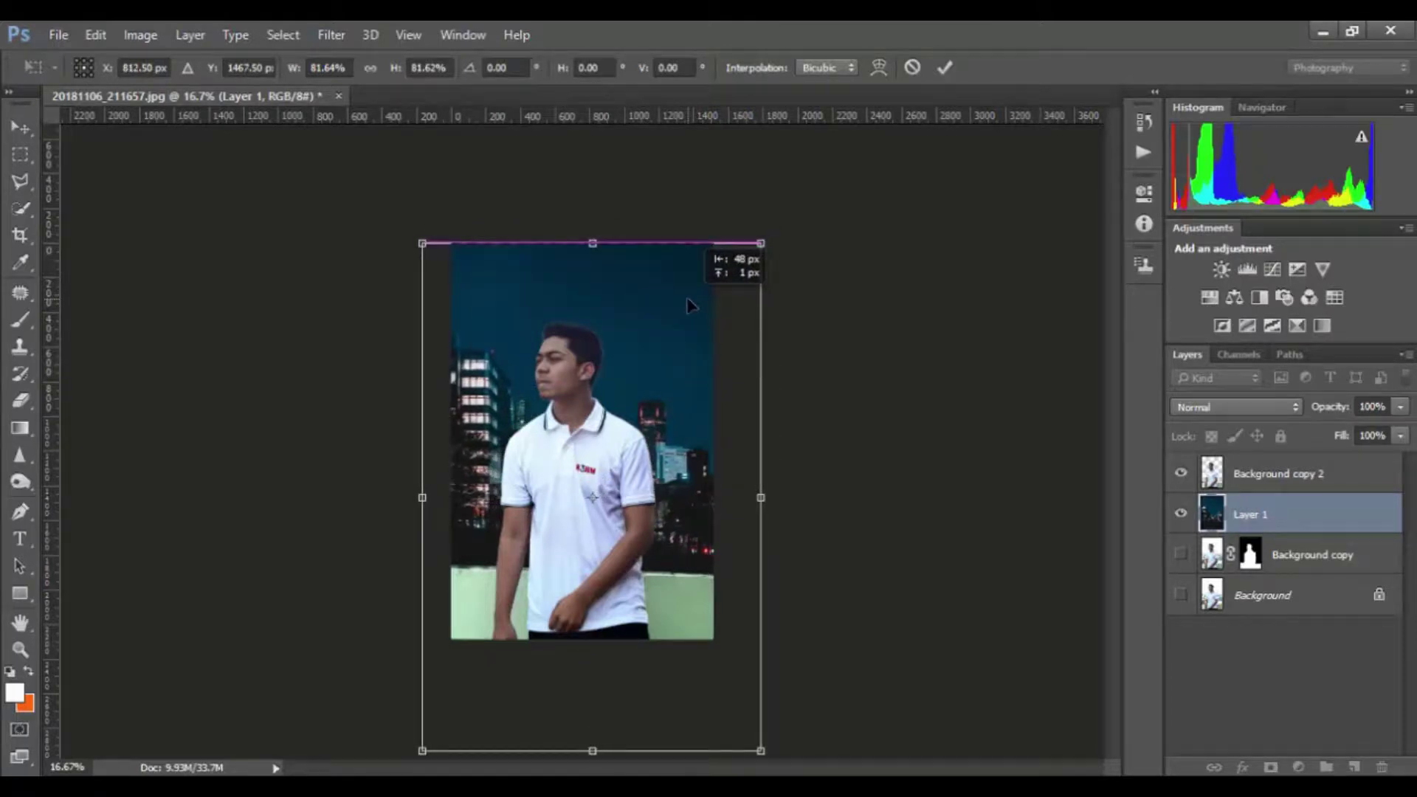
{"action": "left_click", "coordinate": [937, 66]}
{"action": "key", "text": "ctrl+0"}
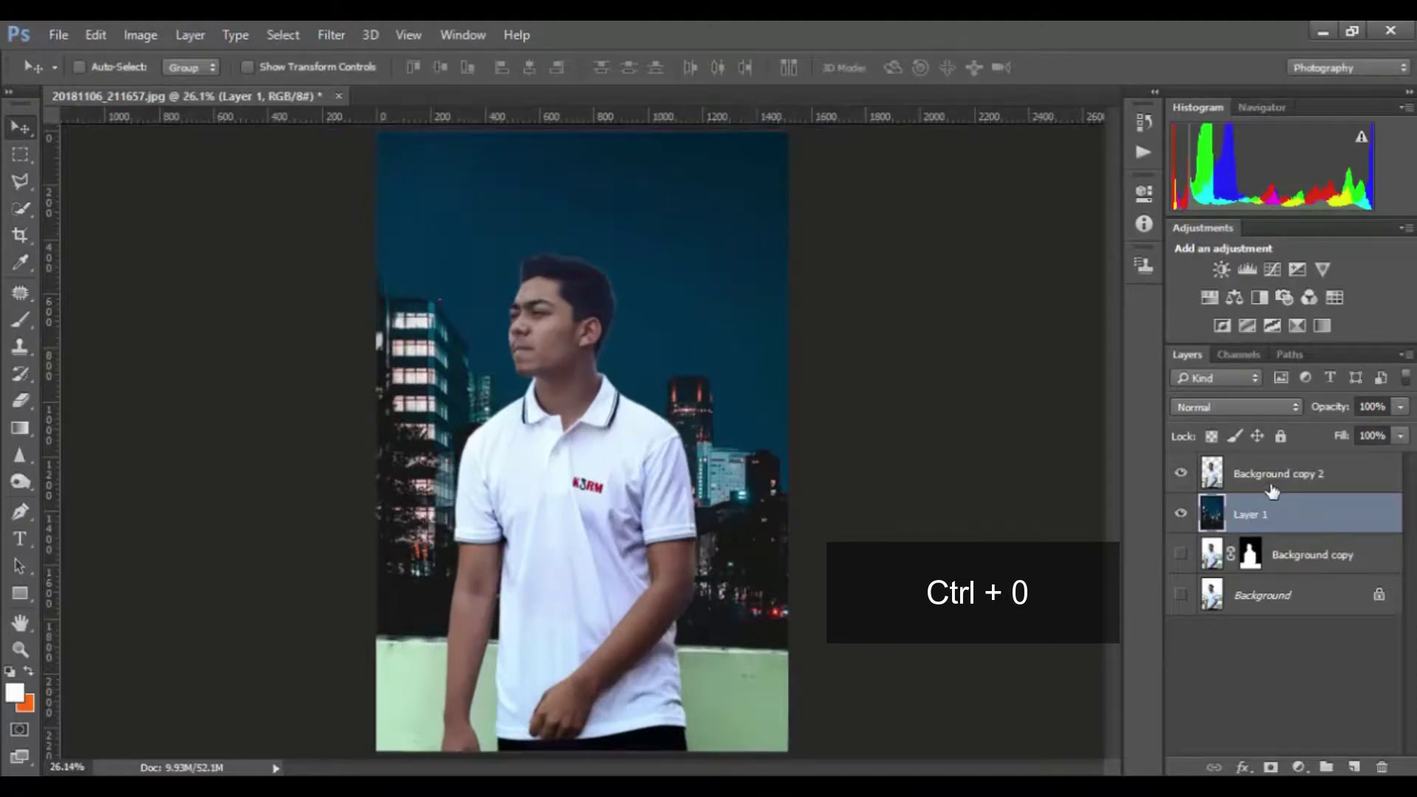
Rename the city photo layer to 'Background'
{"action": "left_click", "coordinate": [1272, 475]}
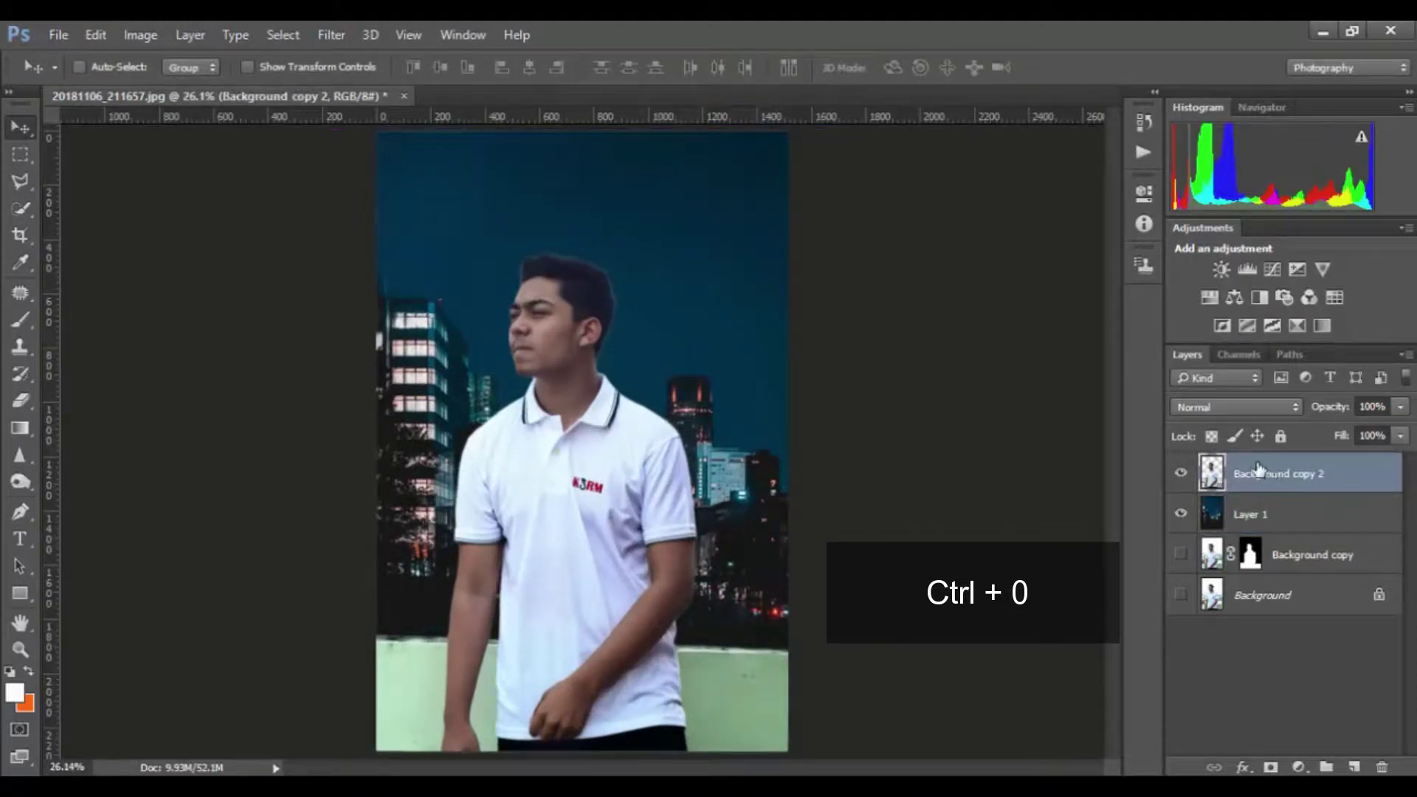
{"action": "left_click", "coordinate": [1287, 521]}
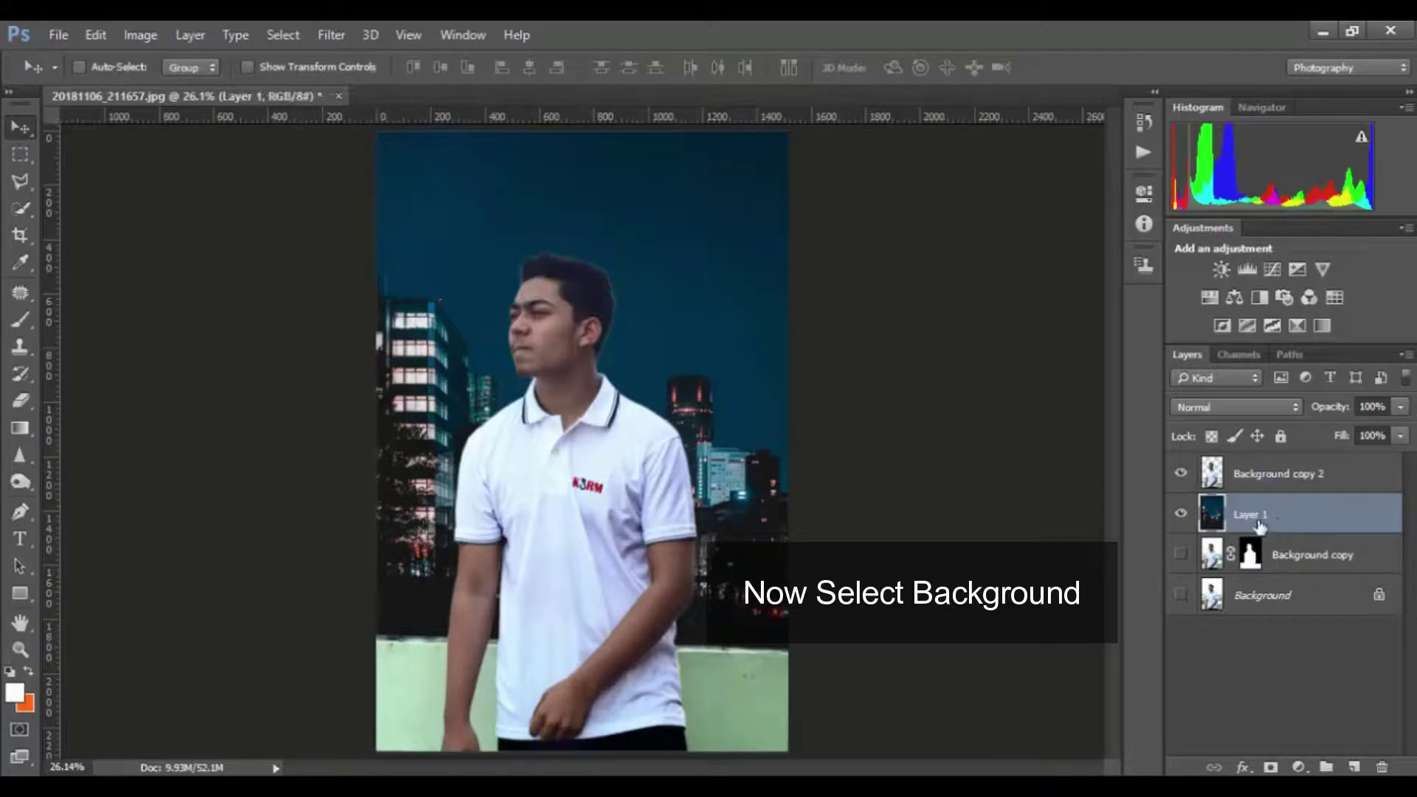
{"action": "double_click", "coordinate": [1267, 516]}
{"action": "key", "text": "BackSpace"}
{"action": "type", "text": "ckground"}
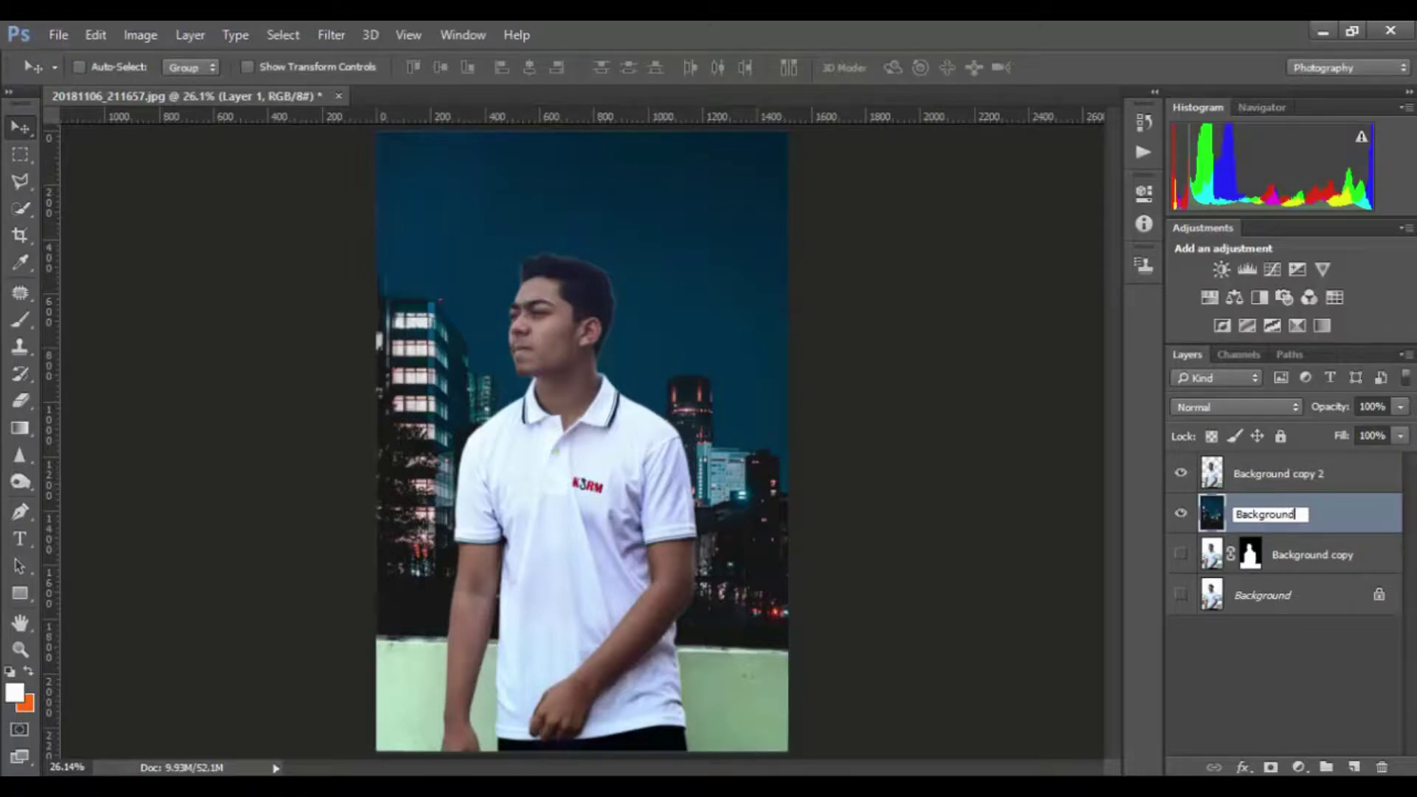
{"action": "key", "text": "Return"}
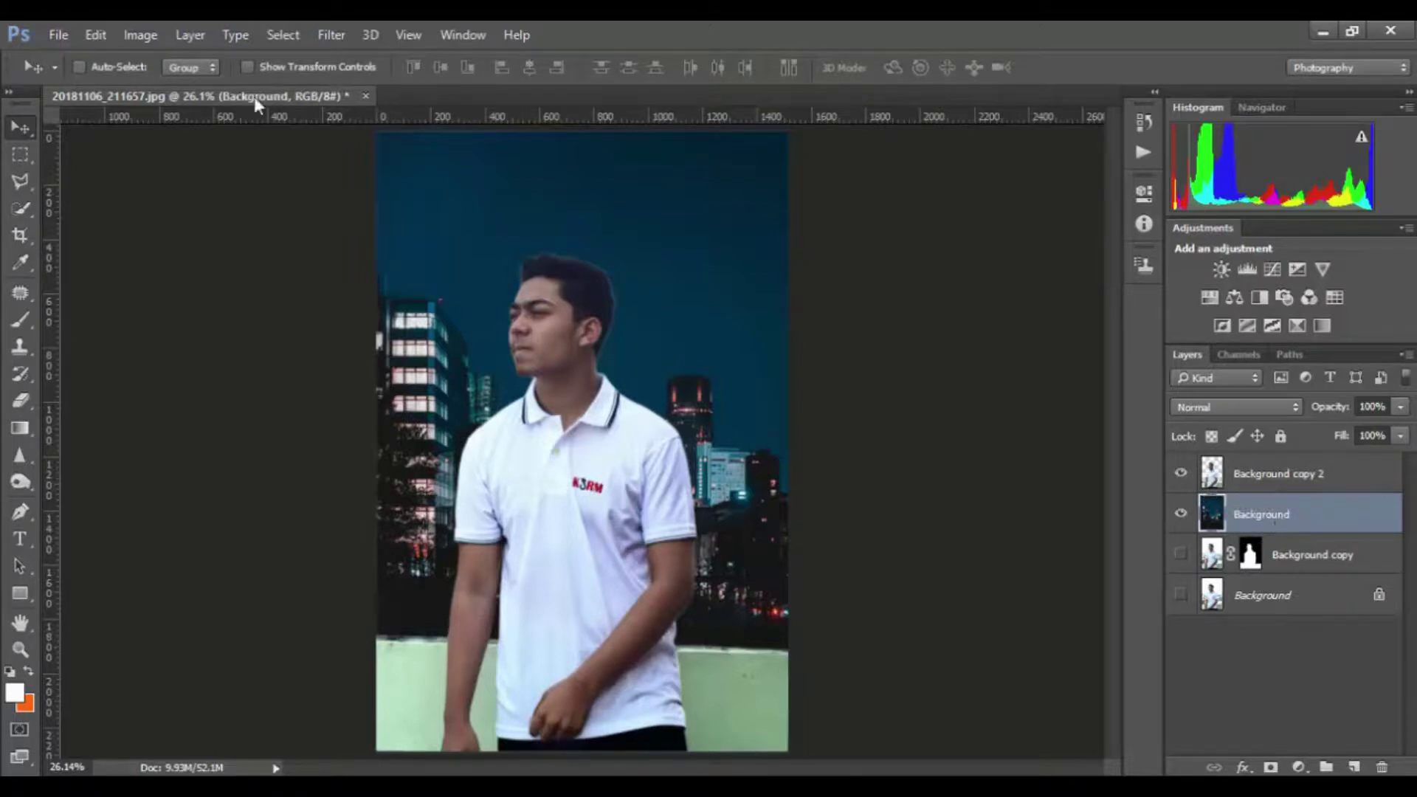
Desaturate both the city background and the man's cutout to black and white
{"action": "left_click", "coordinate": [153, 35]}
{"action": "mouse_move", "coordinate": [171, 87]}
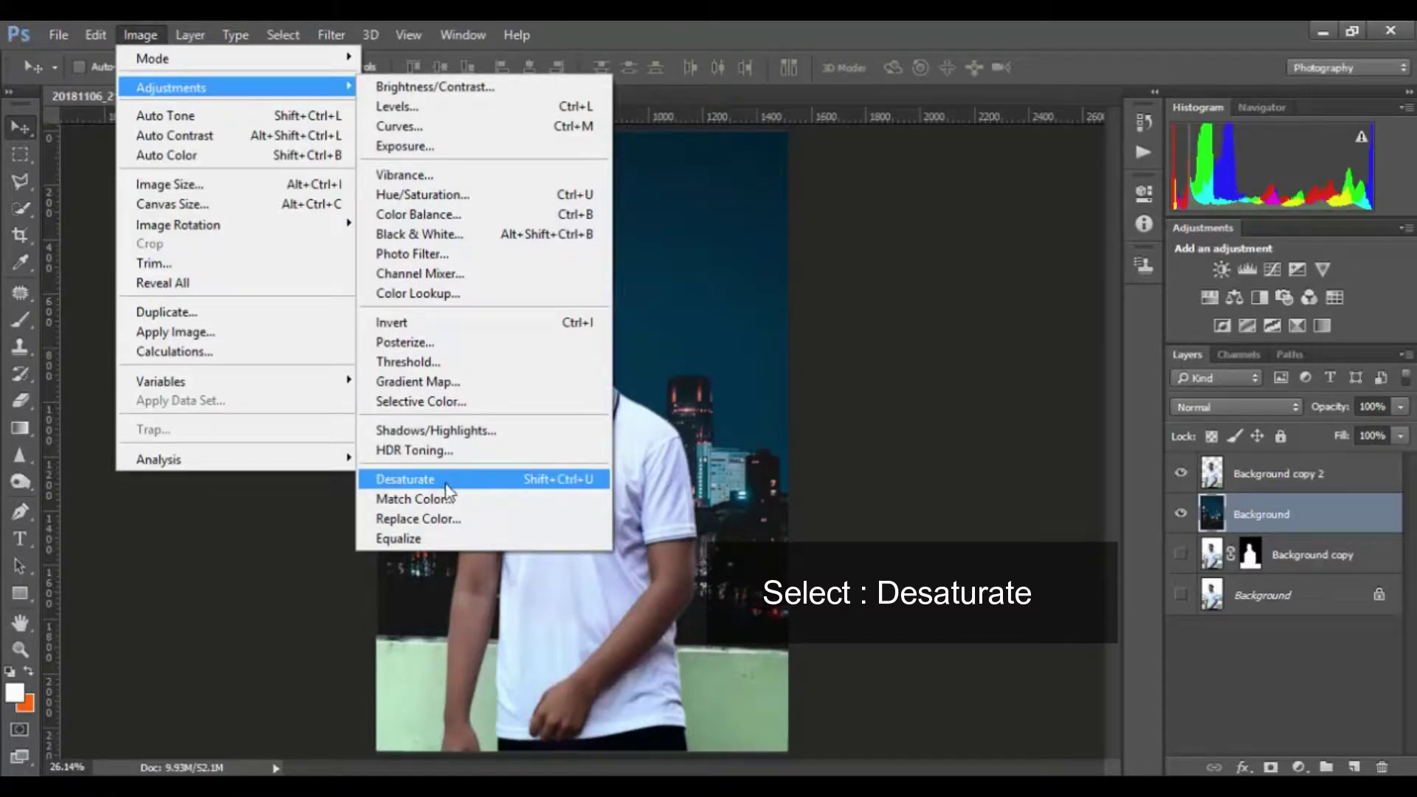
{"action": "left_click", "coordinate": [470, 486]}
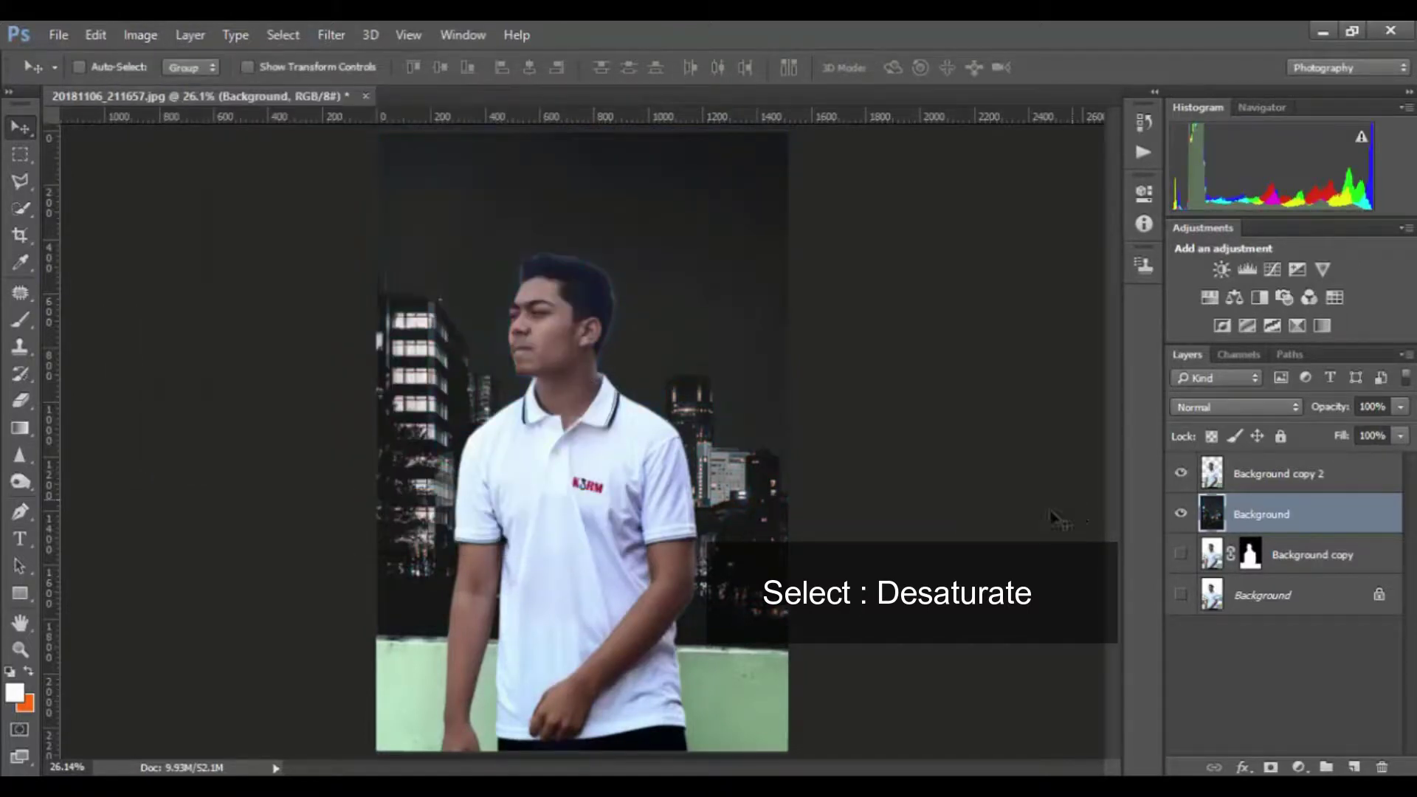
{"action": "key", "text": "alt+bracketright"}
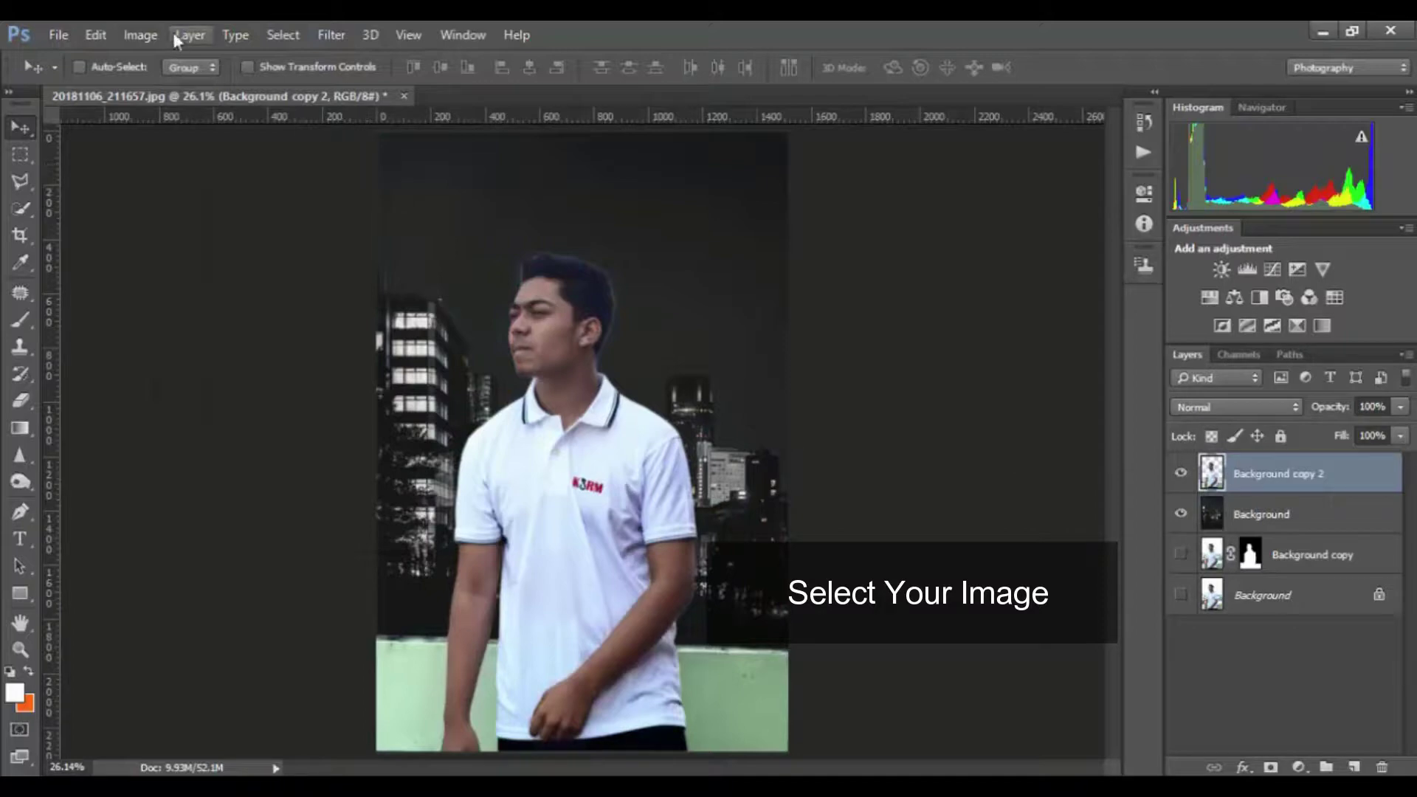
{"action": "left_click", "coordinate": [140, 34]}
{"action": "mouse_move", "coordinate": [171, 88]}
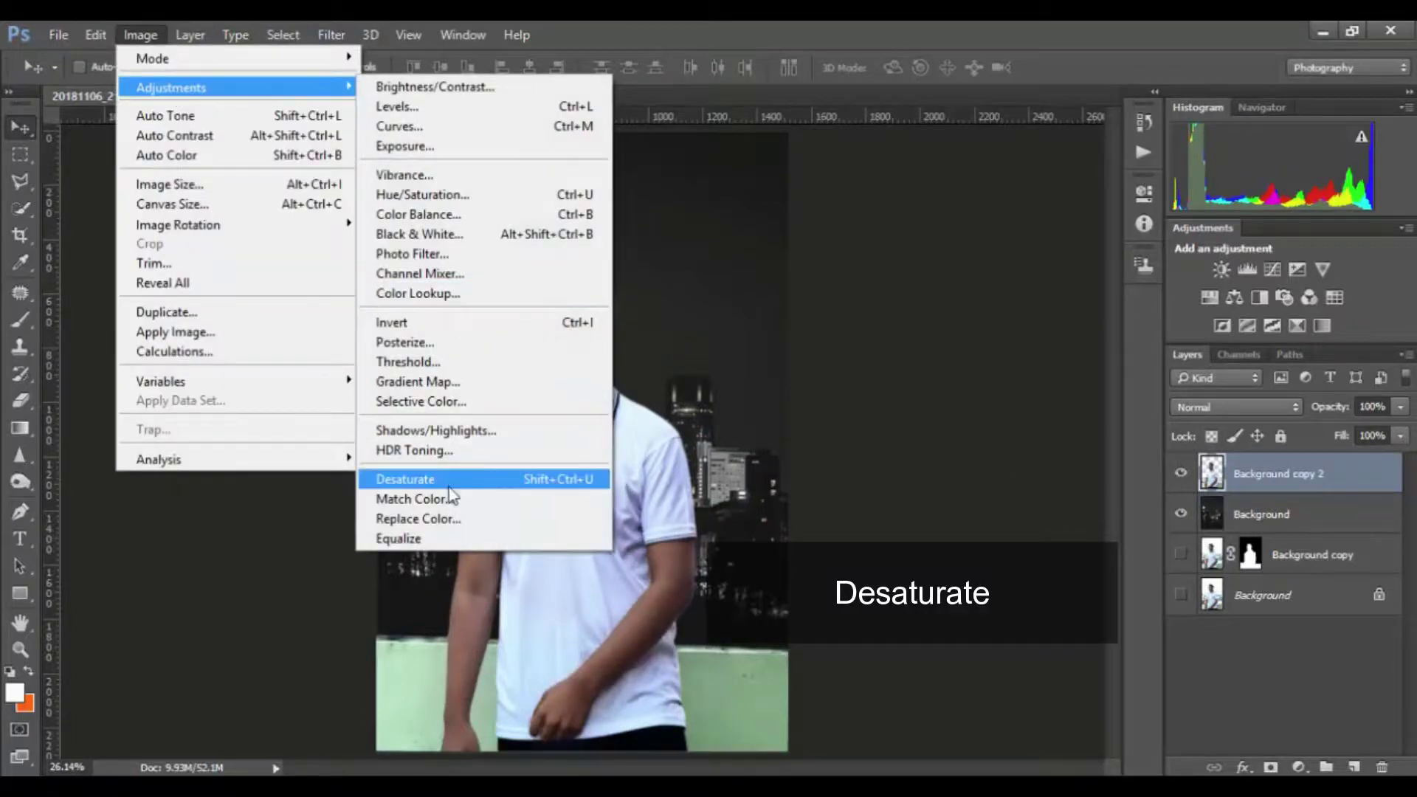
{"action": "left_click", "coordinate": [485, 481]}
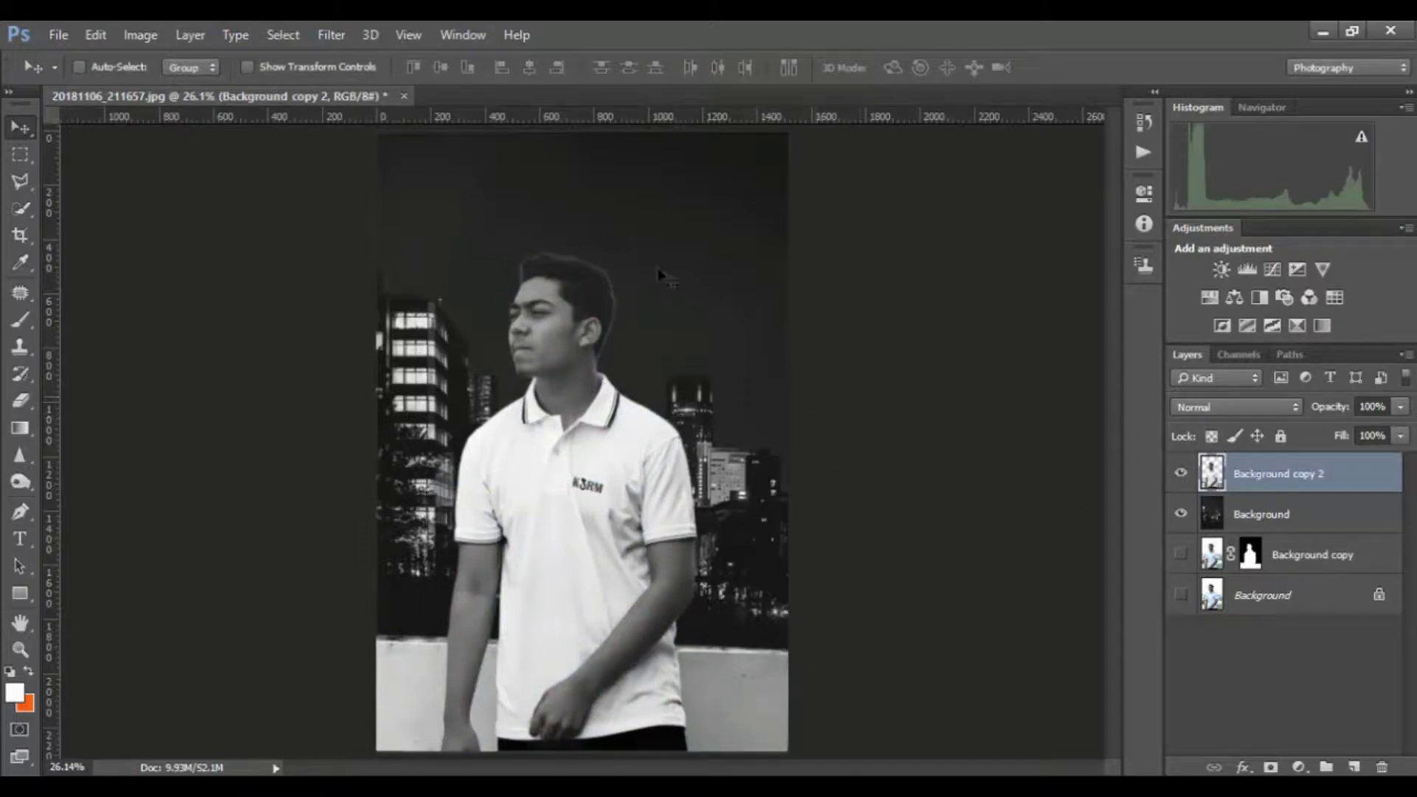
{"action": "left_click", "coordinate": [123, 37]}
{"action": "mouse_move", "coordinate": [171, 87]}
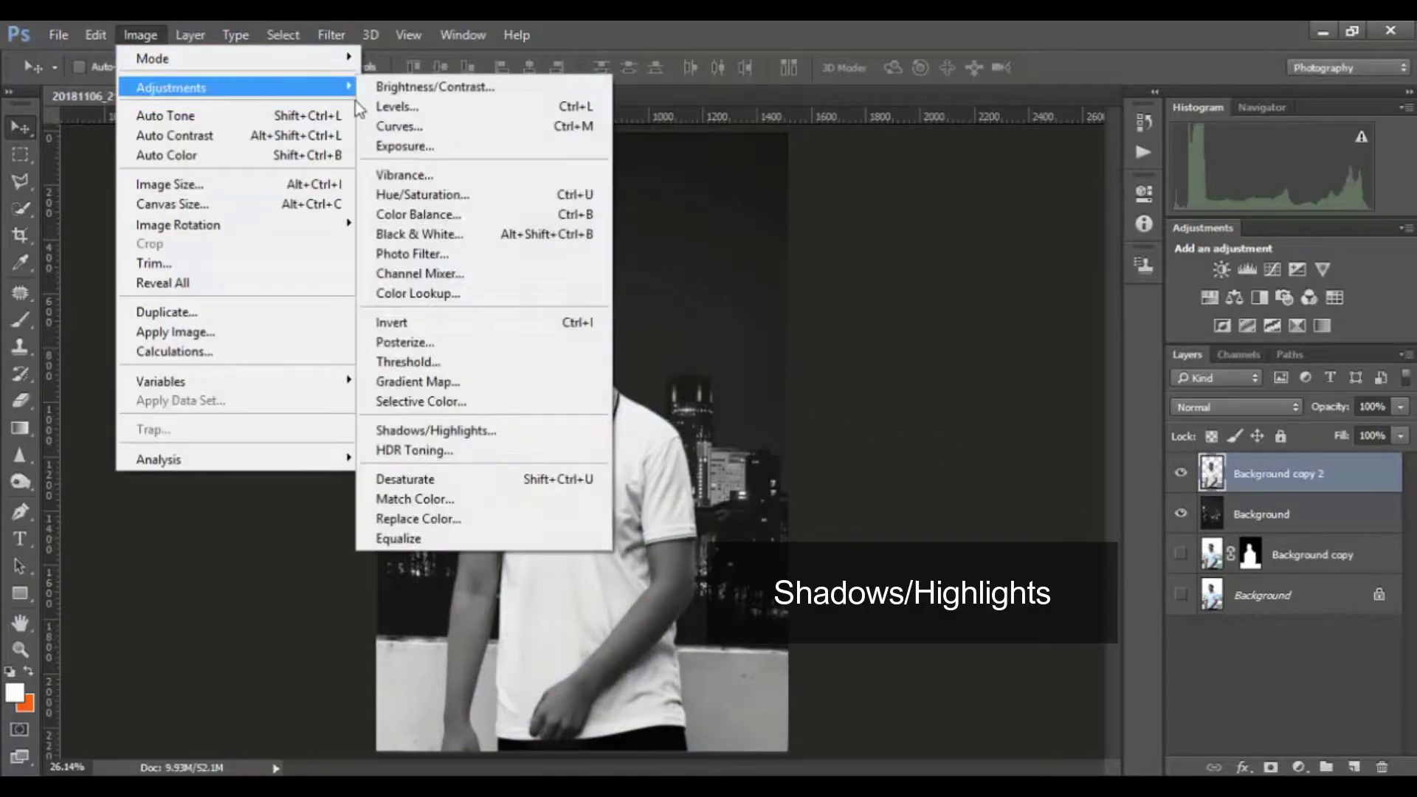
Apply Shadows/Highlights to the man's cutout: shadows 8%, tone 27%, radius 88 px, highlights tone 48%
{"action": "left_click", "coordinate": [443, 431]}
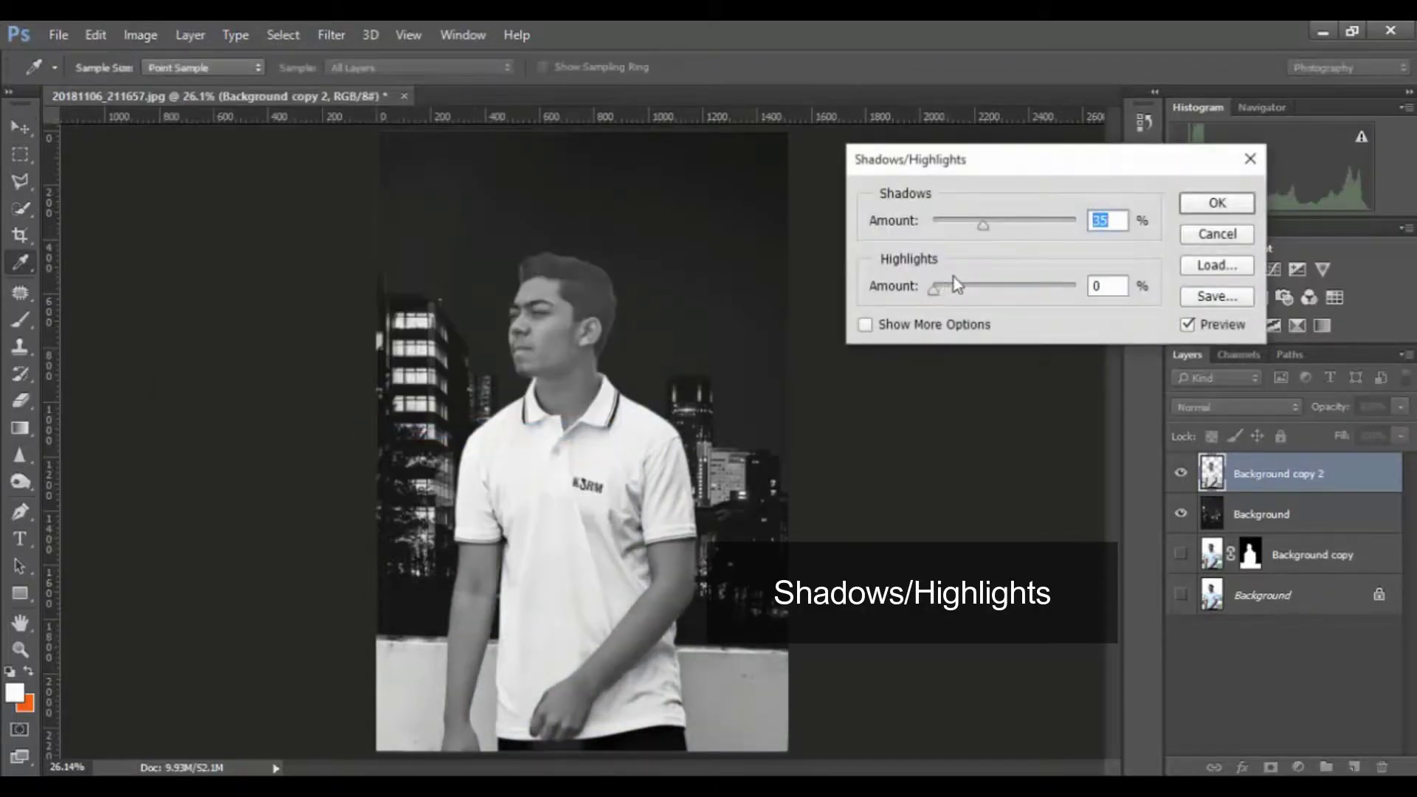
{"action": "left_click", "coordinate": [865, 325]}
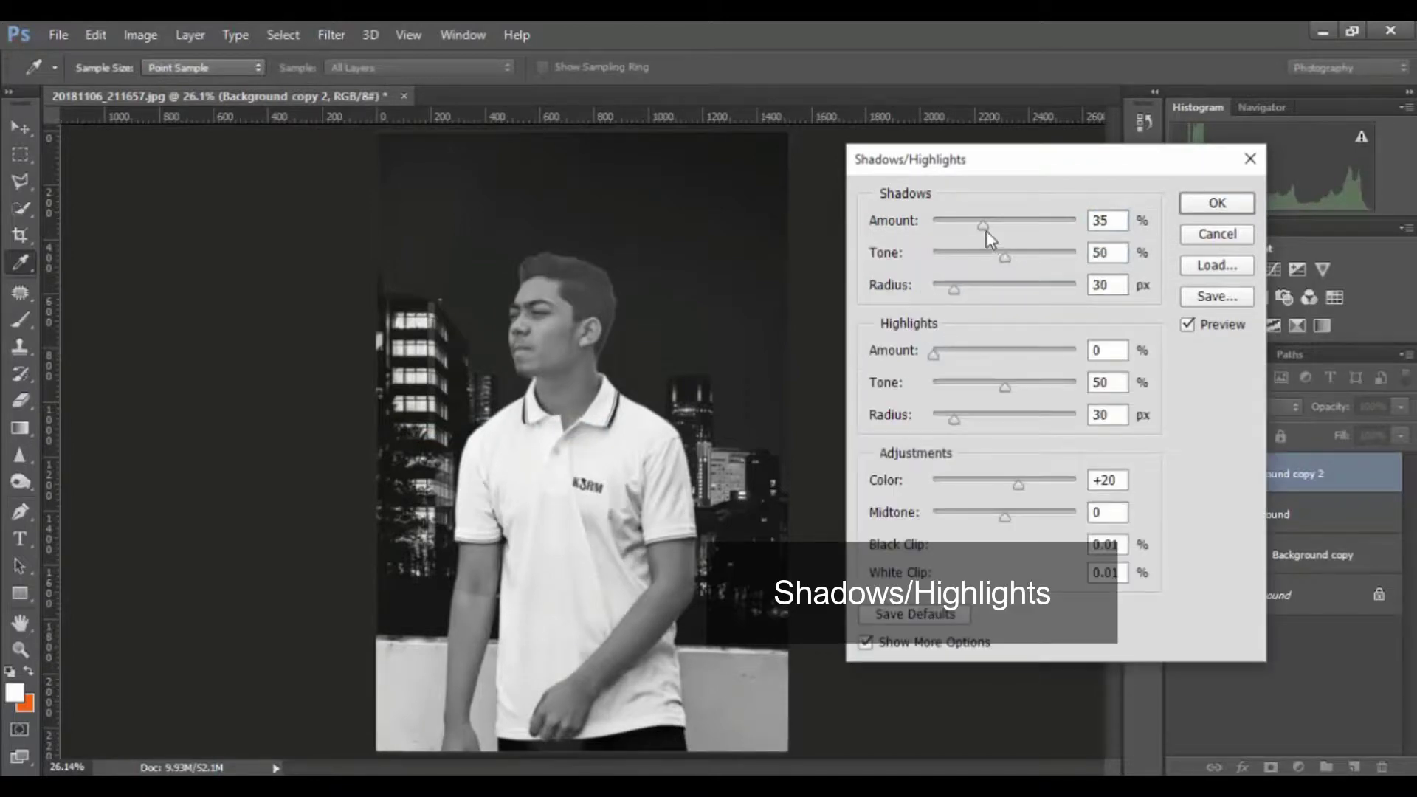
{"action": "mouse_move", "coordinate": [984, 226]}
{"action": "left_mouse_down"}
{"action": "mouse_move", "coordinate": [946, 226]}
{"action": "mouse_move", "coordinate": [997, 289]}
{"action": "left_mouse_up"}
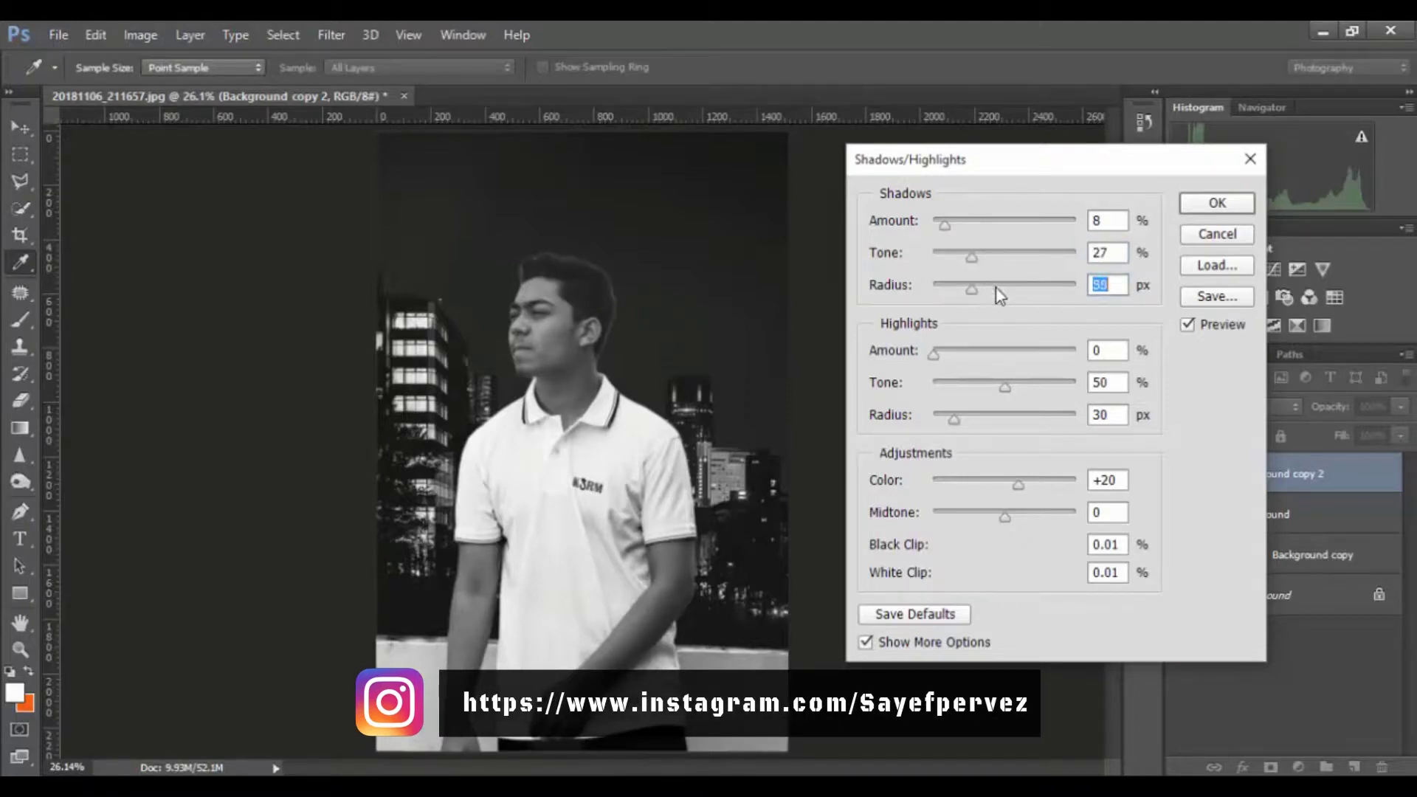
{"action": "left_click", "coordinate": [934, 353]}
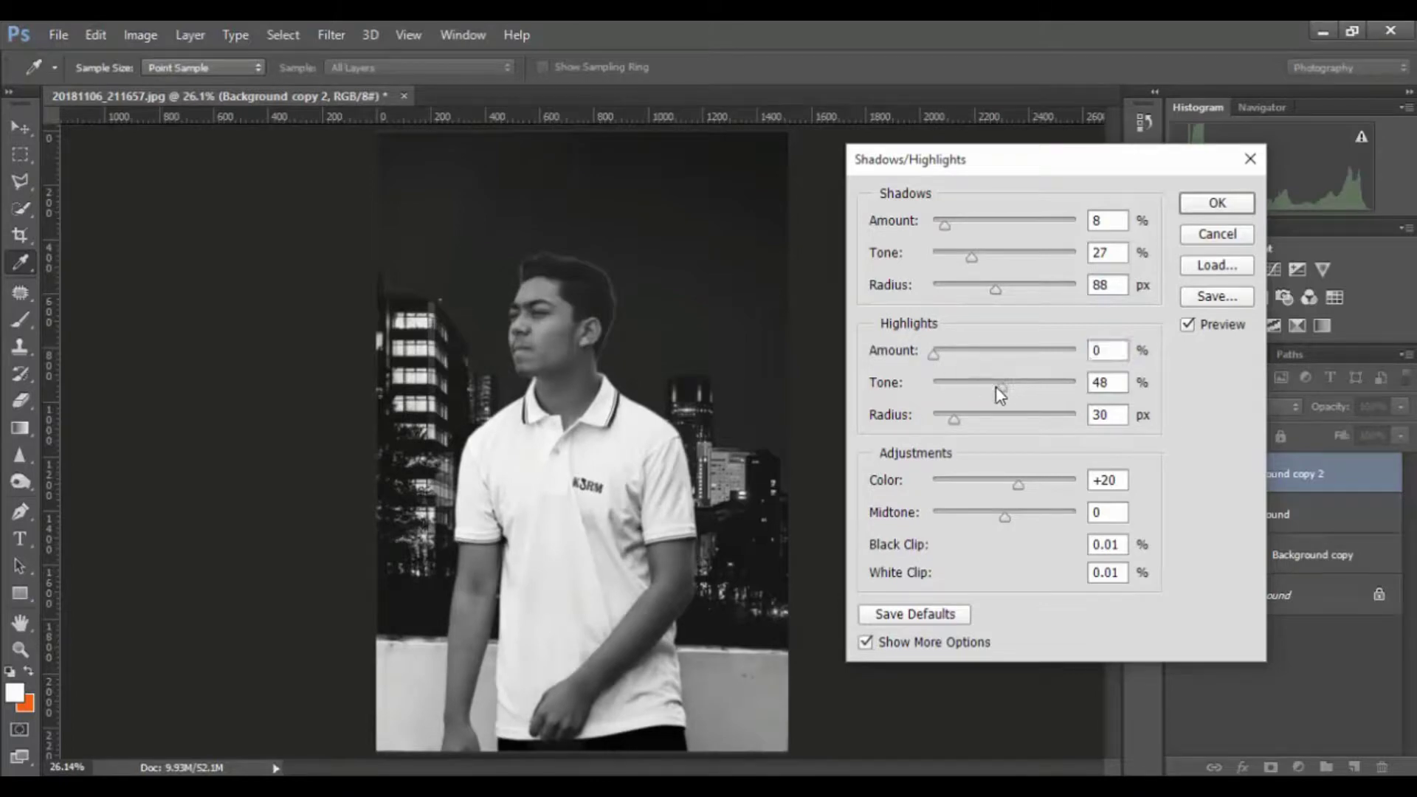
{"action": "left_click_drag", "start_coordinate": [1043, 392], "coordinate": [1040, 391]}
{"action": "left_click", "coordinate": [1214, 205]}
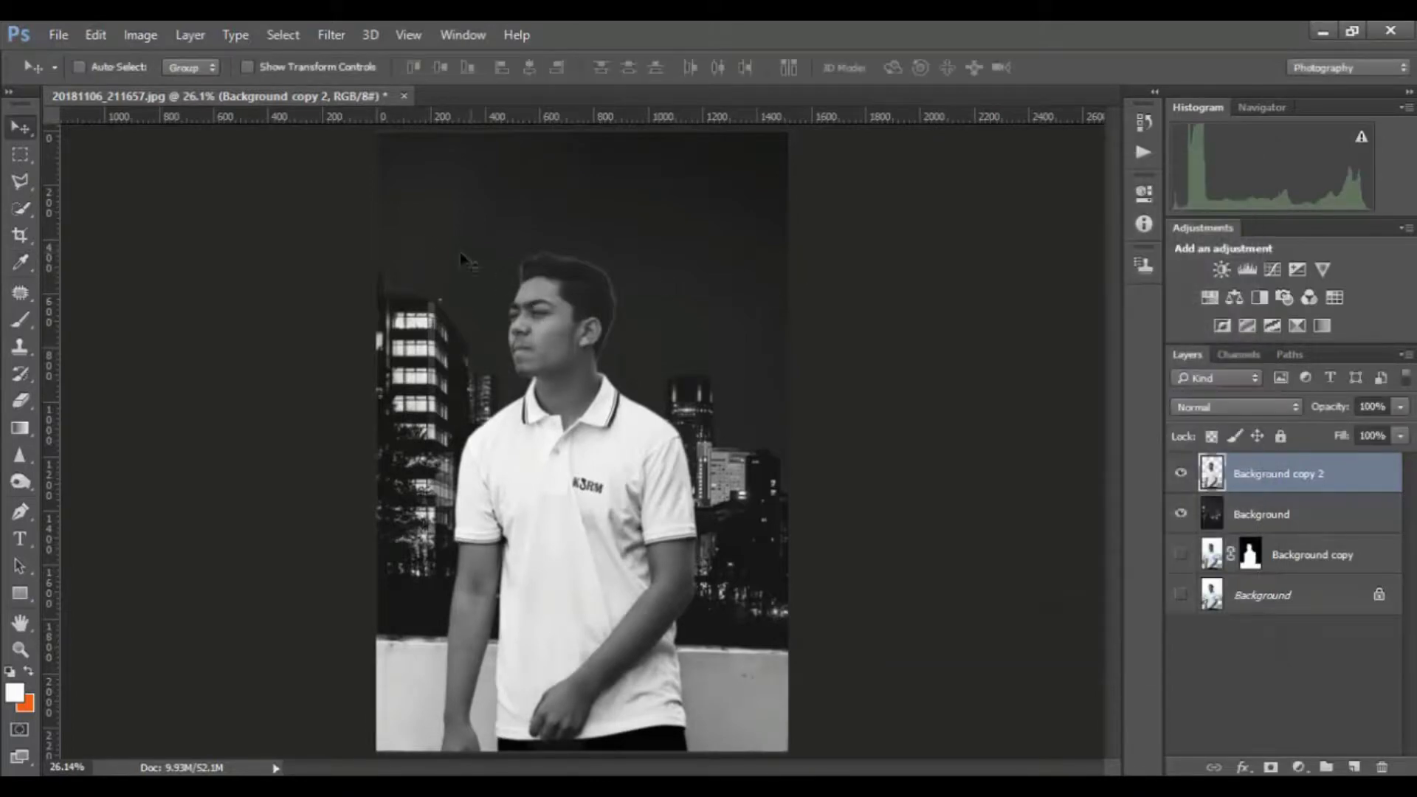
Make the Background layer active and start a Blur Gallery Tilt-Shift blur on it
{"action": "left_click", "coordinate": [152, 38]}
{"action": "mouse_move", "coordinate": [171, 88]}
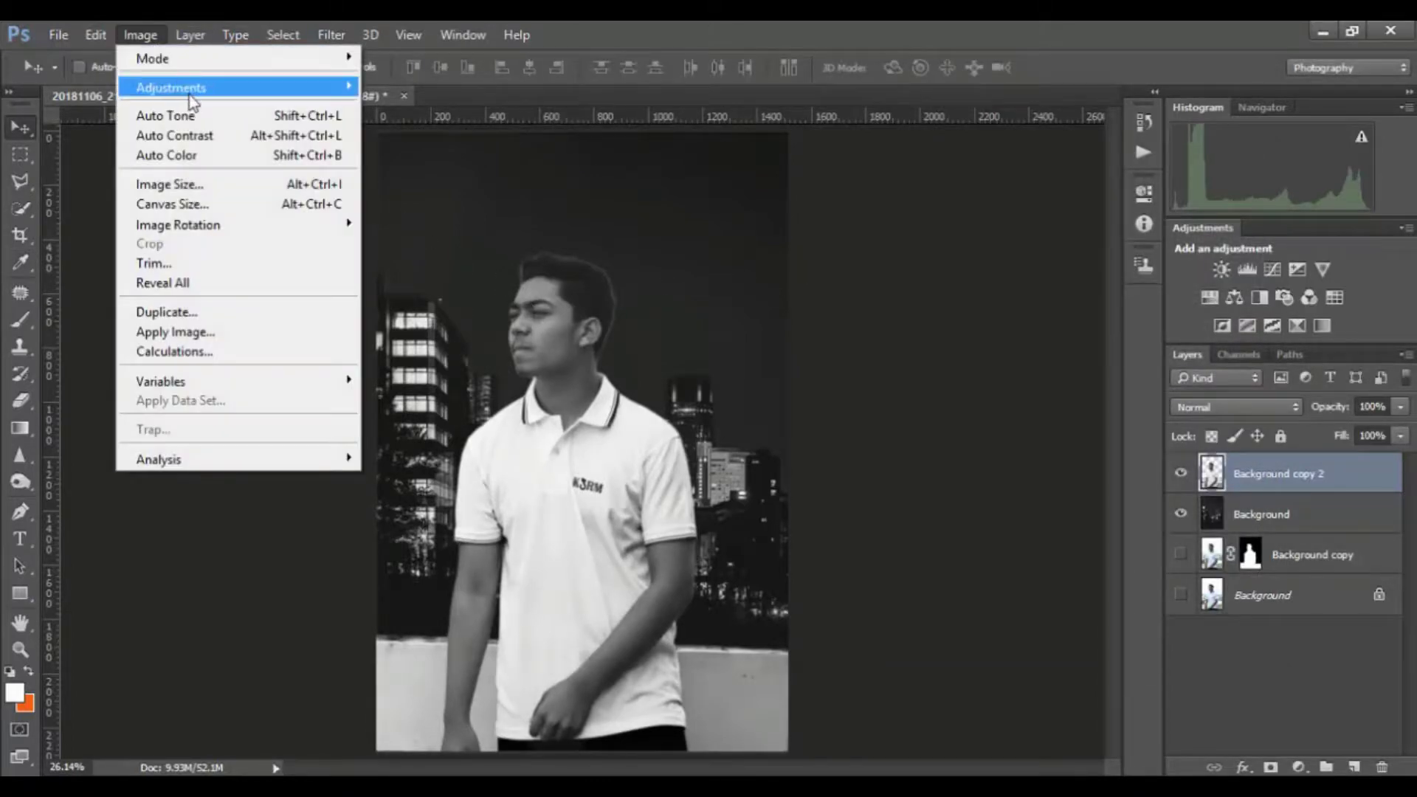
{"action": "left_click", "coordinate": [633, 40]}
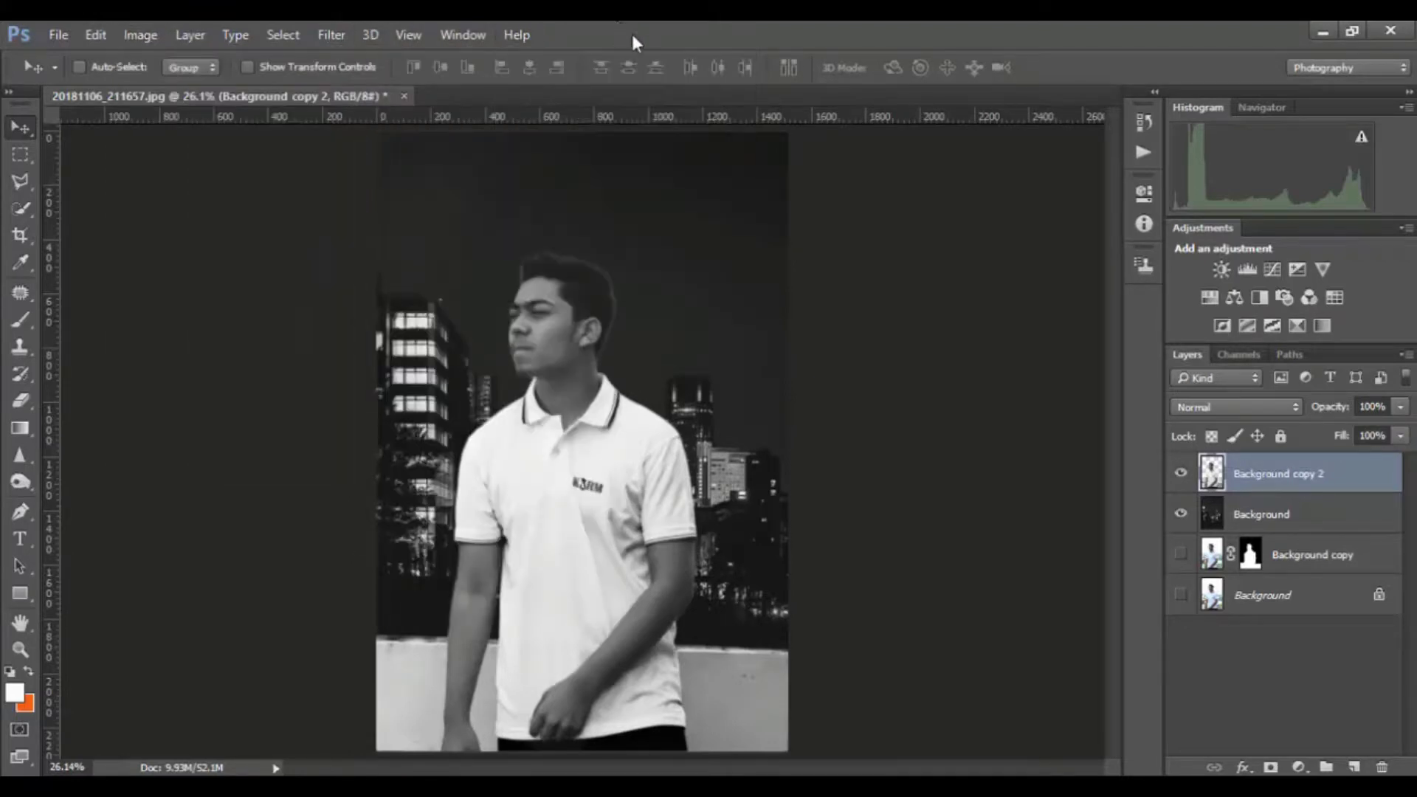
{"action": "left_click", "coordinate": [1258, 518]}
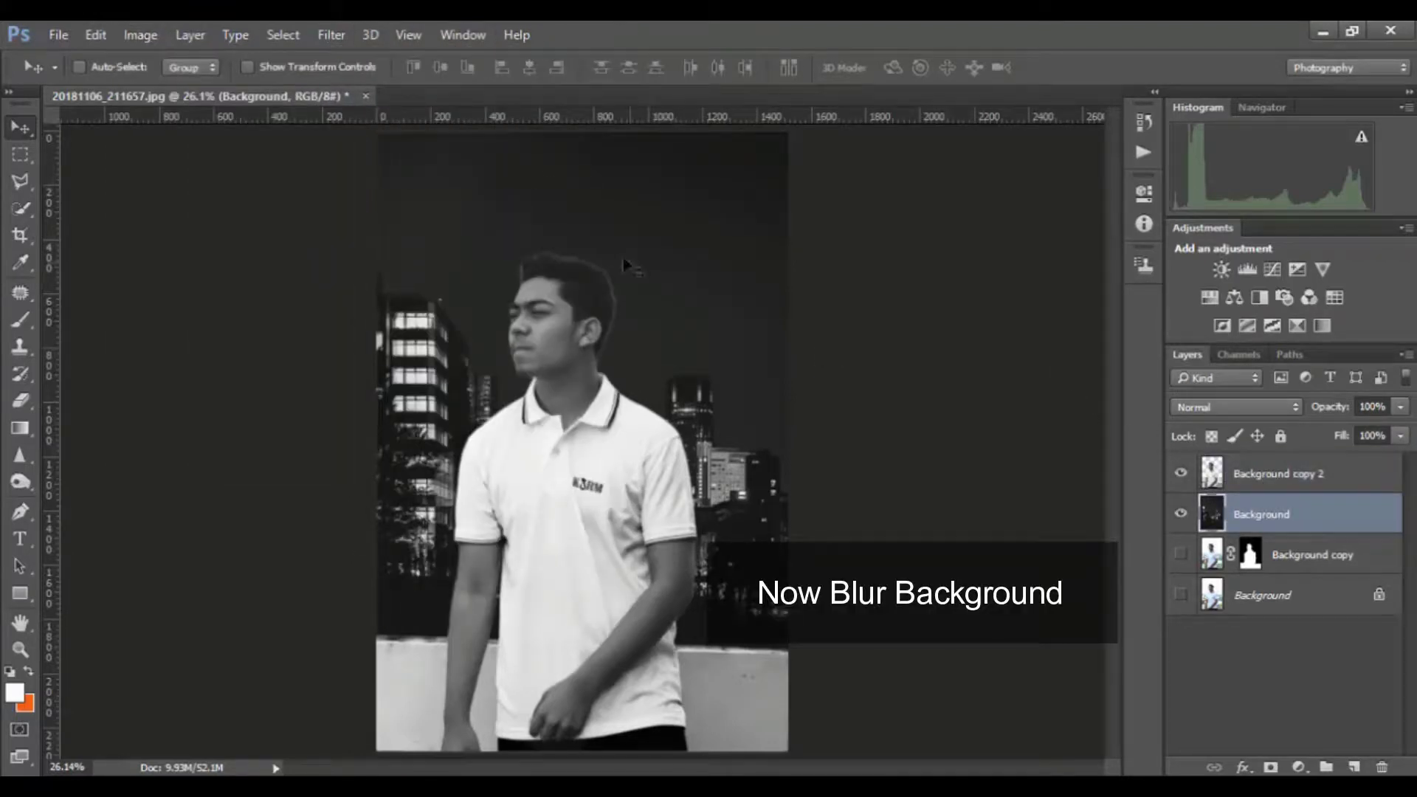
{"action": "left_click", "coordinate": [319, 36]}
{"action": "mouse_move", "coordinate": [363, 284]}
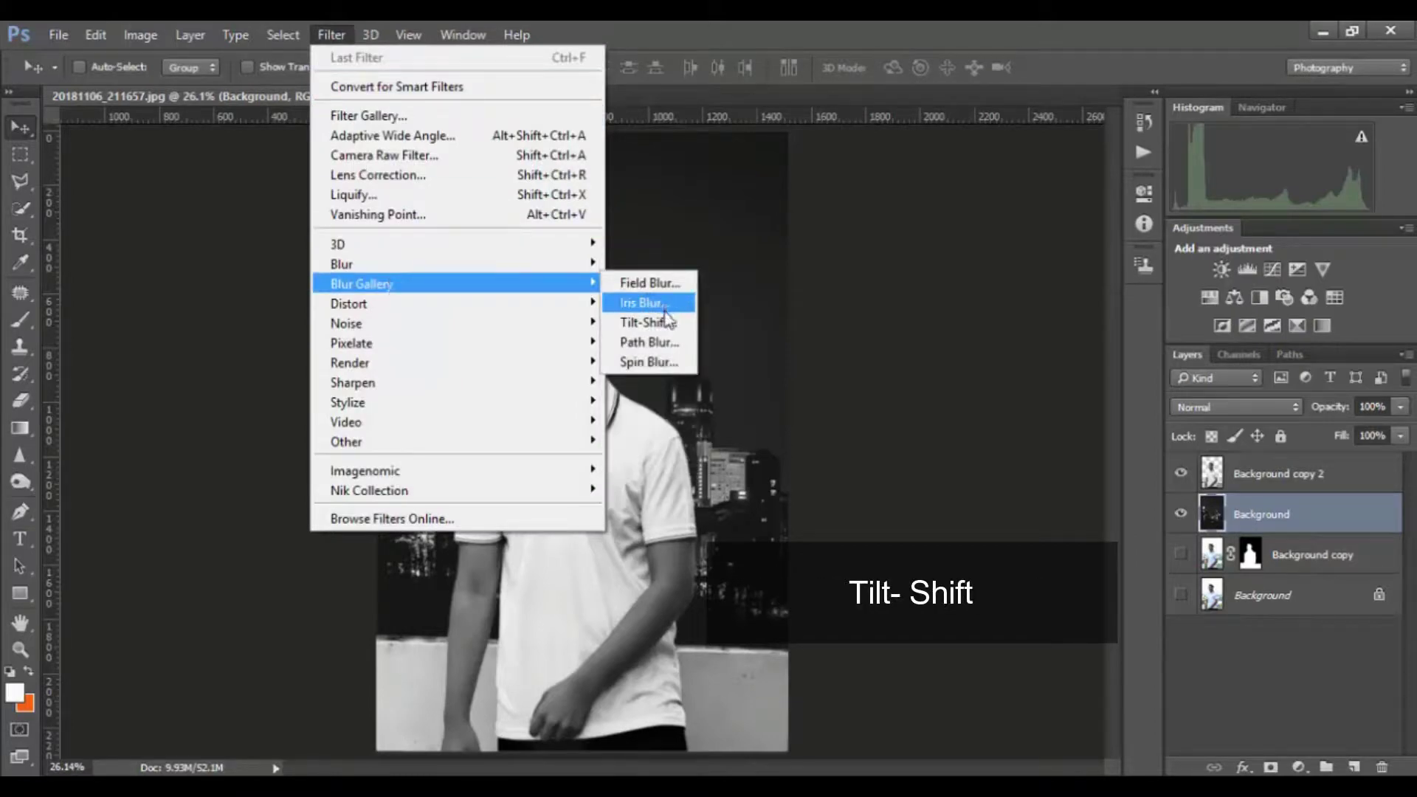
{"action": "left_click", "coordinate": [667, 321]}
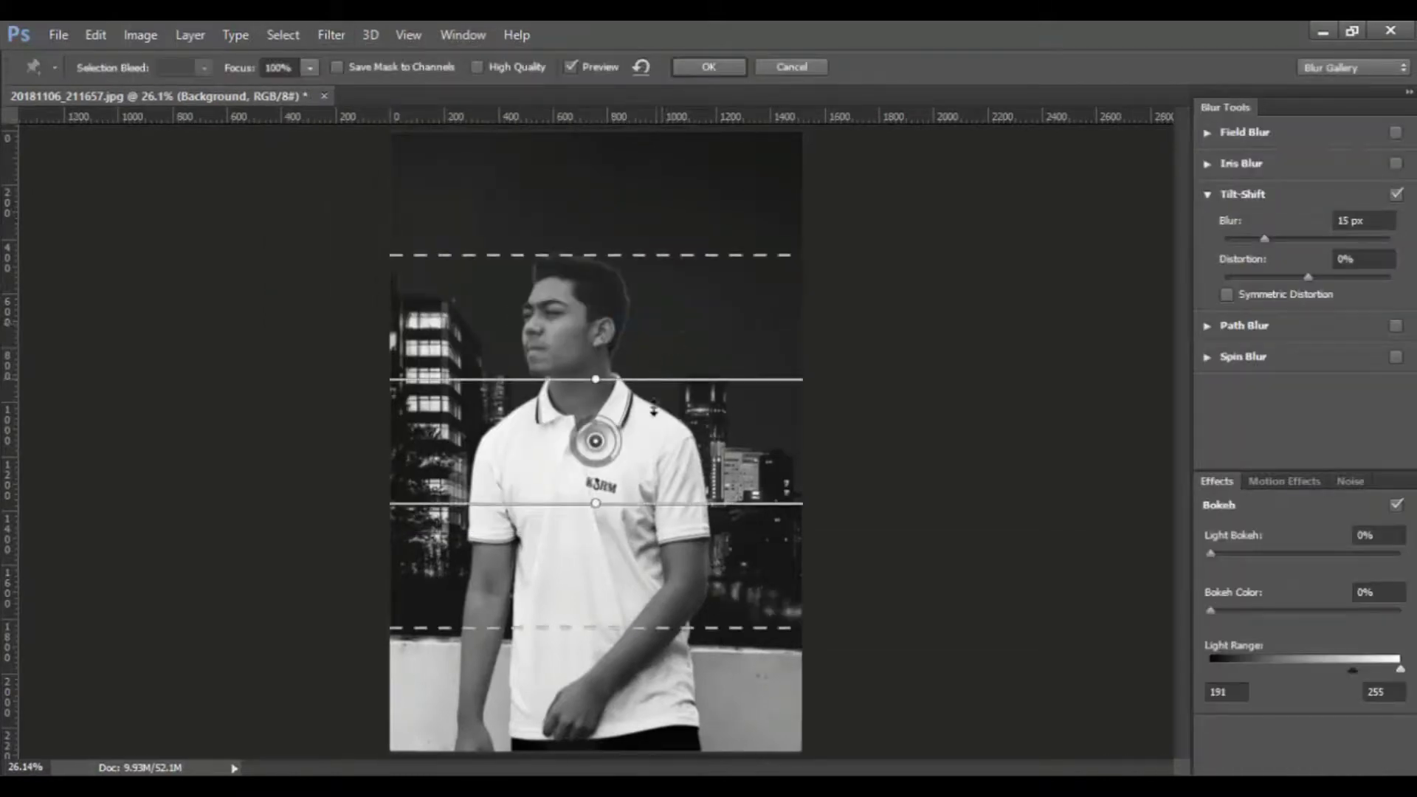
Move the Tilt-Shift focus band and transition lines down to the hands
{"action": "left_click_drag", "start_coordinate": [596, 443], "coordinate": [591, 676]}
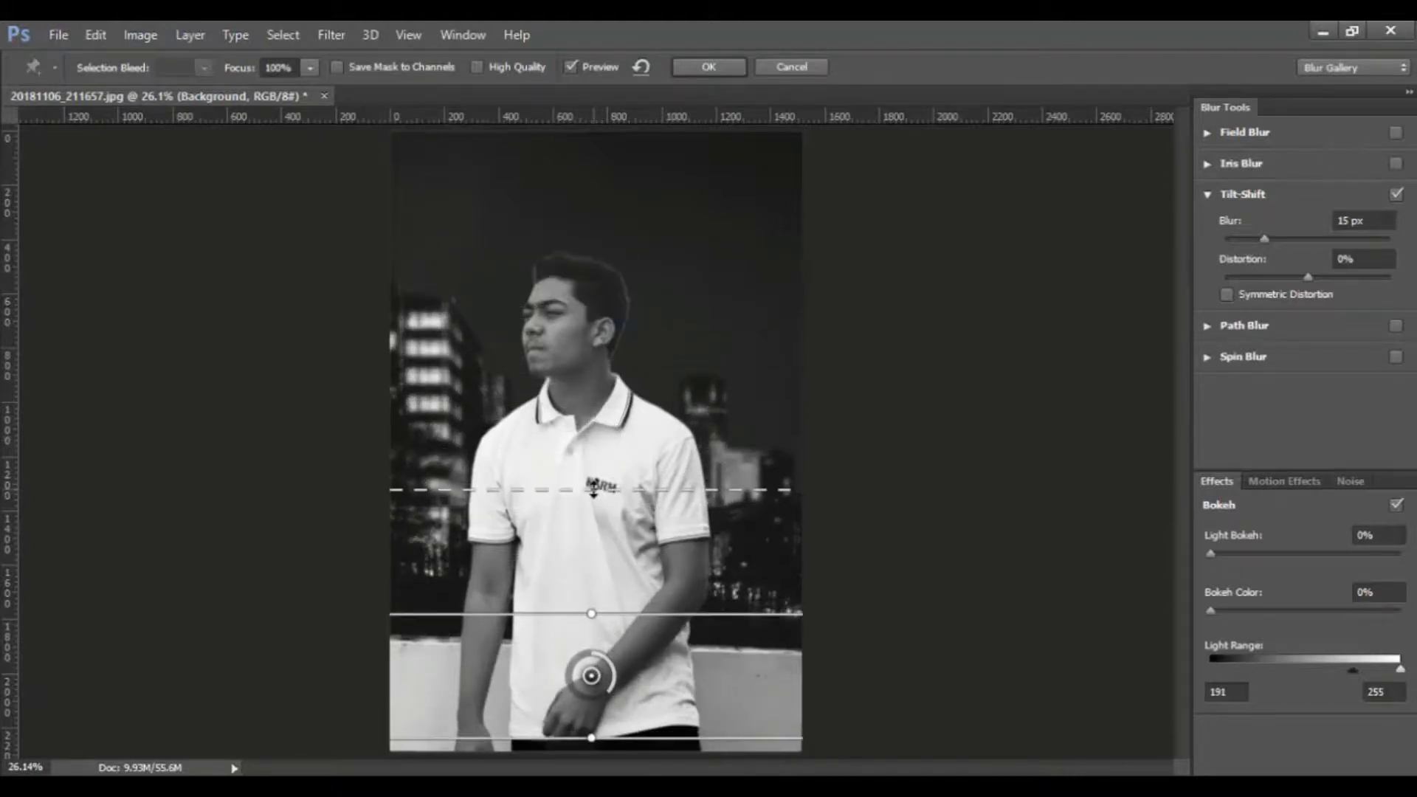
{"action": "left_click_drag", "start_coordinate": [596, 506], "coordinate": [595, 523]}
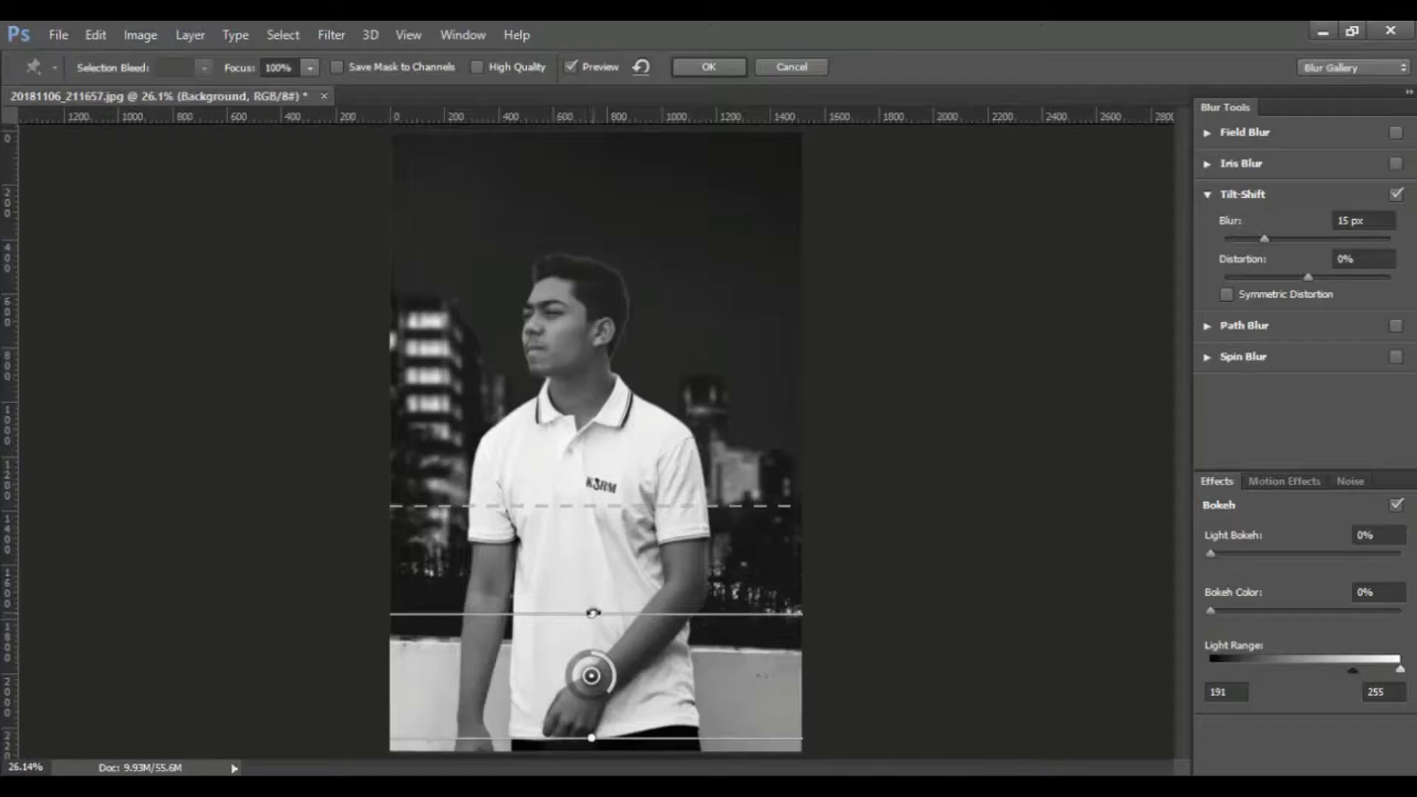
{"action": "left_click_drag", "start_coordinate": [611, 676], "coordinate": [594, 731]}
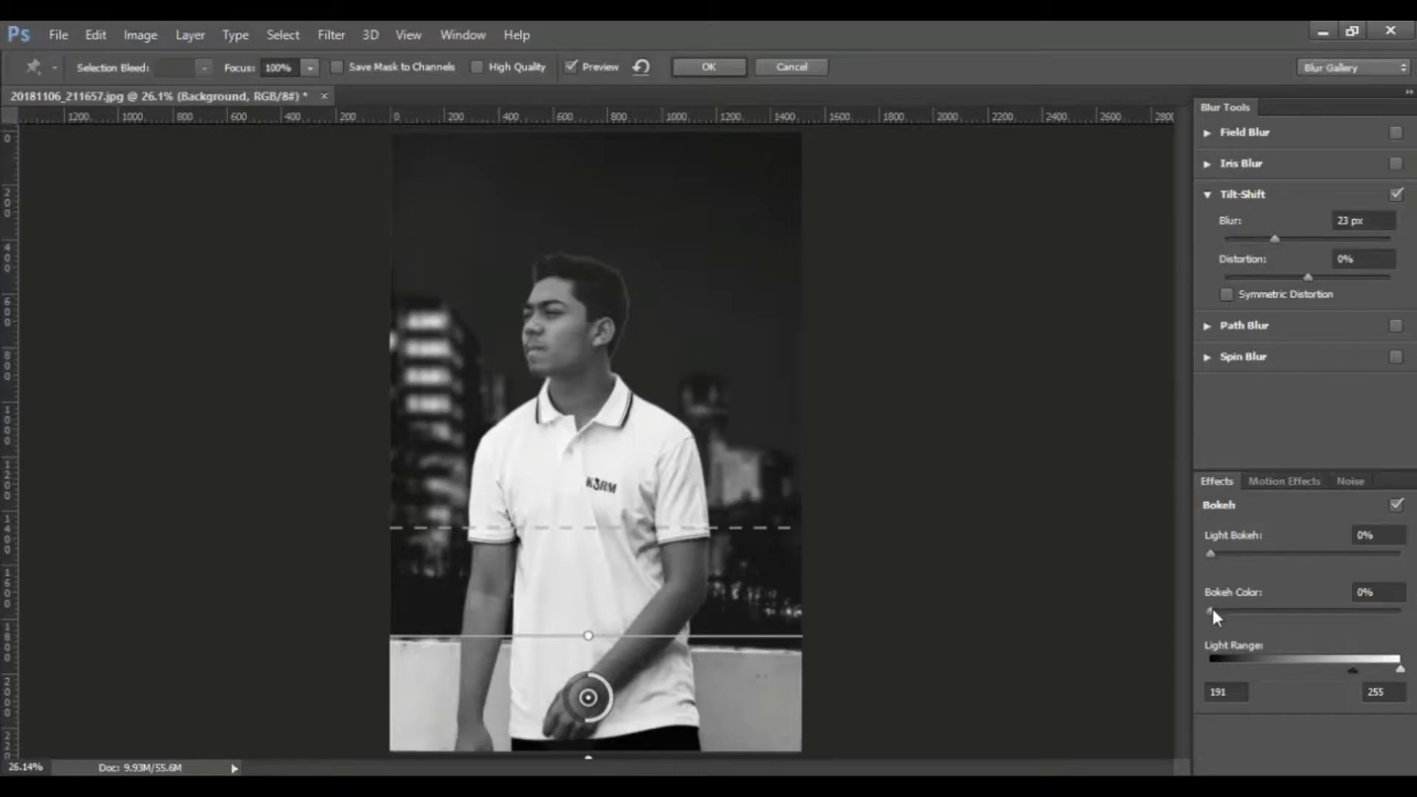
Set bokeh colour 28%, light bokeh 40%, blur 20 px, lower the focus lines, and apply the Tilt-Shift
{"action": "left_click_drag", "start_coordinate": [1211, 610], "coordinate": [1265, 616]}
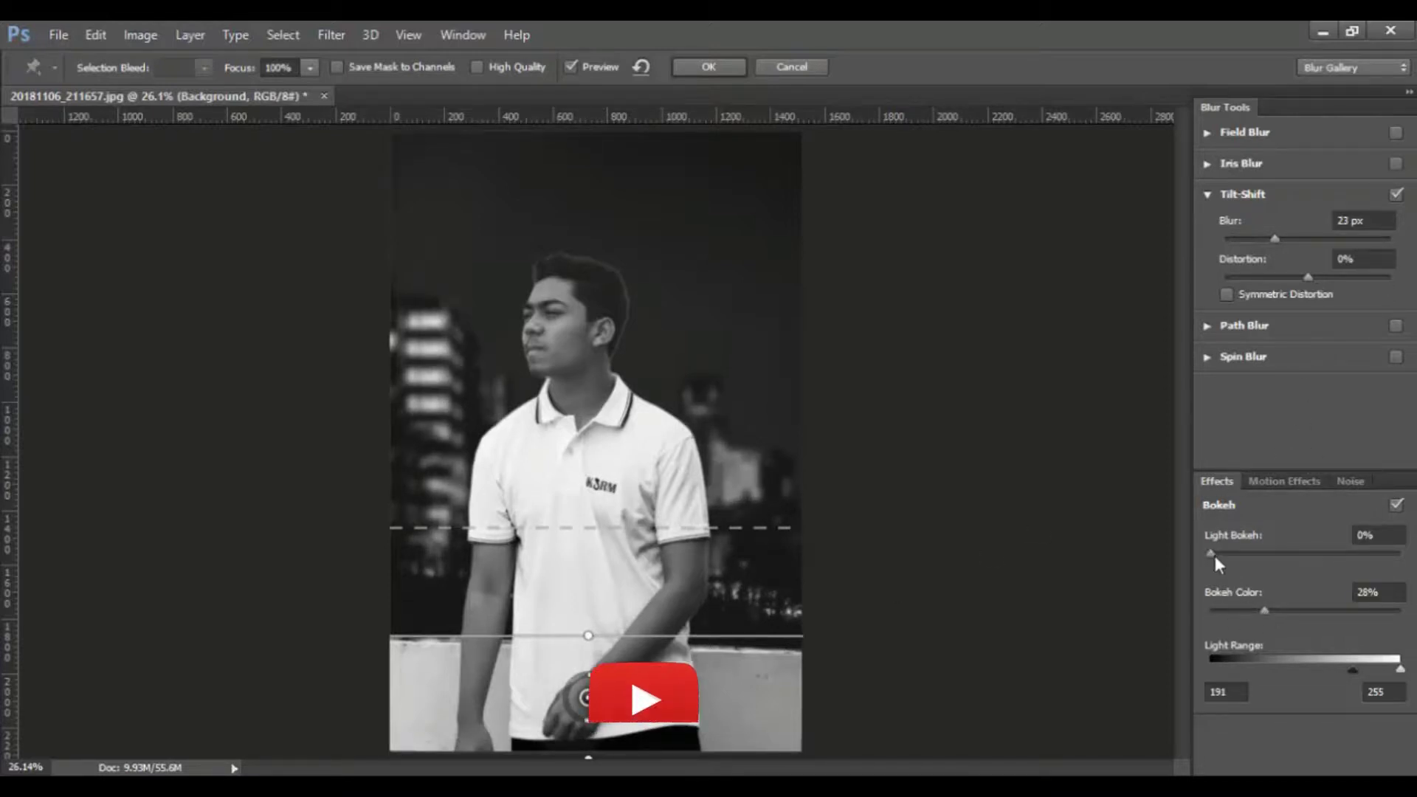
{"action": "mouse_move", "coordinate": [1211, 554]}
{"action": "left_mouse_down"}
{"action": "mouse_move", "coordinate": [1313, 554]}
{"action": "mouse_move", "coordinate": [1291, 554]}
{"action": "left_mouse_up"}
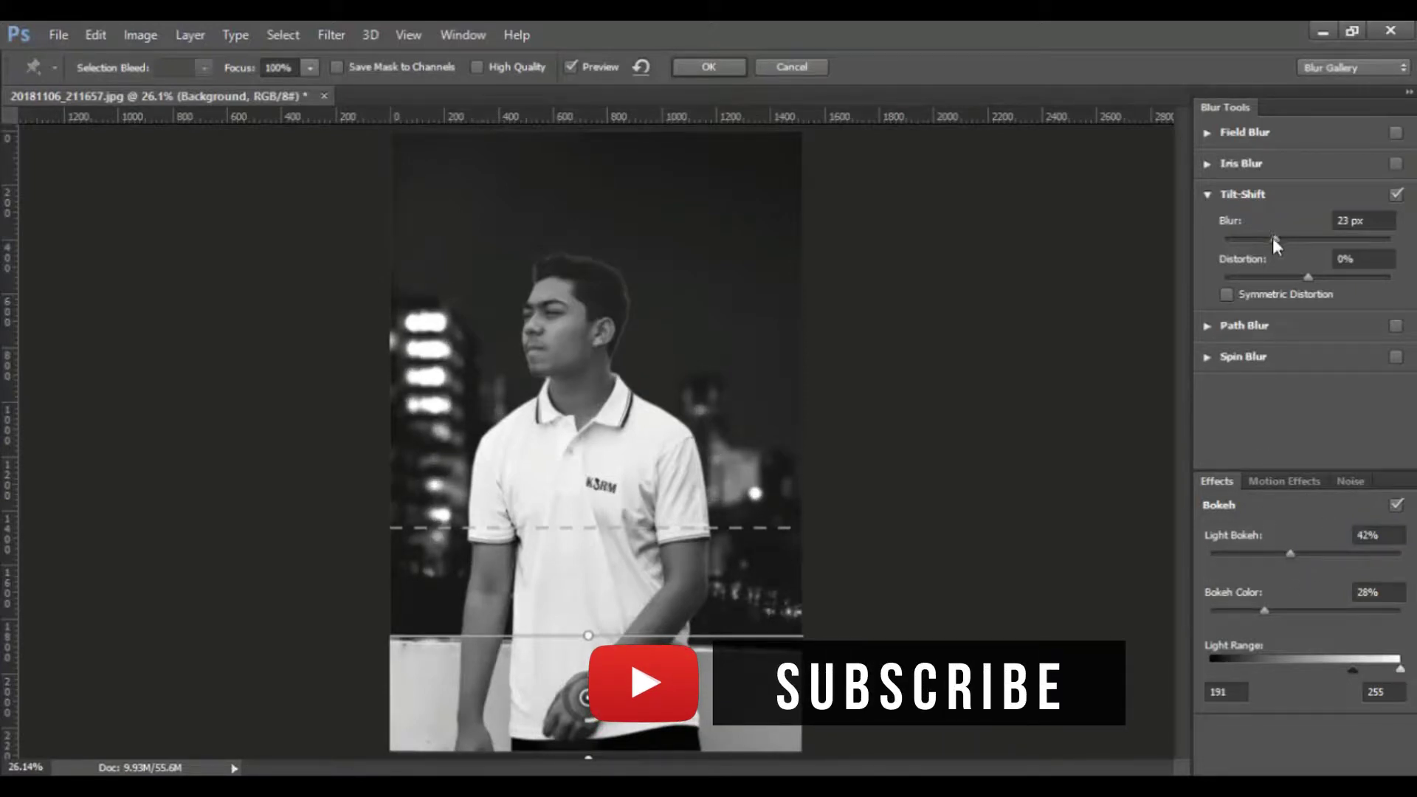
{"action": "mouse_move", "coordinate": [1274, 238]}
{"action": "left_mouse_down"}
{"action": "mouse_move", "coordinate": [1294, 239]}
{"action": "mouse_move", "coordinate": [1270, 239]}
{"action": "left_mouse_up"}
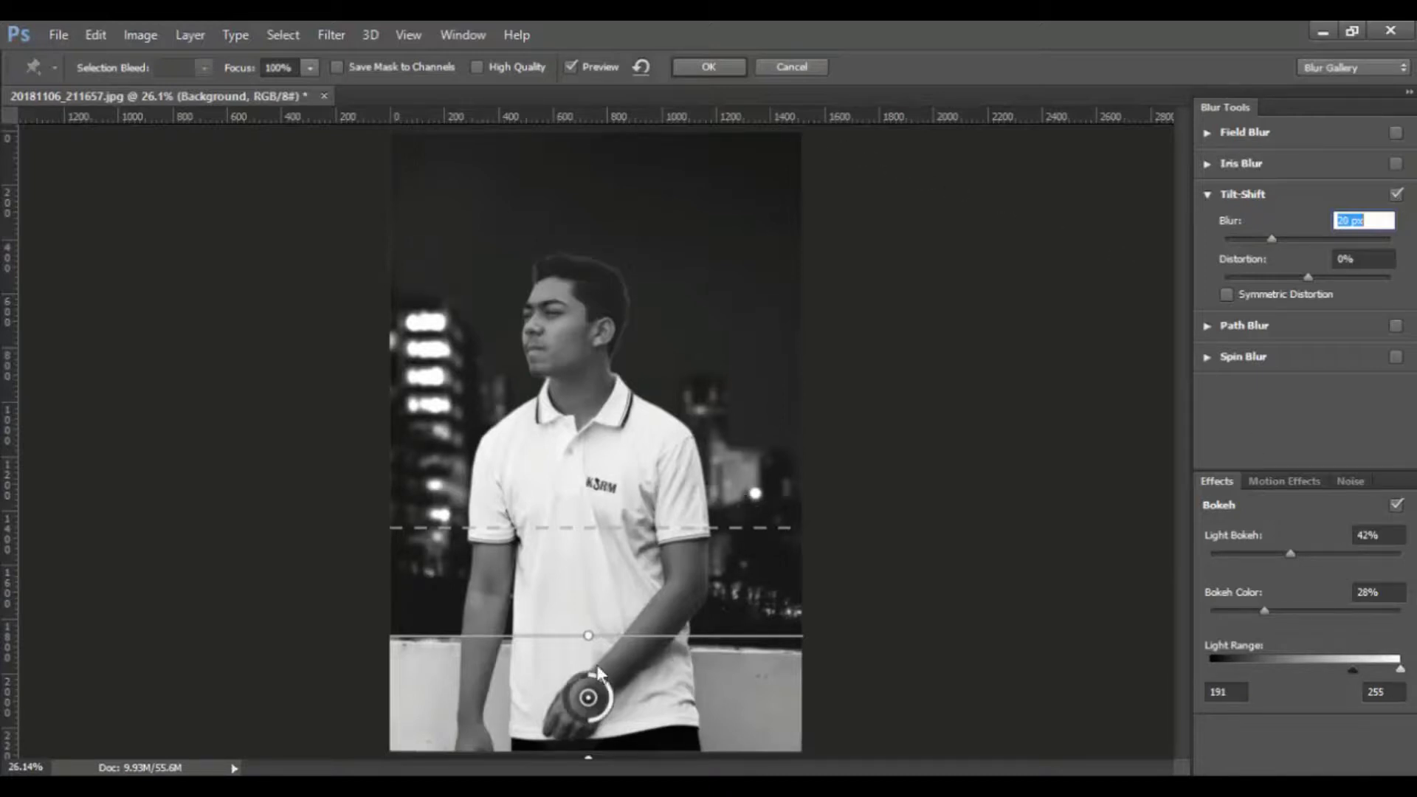
{"action": "left_click_drag", "start_coordinate": [588, 529], "coordinate": [591, 568]}
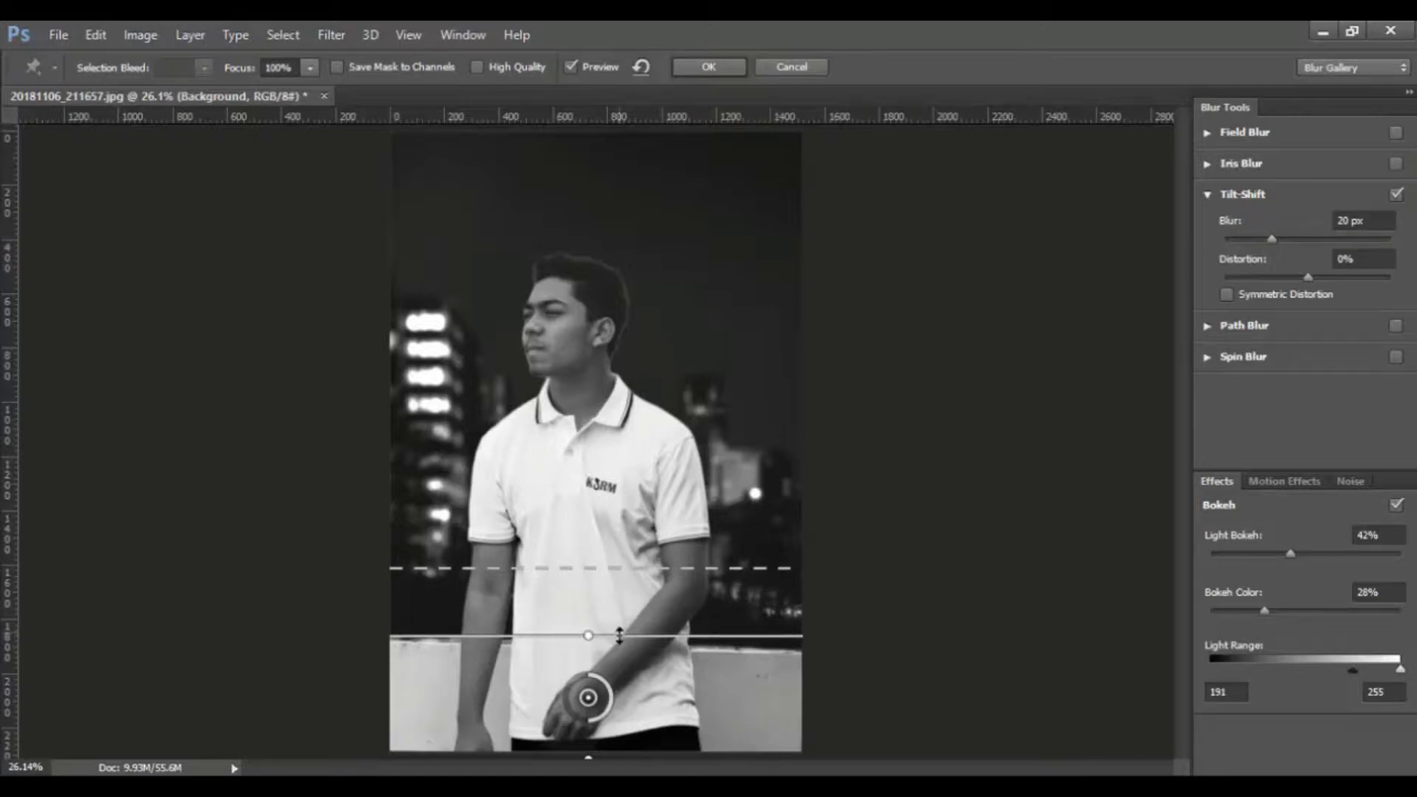
{"action": "left_click_drag", "start_coordinate": [590, 635], "coordinate": [589, 668]}
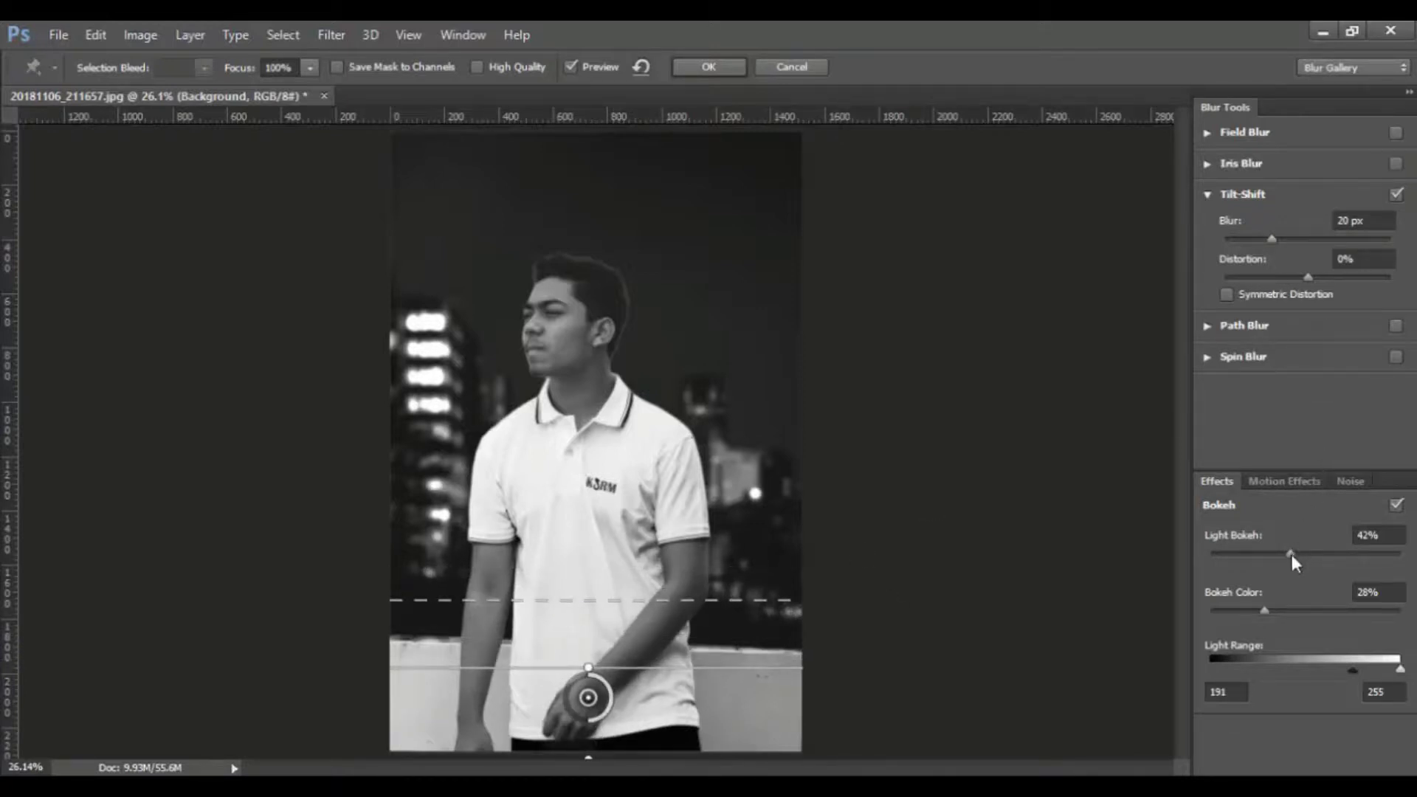
{"action": "mouse_move", "coordinate": [1291, 556]}
{"action": "left_mouse_down"}
{"action": "mouse_move", "coordinate": [1281, 561]}
{"action": "mouse_move", "coordinate": [1301, 569]}
{"action": "mouse_move", "coordinate": [1287, 561]}
{"action": "left_mouse_up"}
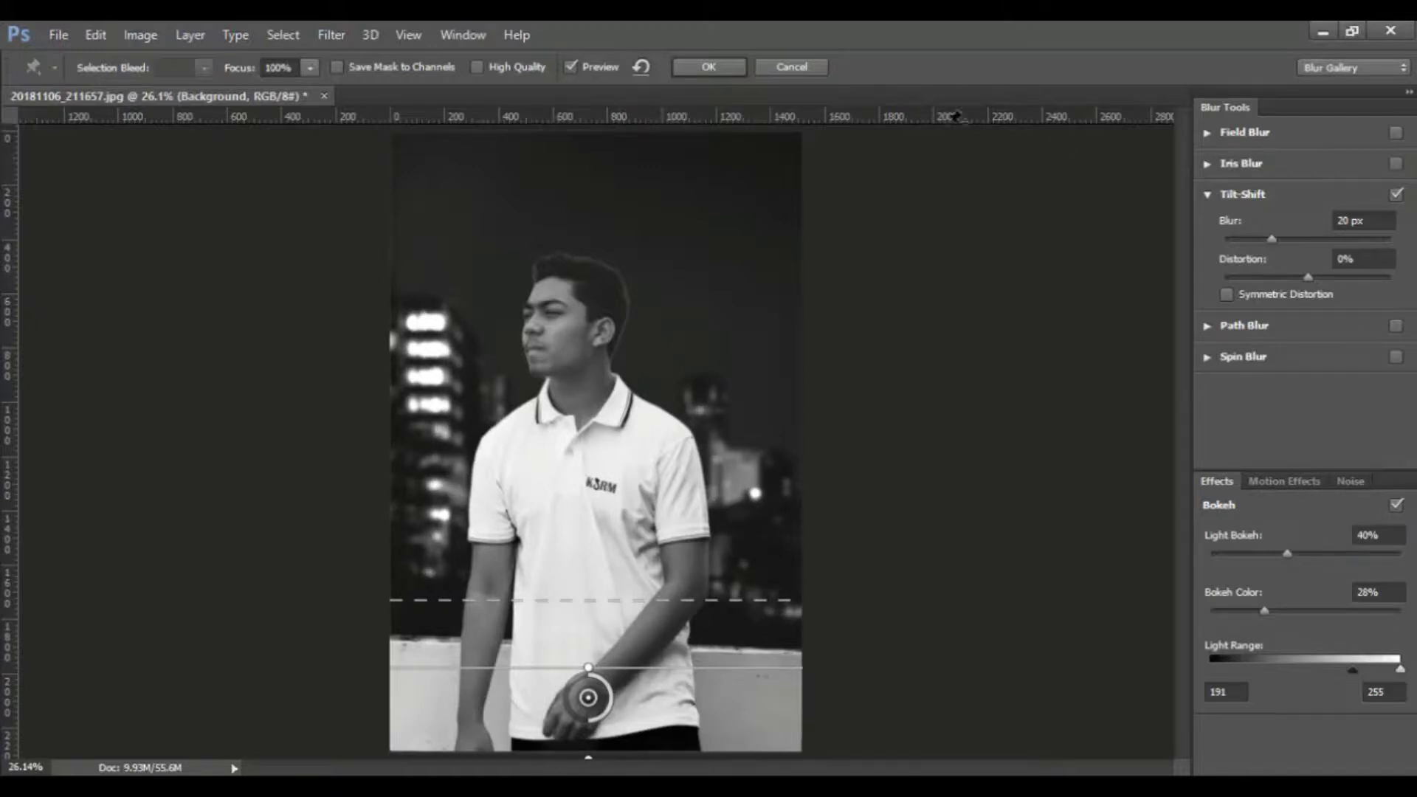
{"action": "left_click", "coordinate": [720, 68]}
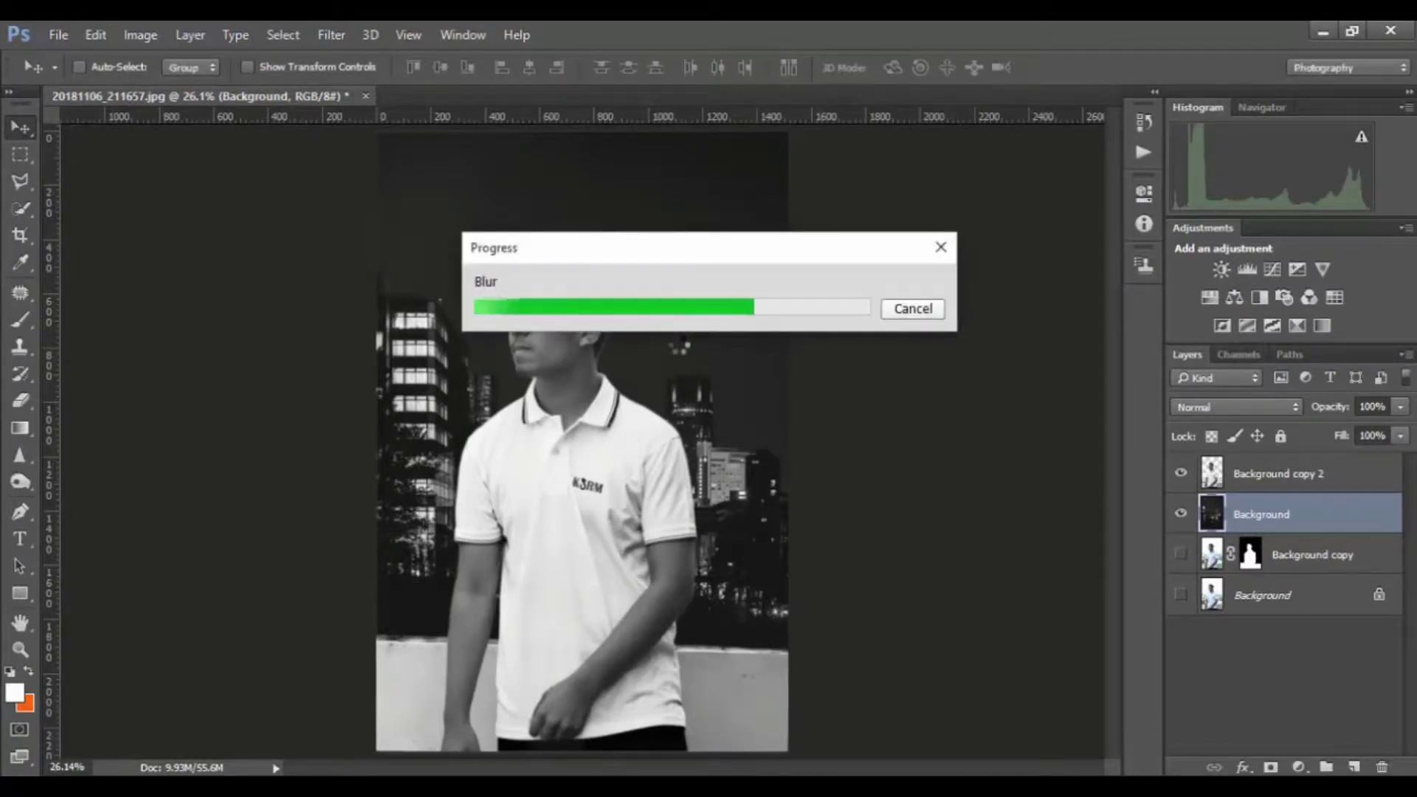
Select Background copy 2, zoom into the face, and set up the Burn tool at Midtones, 50% exposure
{"action": "left_click", "coordinate": [1277, 474]}
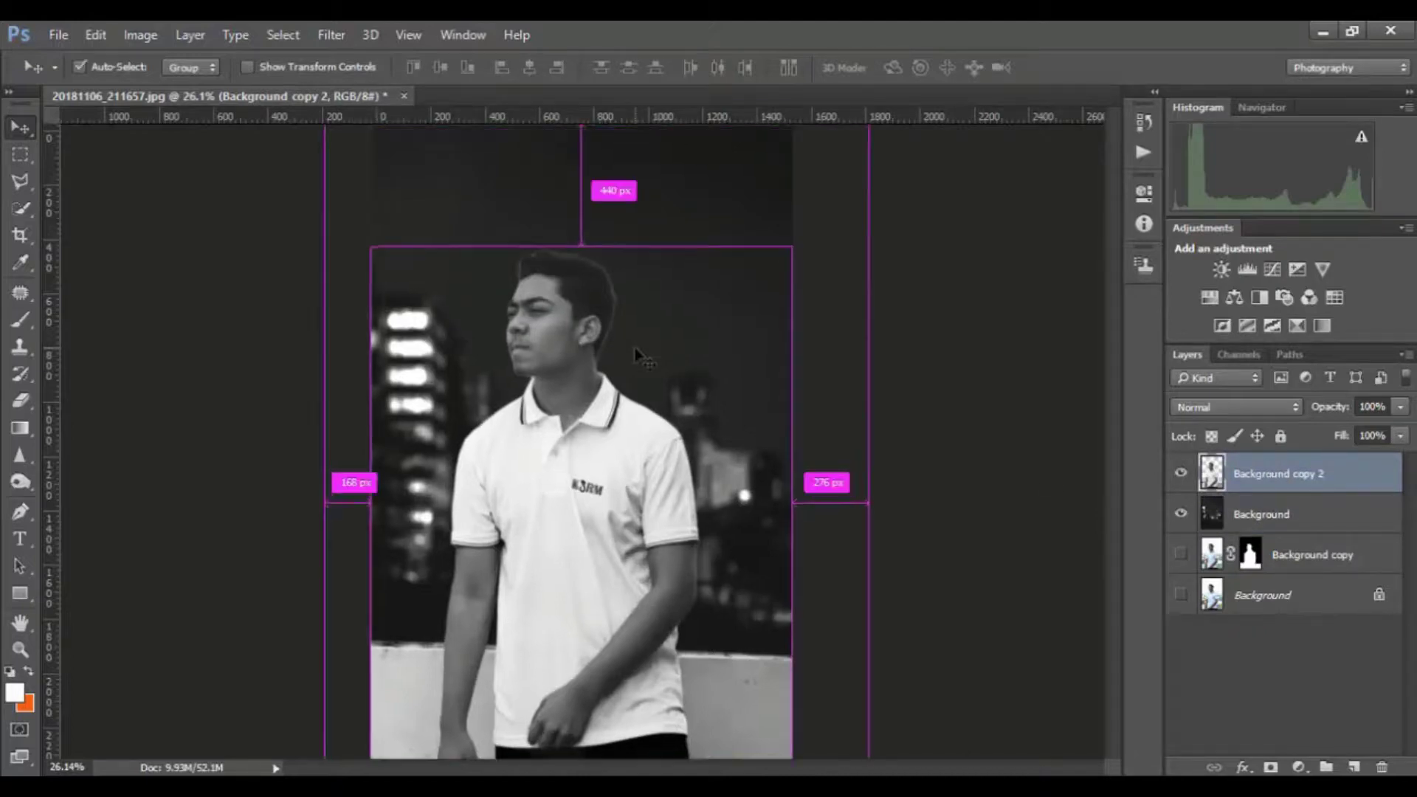
{"action": "key", "text": "ctrl+plus"}
{"action": "key", "text": "ctrl+plus"}
{"action": "key", "text": "ctrl+plus"}
{"action": "key", "text": "ctrl+plus"}
{"action": "key", "text": "ctrl+plus"}
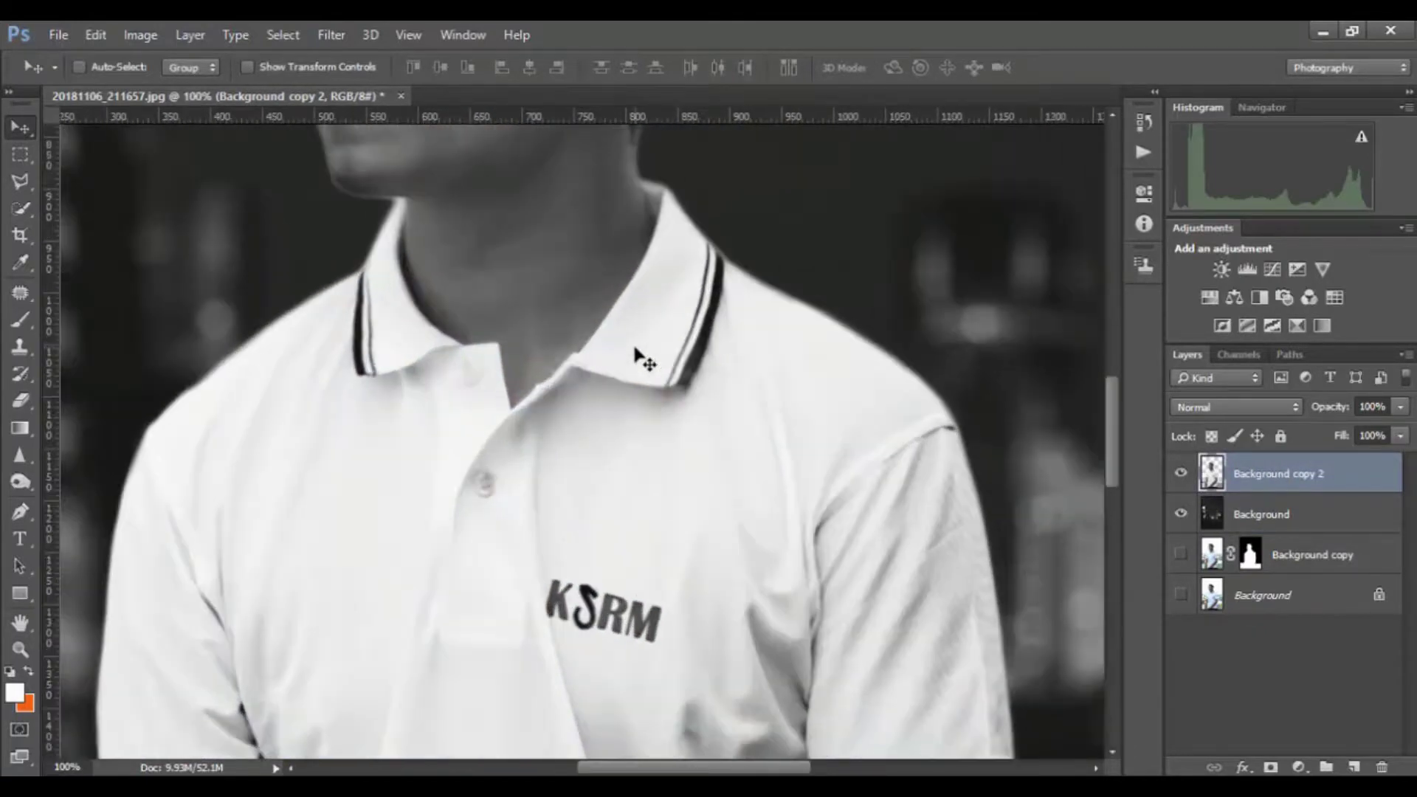
{"action": "scroll", "coordinate": [633, 490], "scroll_direction": "up", "scroll_amount": 5}
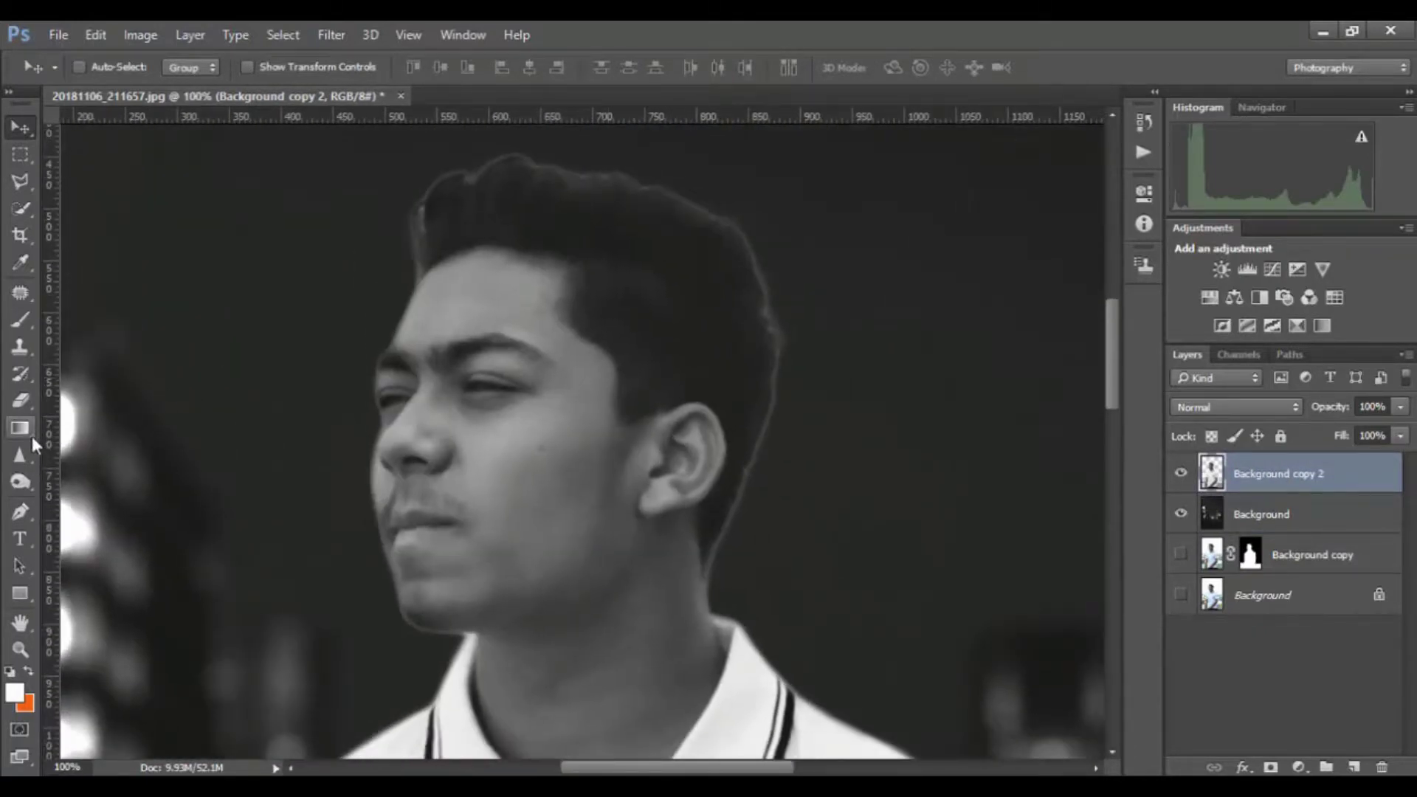
{"action": "left_click_drag", "start_coordinate": [20, 481], "coordinate": [72, 500]}
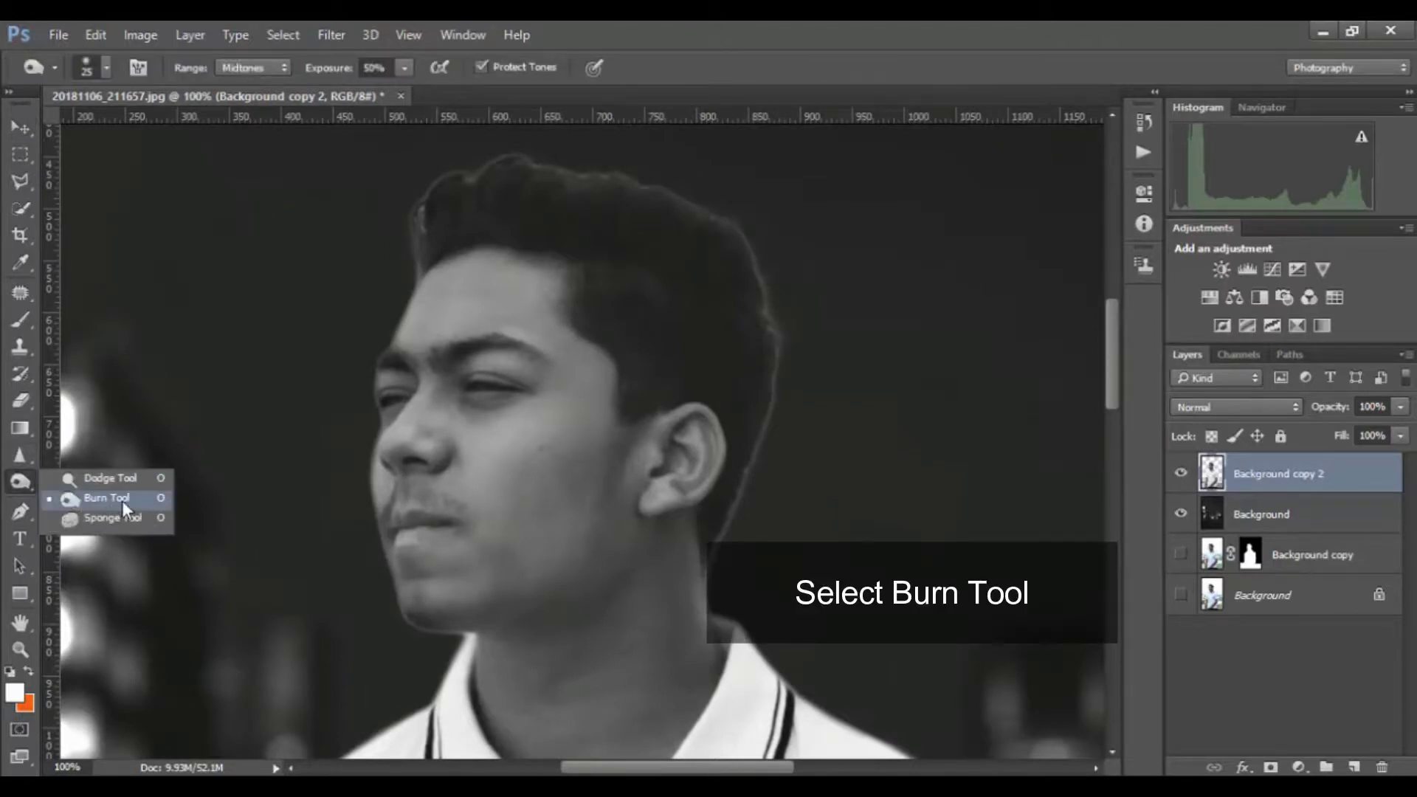
{"action": "left_click", "coordinate": [421, 249]}
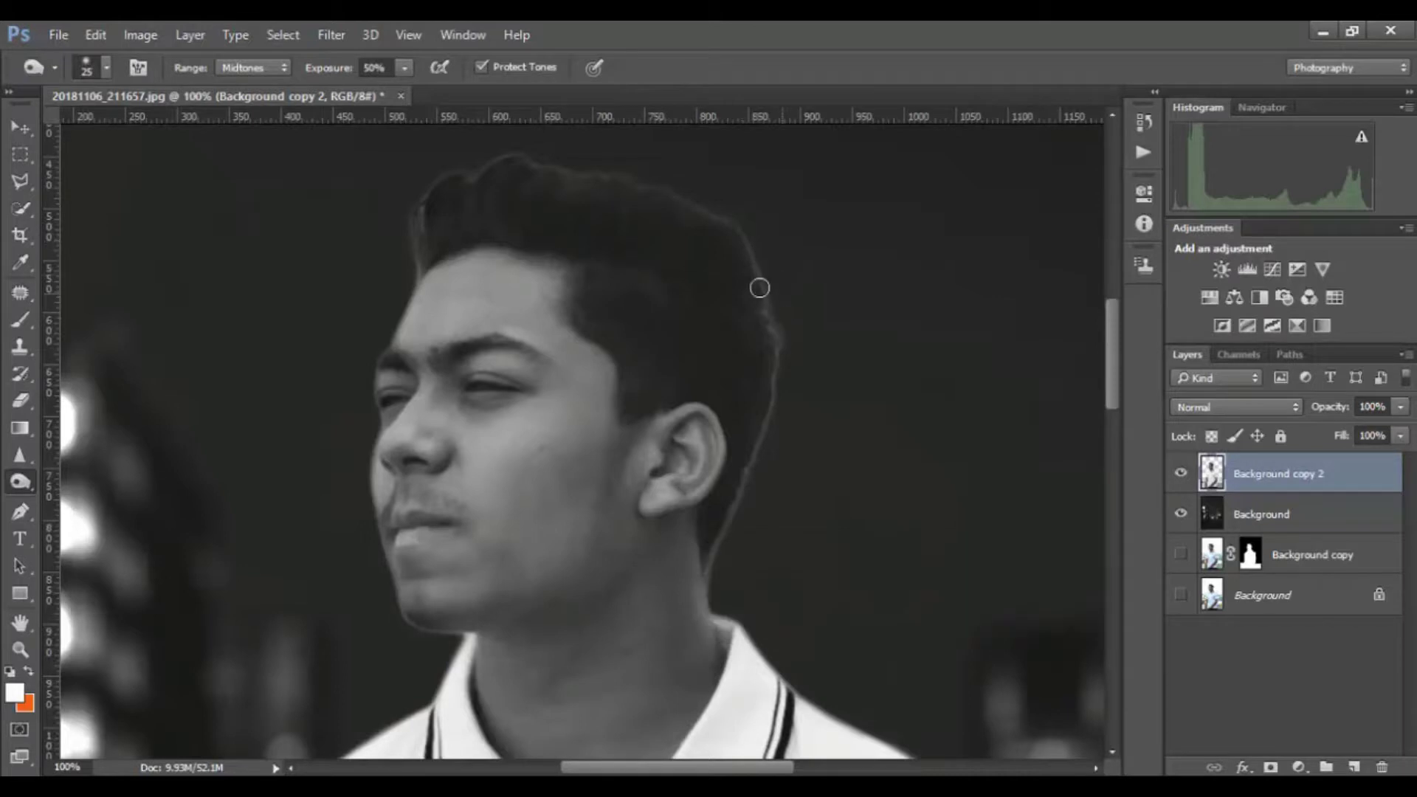
Burn down the light fringe along the man's hair and neck edges
{"action": "mouse_move", "coordinate": [782, 412]}
{"action": "left_mouse_down"}
{"action": "mouse_move", "coordinate": [753, 332]}
{"action": "mouse_move", "coordinate": [699, 497]}
{"action": "left_mouse_up"}
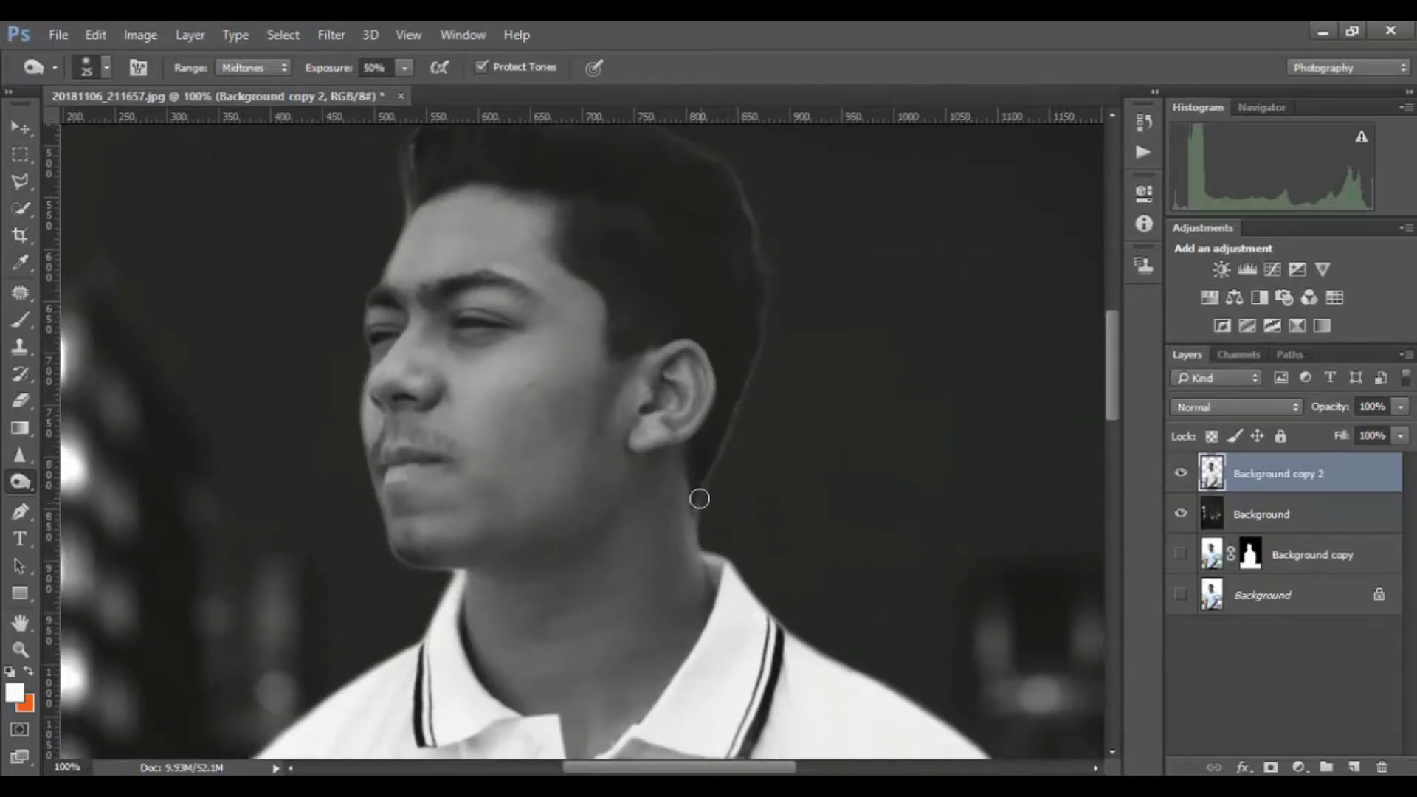
{"action": "left_click_drag", "start_coordinate": [726, 324], "coordinate": [766, 424]}
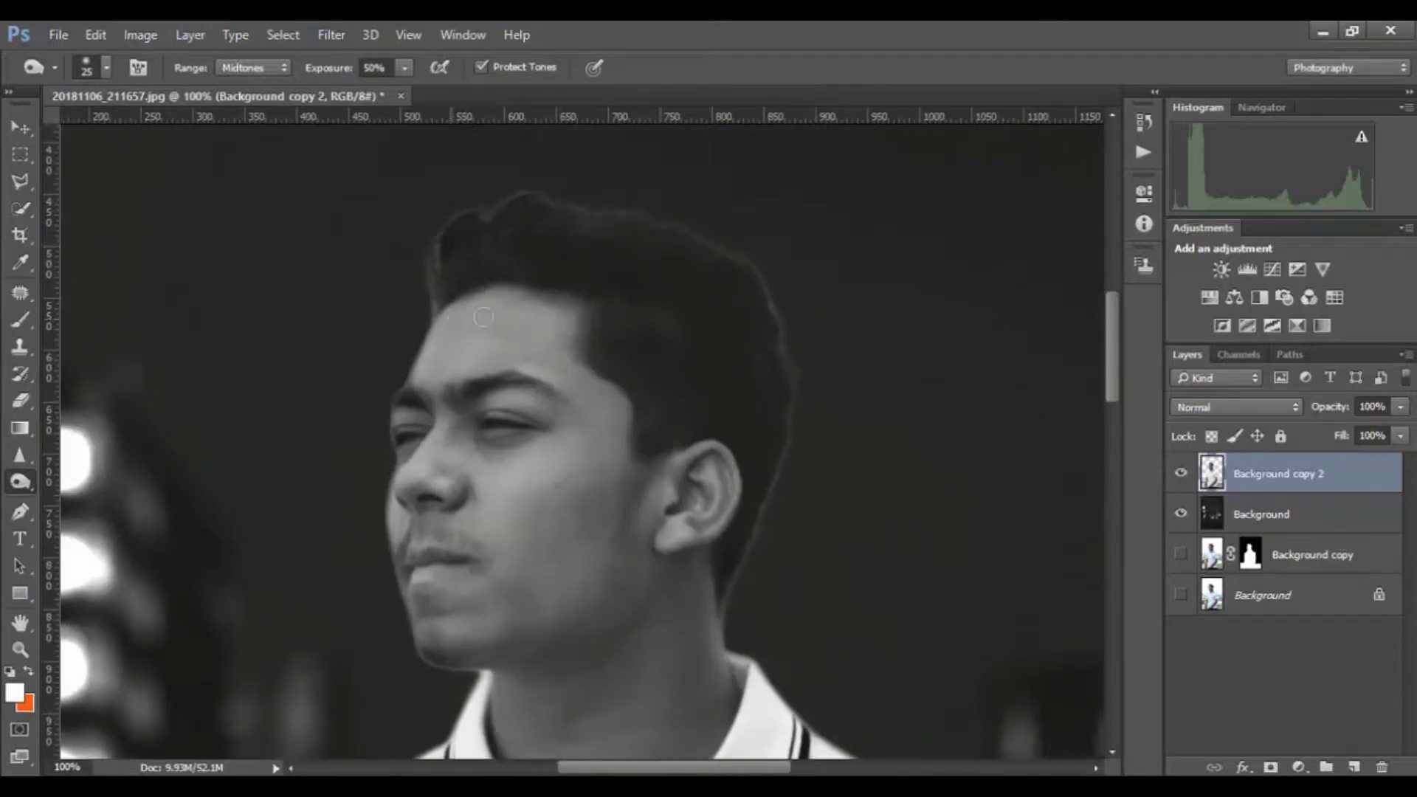
{"action": "left_click_drag", "start_coordinate": [668, 356], "coordinate": [697, 375]}
{"action": "left_click_drag", "start_coordinate": [884, 411], "coordinate": [818, 356]}
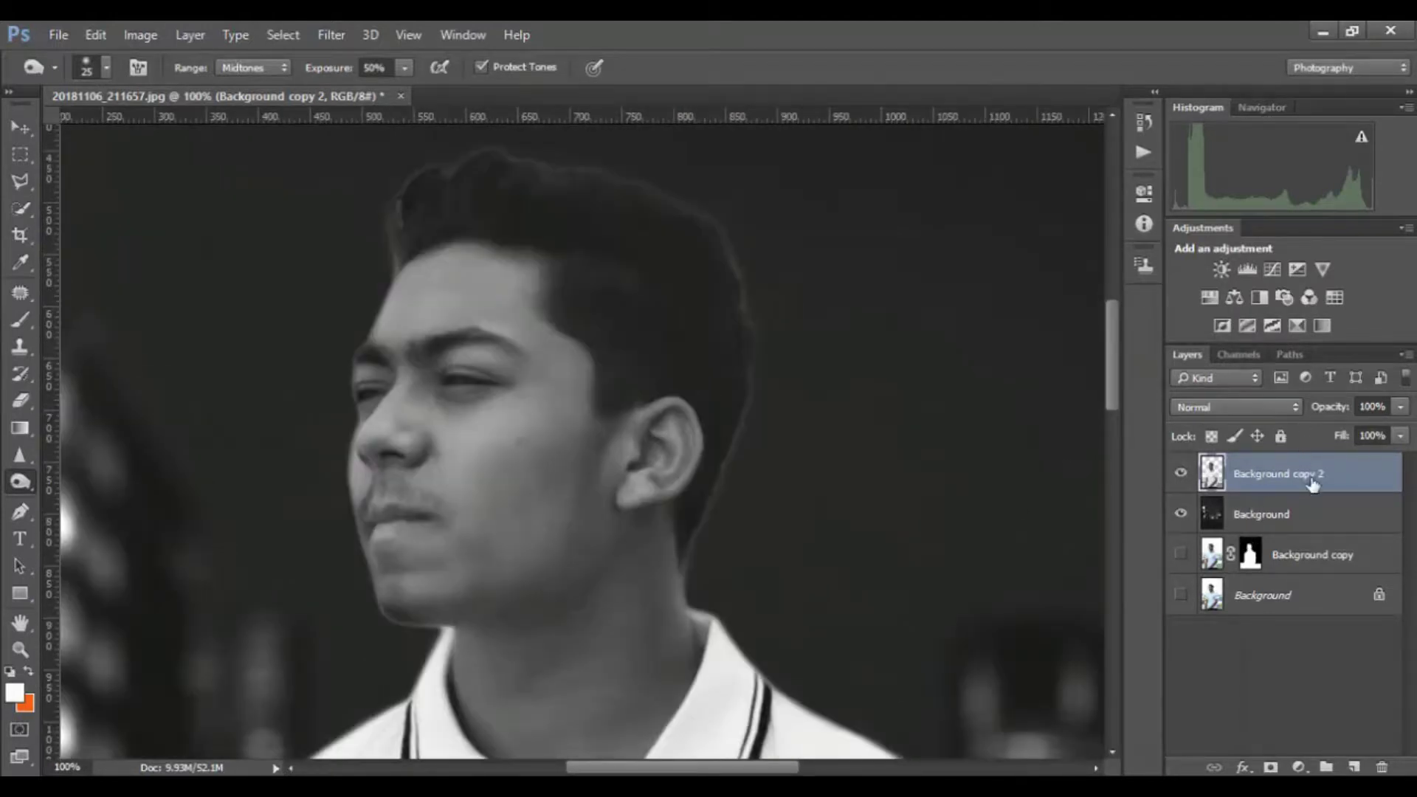
{"action": "left_click_drag", "start_coordinate": [1314, 476], "coordinate": [1384, 756]}
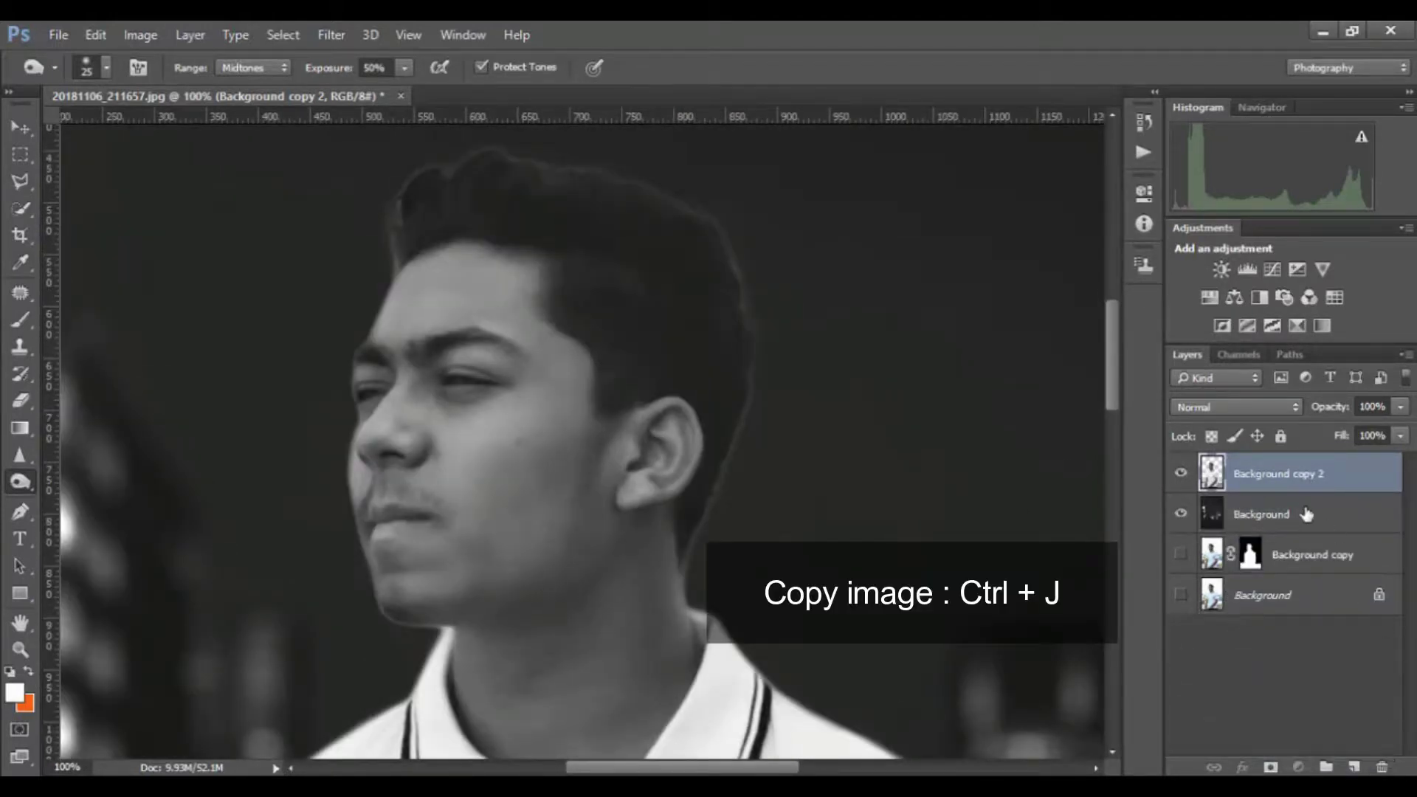
Duplicate Background copy 2 into a new Background copy 3 layer
{"action": "left_click_drag", "start_coordinate": [1303, 481], "coordinate": [1322, 581]}
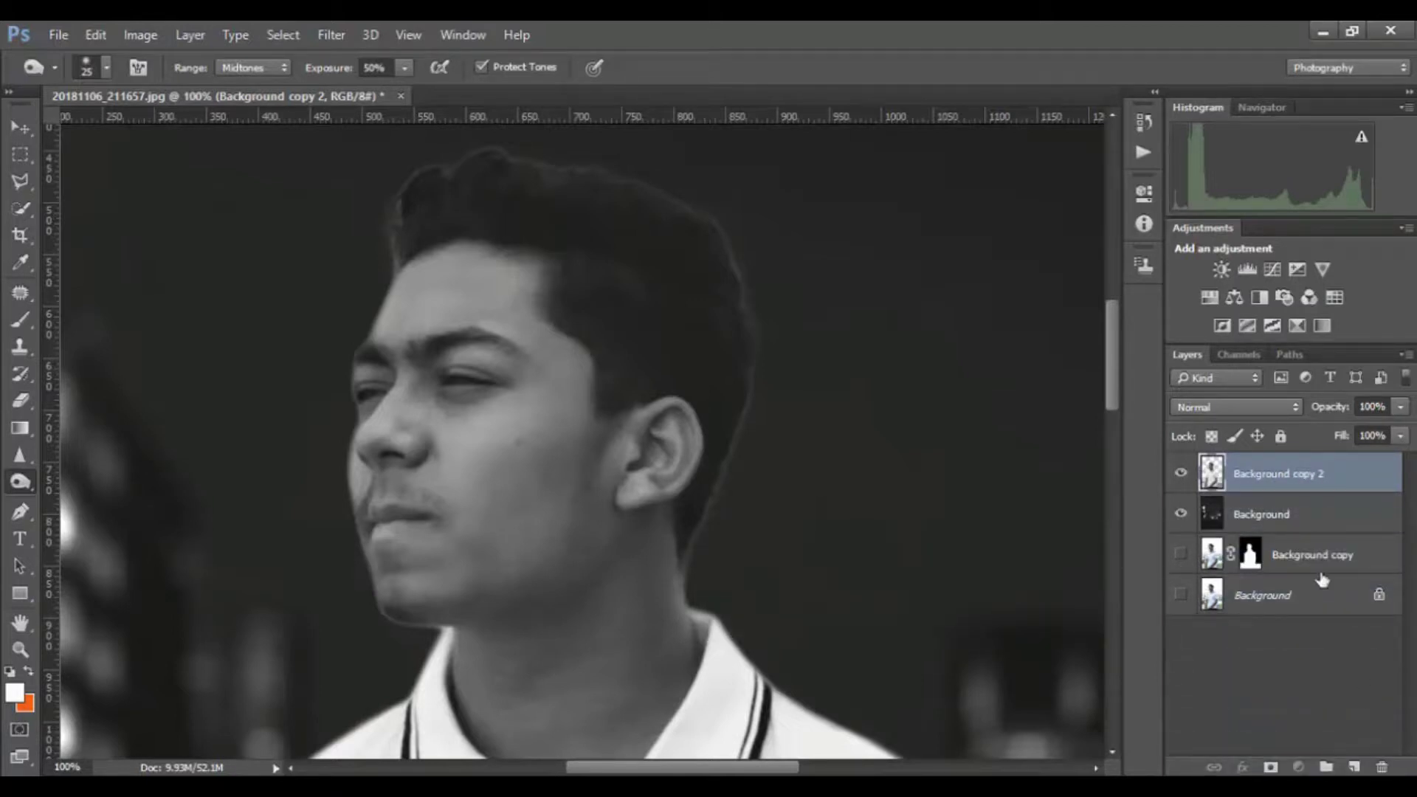
{"action": "left_click_drag", "start_coordinate": [1294, 486], "coordinate": [1336, 697]}
{"action": "left_click_drag", "start_coordinate": [1351, 757], "coordinate": [1352, 760]}
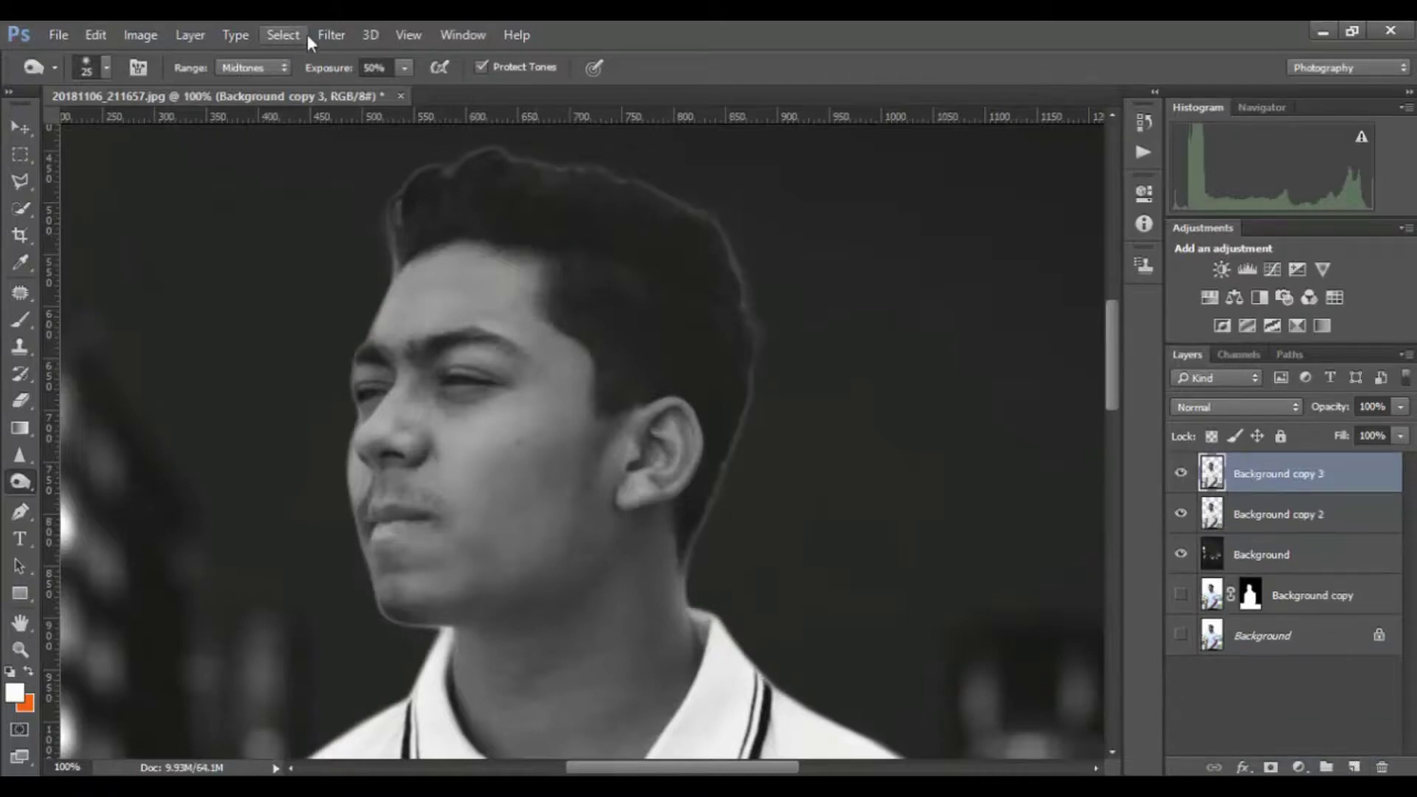
Apply Imagenomic Portraiture's default skin smoothing to Background copy 3
{"action": "left_click", "coordinate": [331, 35]}
{"action": "left_click", "coordinate": [708, 488]}
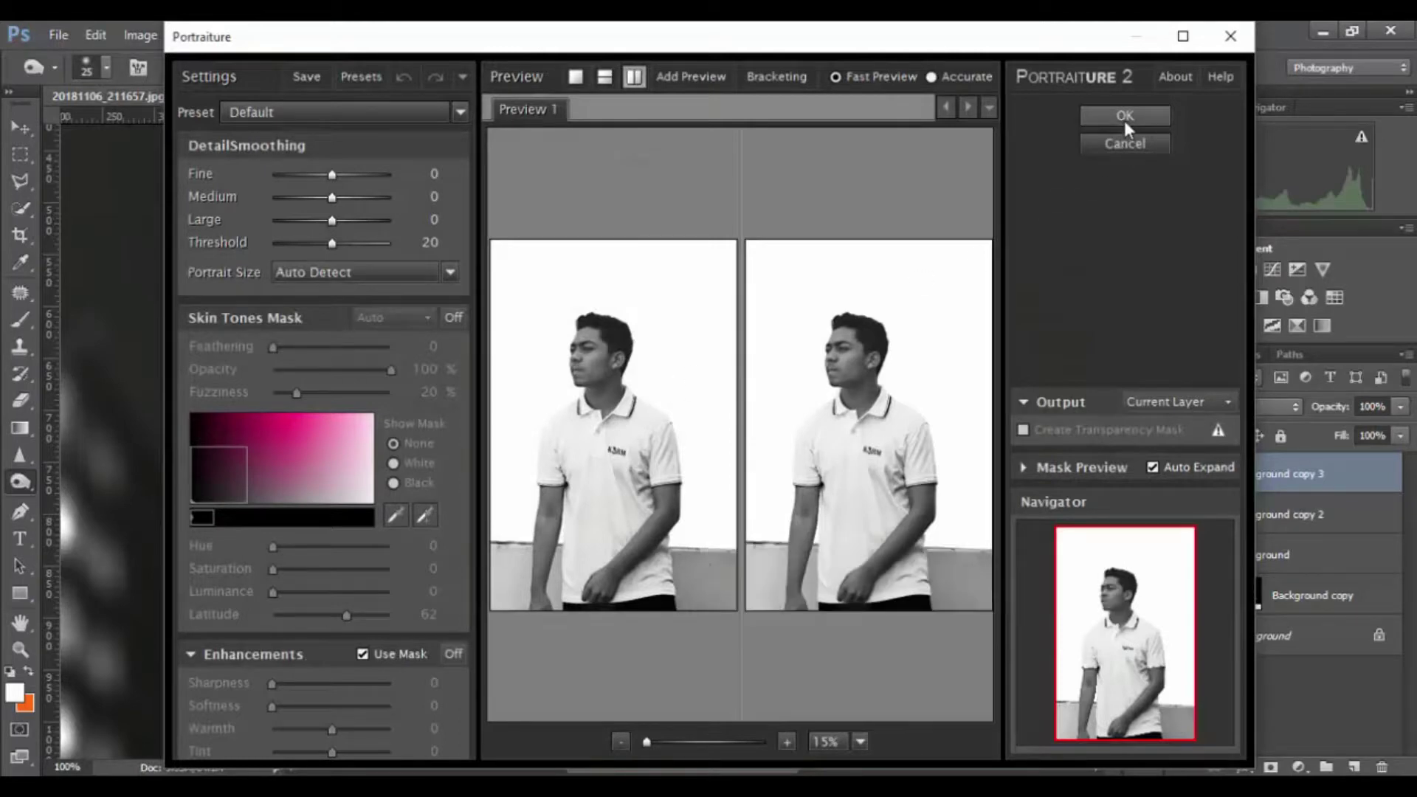
{"action": "left_click", "coordinate": [1123, 118]}
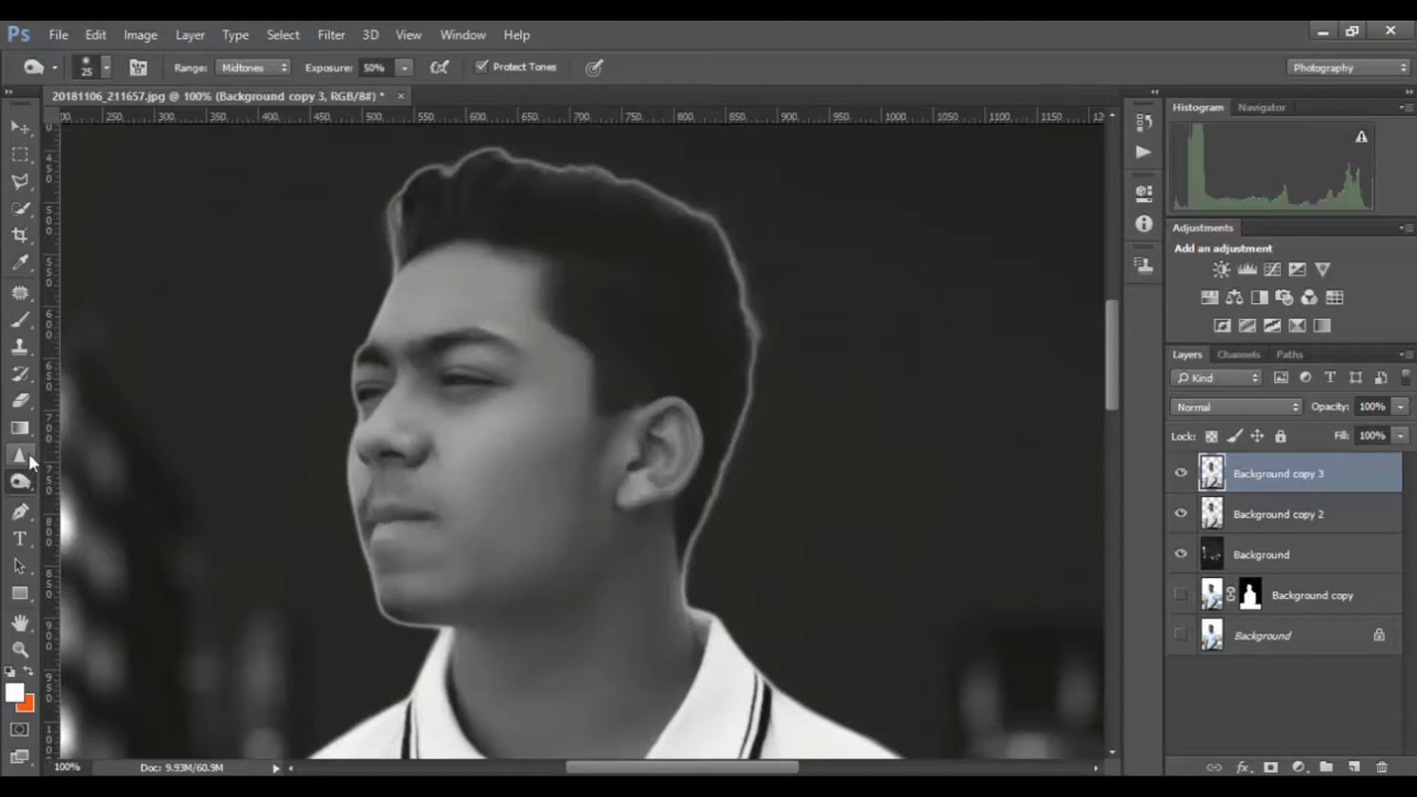
Switch to the Eraser with a soft 50 px brush
{"action": "left_click", "coordinate": [27, 400]}
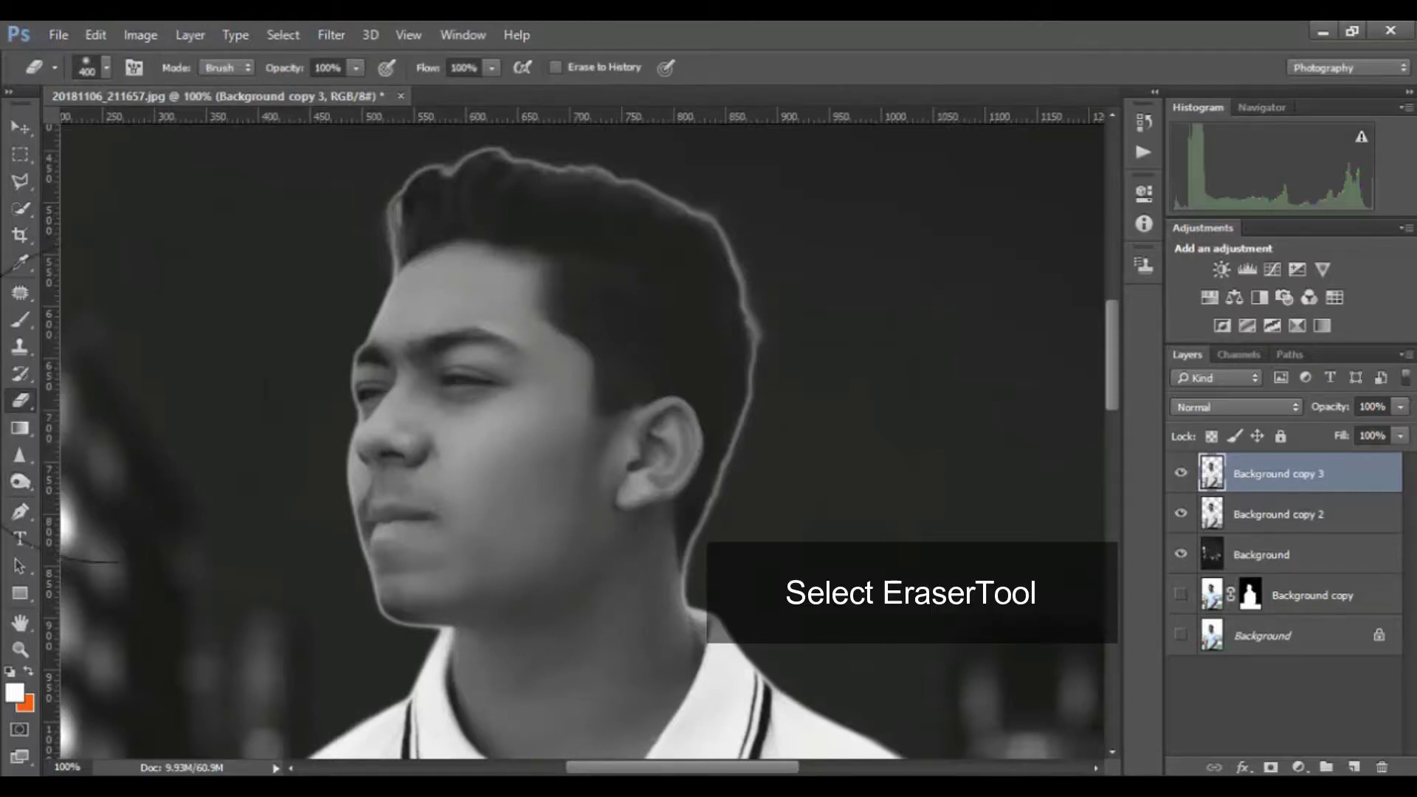
{"action": "key", "text": "bracketleft"}
{"action": "key", "text": "bracketleft"}
{"action": "key", "text": "bracketleft"}
{"action": "key", "text": "bracketleft"}
{"action": "key", "text": "bracketleft"}
{"action": "key", "text": "bracketleft"}
{"action": "key", "text": "bracketleft"}
{"action": "right_click", "coordinate": [517, 317]}
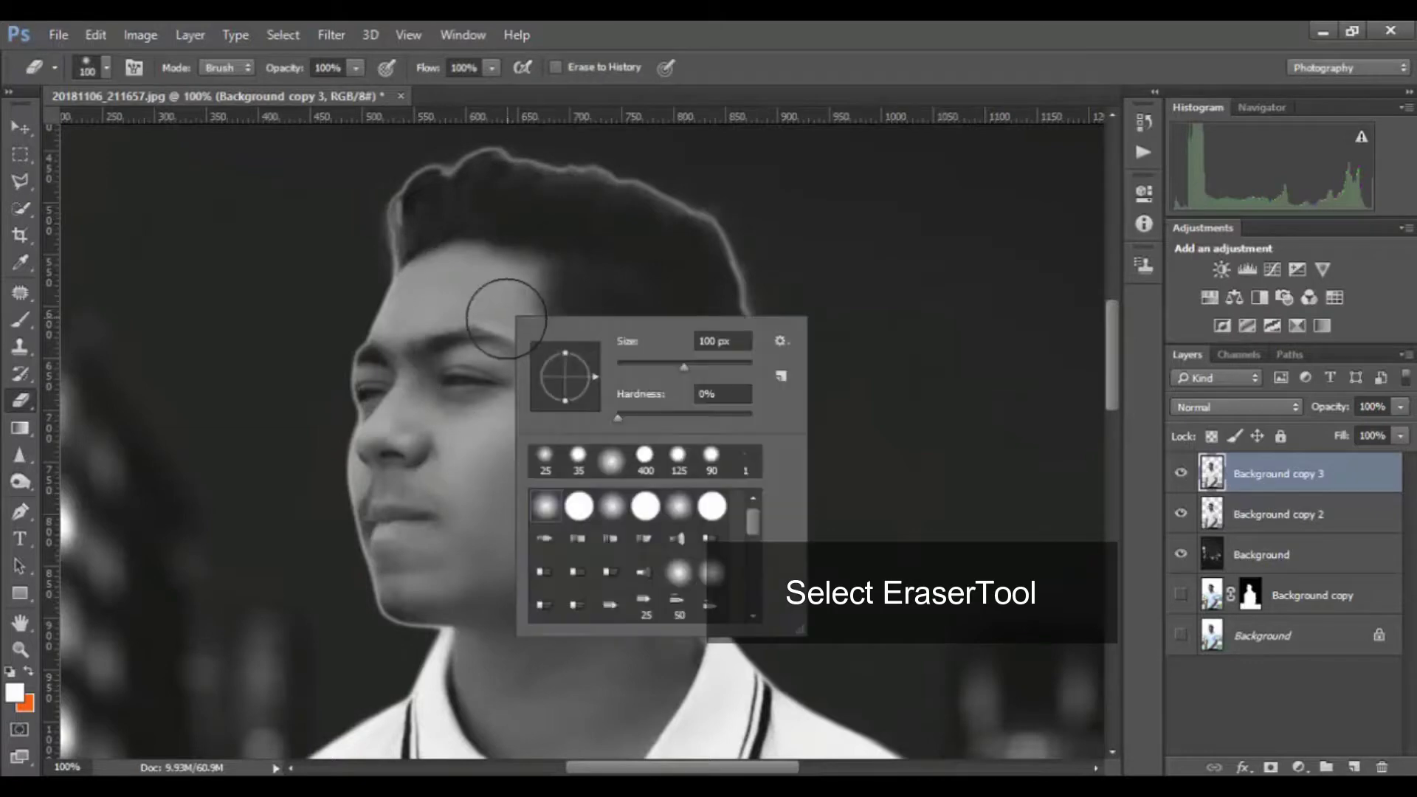
{"action": "double_click", "coordinate": [545, 506]}
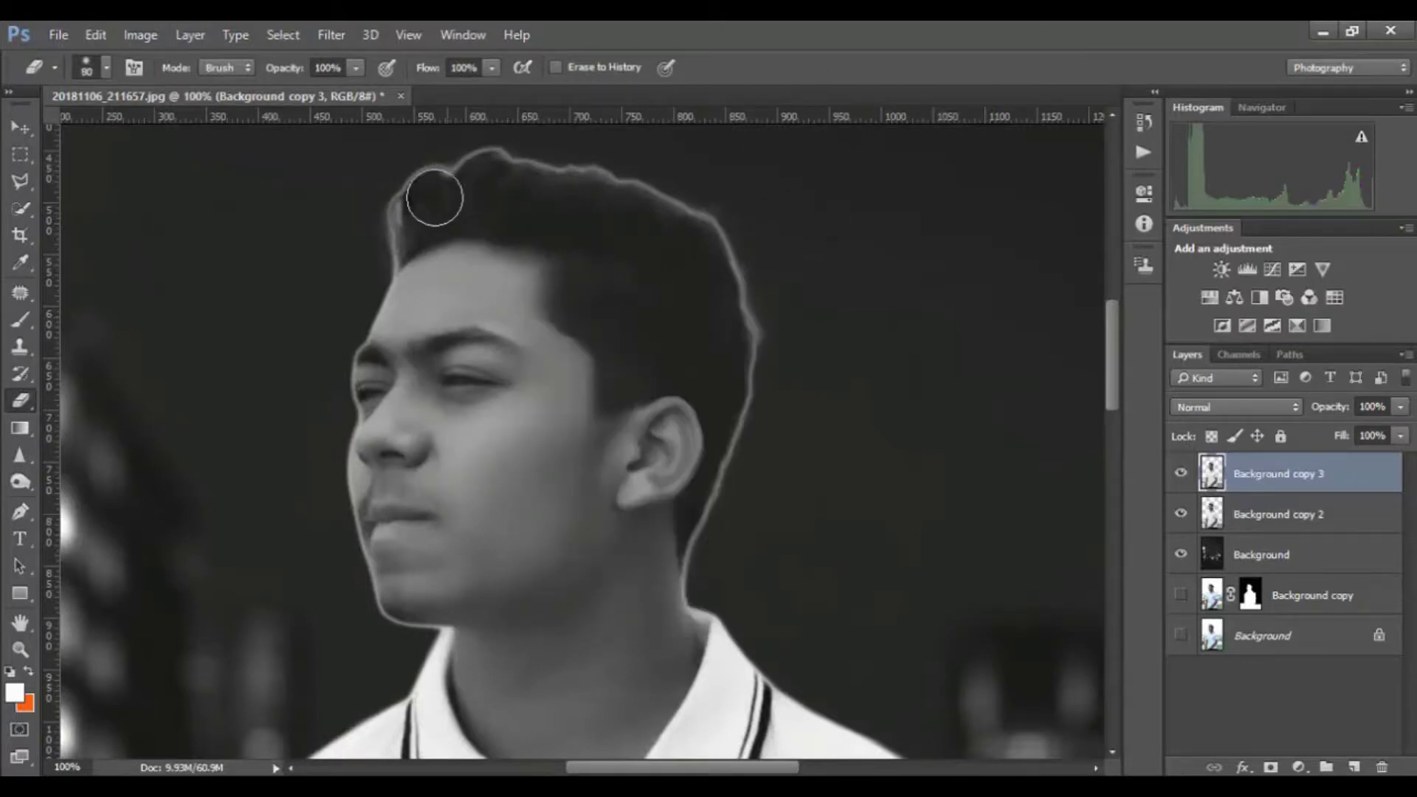
Erase the bright halo along the hairline and face outline, then zoom out to the whole figure
{"action": "mouse_move", "coordinate": [433, 197]}
{"action": "left_mouse_down"}
{"action": "mouse_move", "coordinate": [397, 236]}
{"action": "mouse_move", "coordinate": [420, 180]}
{"action": "mouse_move", "coordinate": [554, 162]}
{"action": "mouse_move", "coordinate": [716, 202]}
{"action": "mouse_move", "coordinate": [775, 336]}
{"action": "mouse_move", "coordinate": [704, 587]}
{"action": "left_mouse_up"}
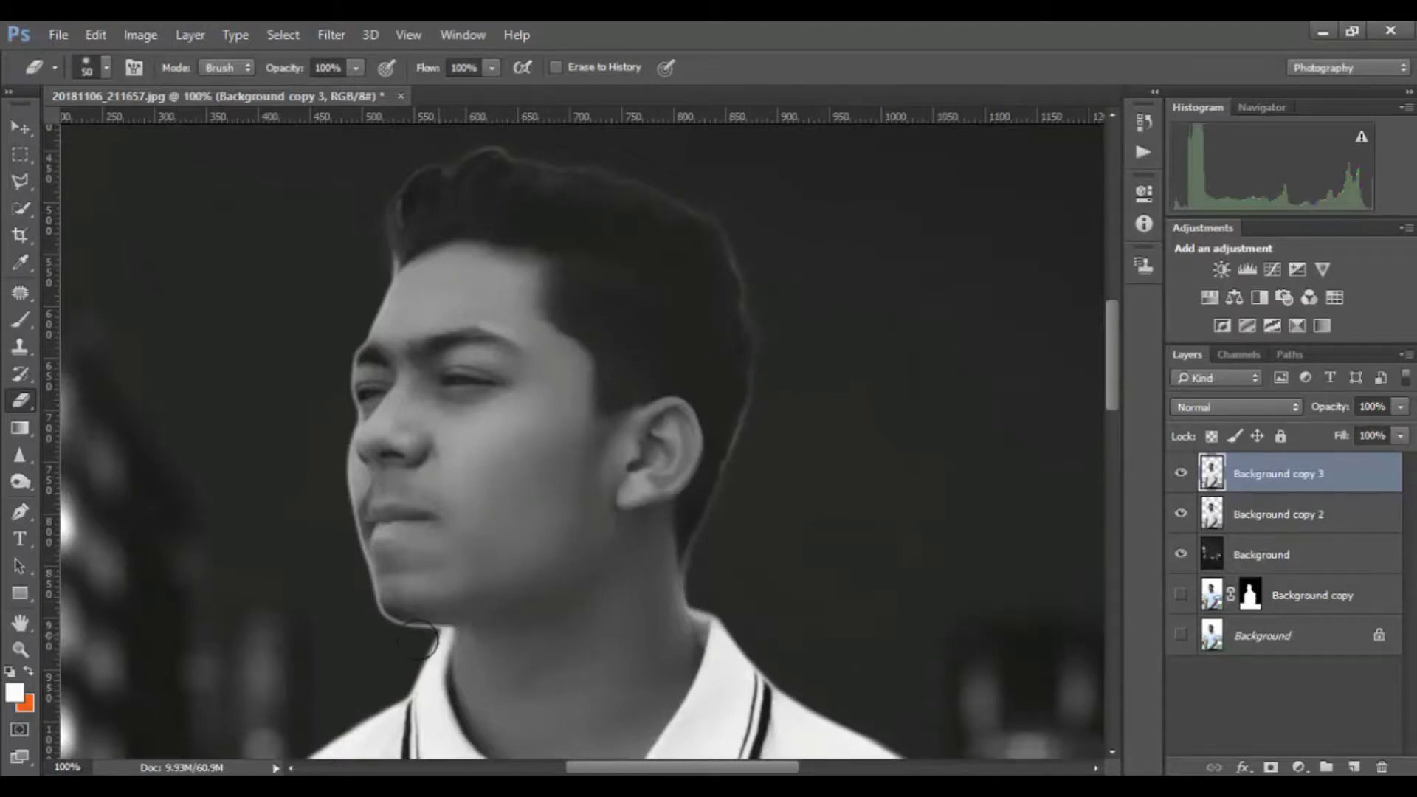
{"action": "mouse_move", "coordinate": [443, 626]}
{"action": "left_mouse_down"}
{"action": "mouse_move", "coordinate": [384, 604]}
{"action": "mouse_move", "coordinate": [355, 417]}
{"action": "mouse_move", "coordinate": [358, 341]}
{"action": "mouse_move", "coordinate": [456, 250]}
{"action": "left_mouse_up"}
{"action": "scroll", "coordinate": [649, 214], "scroll_direction": "down", "scroll_amount": 5}
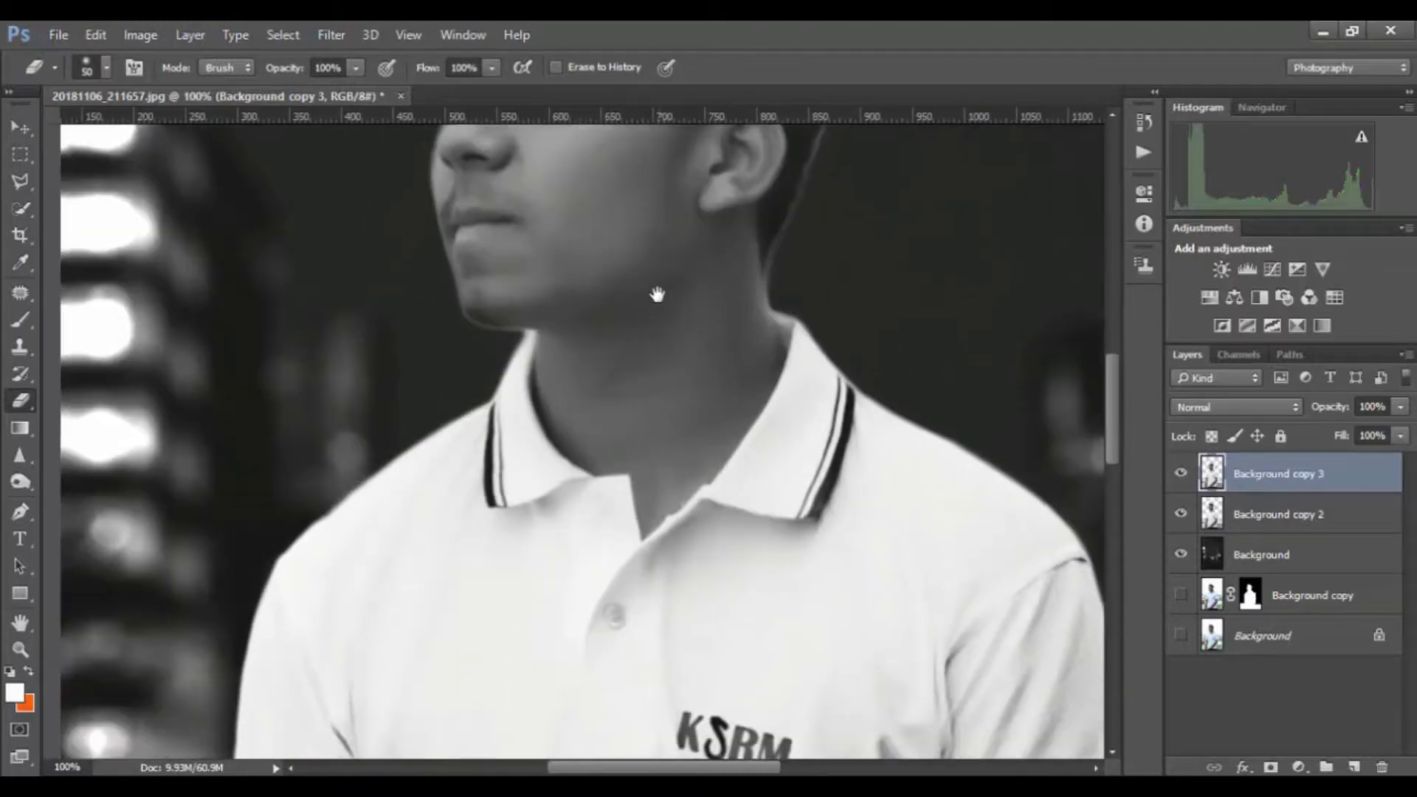
{"action": "key", "text": "ctrl+minus"}
{"action": "key", "text": "ctrl+minus"}
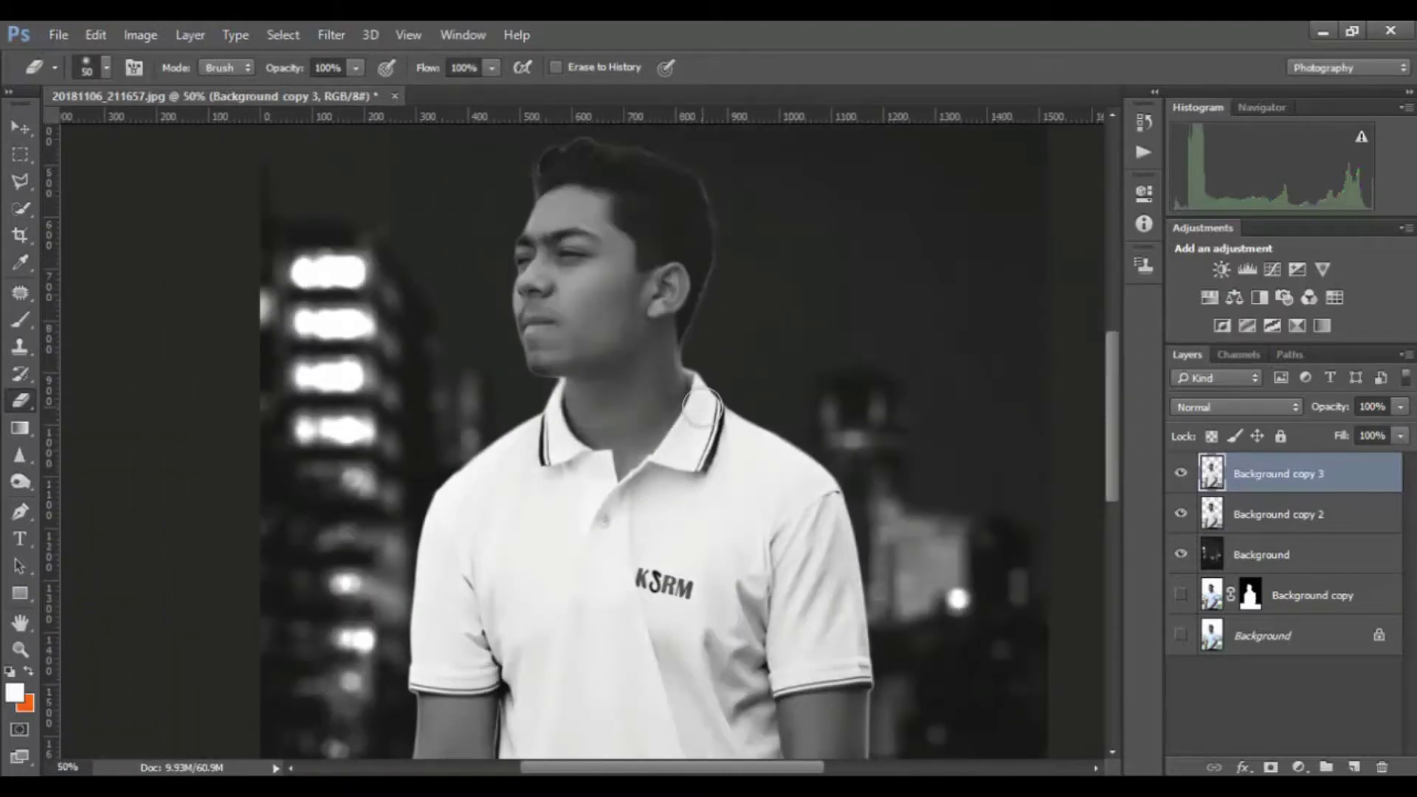
{"action": "key", "text": "ctrl+minus"}
{"action": "key", "text": "ctrl+minus"}
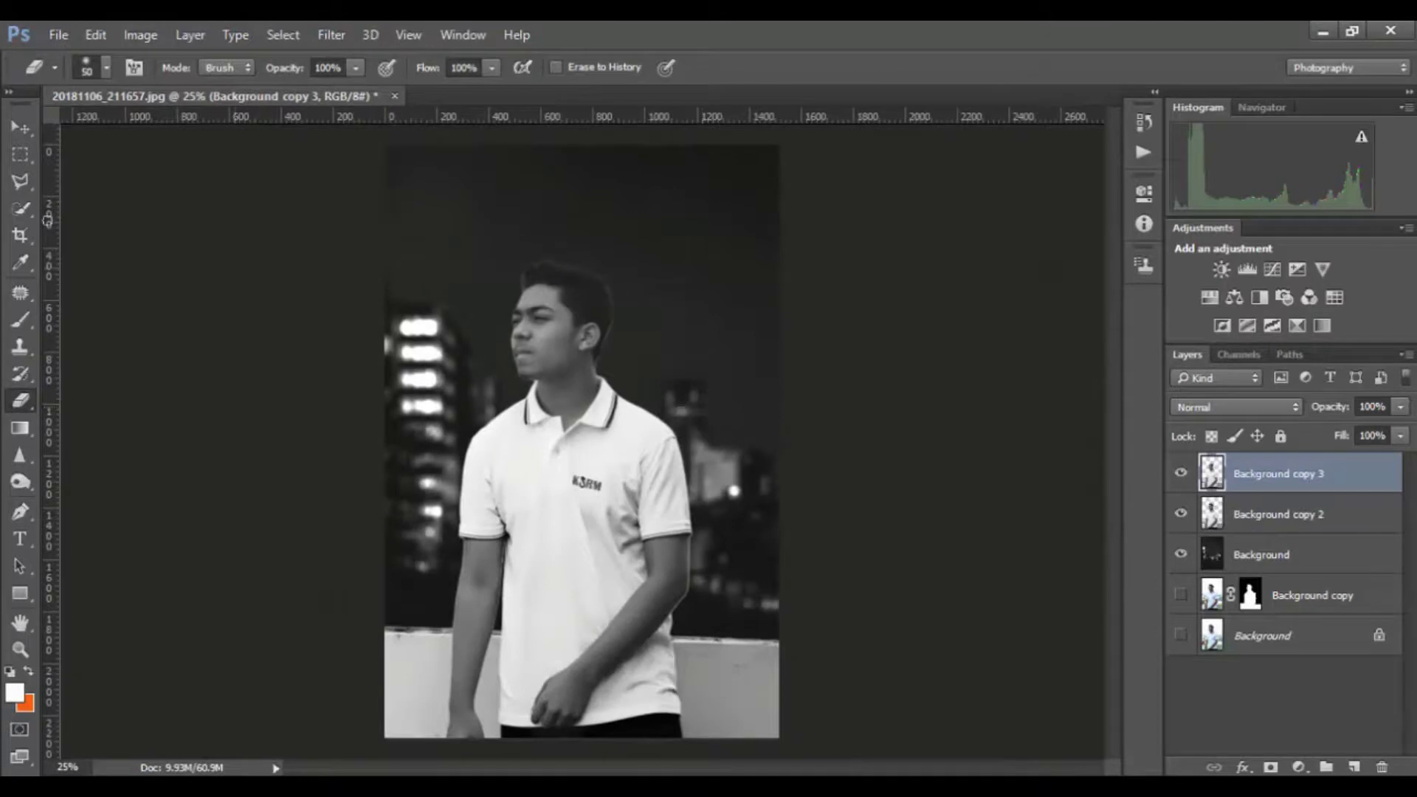
{"action": "left_click", "coordinate": [19, 130]}
{"action": "left_click", "coordinate": [331, 35]}
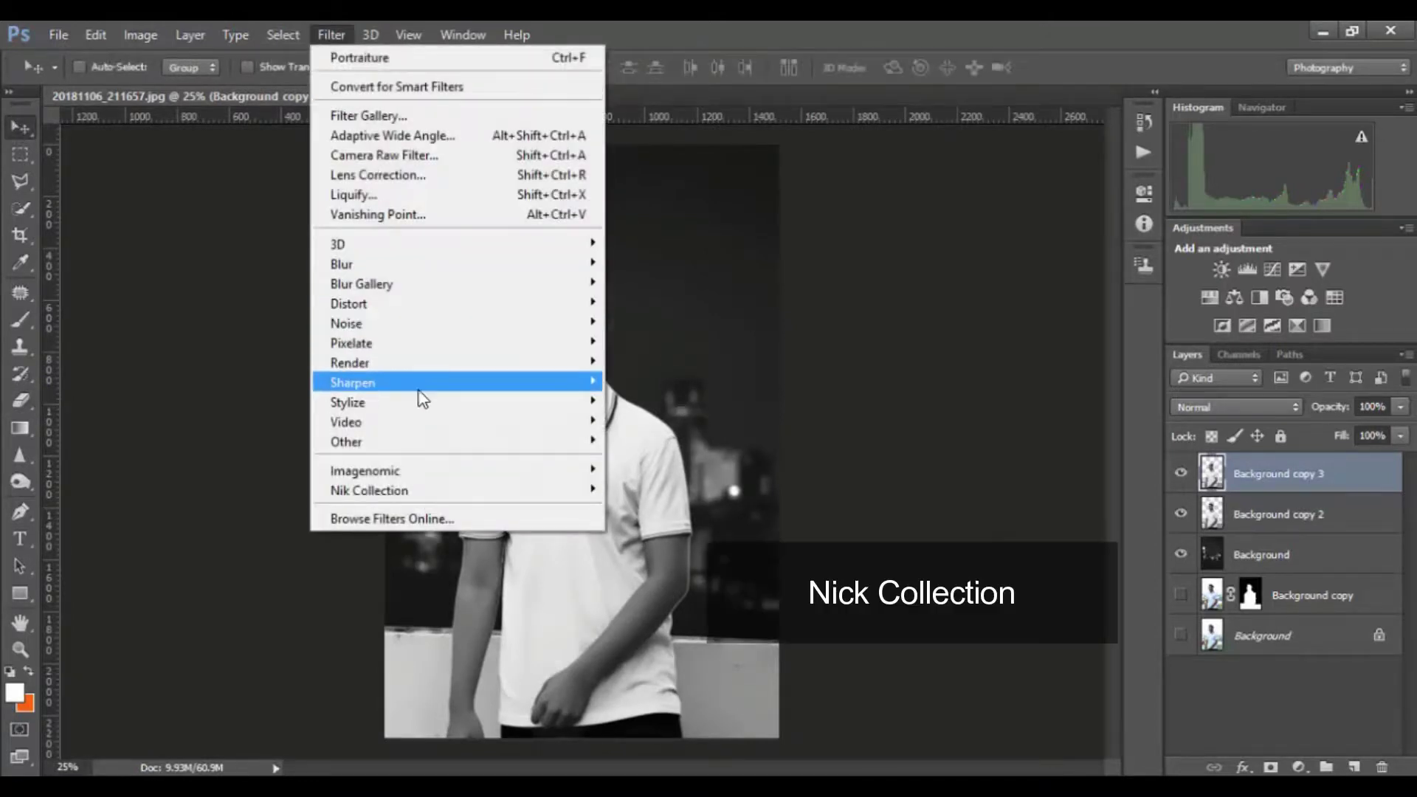
{"action": "mouse_move", "coordinate": [369, 491]}
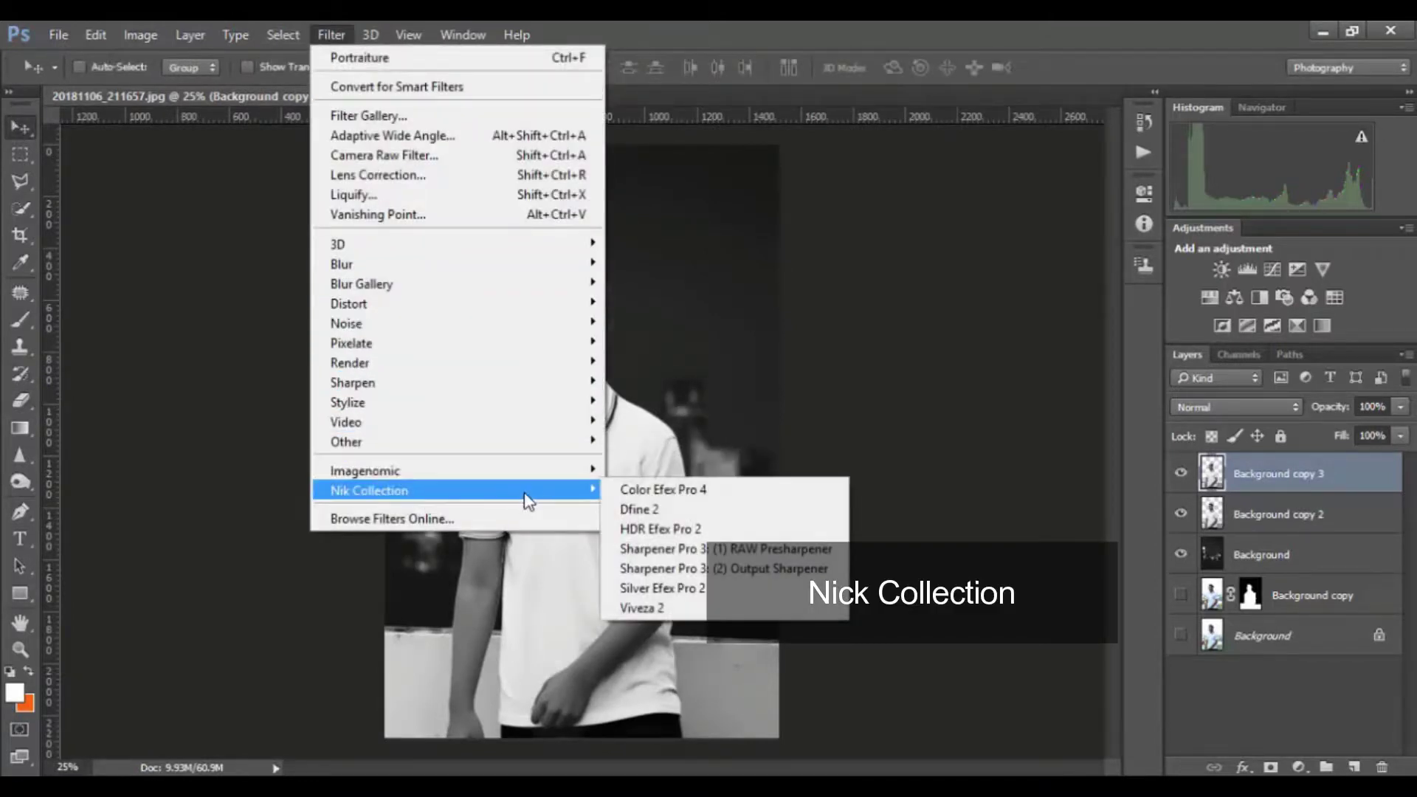
Apply Silver Efex Pro 2 preset 002 with brightness lowered to -26%
{"action": "left_click", "coordinate": [706, 587]}
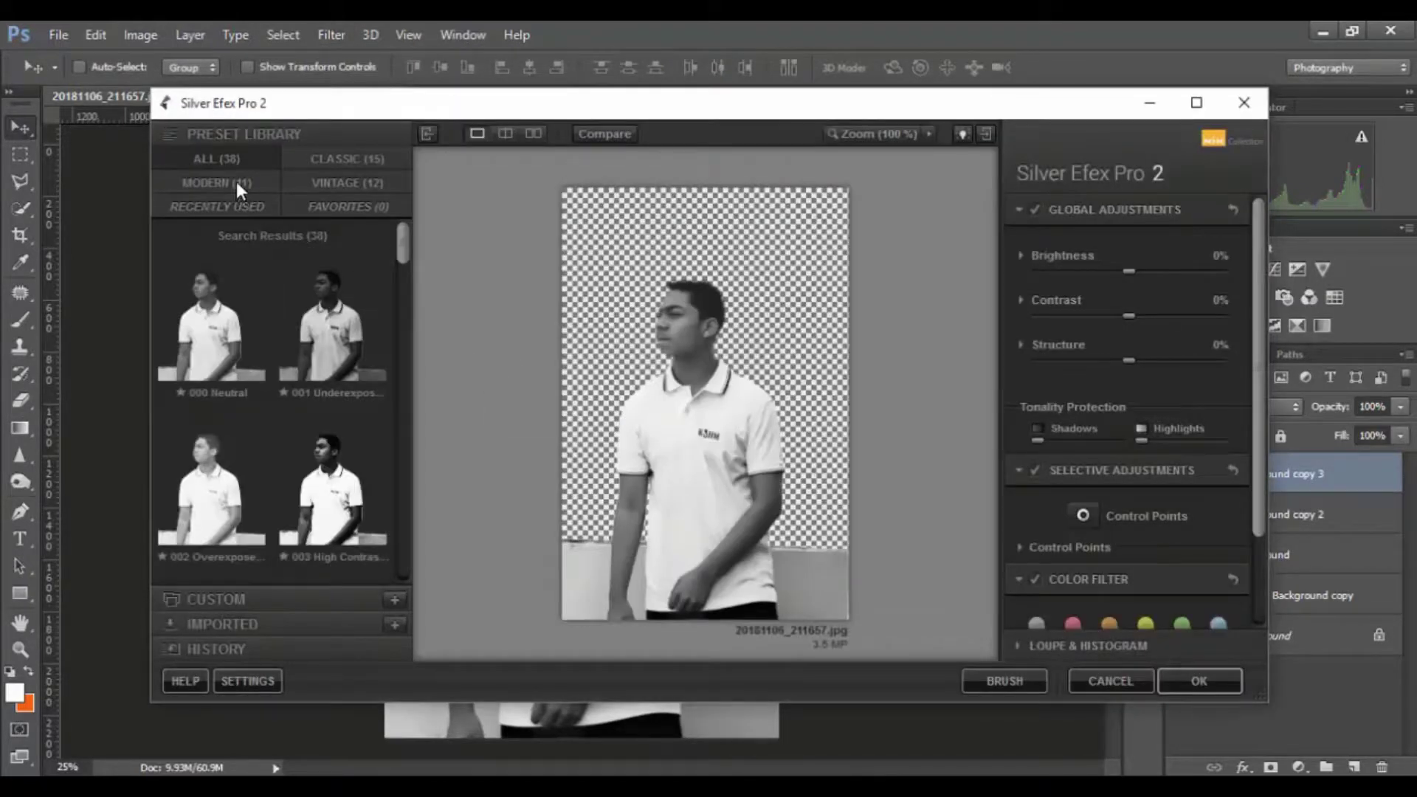
{"action": "left_click_drag", "start_coordinate": [404, 248], "coordinate": [405, 259]}
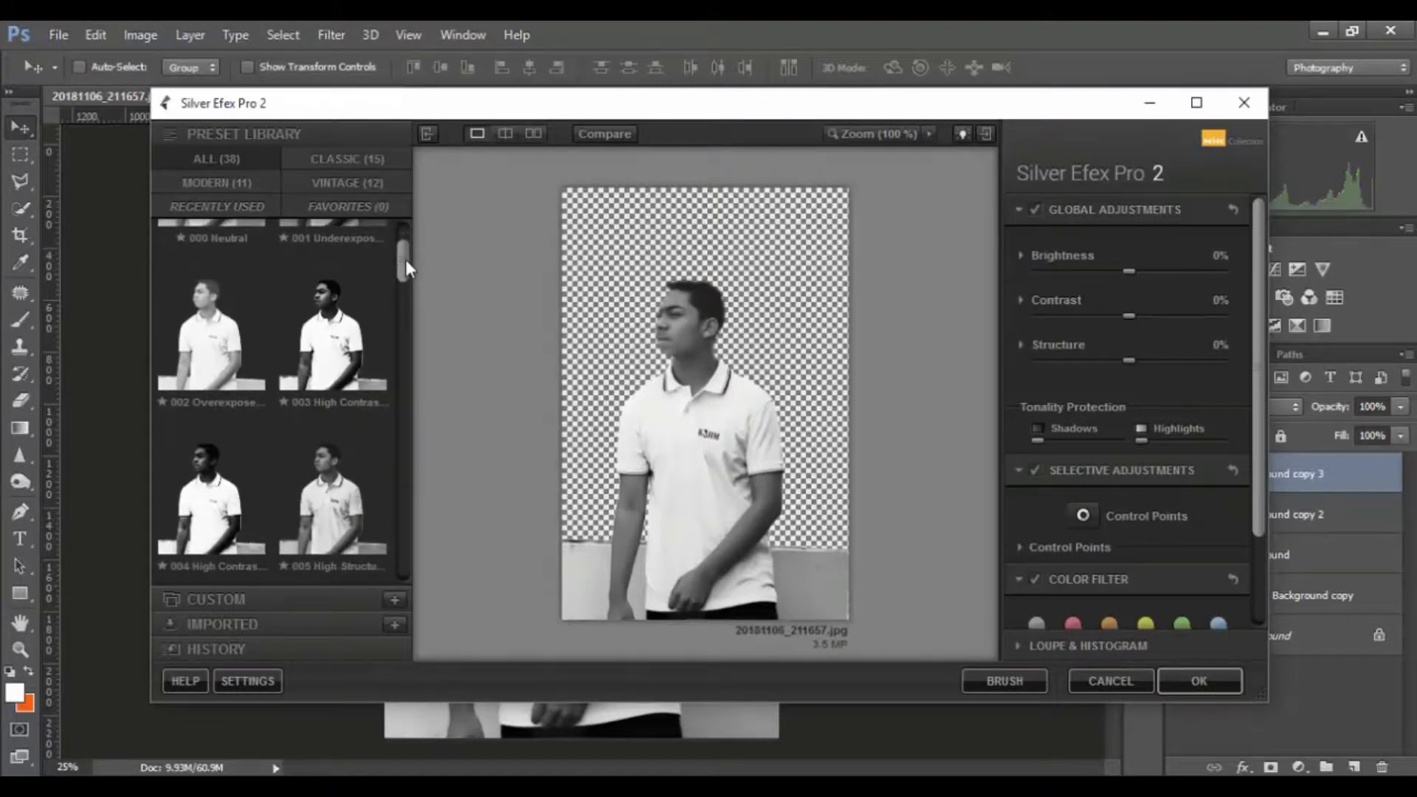
{"action": "left_click", "coordinate": [221, 462]}
{"action": "left_click", "coordinate": [221, 355]}
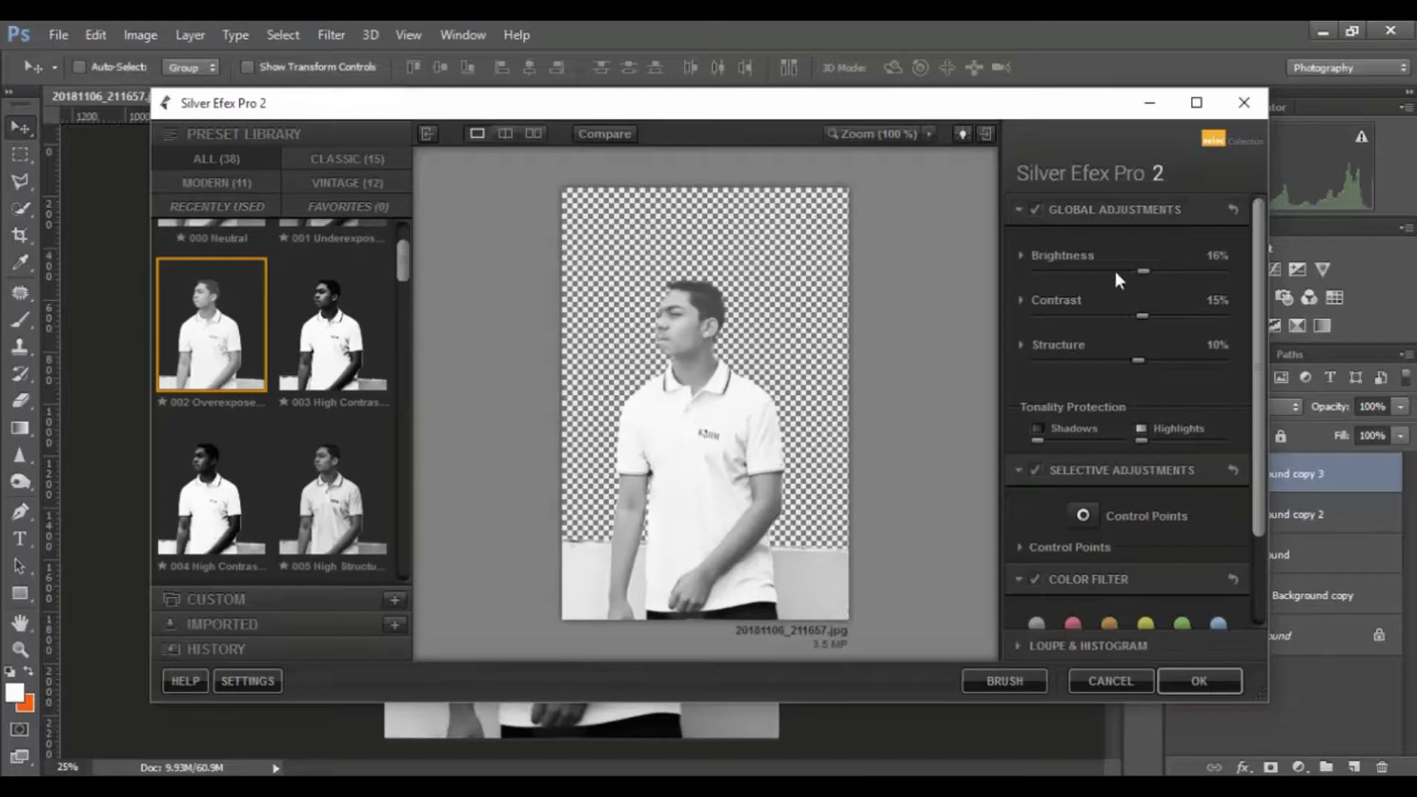
{"action": "mouse_move", "coordinate": [1143, 271]}
{"action": "left_mouse_down"}
{"action": "mouse_move", "coordinate": [1107, 271]}
{"action": "mouse_move", "coordinate": [1120, 362]}
{"action": "left_mouse_up"}
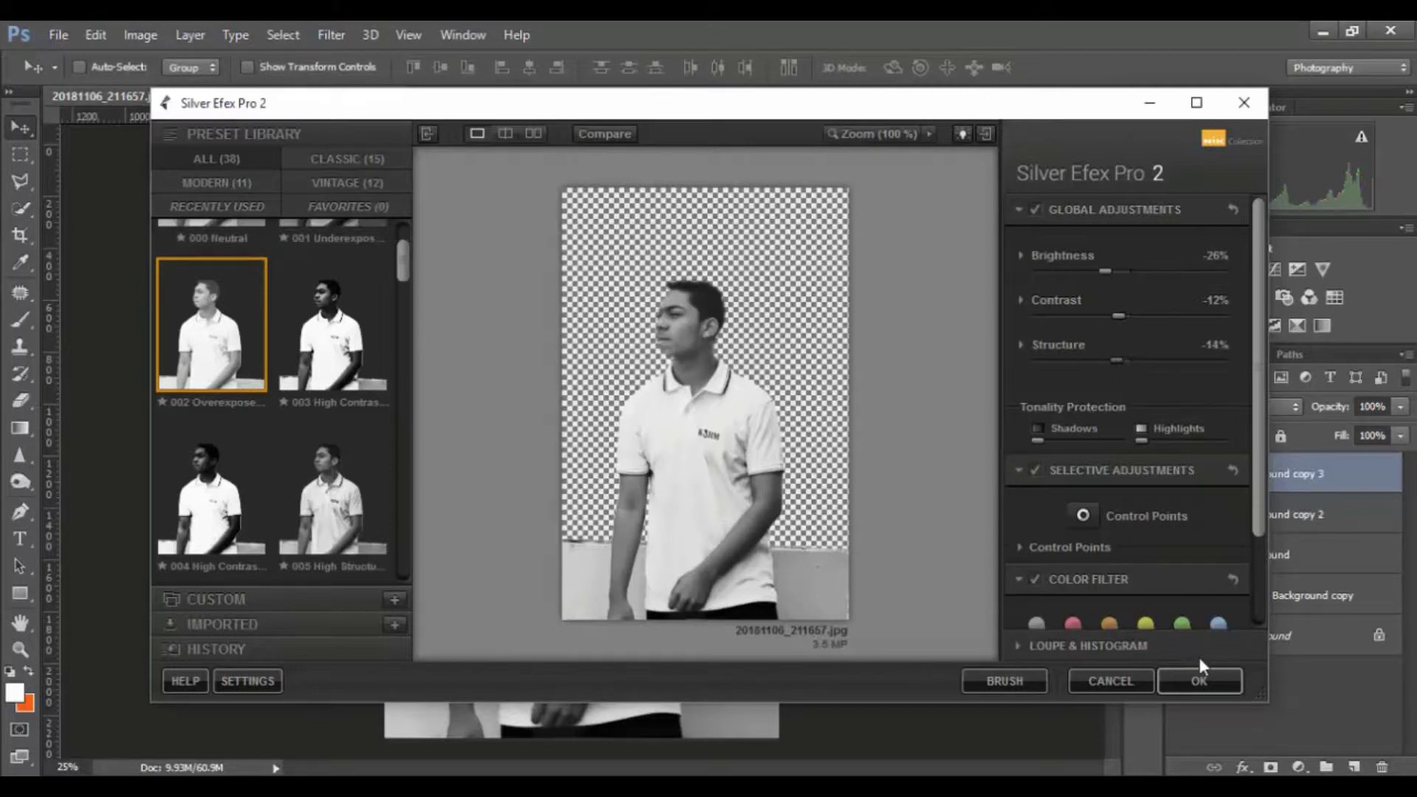
{"action": "left_click", "coordinate": [1200, 679]}
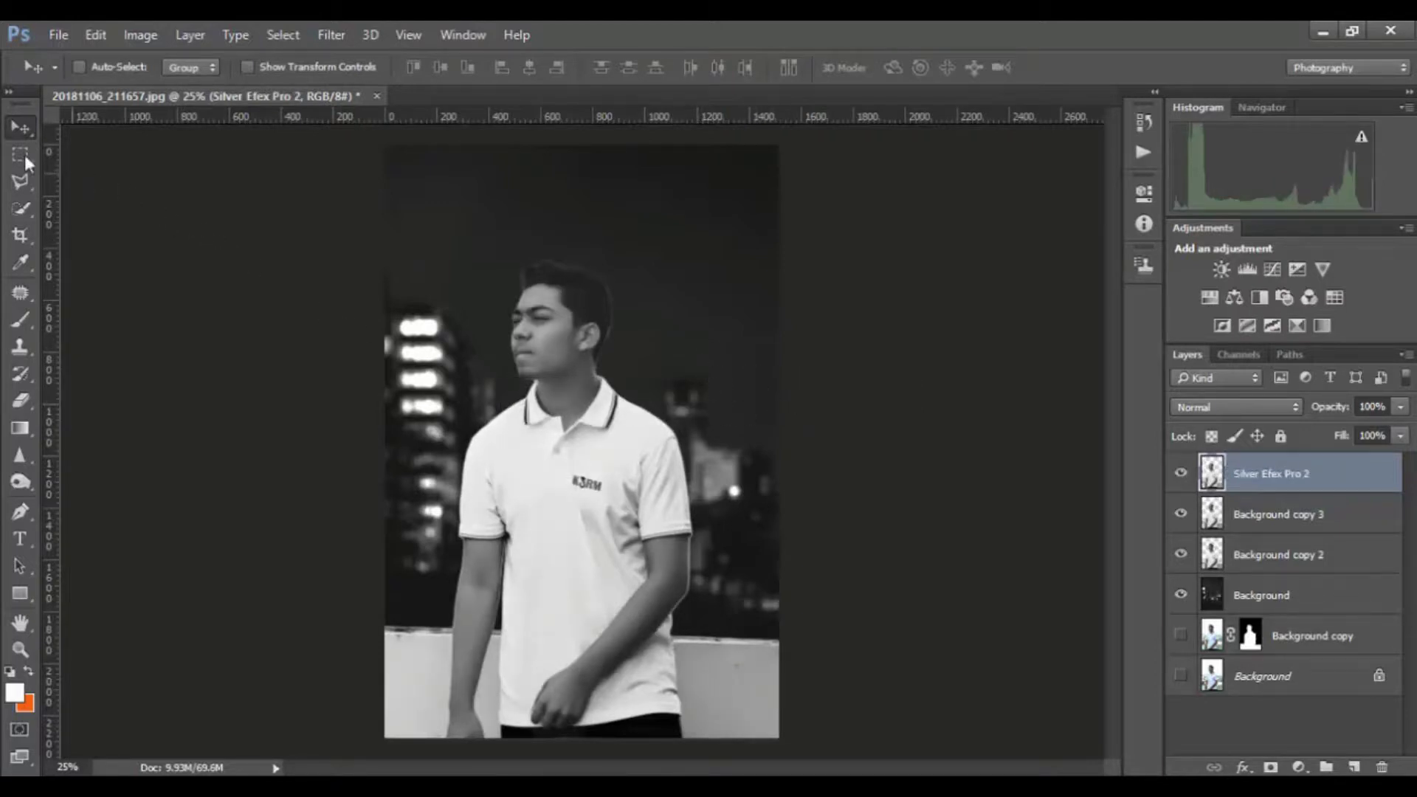
Open the moon-and-clouds photo, copy it into the portrait document, and close the original
{"action": "left_click", "coordinate": [55, 37]}
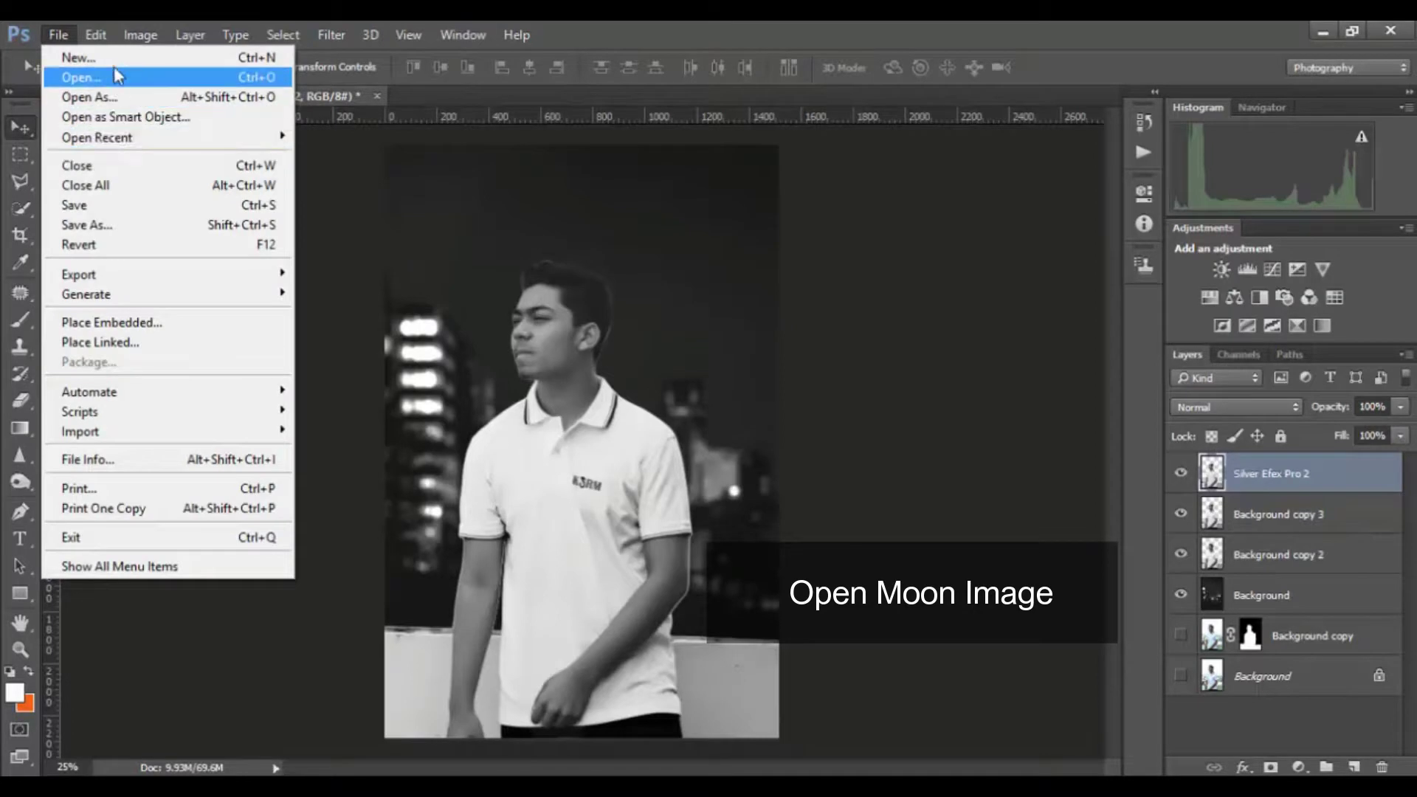
{"action": "left_click", "coordinate": [164, 78]}
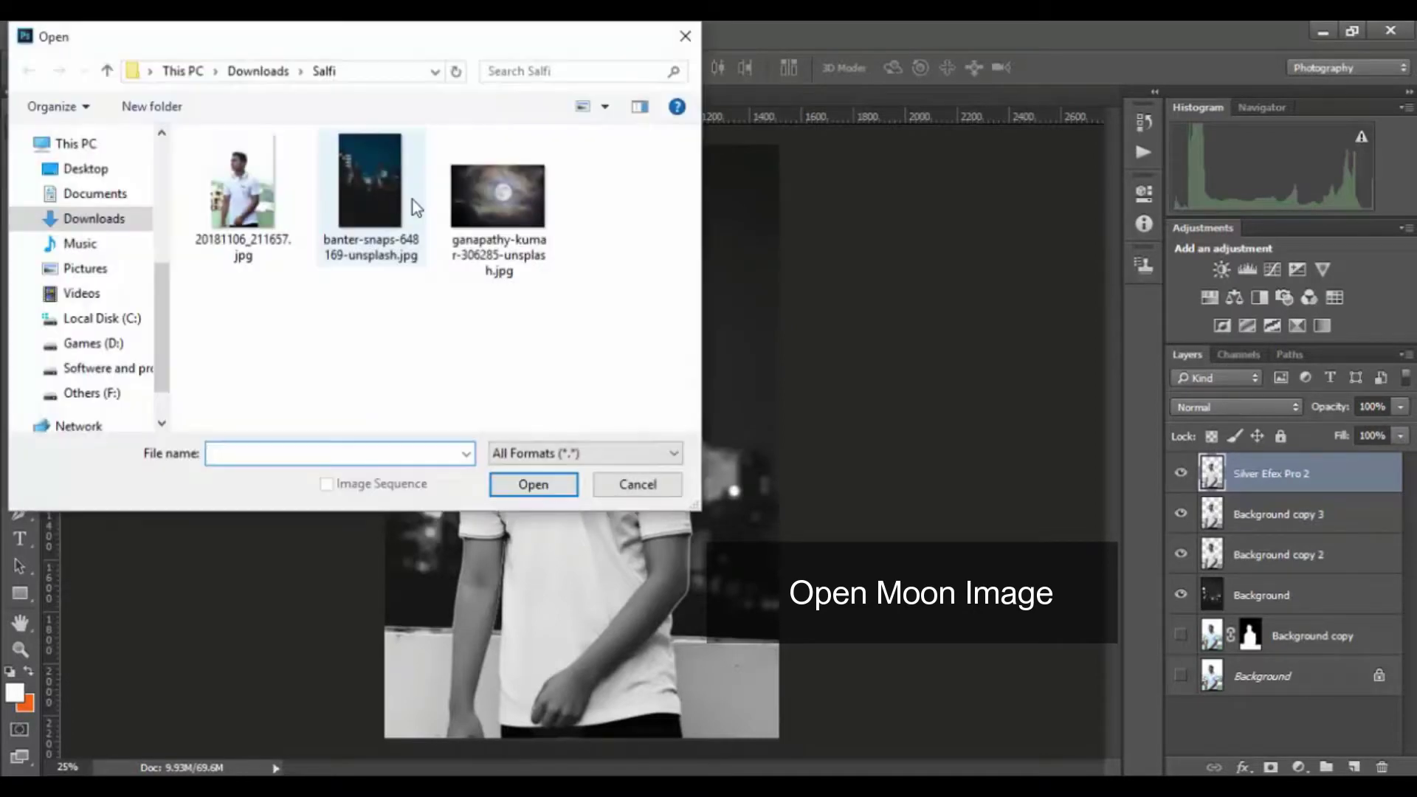
{"action": "left_click", "coordinate": [499, 199]}
{"action": "left_click", "coordinate": [563, 488]}
{"action": "left_click_drag", "start_coordinate": [582, 122], "coordinate": [1353, 71]}
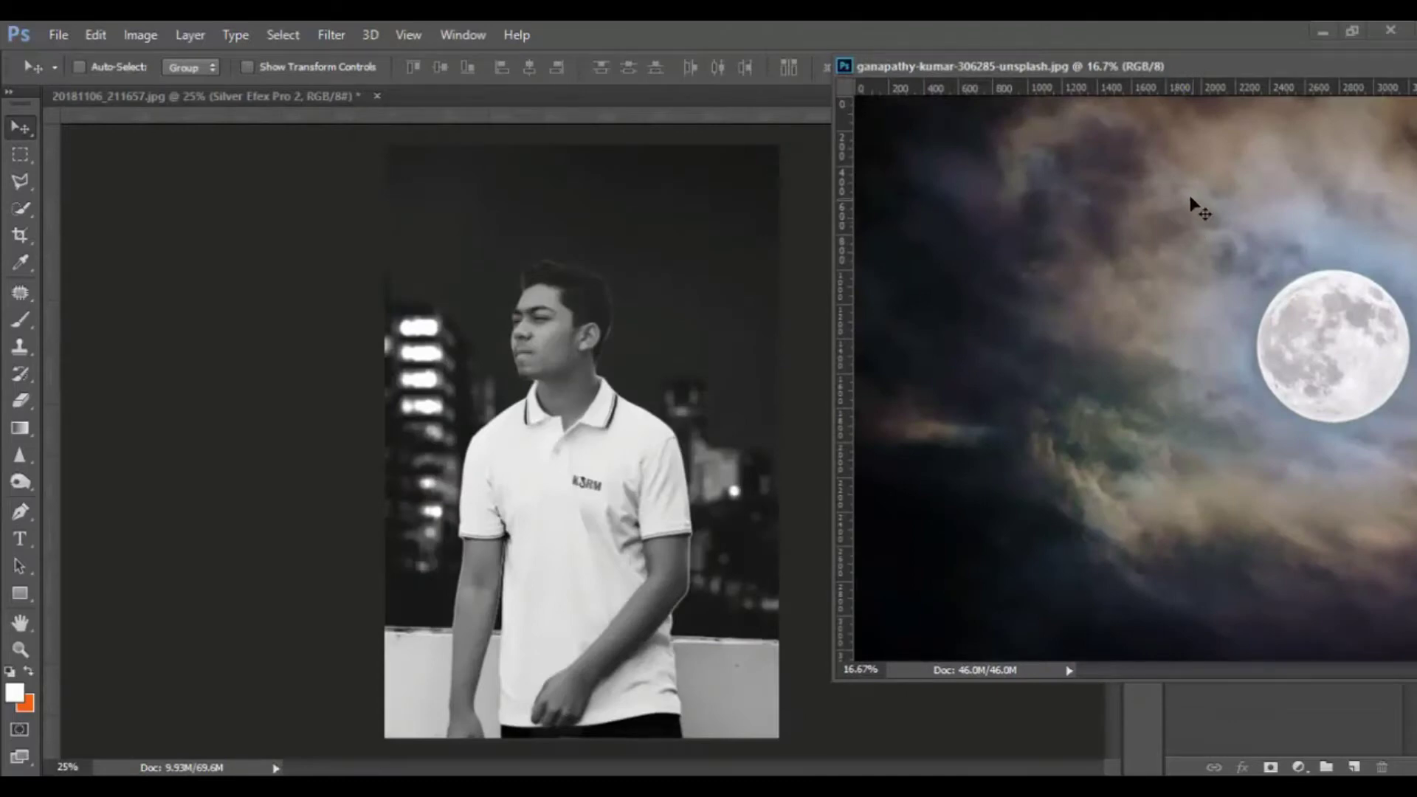
{"action": "left_click_drag", "start_coordinate": [1180, 225], "coordinate": [603, 322]}
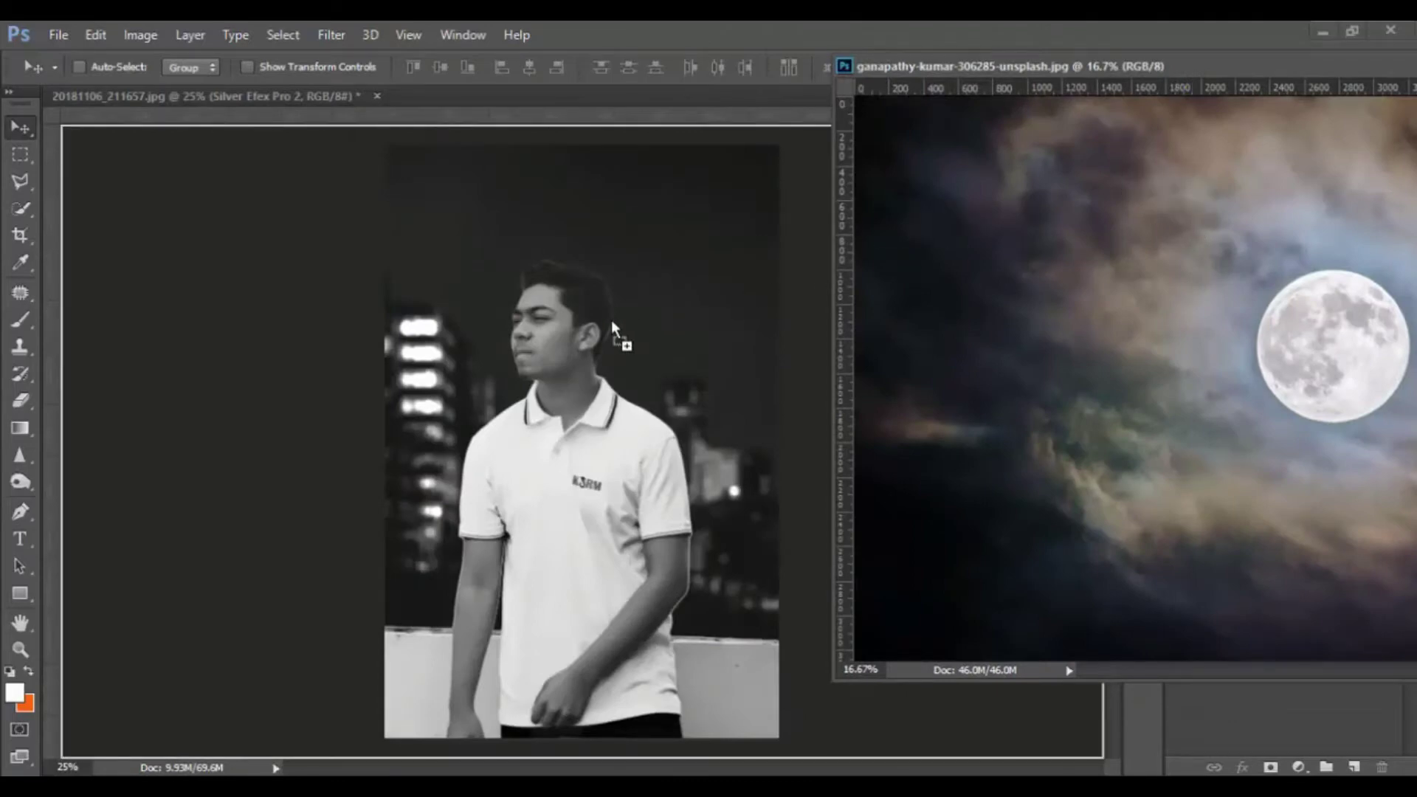
{"action": "left_click_drag", "start_coordinate": [1083, 63], "coordinate": [457, 231]}
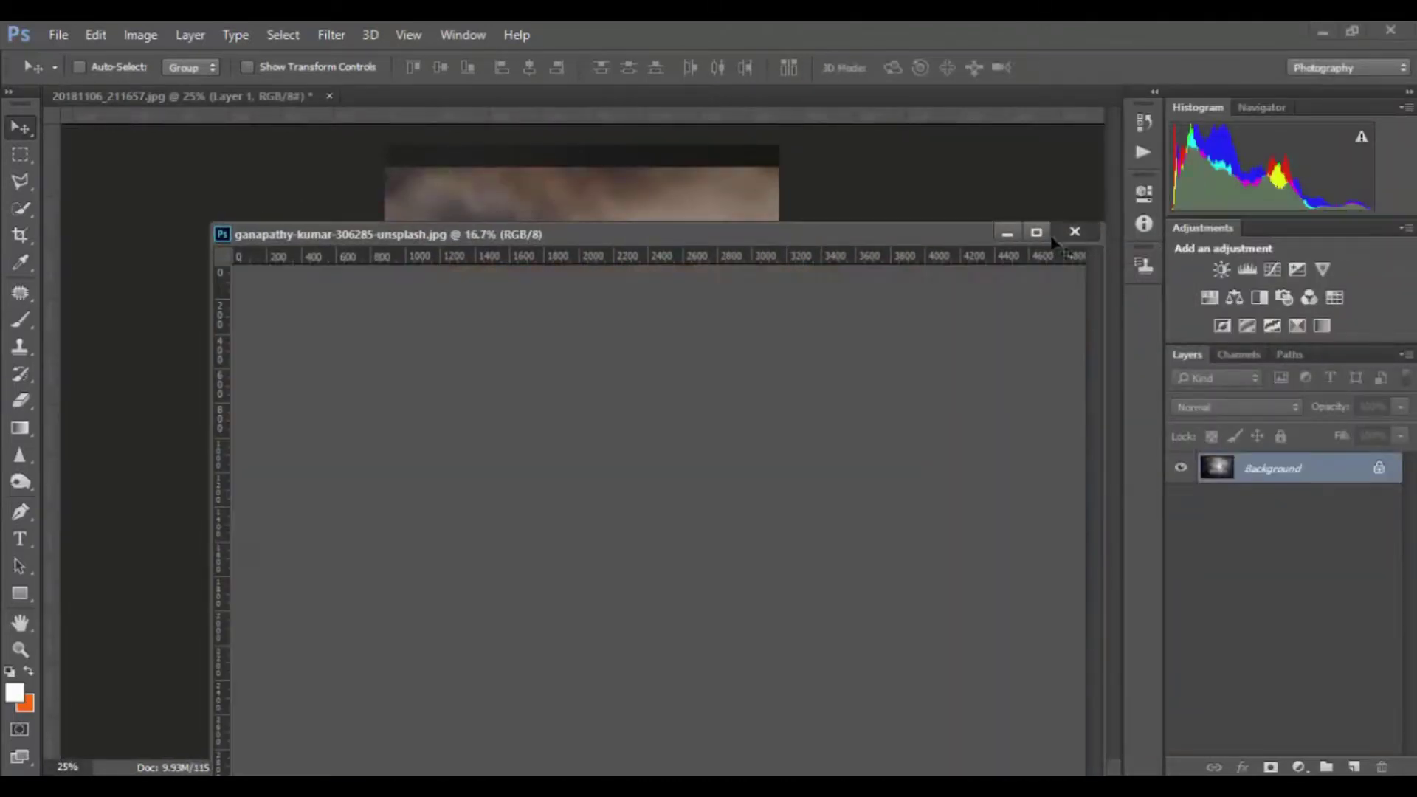
{"action": "left_click", "coordinate": [1075, 232]}
Scale the moon layer to about 59% over the upper part of the canvas
{"action": "mouse_move", "coordinate": [702, 323]}
{"action": "left_mouse_down"}
{"action": "mouse_move", "coordinate": [373, 421]}
{"action": "mouse_move", "coordinate": [620, 364]}
{"action": "mouse_move", "coordinate": [422, 350]}
{"action": "left_mouse_up"}
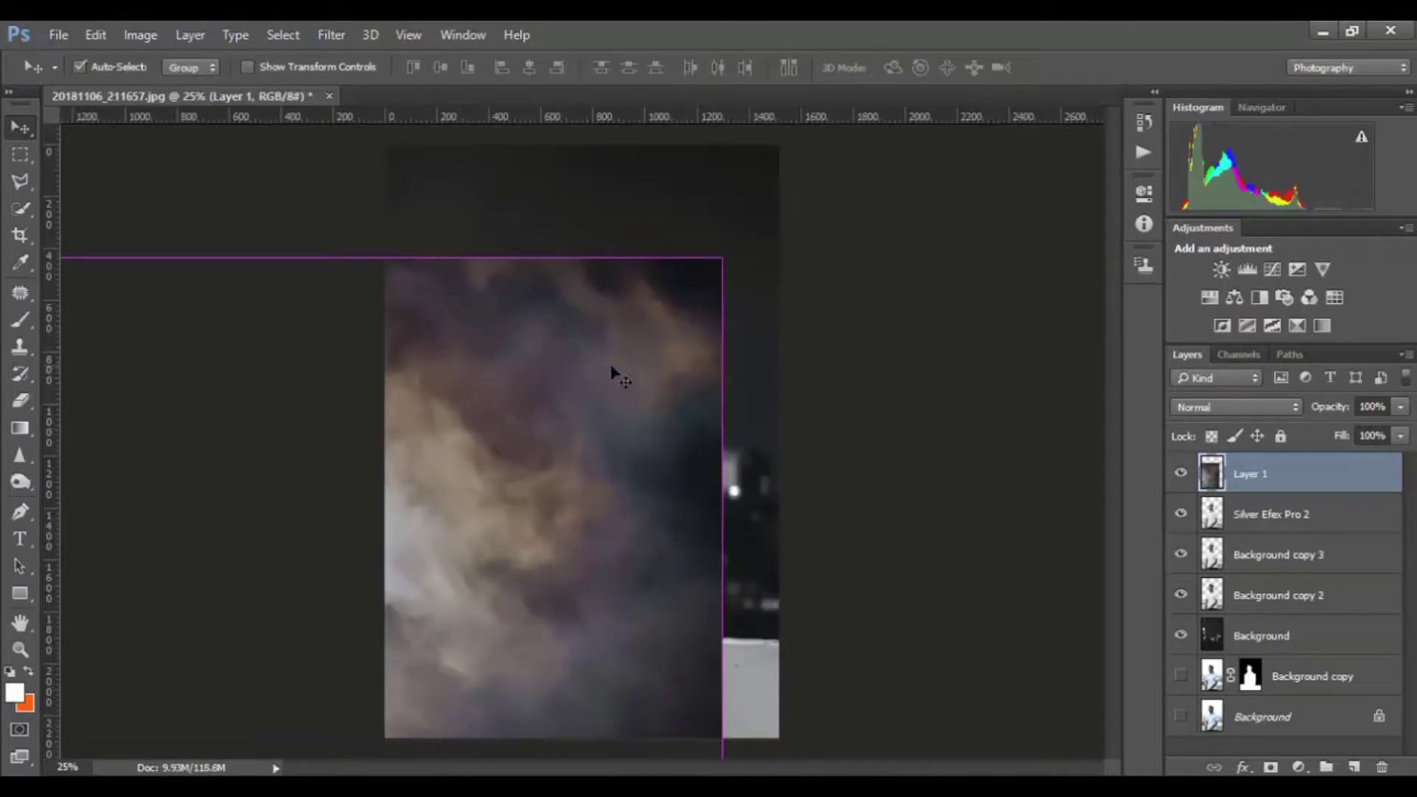
{"action": "key", "text": "ctrl+t"}
{"action": "mouse_move", "coordinate": [701, 275]}
{"action": "left_mouse_down"}
{"action": "mouse_move", "coordinate": [468, 430]}
{"action": "mouse_move", "coordinate": [887, 92]}
{"action": "left_mouse_up"}
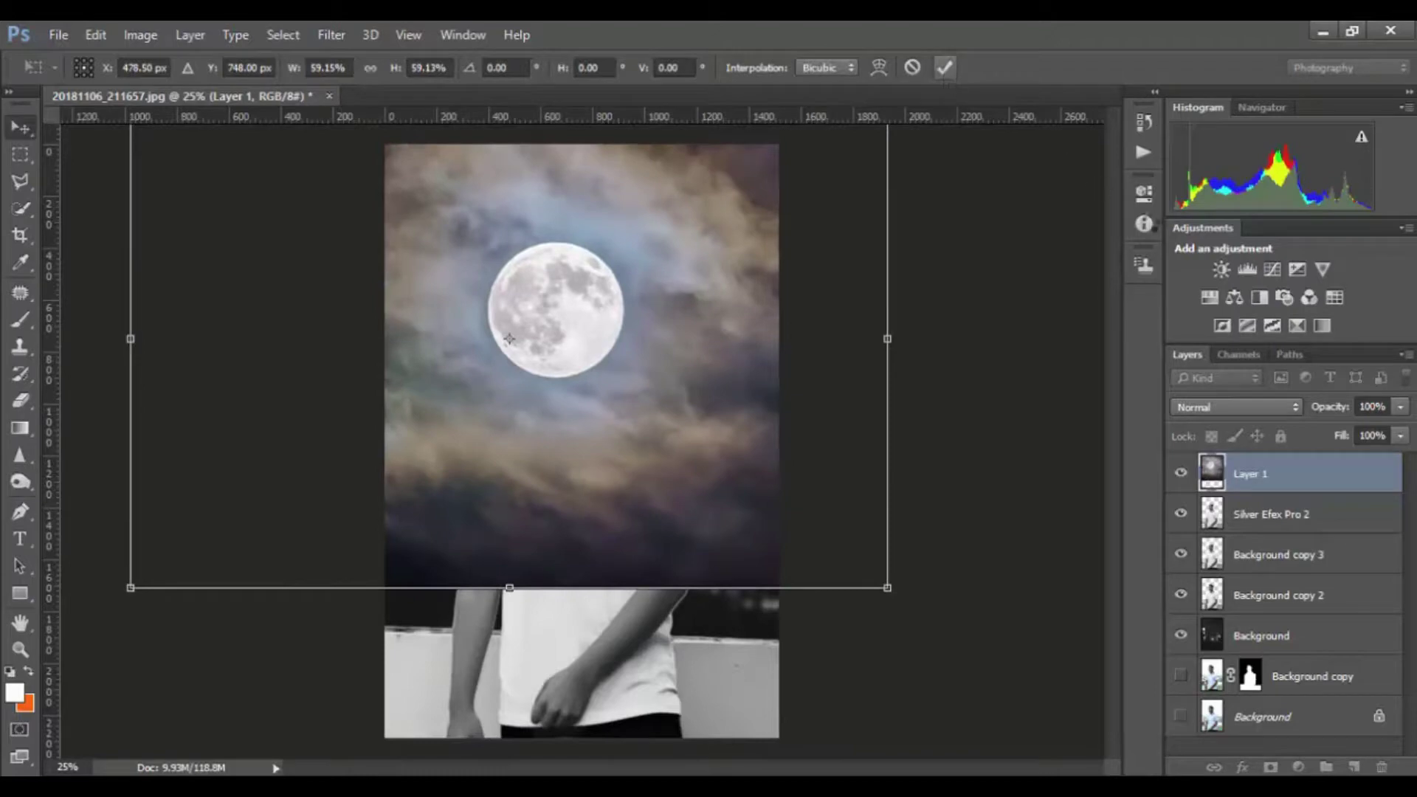
{"action": "left_click", "coordinate": [944, 69]}
{"action": "mouse_move", "coordinate": [1301, 475]}
{"action": "left_mouse_down"}
{"action": "mouse_move", "coordinate": [1342, 625]}
{"action": "mouse_move", "coordinate": [1303, 472]}
{"action": "left_mouse_up"}
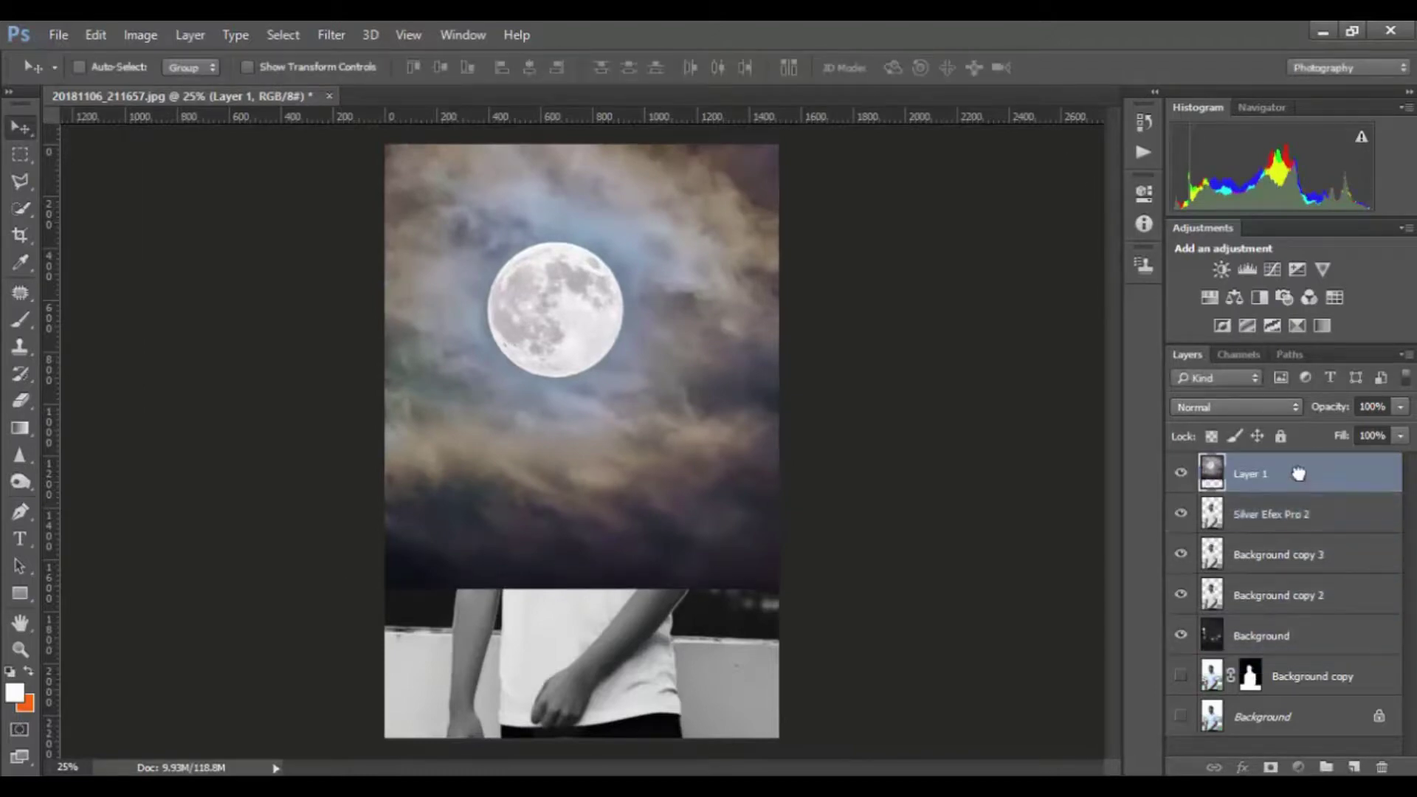
Set Layer 1 to Soft Light and move it below the Silver Efex Pro 2 layer
{"action": "left_click", "coordinate": [1255, 407]}
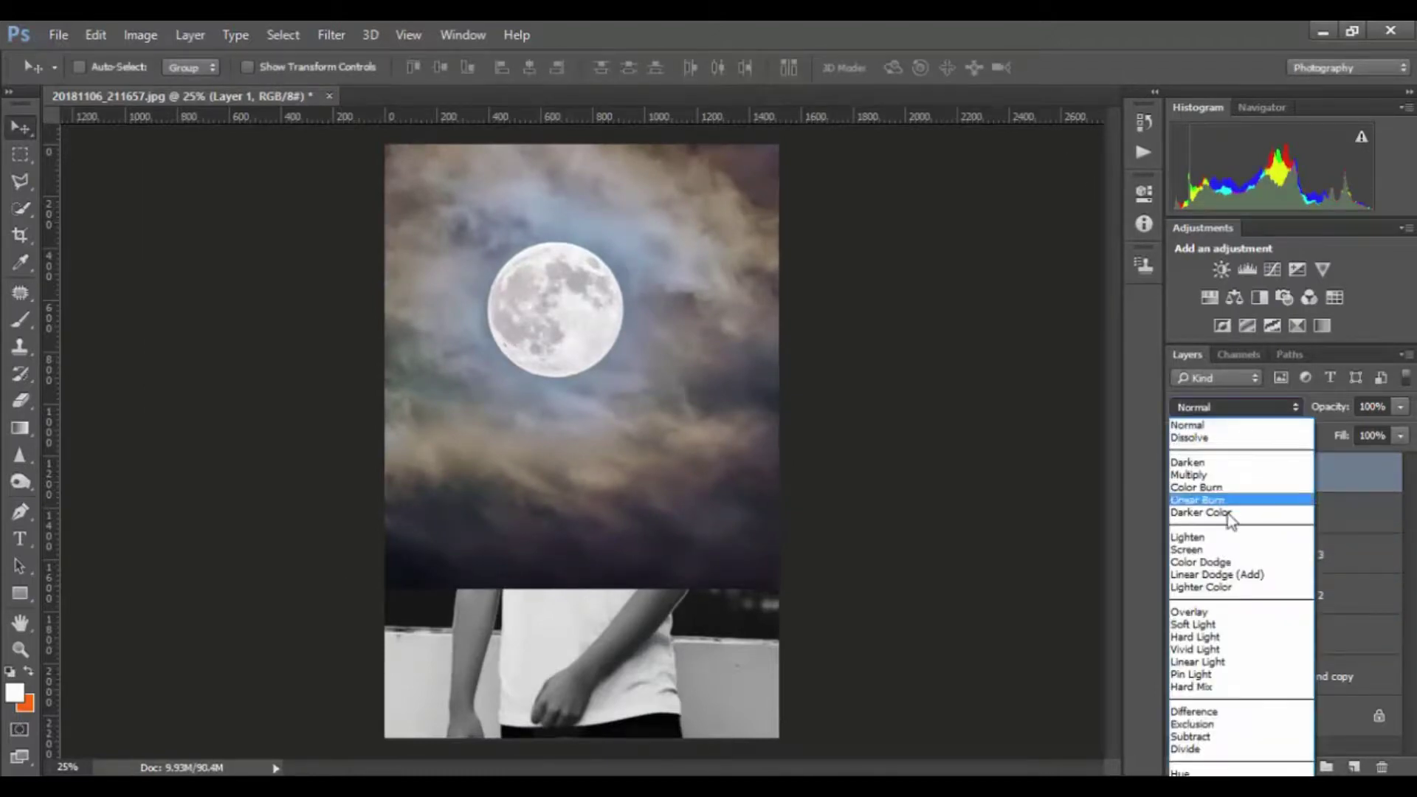
{"action": "left_click", "coordinate": [1216, 624]}
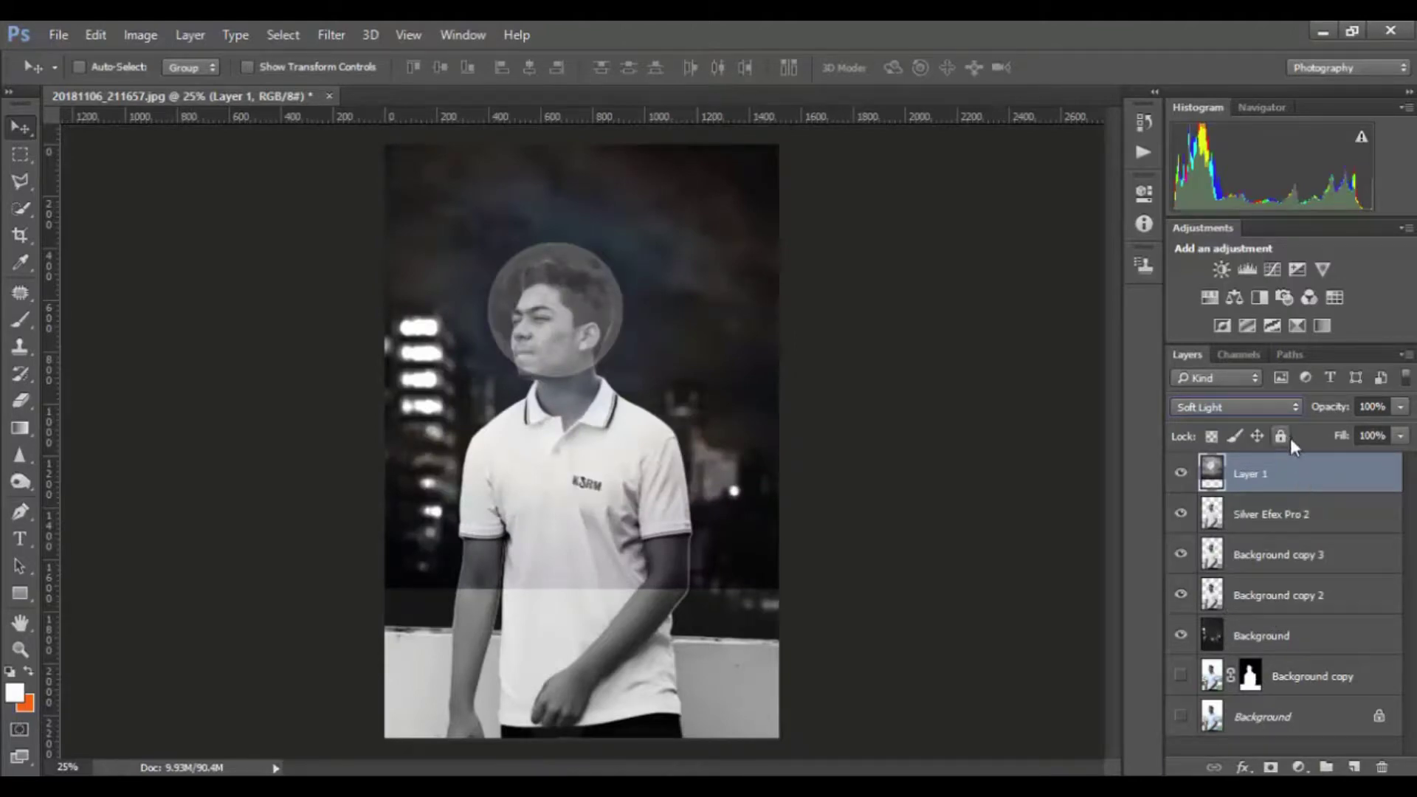
{"action": "left_click_drag", "start_coordinate": [1301, 484], "coordinate": [1289, 526]}
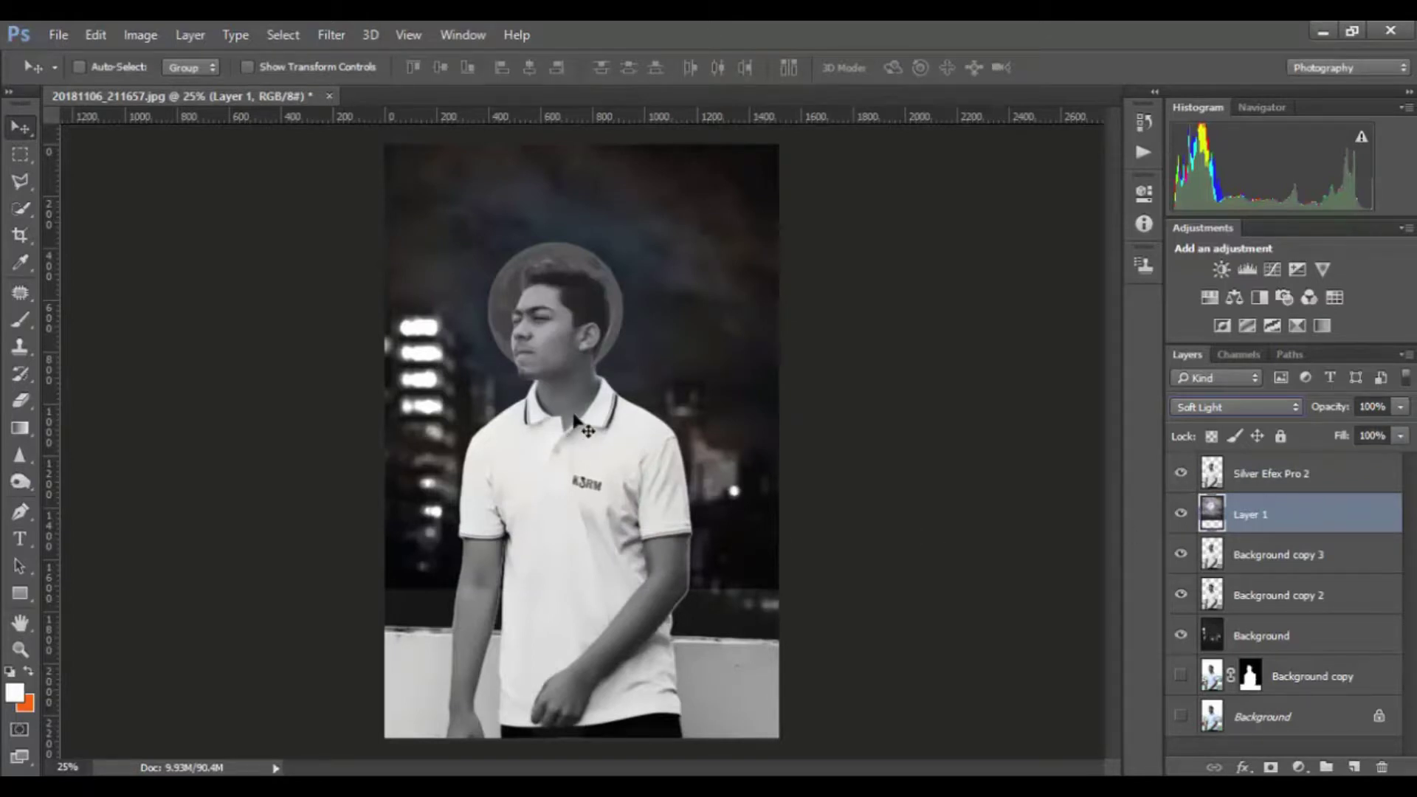
Move the moon up-left and scale the moon-and-sky layer down to about 77%
{"action": "left_click_drag", "start_coordinate": [646, 303], "coordinate": [579, 236]}
{"action": "key", "text": "ctrl"}
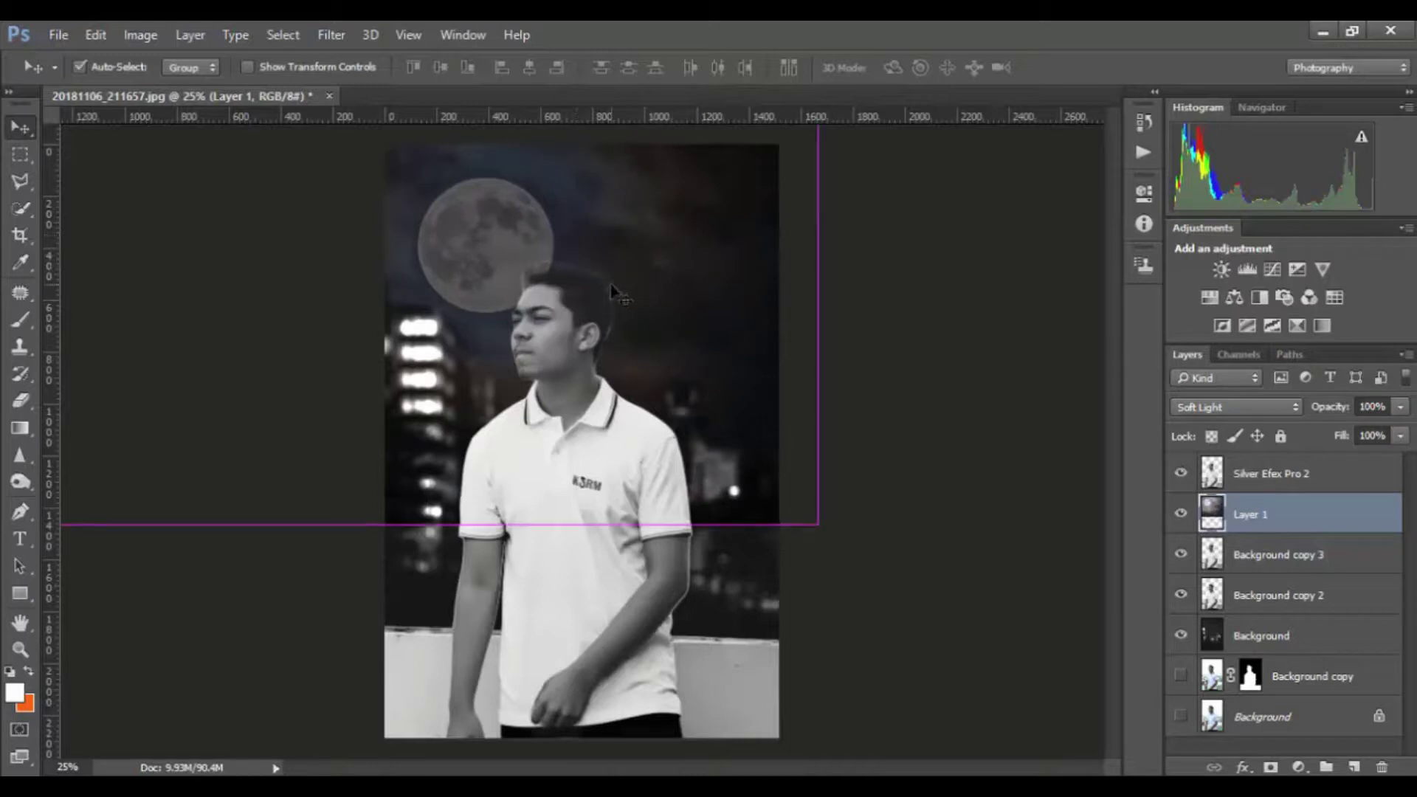
{"action": "key", "text": "ctrl+minus"}
{"action": "key", "text": "ctrl+t"}
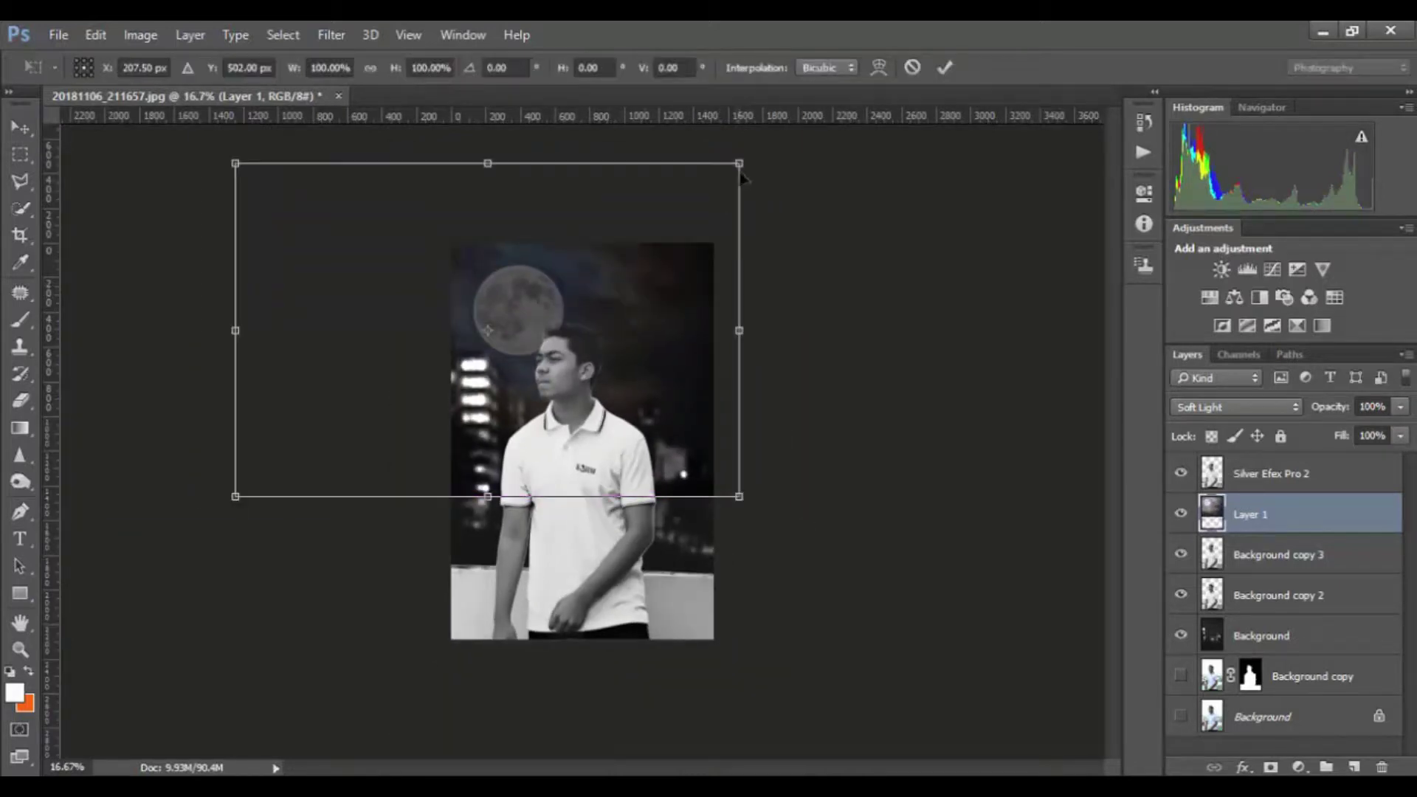
{"action": "mouse_move", "coordinate": [740, 163]}
{"action": "left_mouse_down"}
{"action": "mouse_move", "coordinate": [687, 198]}
{"action": "mouse_move", "coordinate": [679, 225]}
{"action": "mouse_move", "coordinate": [677, 190]}
{"action": "left_mouse_up"}
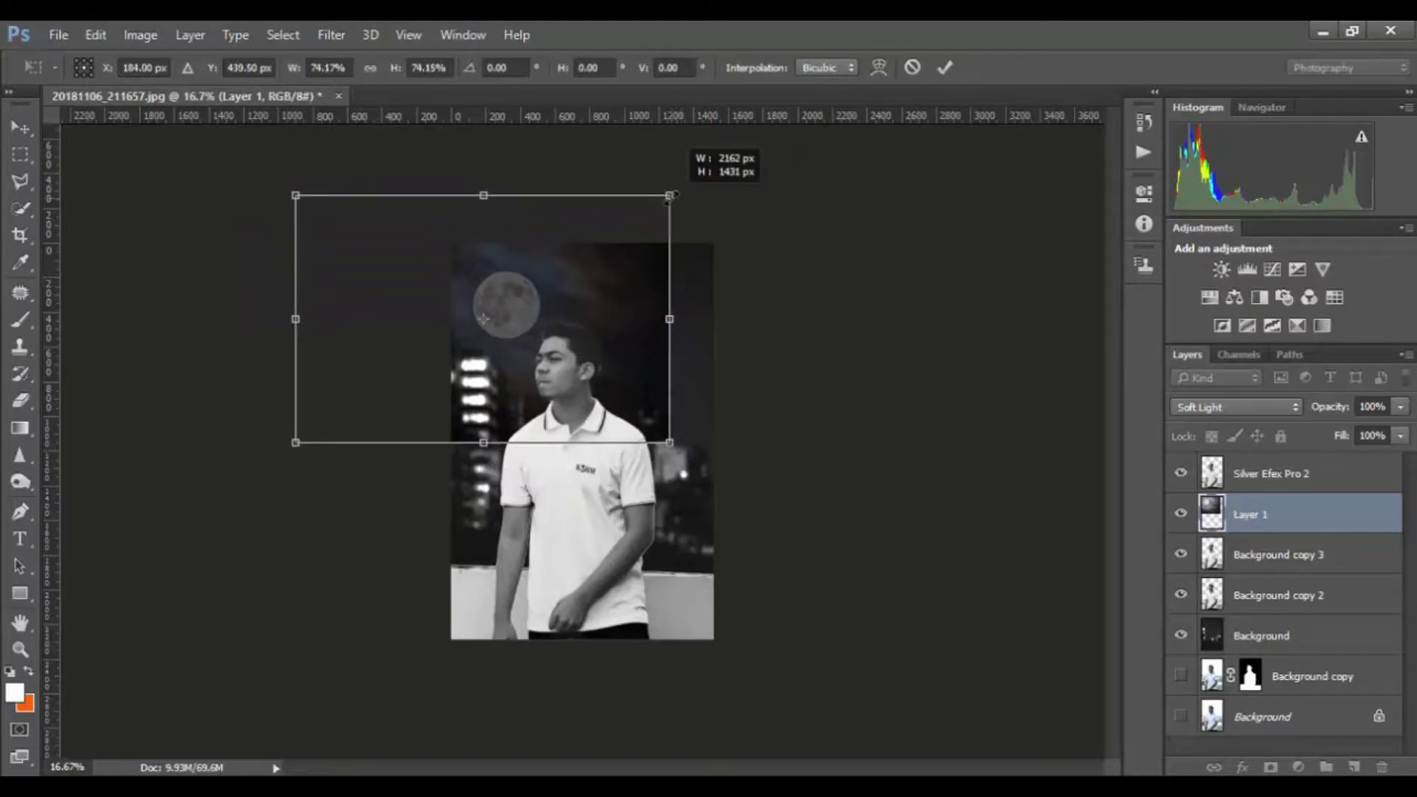
{"action": "left_click_drag", "start_coordinate": [657, 259], "coordinate": [647, 264]}
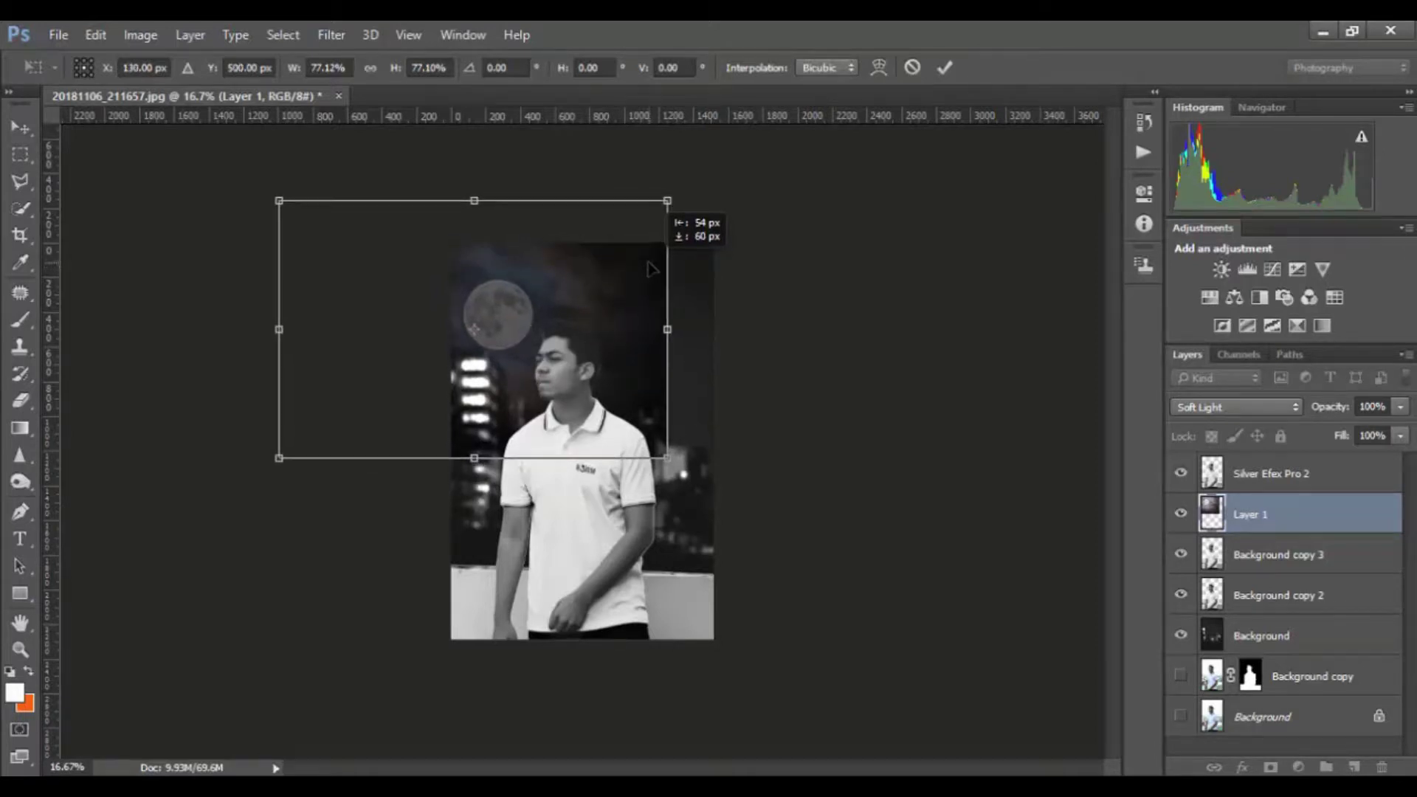
{"action": "left_click", "coordinate": [944, 67]}
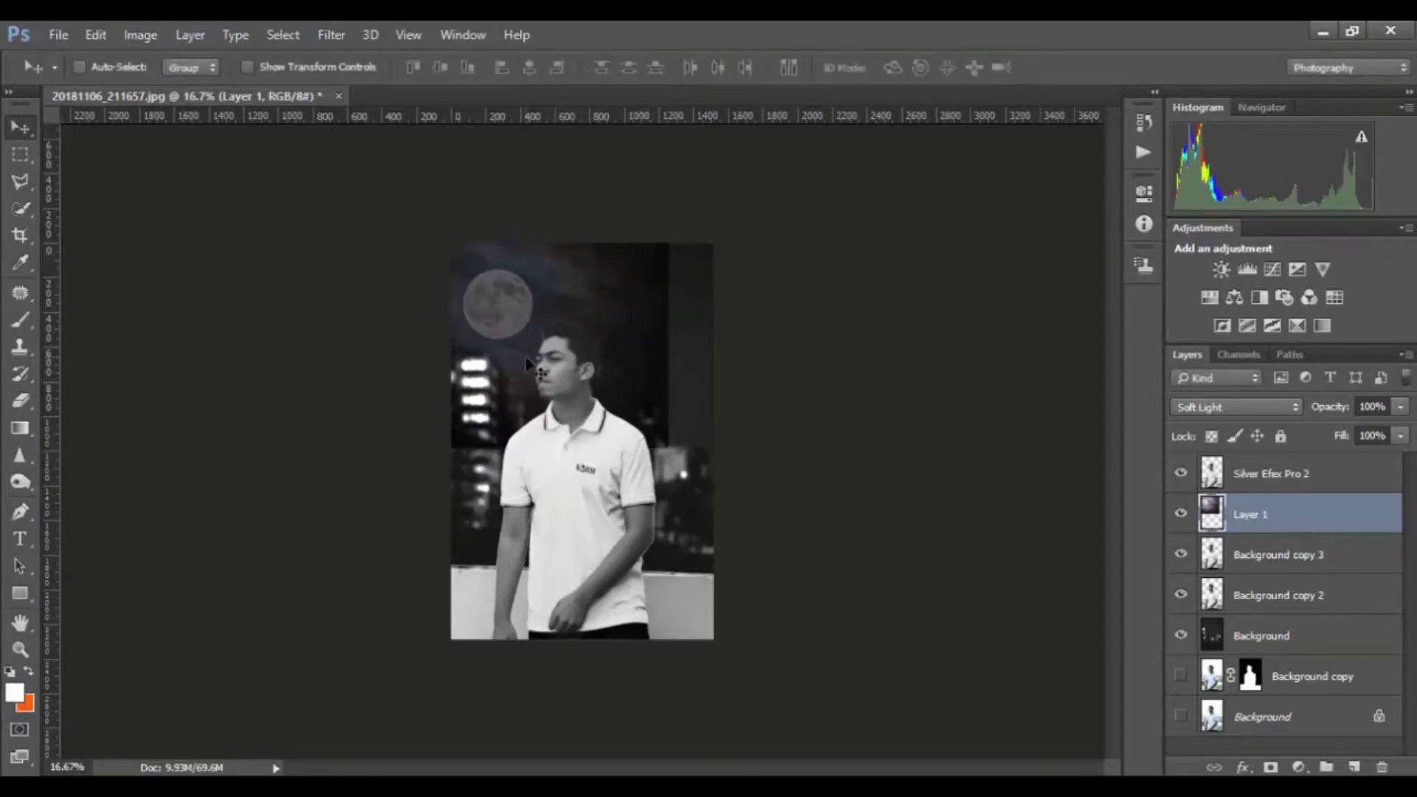
Nudge the moon layer right, then transform it back slightly left
{"action": "left_click_drag", "start_coordinate": [526, 363], "coordinate": [614, 322]}
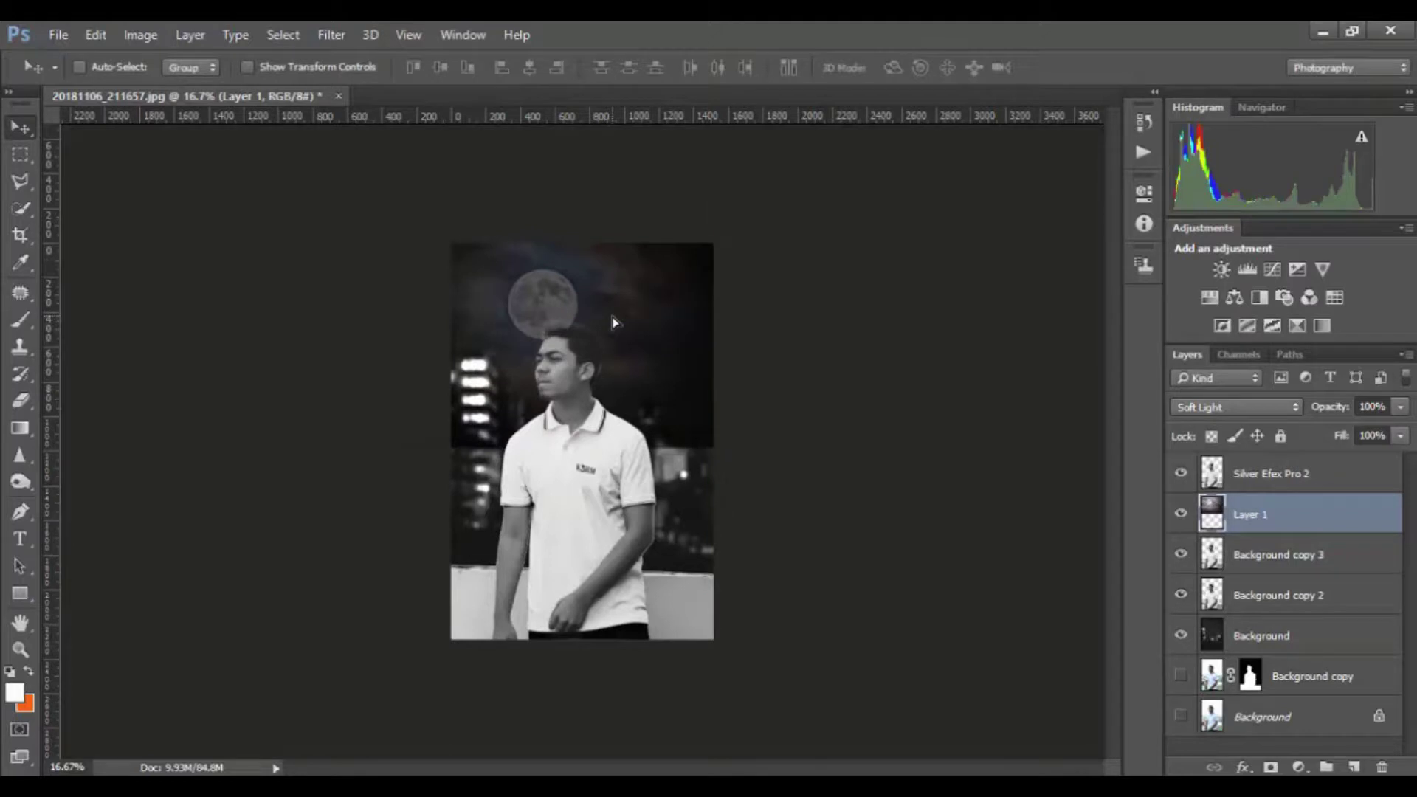
{"action": "key", "text": "ctrl+t"}
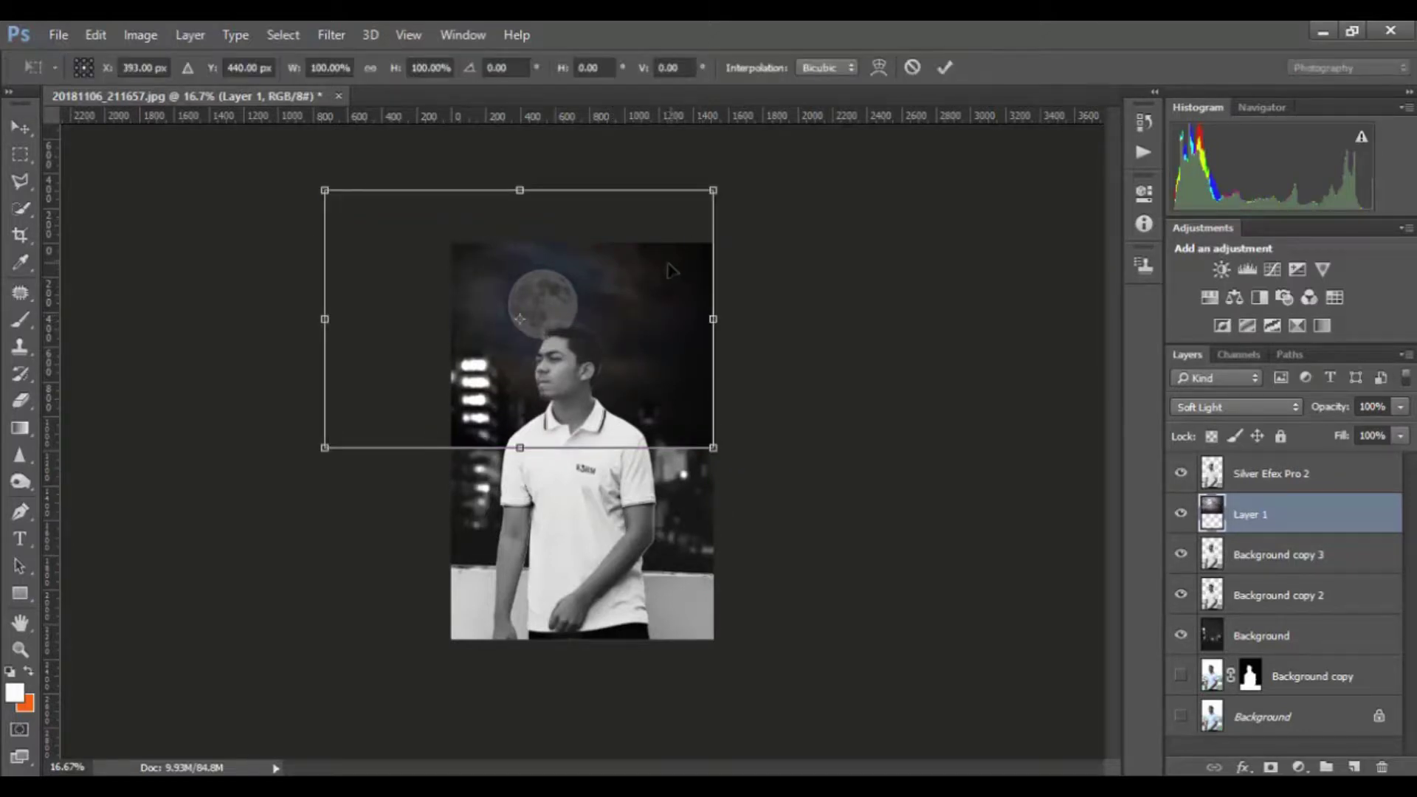
{"action": "left_click_drag", "start_coordinate": [669, 272], "coordinate": [625, 271]}
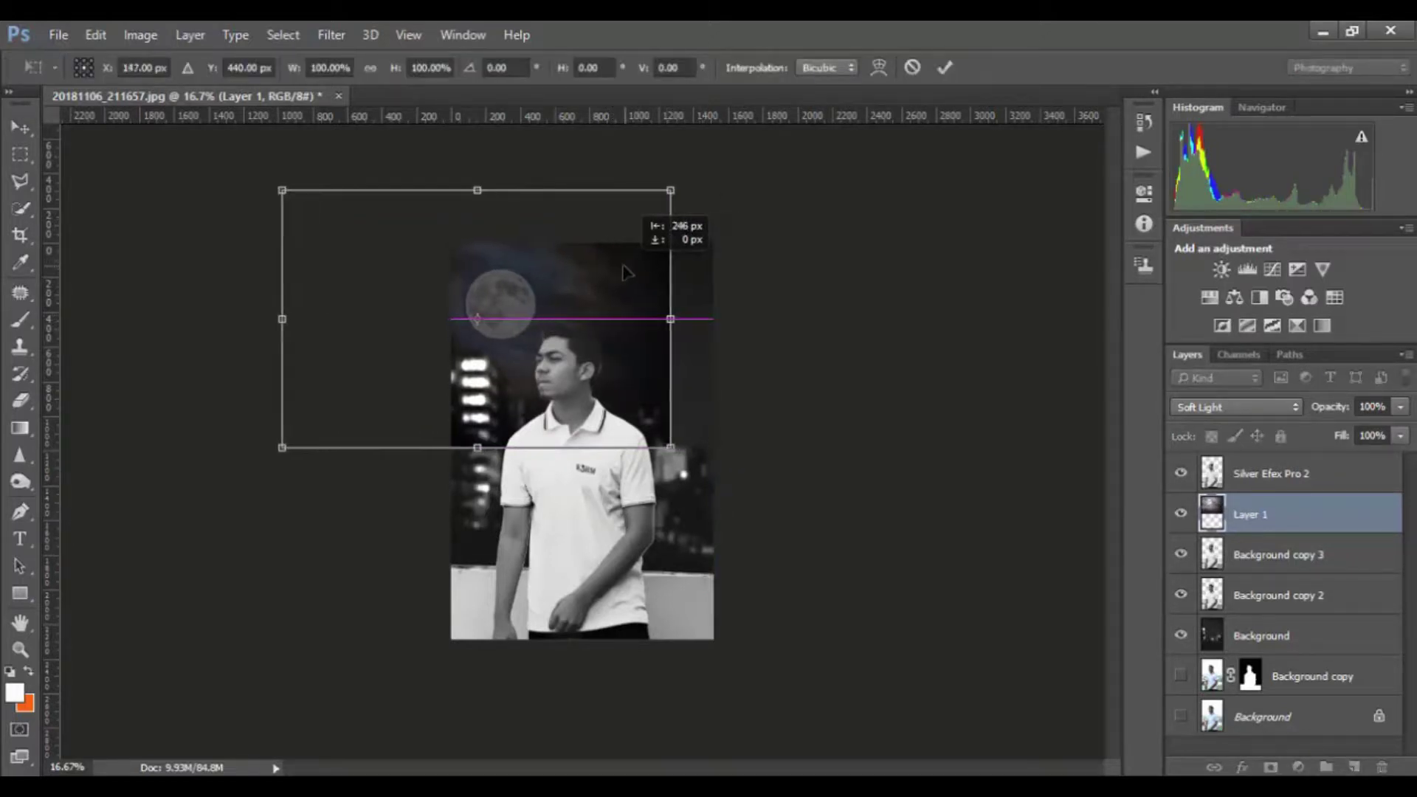
{"action": "left_click", "coordinate": [945, 67]}
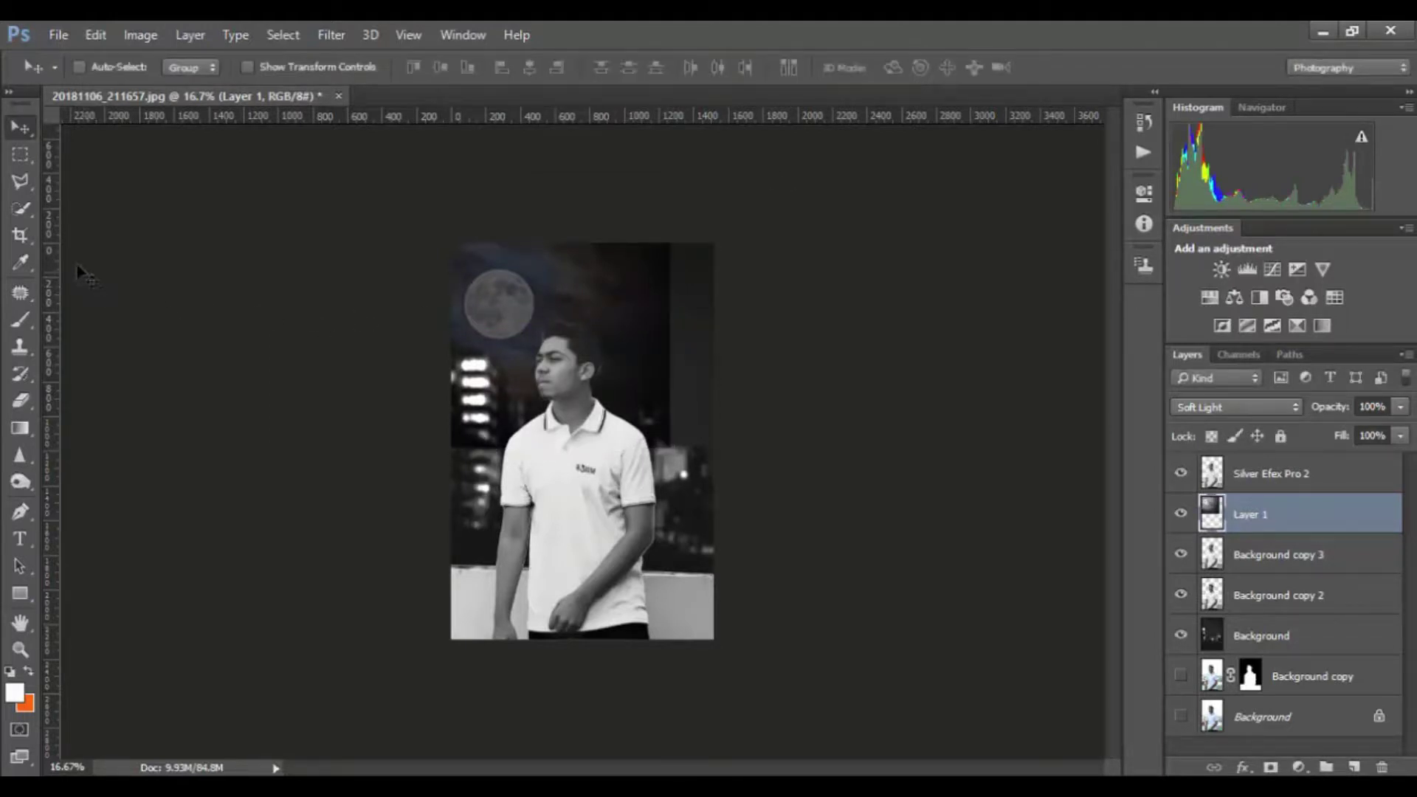
Marquee the right part of the sky layer and stretch it wider to the right
{"action": "left_click", "coordinate": [33, 156]}
{"action": "left_click_drag", "start_coordinate": [586, 242], "coordinate": [717, 445]}
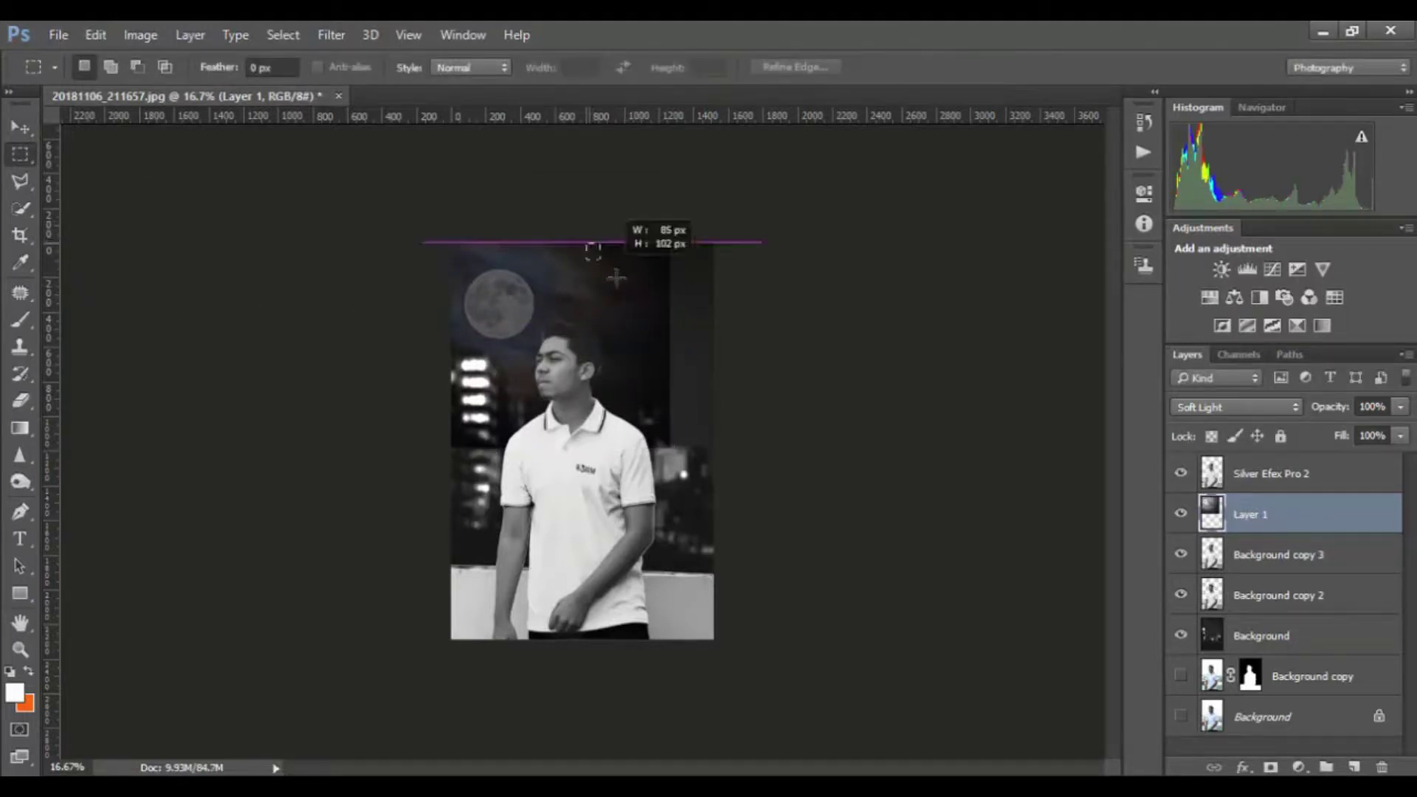
{"action": "key", "text": "ctrl+t"}
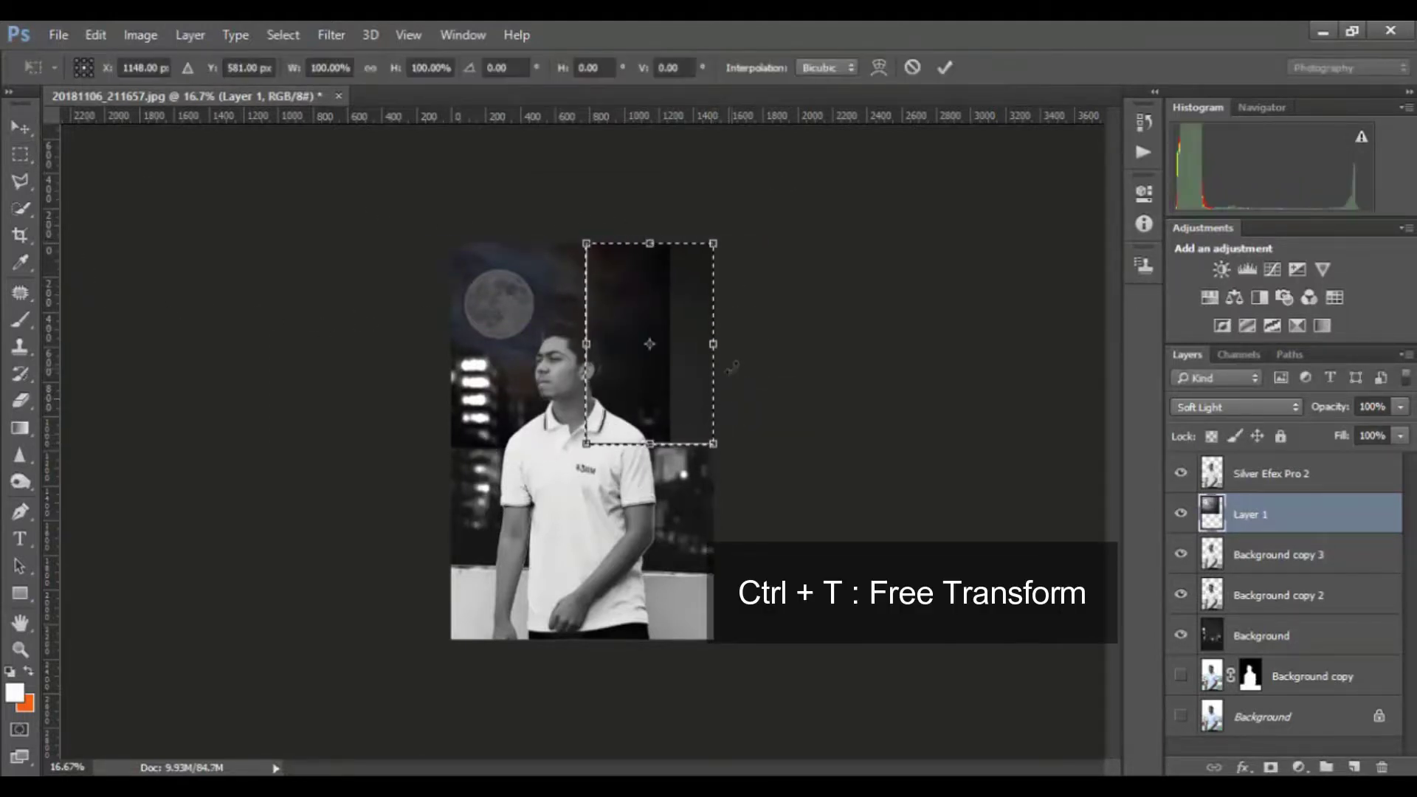
{"action": "left_click_drag", "start_coordinate": [714, 344], "coordinate": [791, 341]}
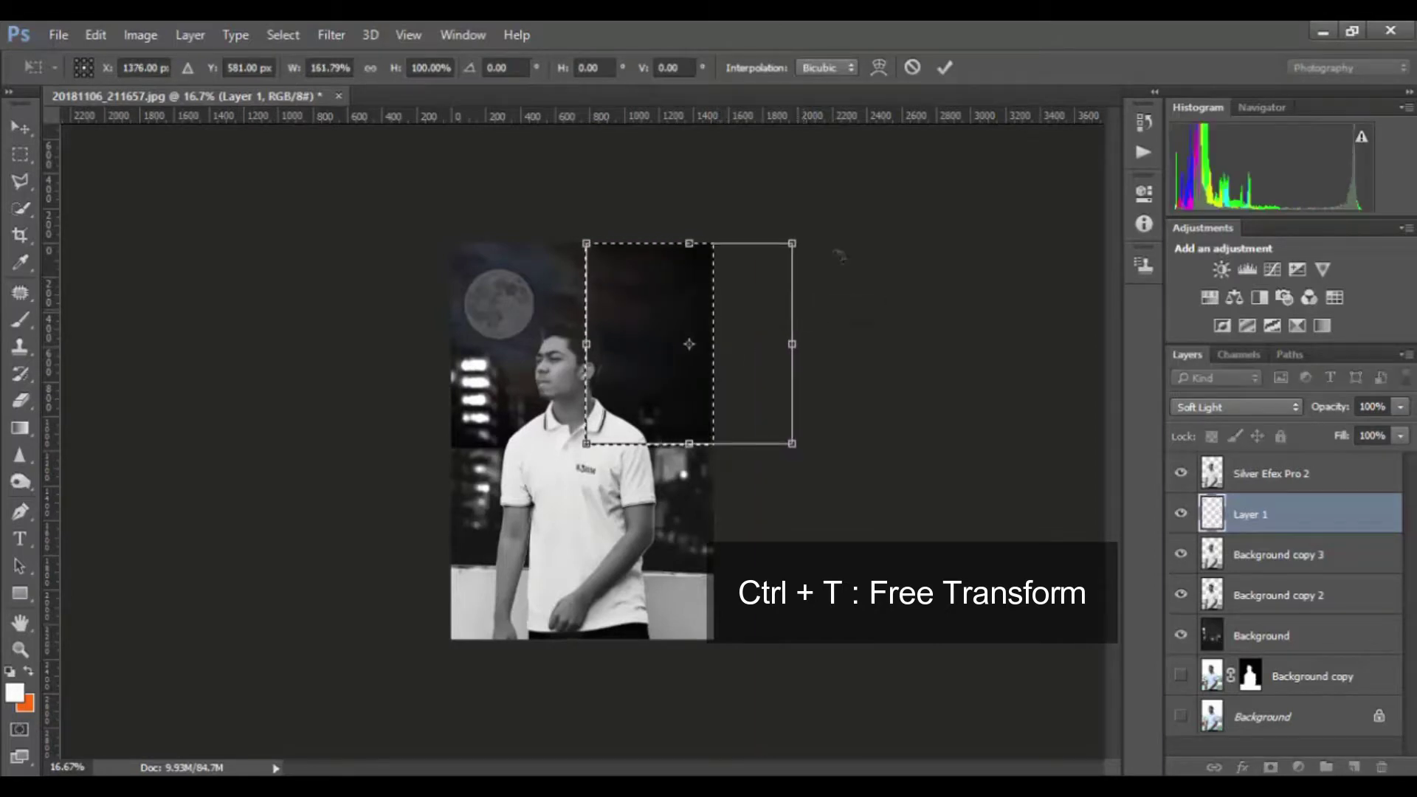
{"action": "left_click", "coordinate": [945, 67]}
{"action": "key", "text": "ctrl+d"}
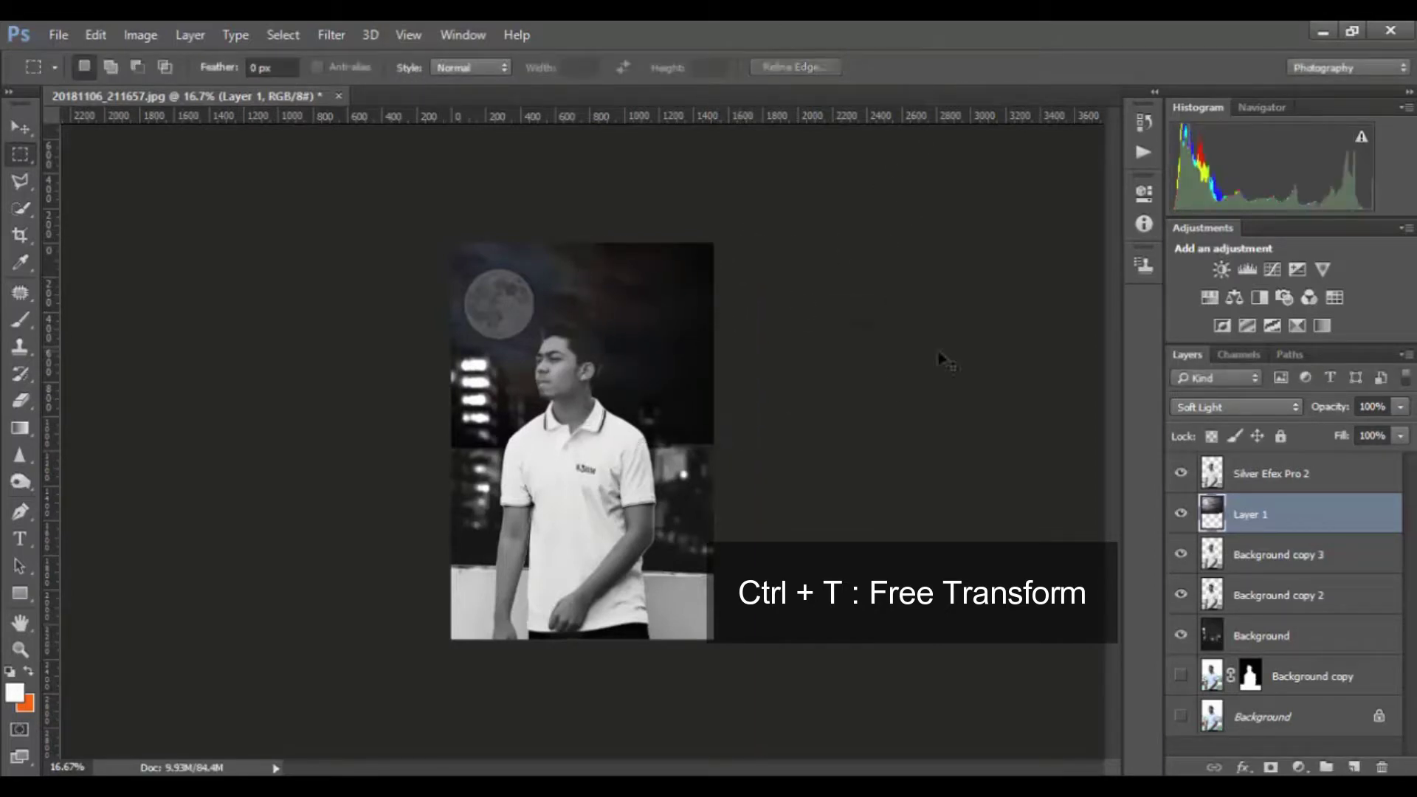
Add a layer mask and drag gradients on it to fade the sky into the buildings
{"action": "left_click", "coordinate": [1270, 768]}
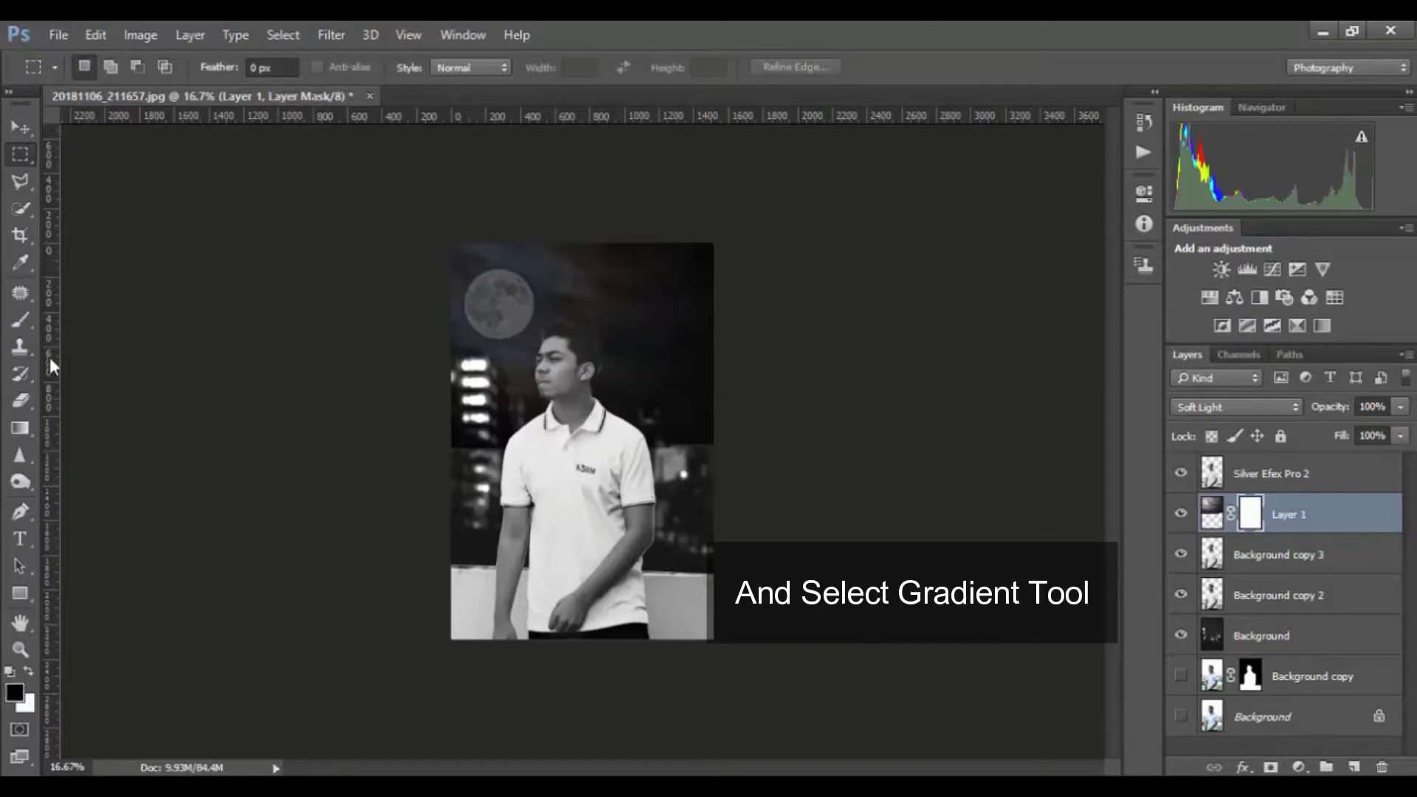
{"action": "right_click", "coordinate": [20, 428]}
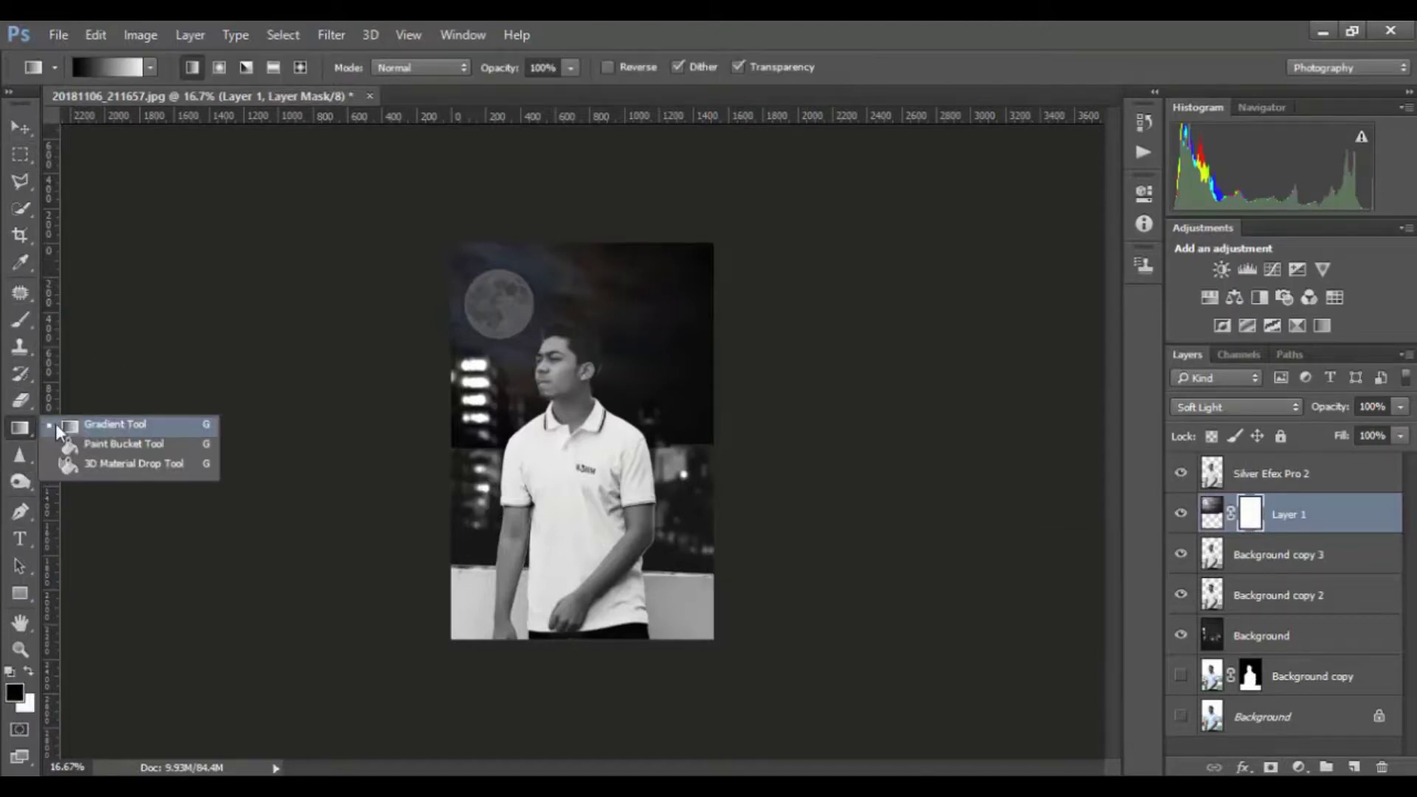
{"action": "left_click", "coordinate": [81, 426]}
{"action": "left_click_drag", "start_coordinate": [575, 472], "coordinate": [589, 356]}
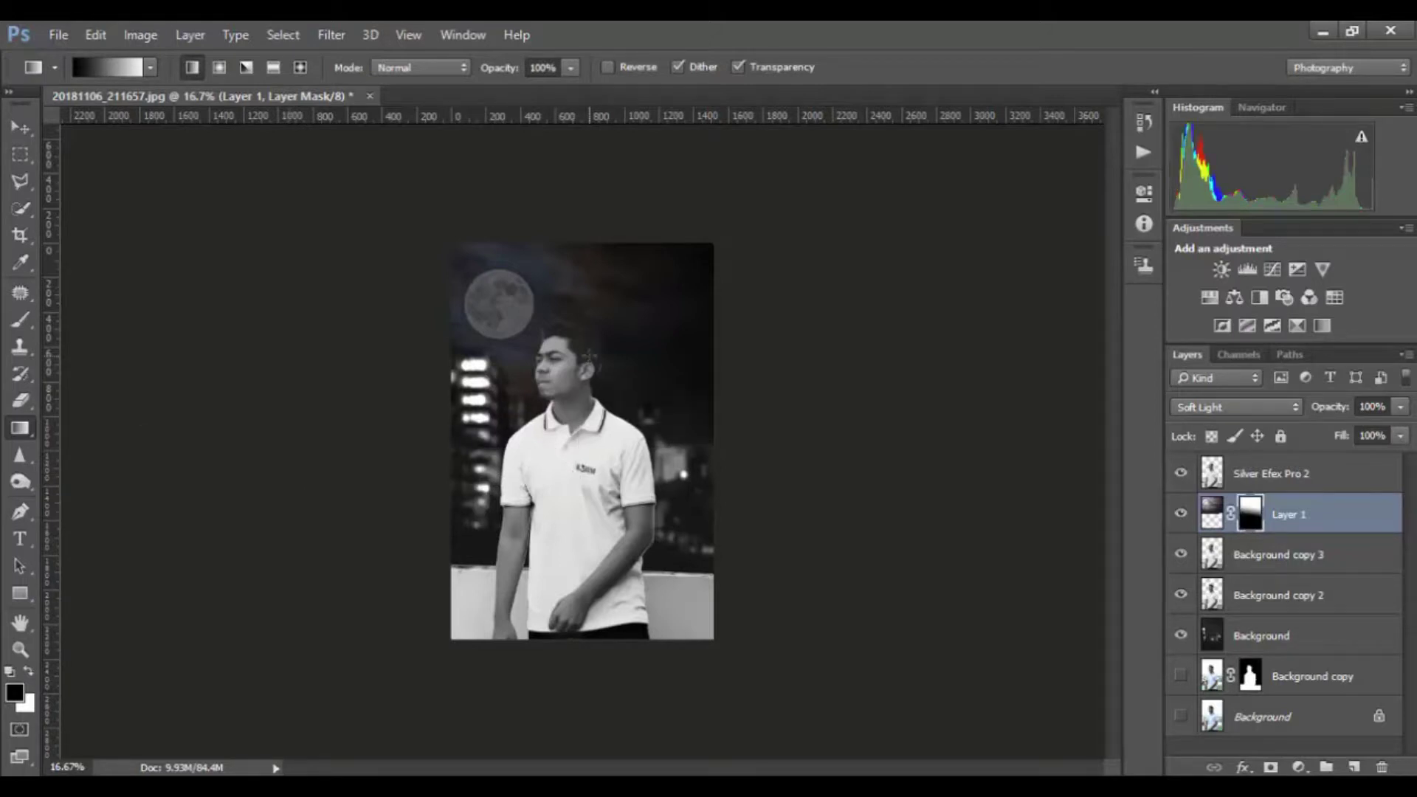
{"action": "left_click_drag", "start_coordinate": [582, 479], "coordinate": [589, 325]}
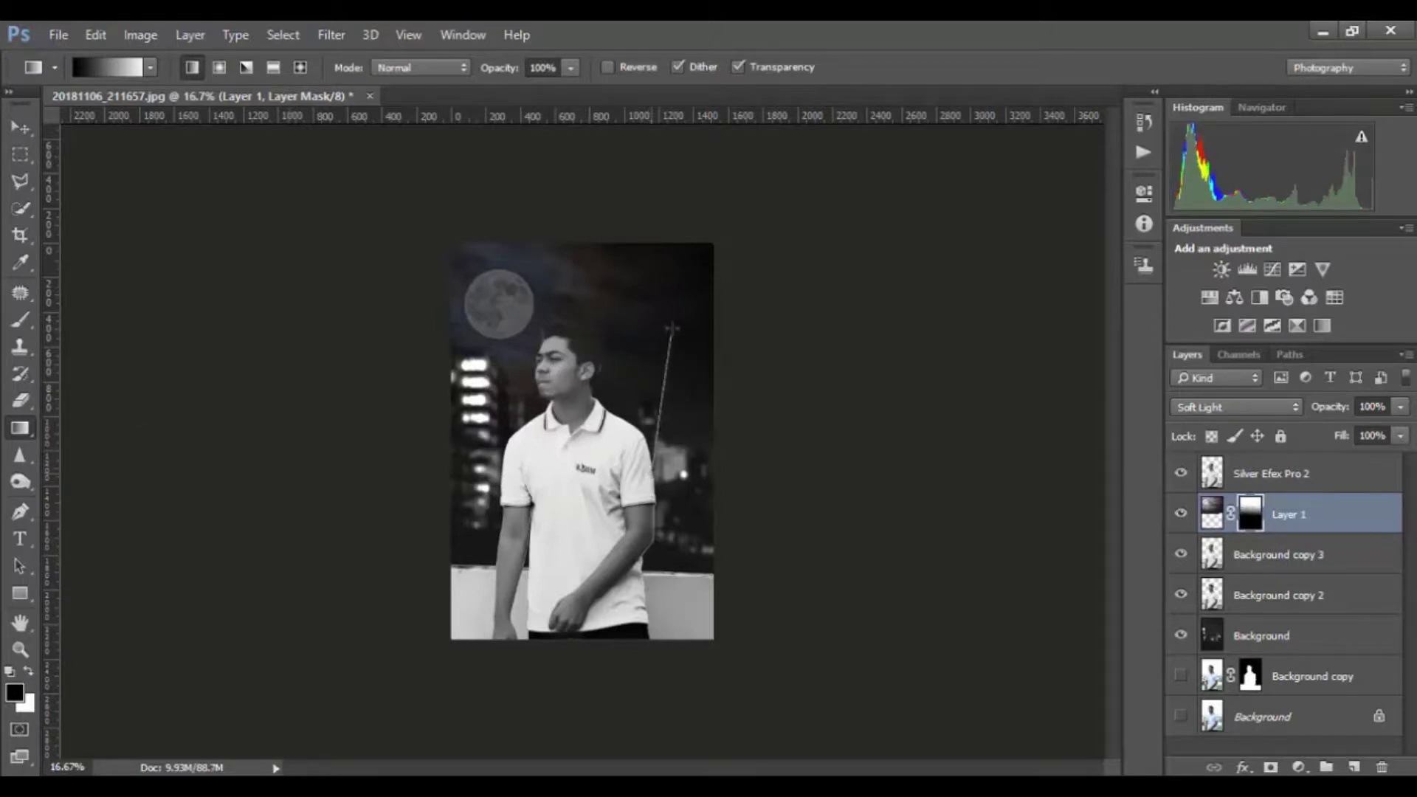
{"action": "left_click_drag", "start_coordinate": [649, 476], "coordinate": [671, 319]}
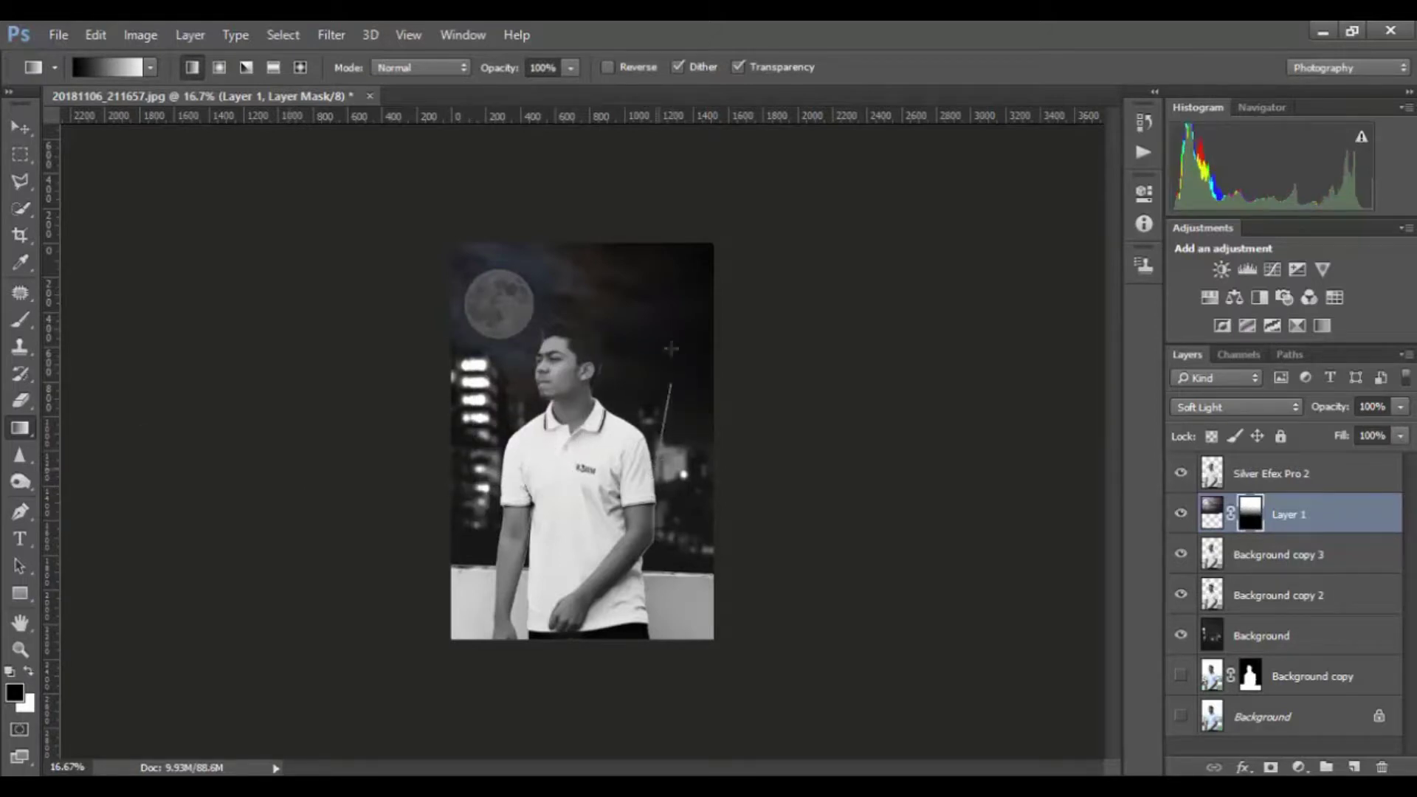
{"action": "left_click_drag", "start_coordinate": [660, 446], "coordinate": [673, 319]}
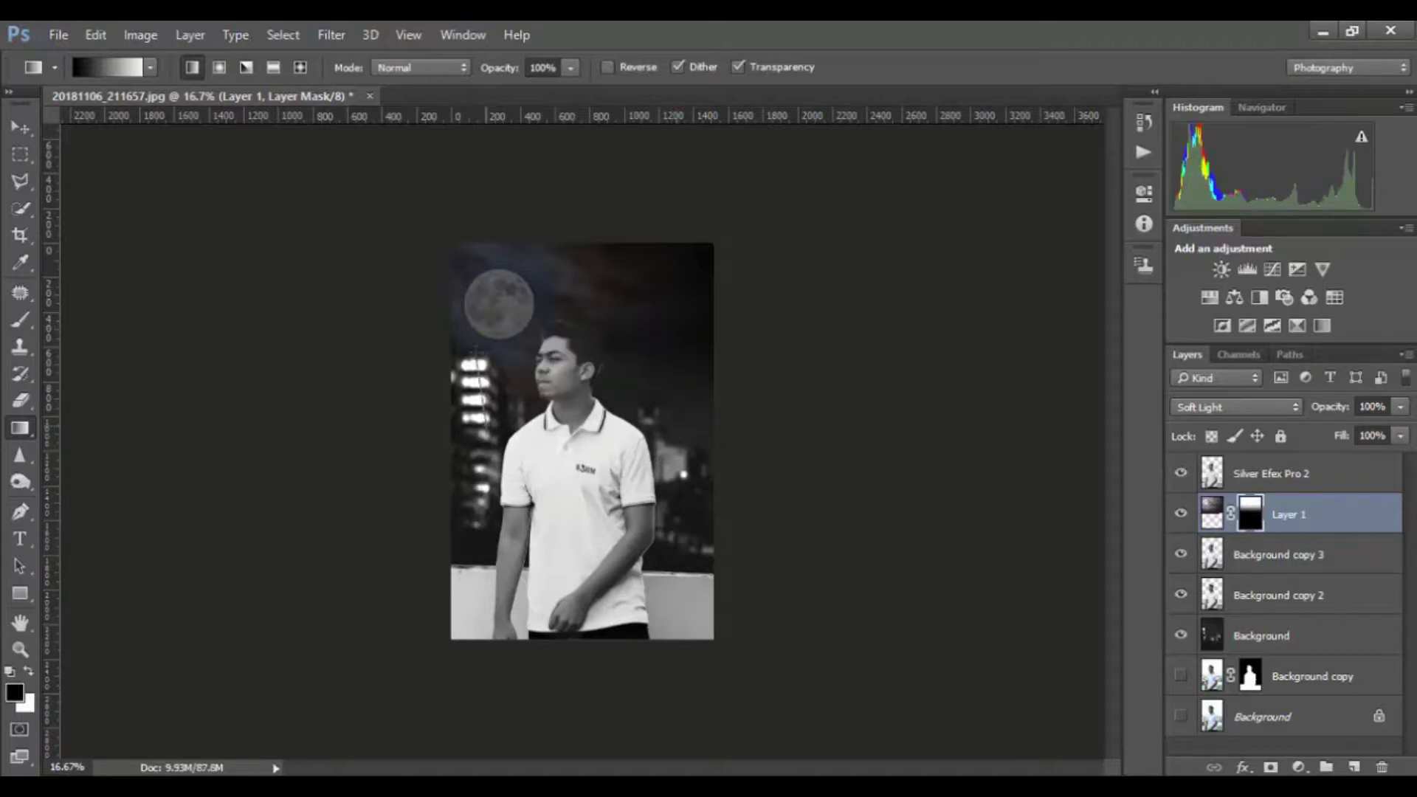
{"action": "left_click_drag", "start_coordinate": [689, 428], "coordinate": [691, 330]}
{"action": "left_click_drag", "start_coordinate": [582, 344], "coordinate": [574, 277]}
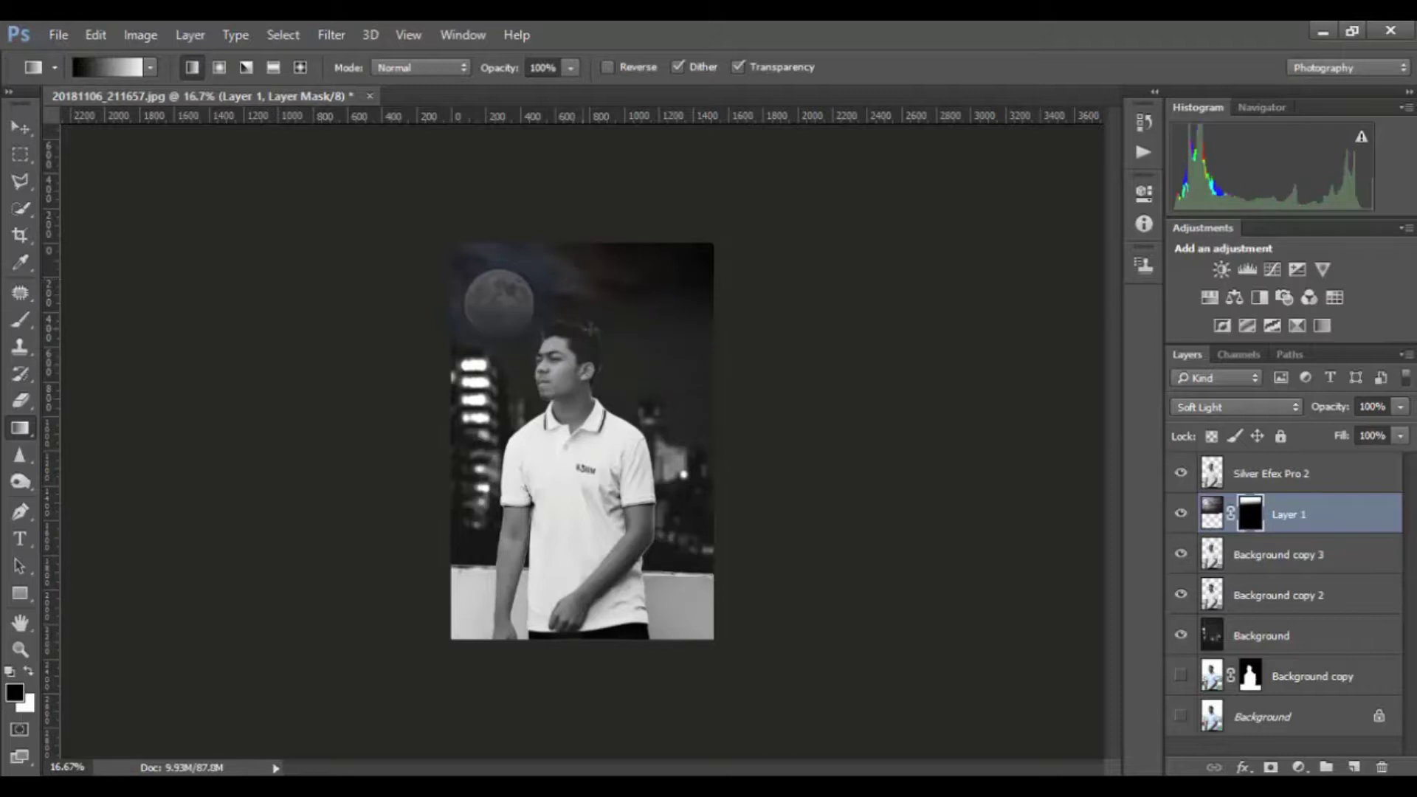
{"action": "left_click_drag", "start_coordinate": [600, 377], "coordinate": [605, 321]}
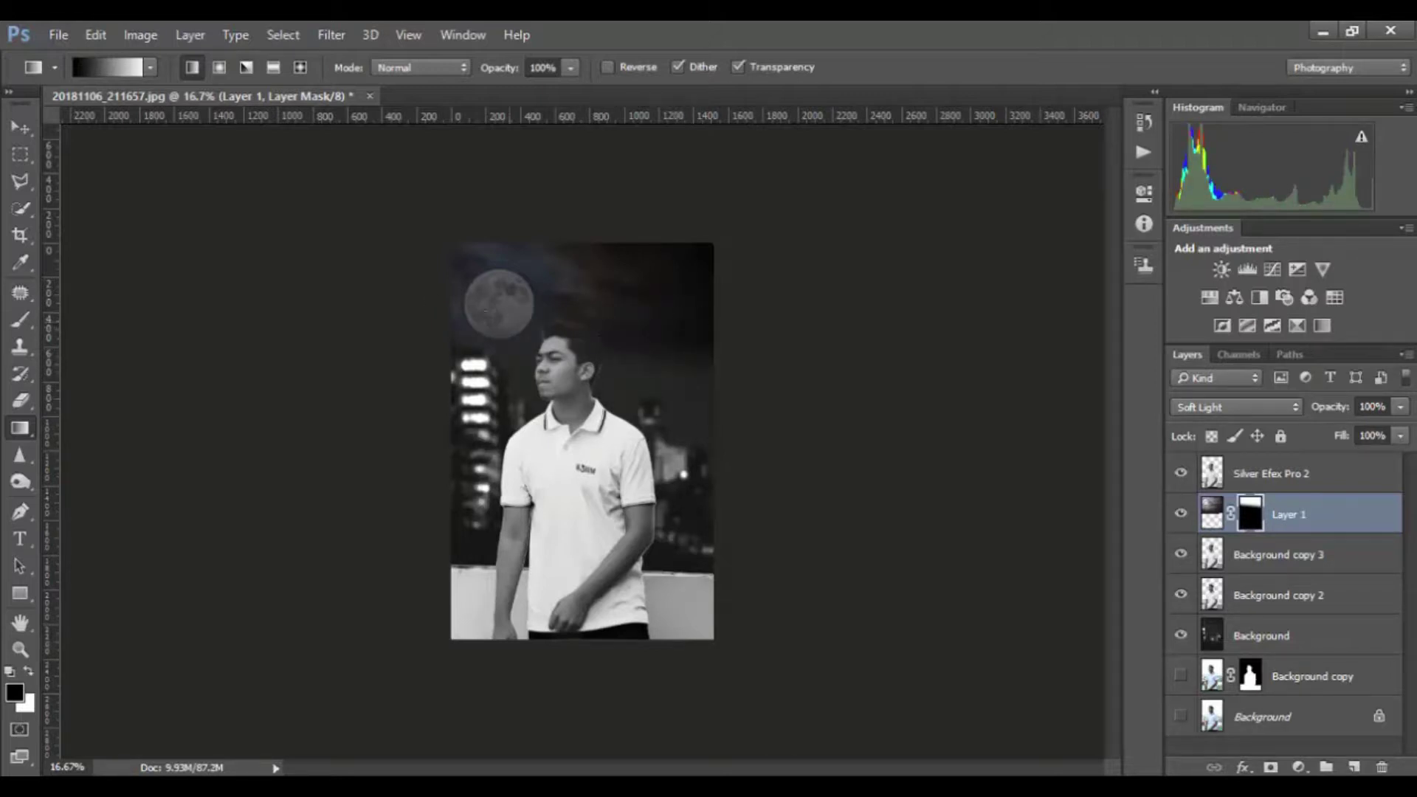
Group the layers from Silver Efex Pro 2 to Background copy into Group 1 and duplicate it
{"action": "key", "text": "v"}
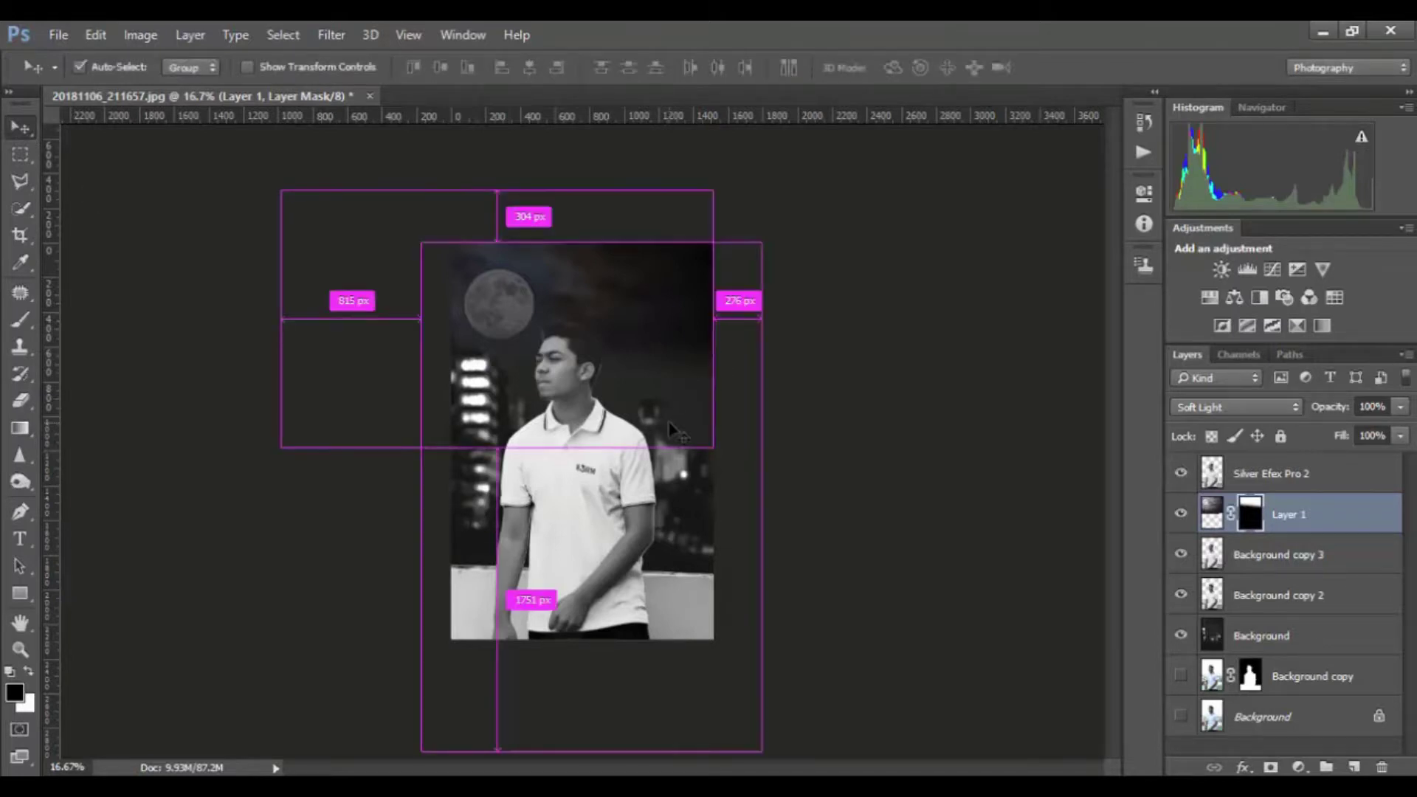
{"action": "left_click_drag", "start_coordinate": [583, 443], "coordinate": [678, 435]}
{"action": "key", "text": "ctrl"}
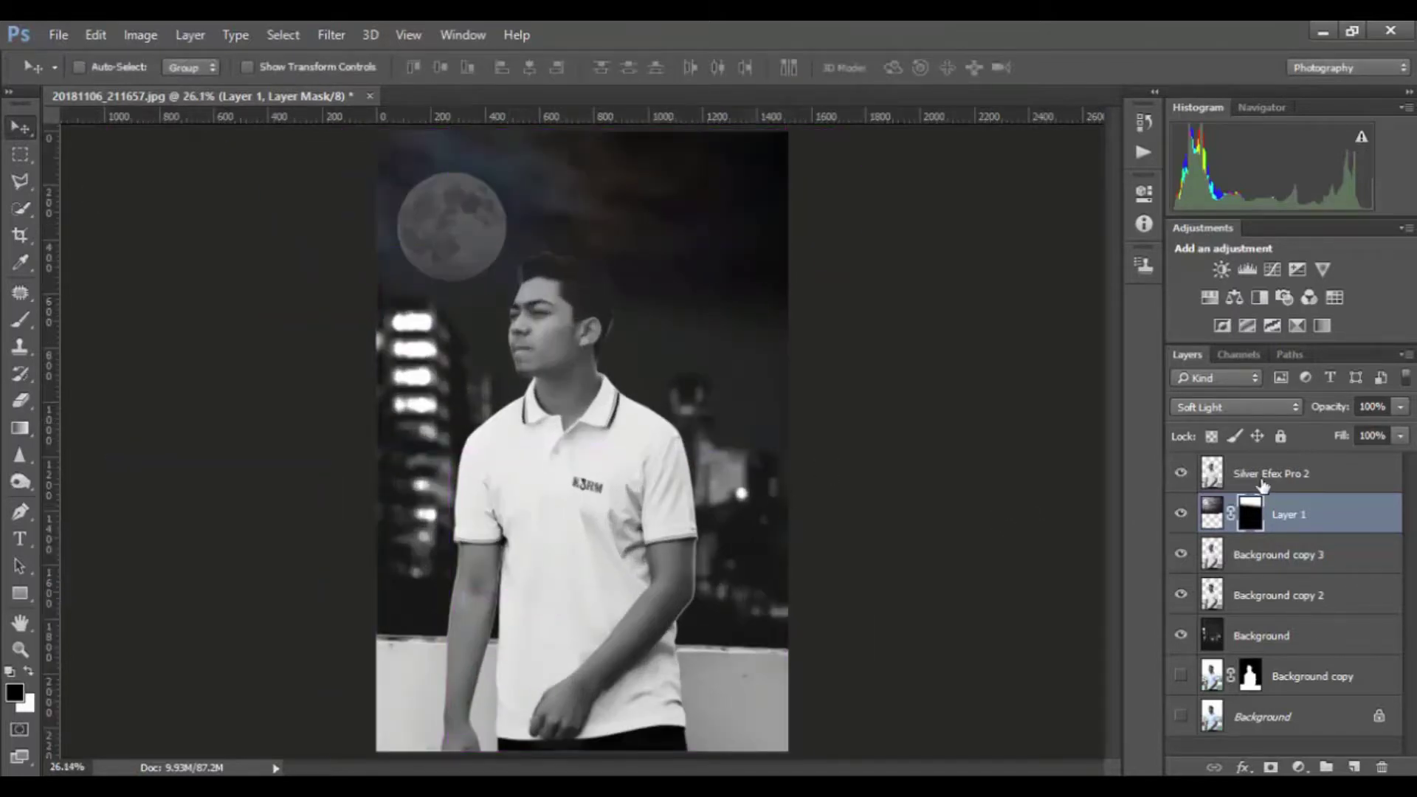
{"action": "left_click", "coordinate": [1287, 479]}
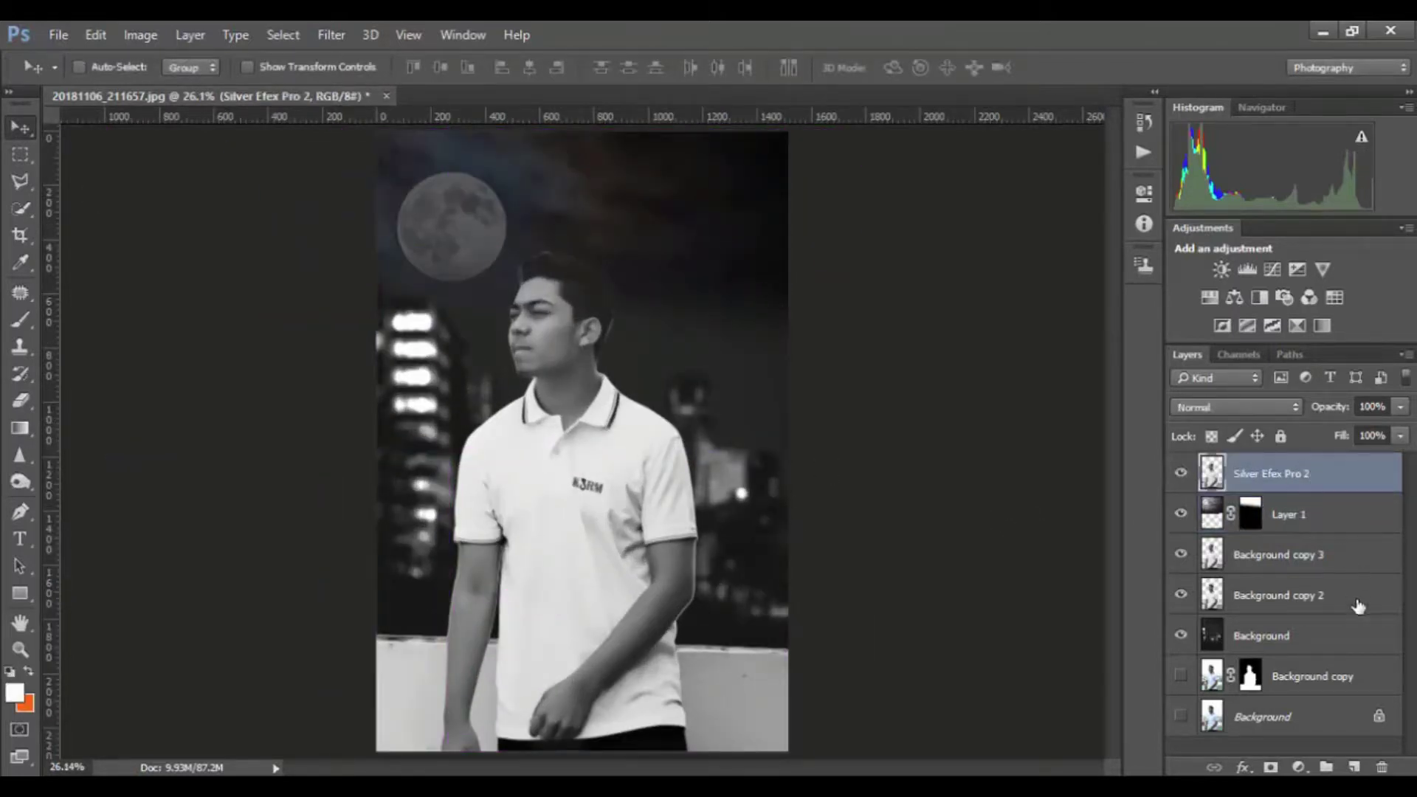
{"action": "left_click", "coordinate": [1340, 680], "text": "shift"}
{"action": "key", "text": "ctrl"}
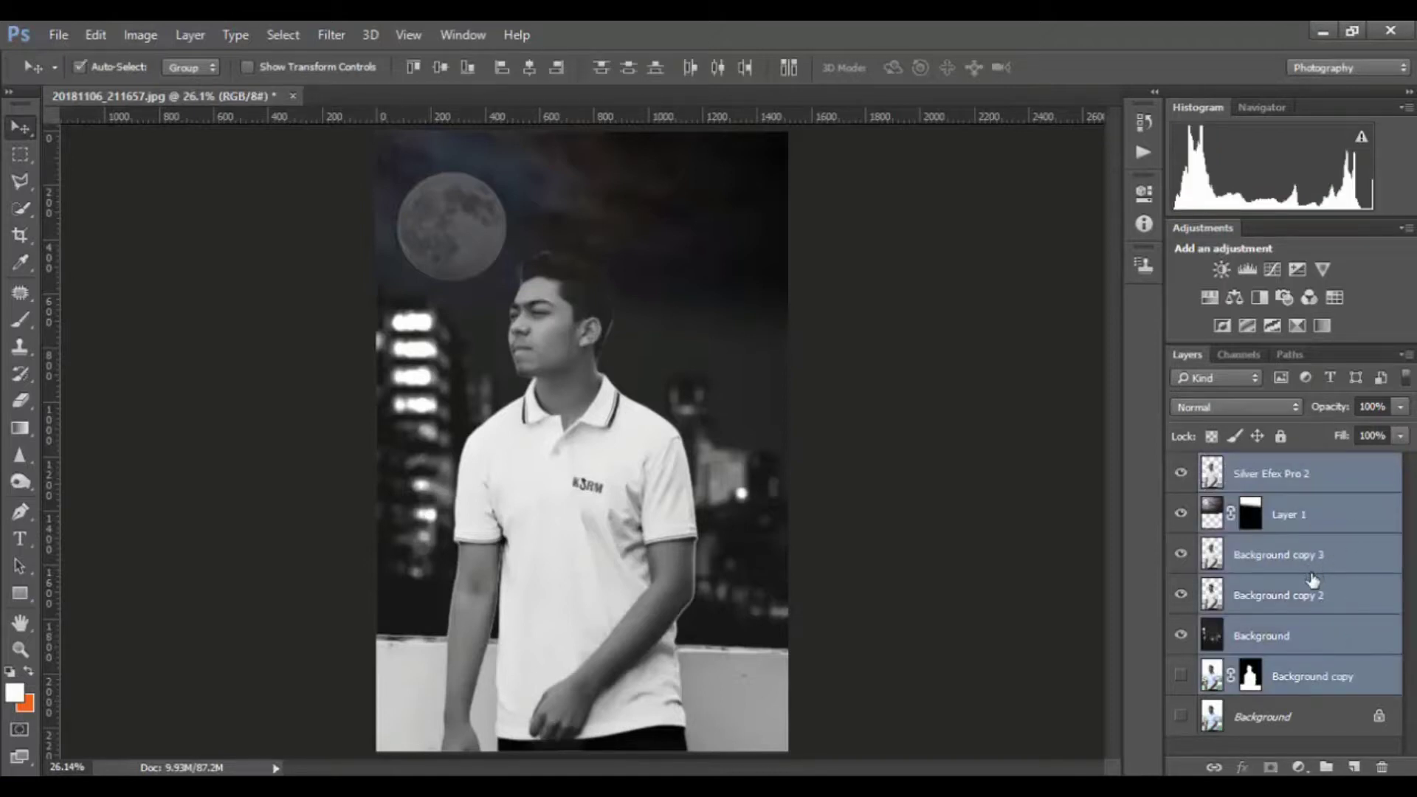
{"action": "key", "text": "ctrl+g"}
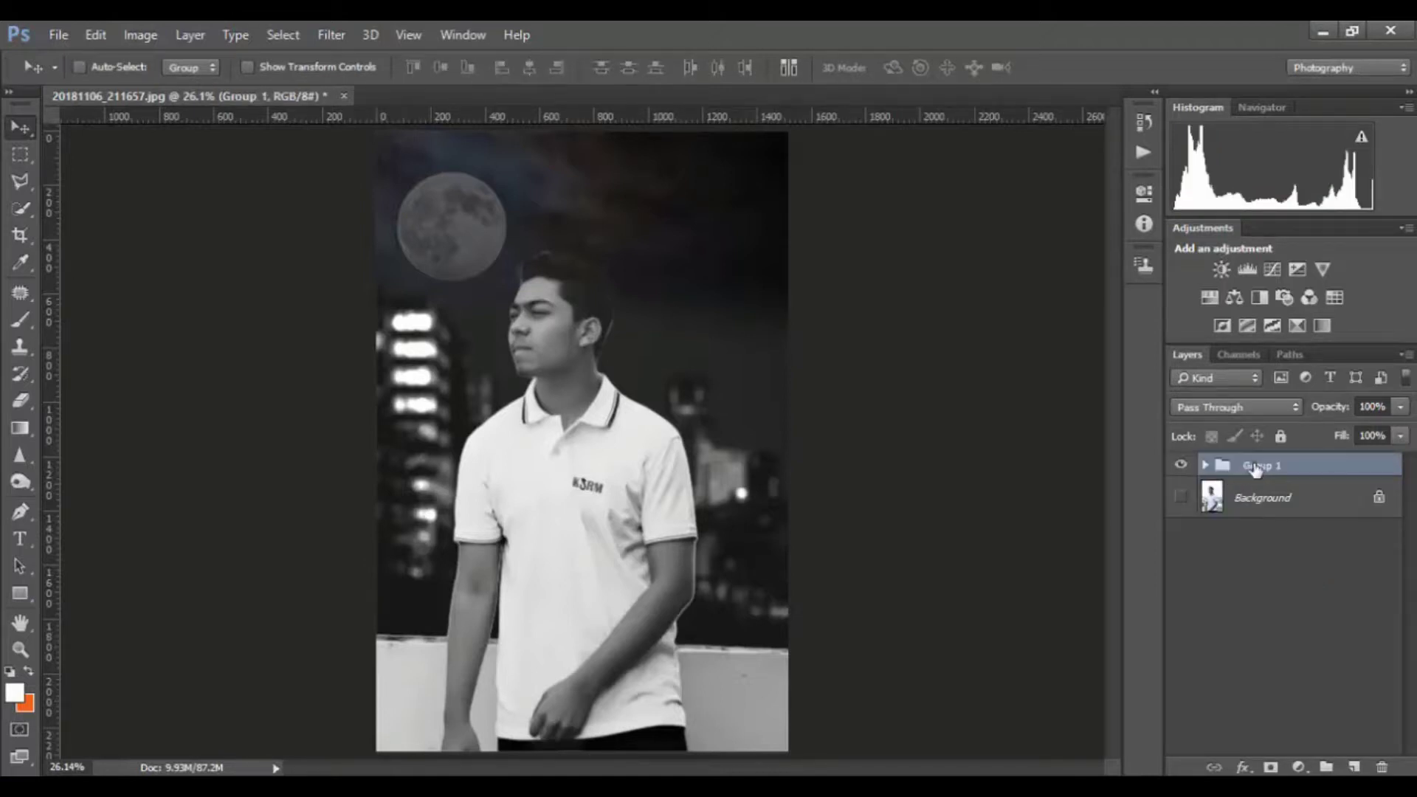
{"action": "key", "text": "ctrl+j"}
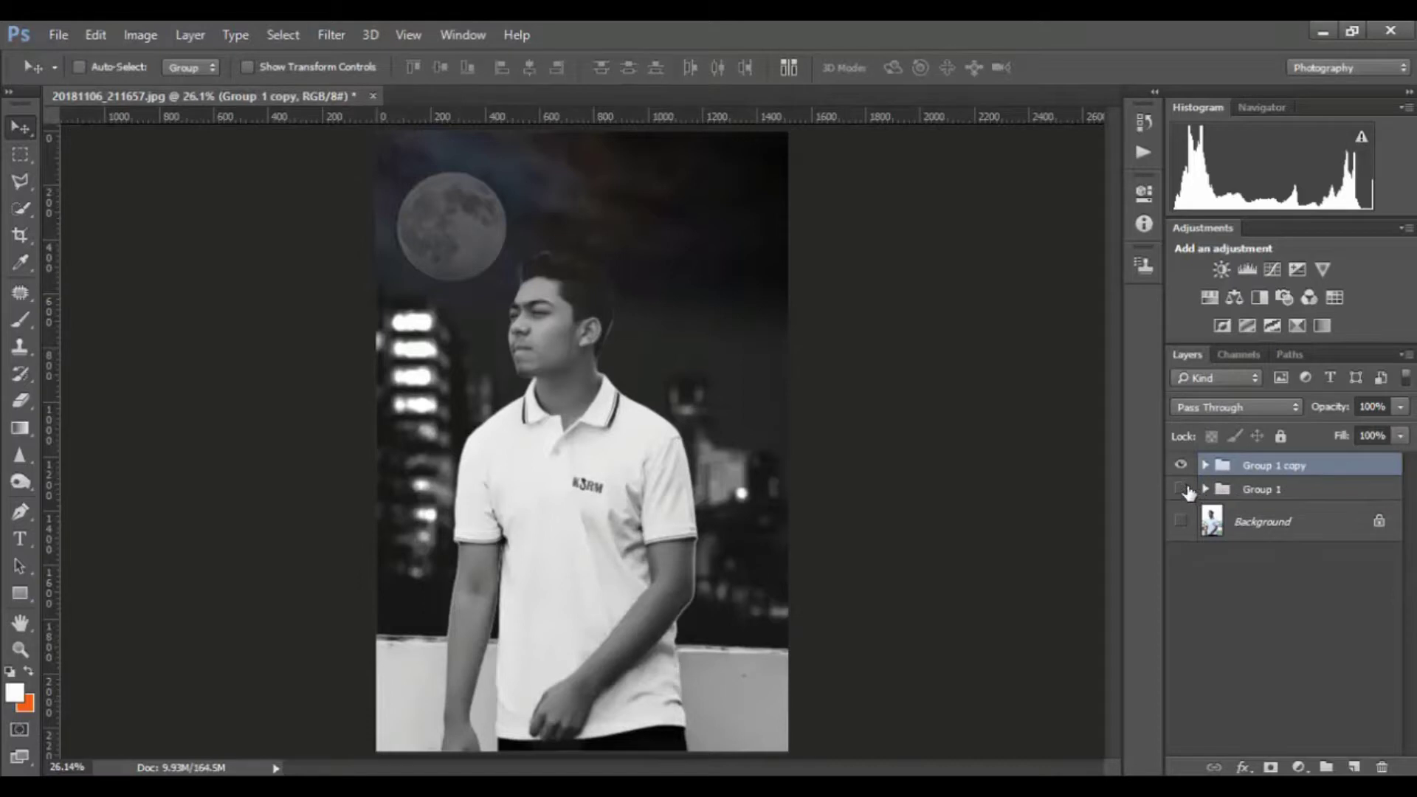
Merge Group 1 copy into a single layer
{"action": "right_click", "coordinate": [1274, 468]}
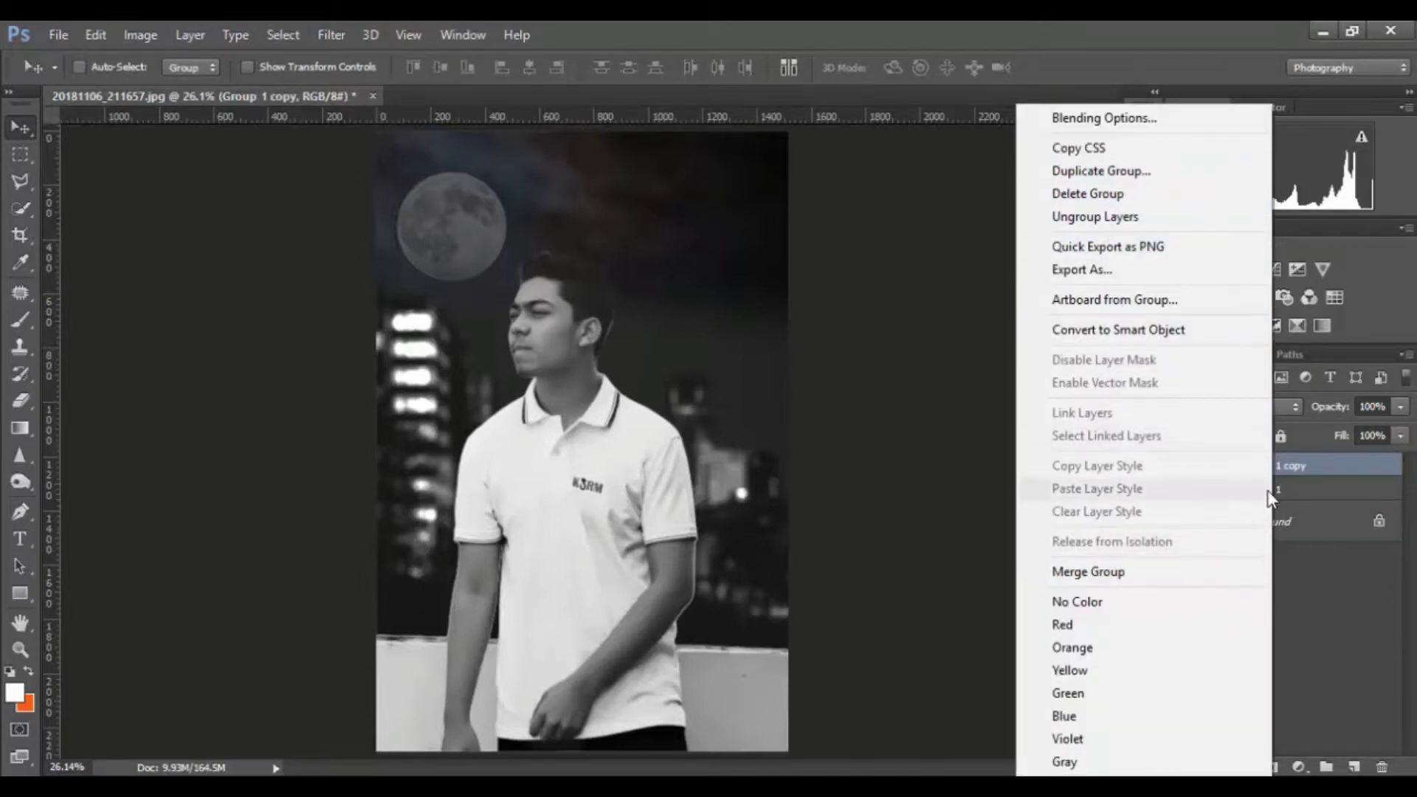
{"action": "left_click", "coordinate": [1283, 470]}
{"action": "key", "text": "ctrl+e"}
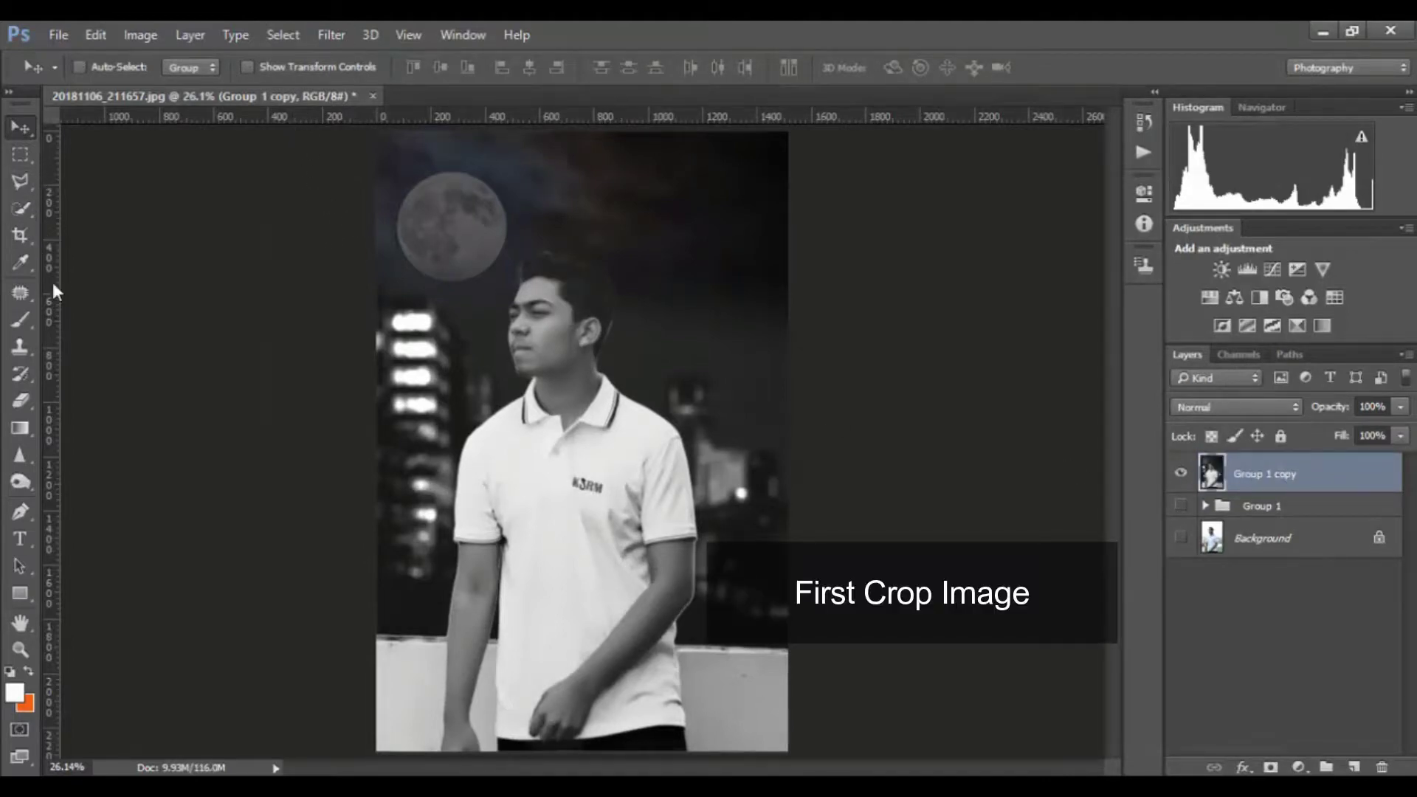
Crop the image at the canvas edges, deleting the pixels outside it
{"action": "left_click", "coordinate": [28, 238]}
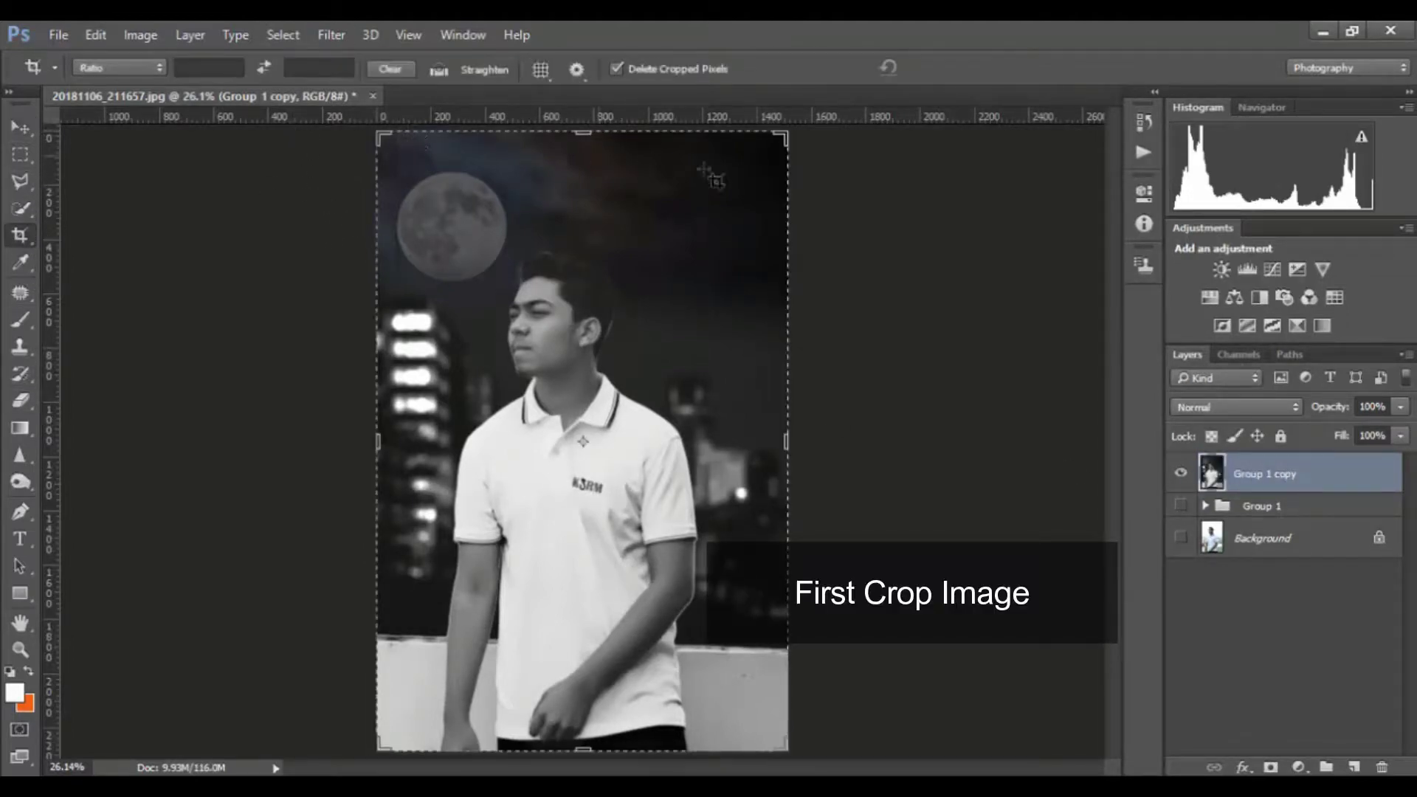
{"action": "key", "text": "Return"}
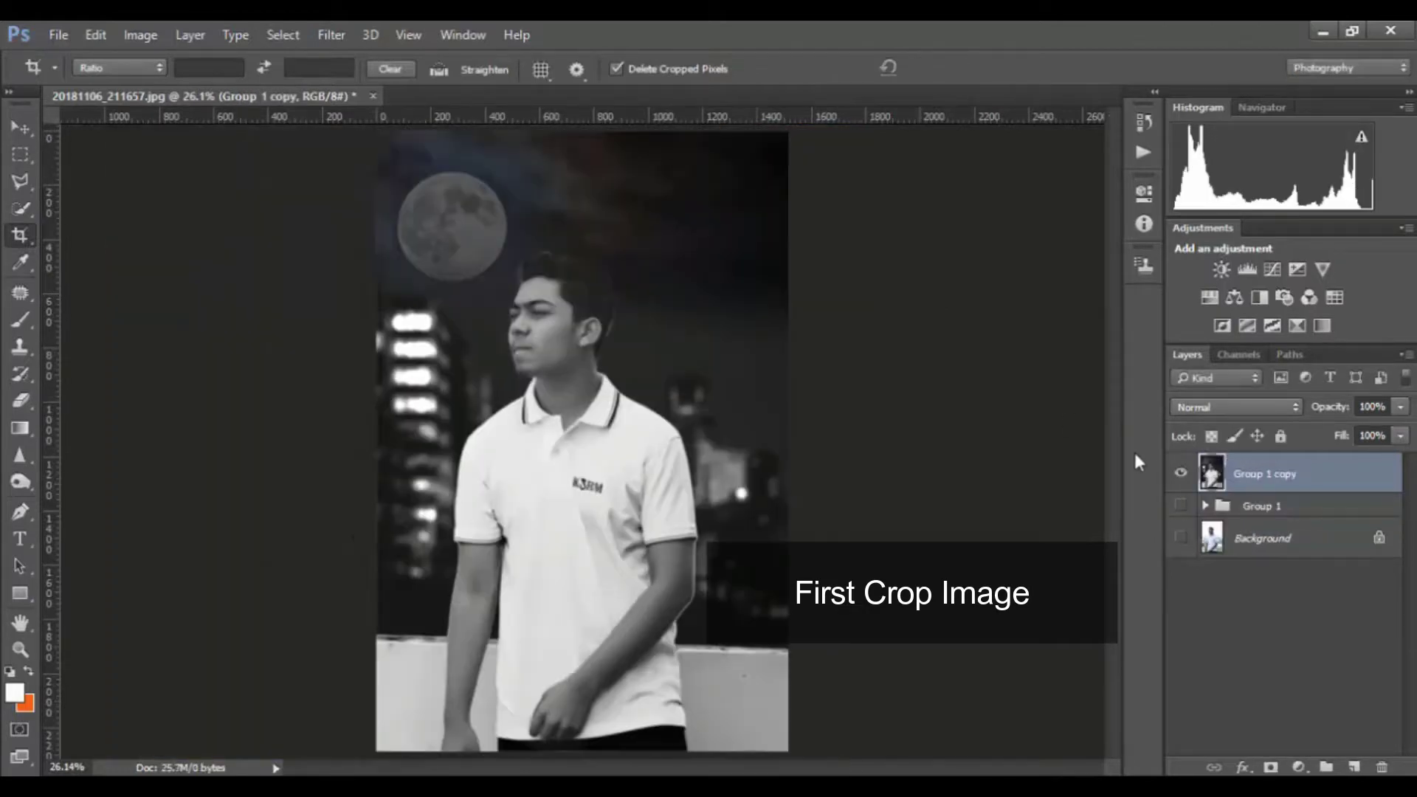
{"action": "left_click", "coordinate": [22, 128]}
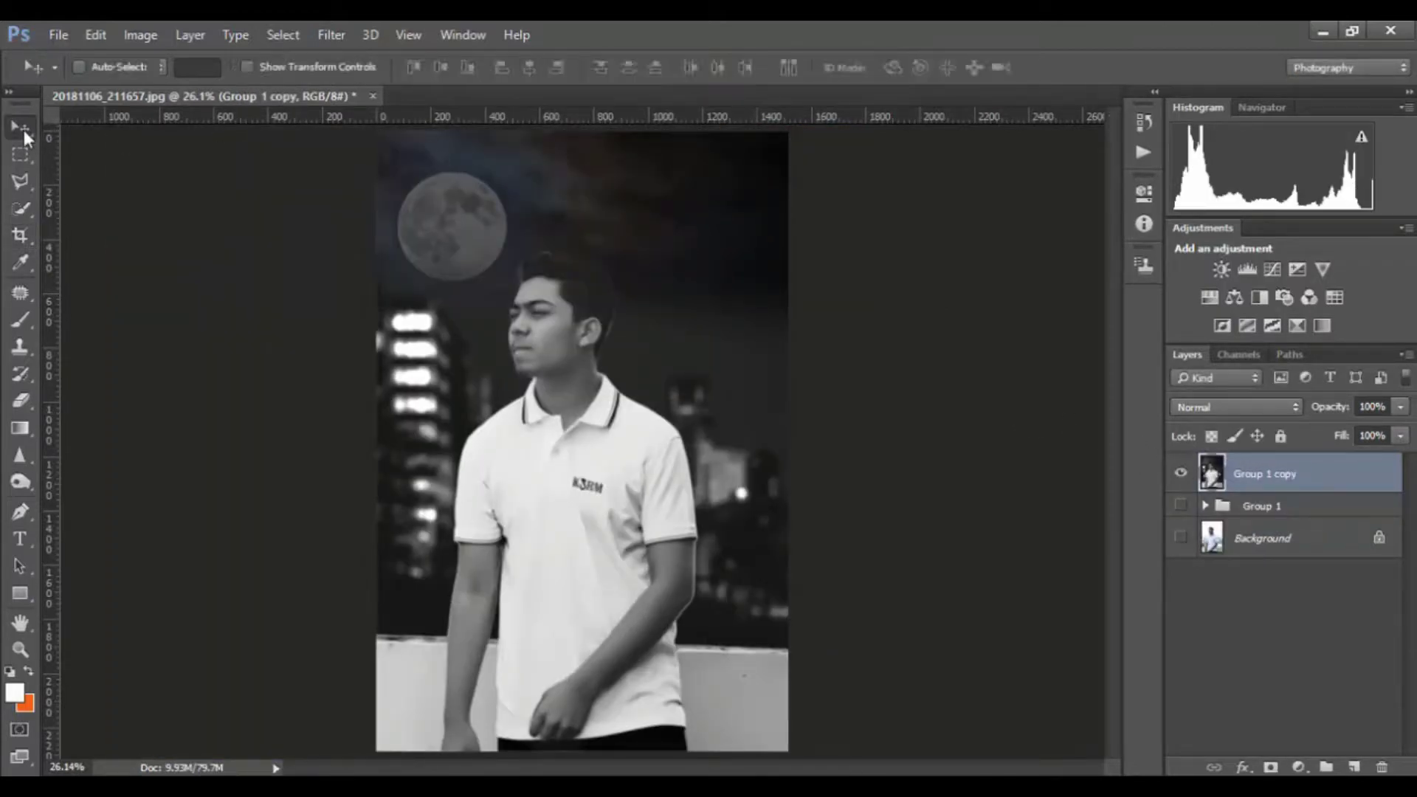
{"action": "left_click", "coordinate": [329, 35]}
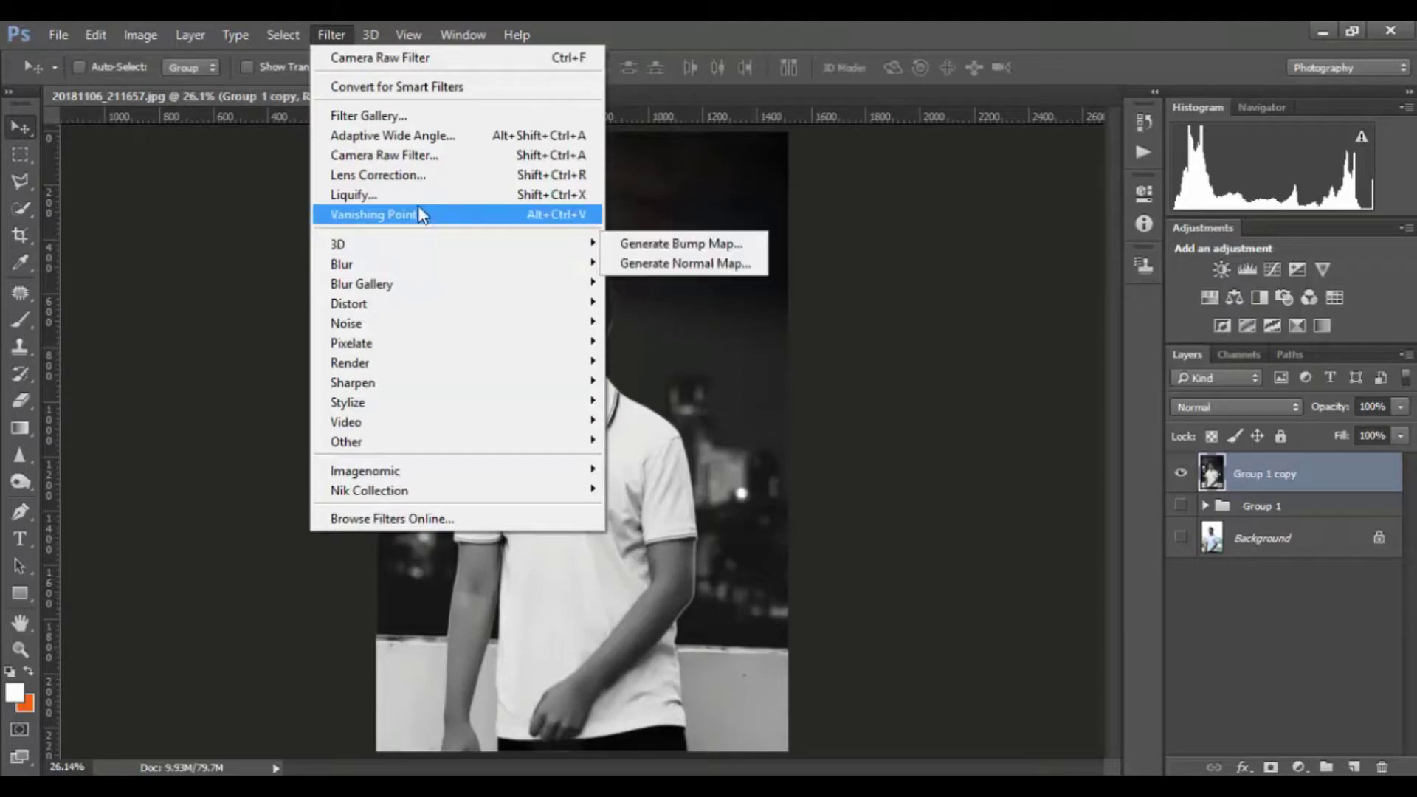
In Camera Raw, raise exposure to +0.20, lift shadows and add clarity +15
{"action": "left_click", "coordinate": [418, 156]}
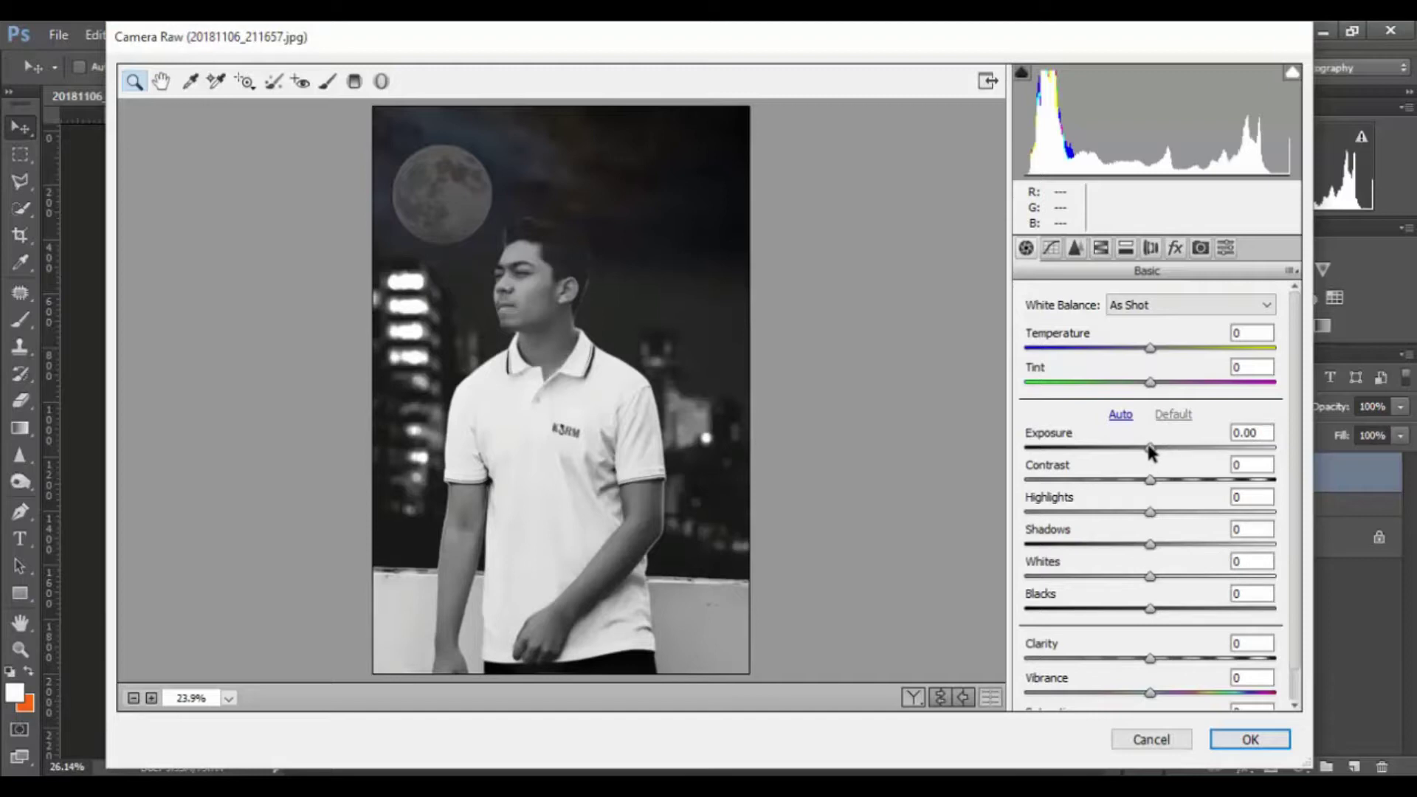
{"action": "mouse_move", "coordinate": [1150, 447]}
{"action": "left_mouse_down"}
{"action": "mouse_move", "coordinate": [1152, 478]}
{"action": "mouse_move", "coordinate": [1184, 482]}
{"action": "mouse_move", "coordinate": [1187, 513]}
{"action": "left_mouse_up"}
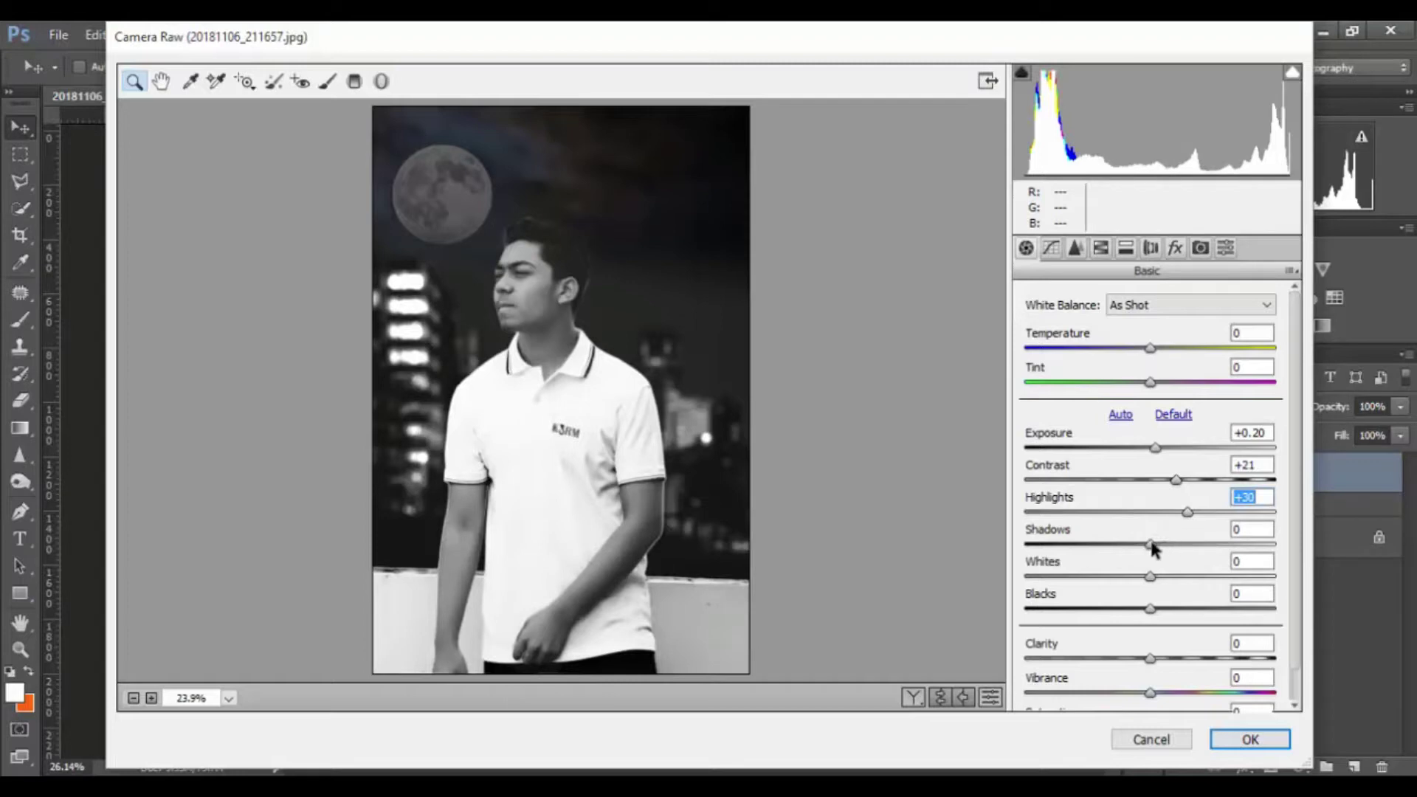
{"action": "mouse_move", "coordinate": [1150, 544]}
{"action": "left_mouse_down"}
{"action": "mouse_move", "coordinate": [1175, 544]}
{"action": "mouse_move", "coordinate": [1121, 581]}
{"action": "mouse_move", "coordinate": [1174, 605]}
{"action": "mouse_move", "coordinate": [1159, 617]}
{"action": "left_mouse_up"}
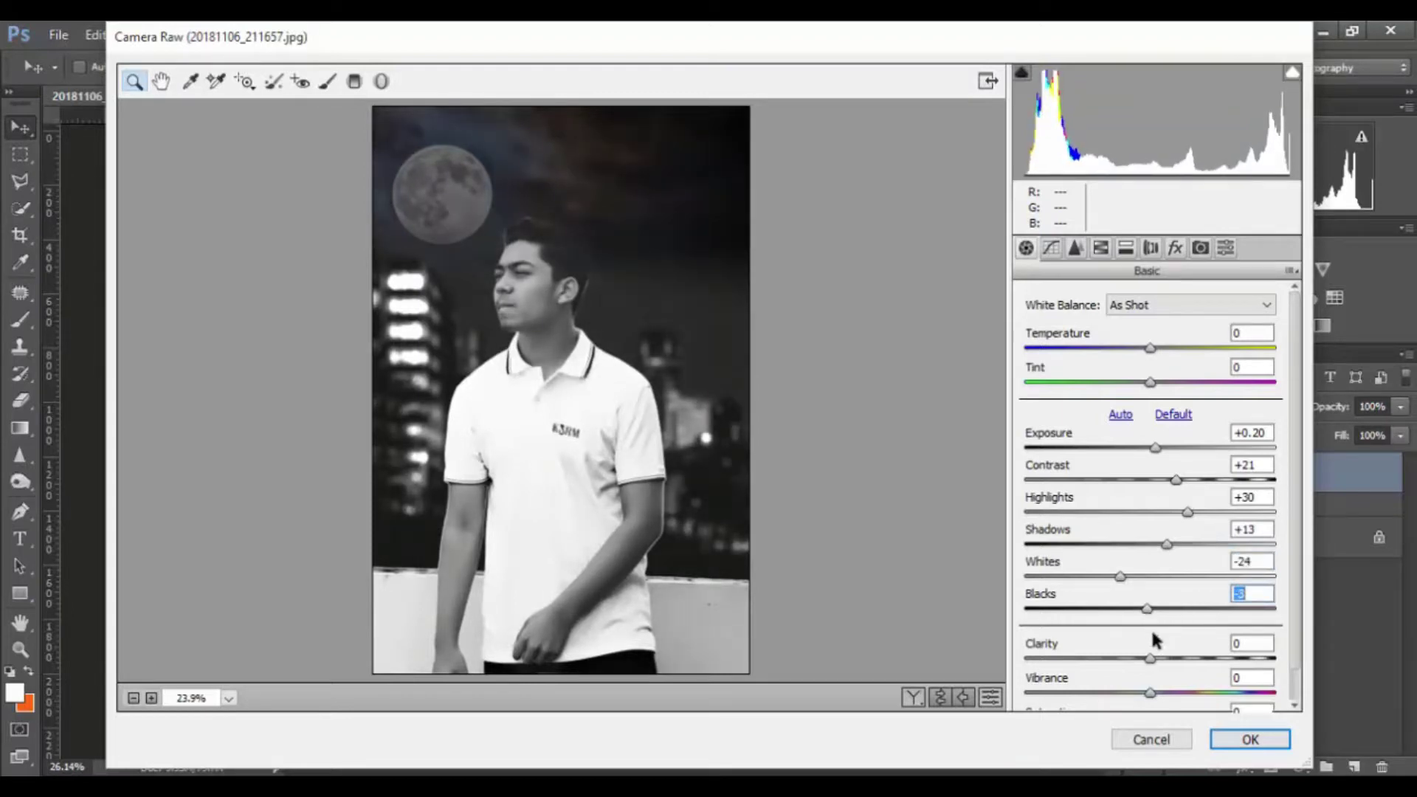
{"action": "left_click_drag", "start_coordinate": [1150, 659], "coordinate": [1169, 659]}
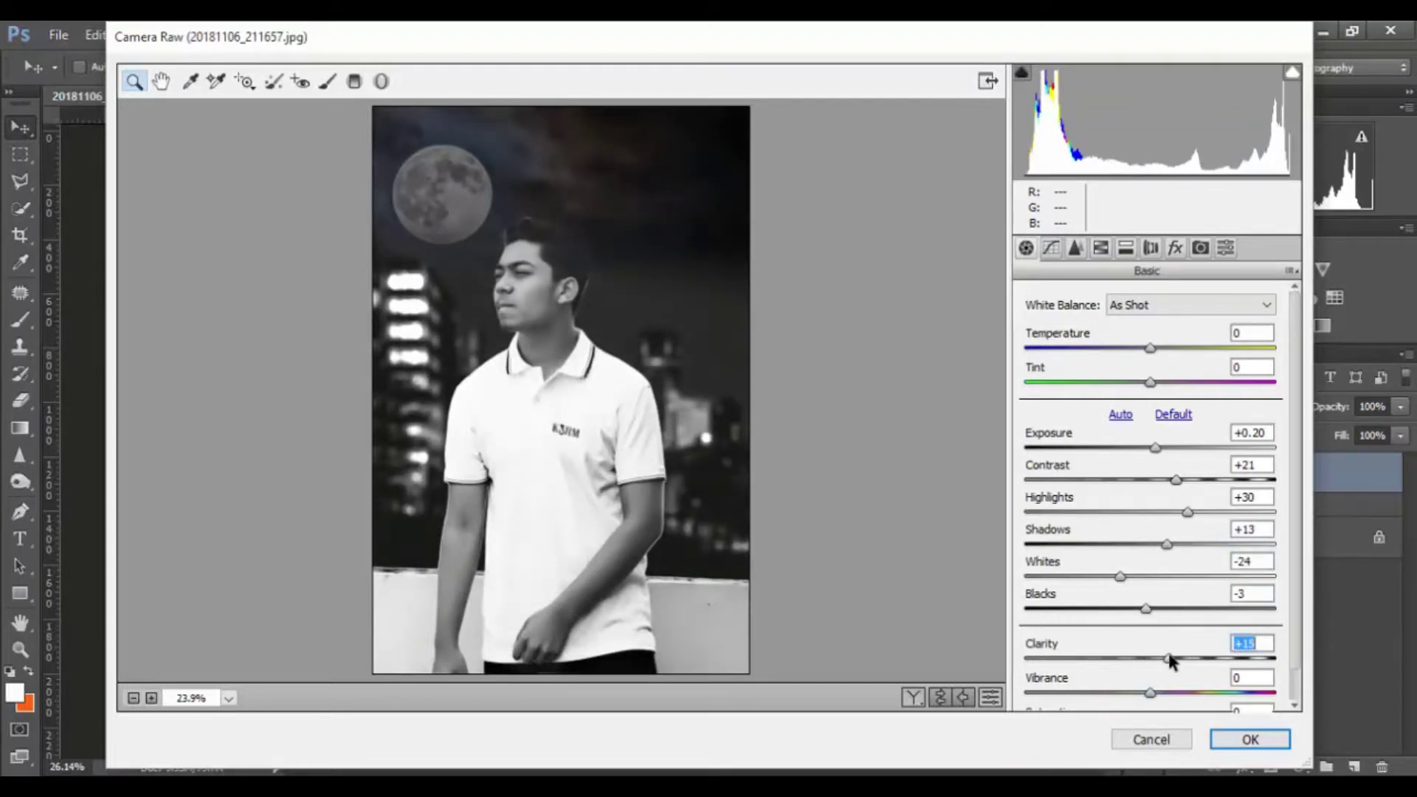
Lower orange saturation to -3 and shift the Greens (+28), Aquas and Blues hues
{"action": "left_click", "coordinate": [1101, 248]}
{"action": "left_click", "coordinate": [1157, 333]}
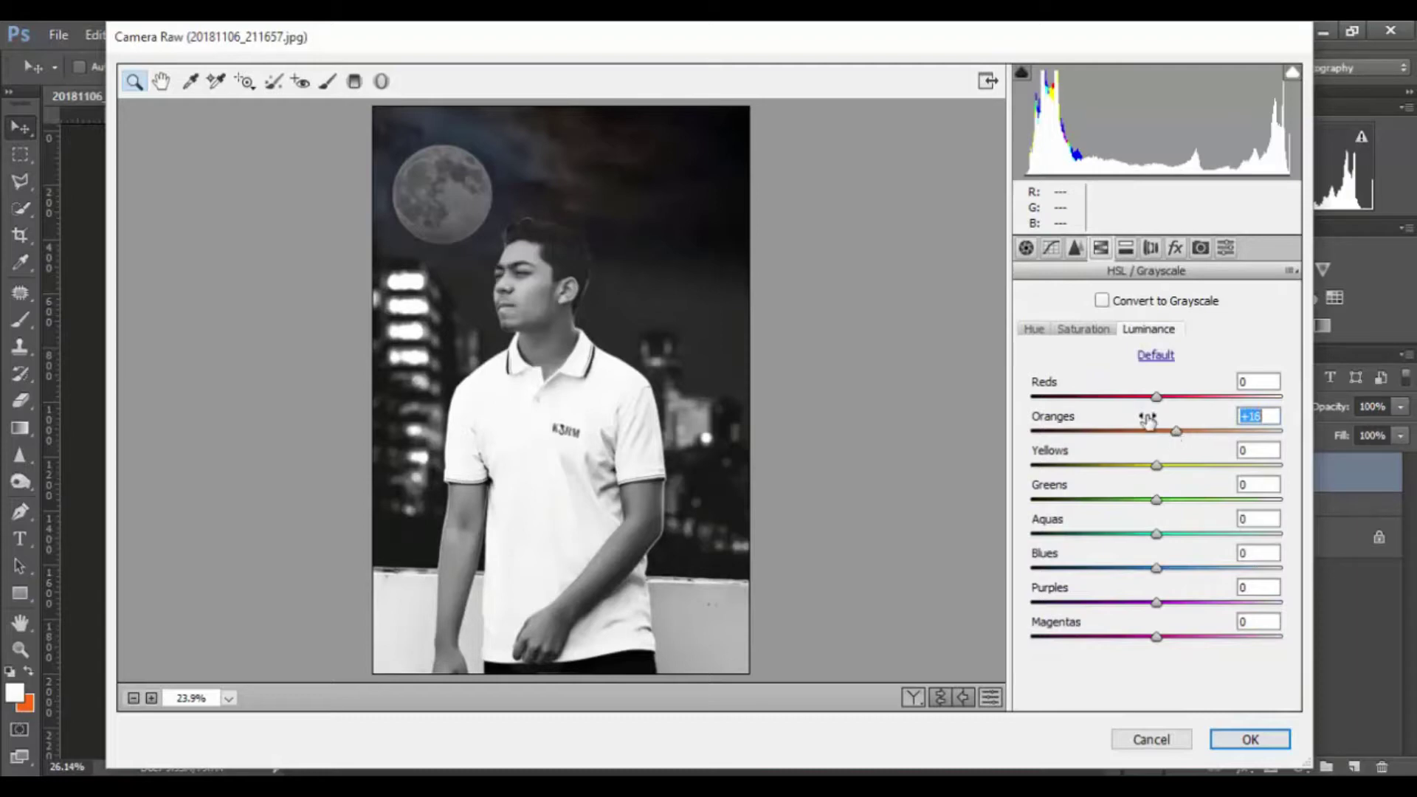
{"action": "left_click", "coordinate": [1084, 328]}
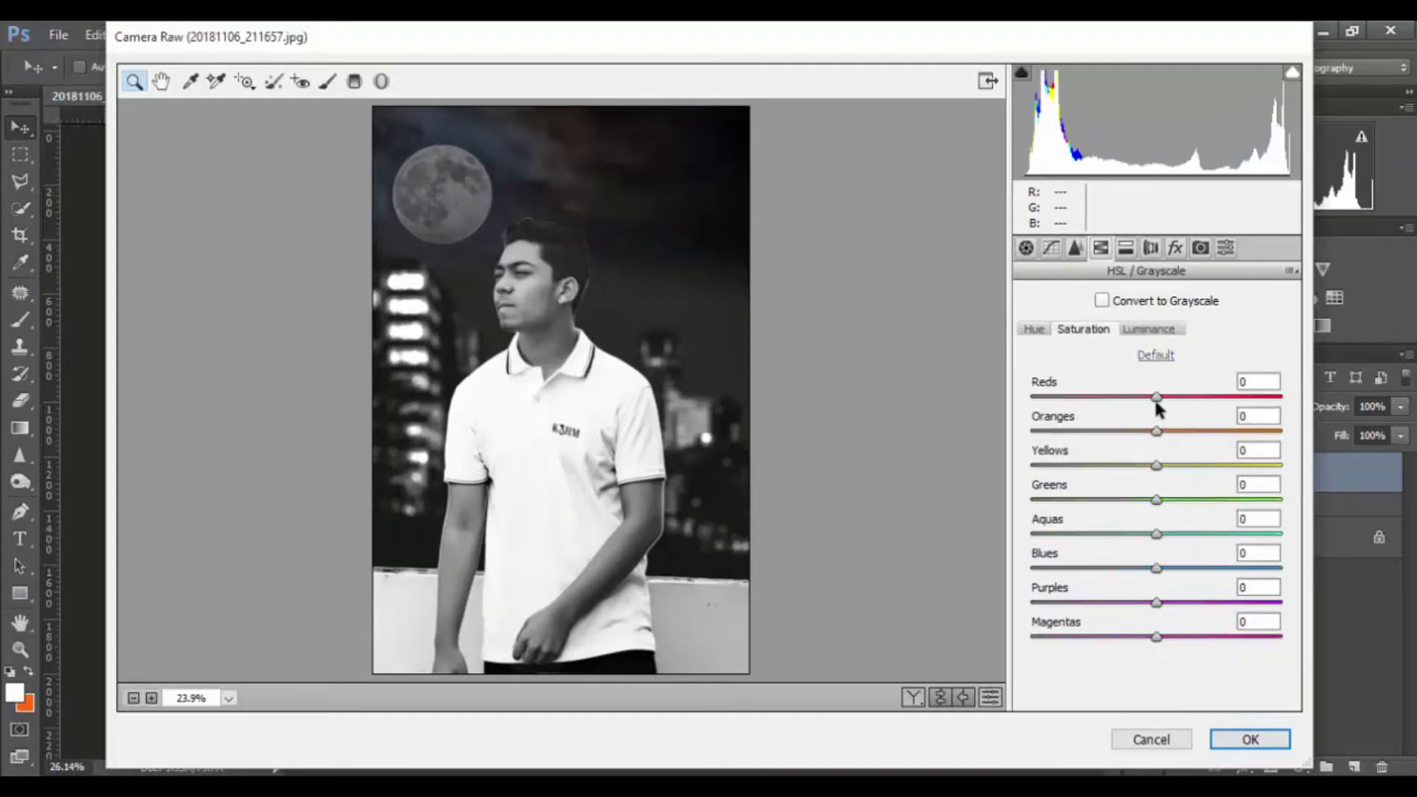
{"action": "left_click_drag", "start_coordinate": [1156, 431], "coordinate": [1155, 431]}
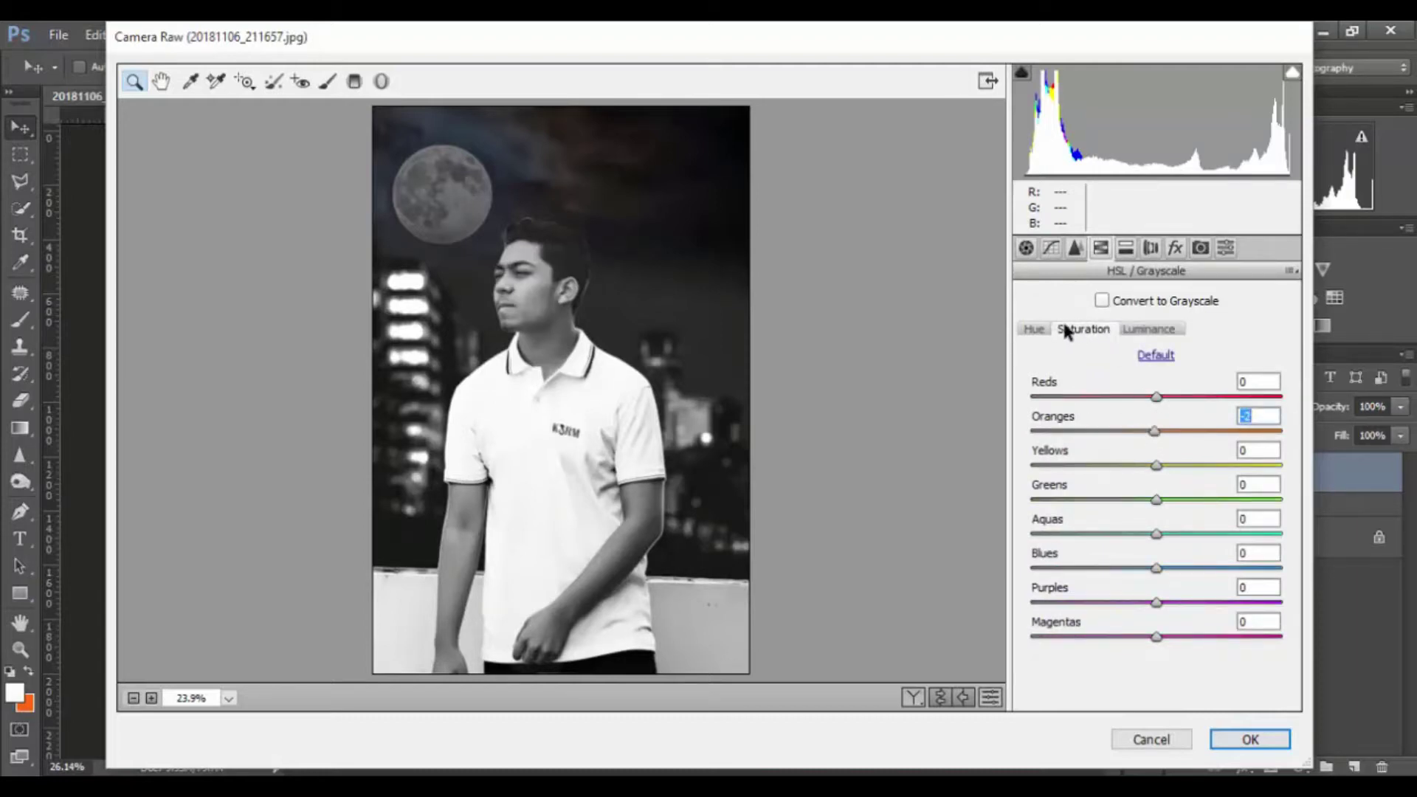
{"action": "left_click", "coordinate": [1035, 329]}
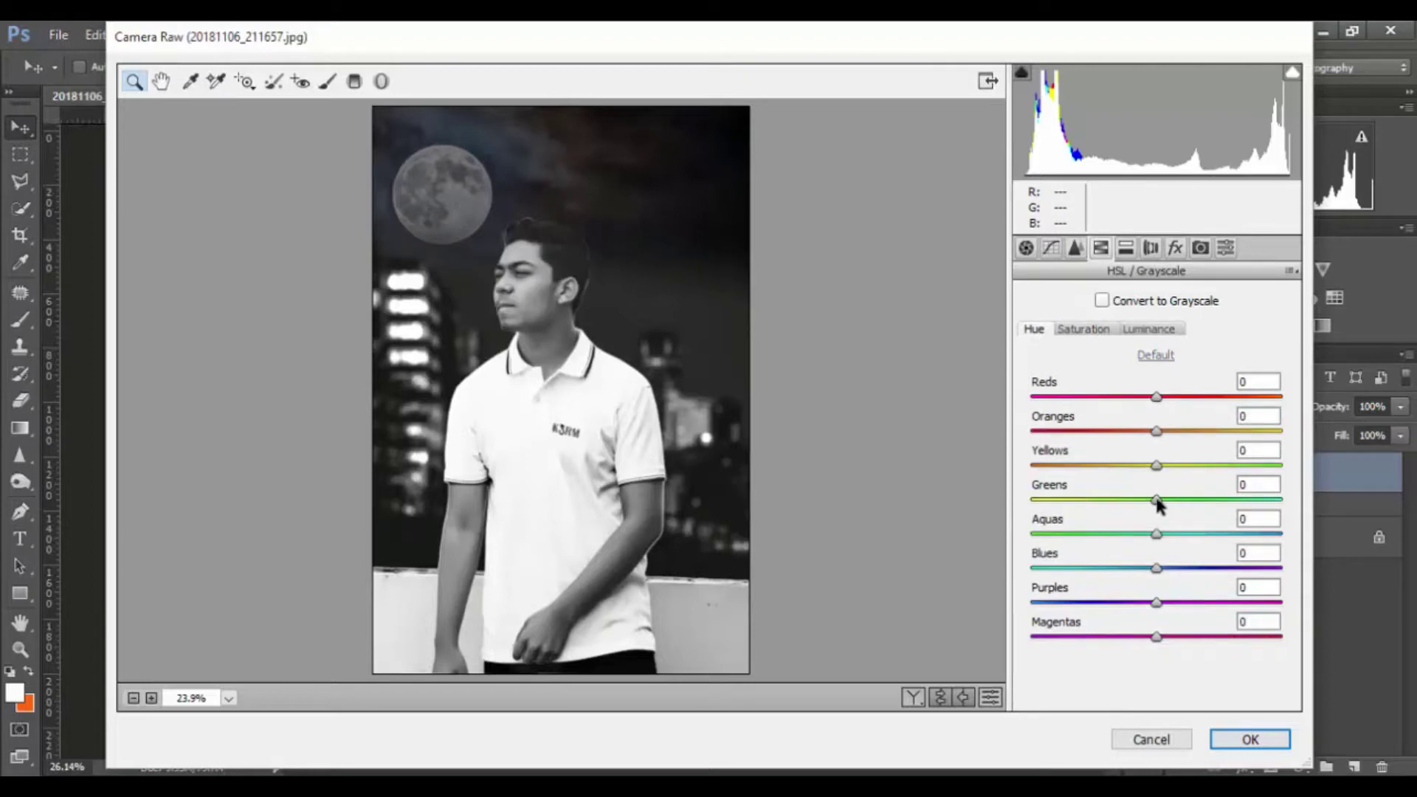
{"action": "left_click", "coordinate": [1158, 535]}
{"action": "mouse_move", "coordinate": [1158, 535]}
{"action": "left_mouse_down"}
{"action": "mouse_move", "coordinate": [1141, 535]}
{"action": "mouse_move", "coordinate": [1193, 499]}
{"action": "left_mouse_up"}
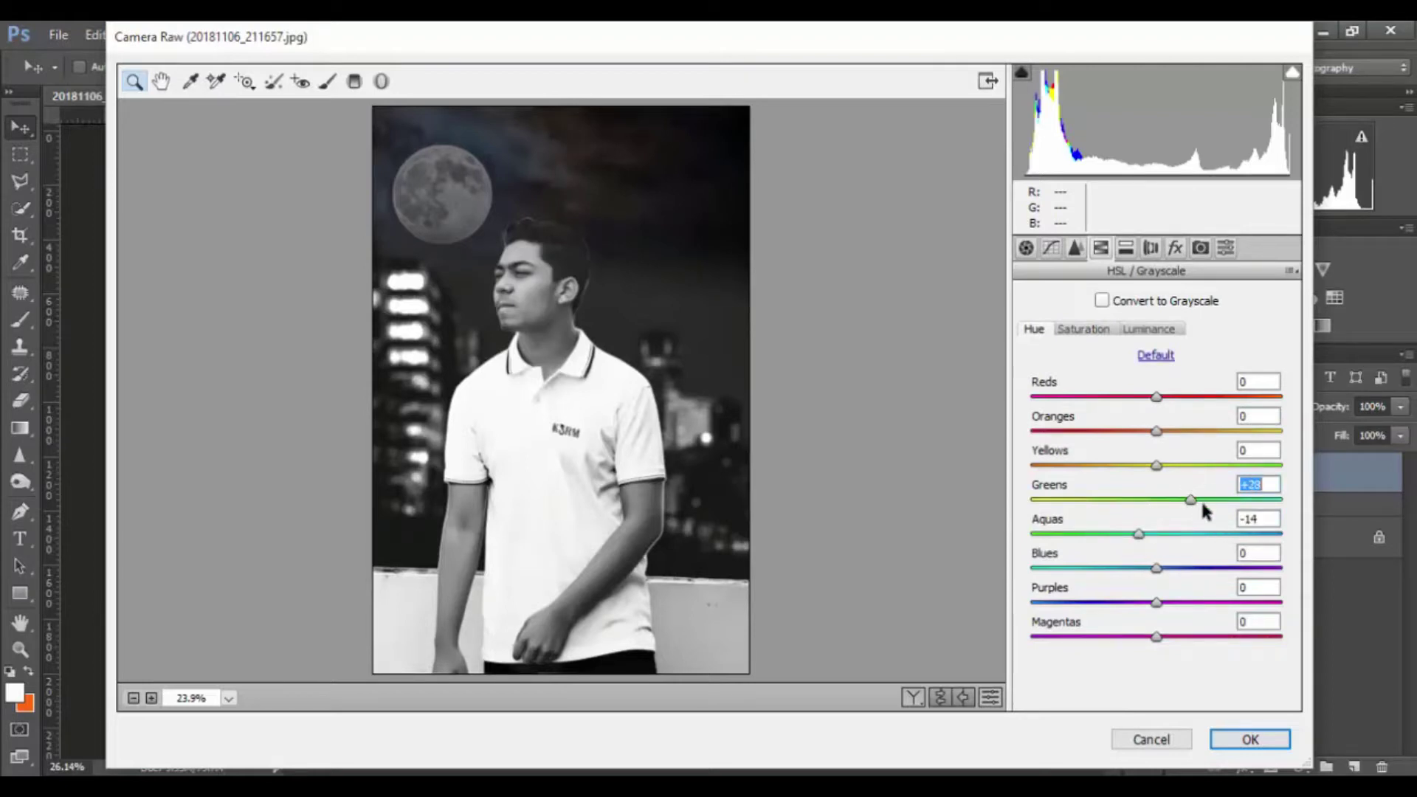
{"action": "mouse_move", "coordinate": [1157, 567]}
{"action": "left_mouse_down"}
{"action": "mouse_move", "coordinate": [1207, 567]}
{"action": "mouse_move", "coordinate": [1077, 568]}
{"action": "mouse_move", "coordinate": [1110, 583]}
{"action": "mouse_move", "coordinate": [1114, 602]}
{"action": "left_mouse_up"}
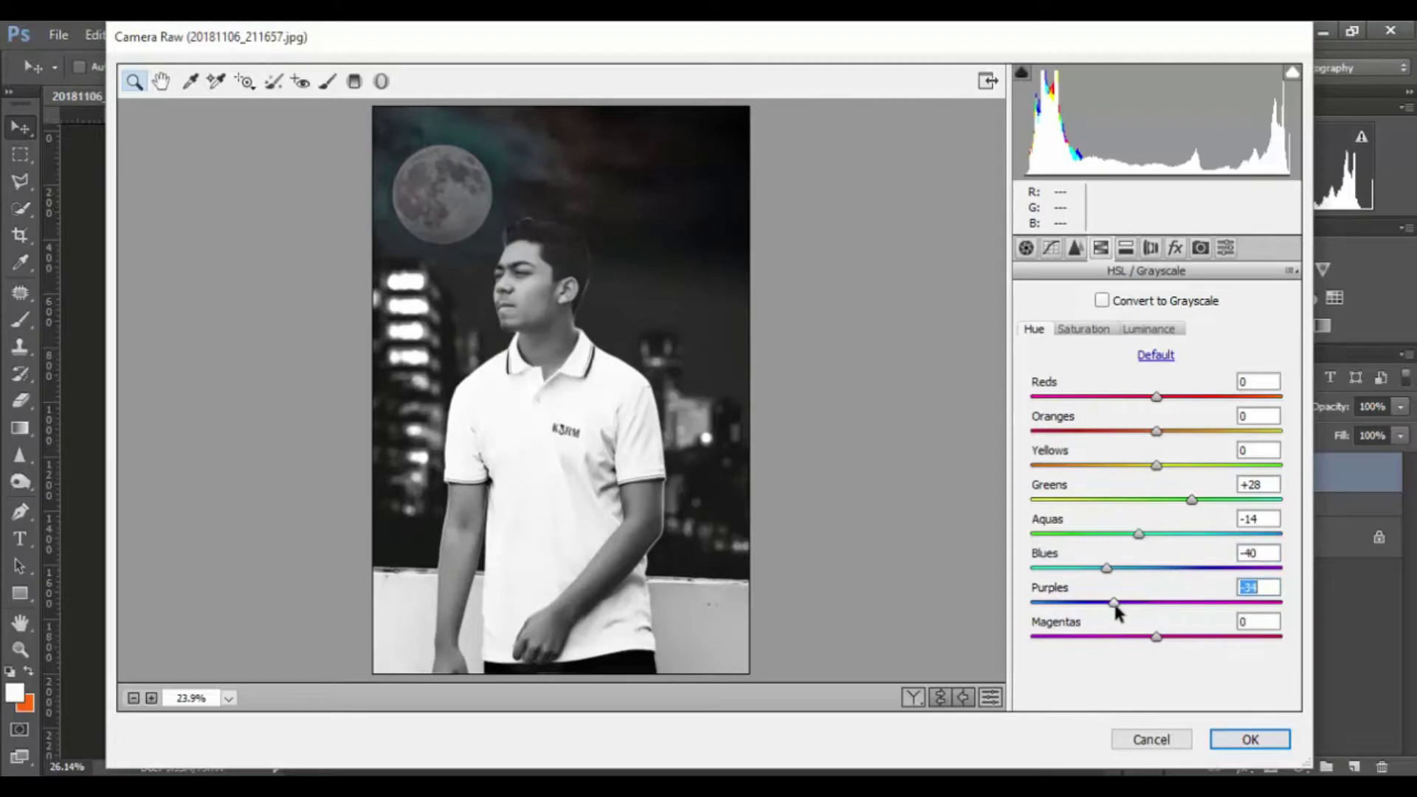
Add a negative post-crop vignette to darken the corners and apply Camera Raw
{"action": "left_click", "coordinate": [1174, 251]}
{"action": "left_click_drag", "start_coordinate": [1150, 589], "coordinate": [1145, 591]}
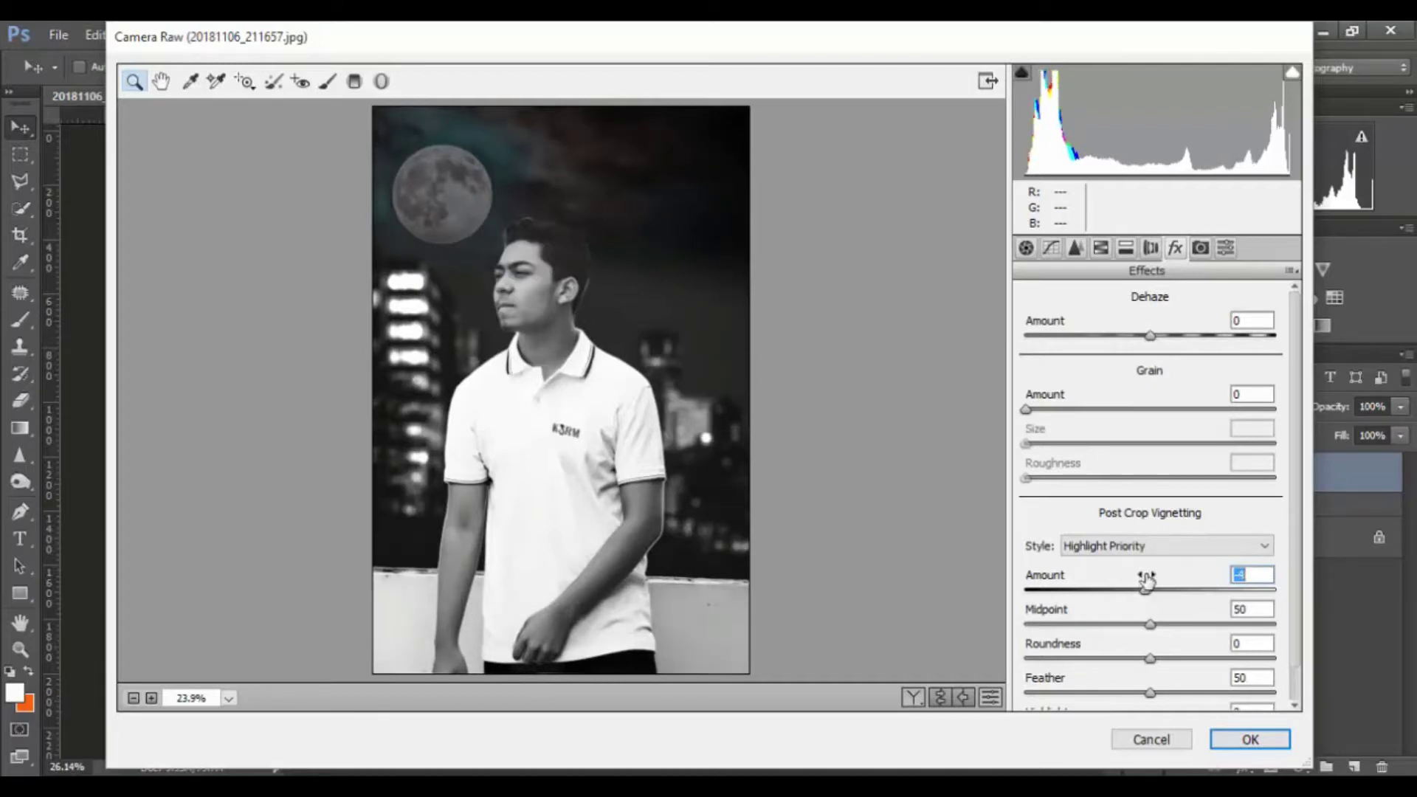
{"action": "left_click", "coordinate": [1250, 740]}
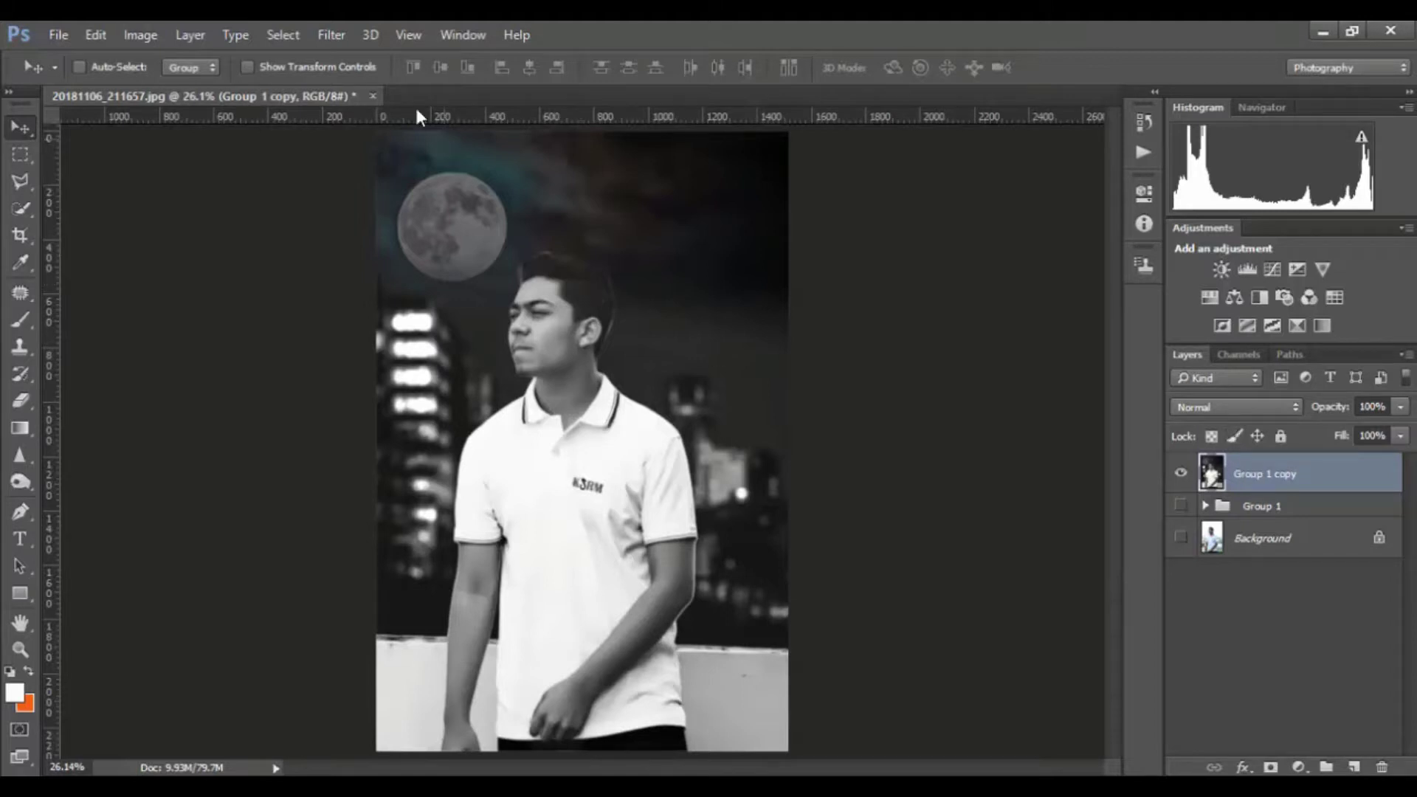
Launch Color Efex Pro 4 from Filter > Nik Collection
{"action": "left_click", "coordinate": [327, 37]}
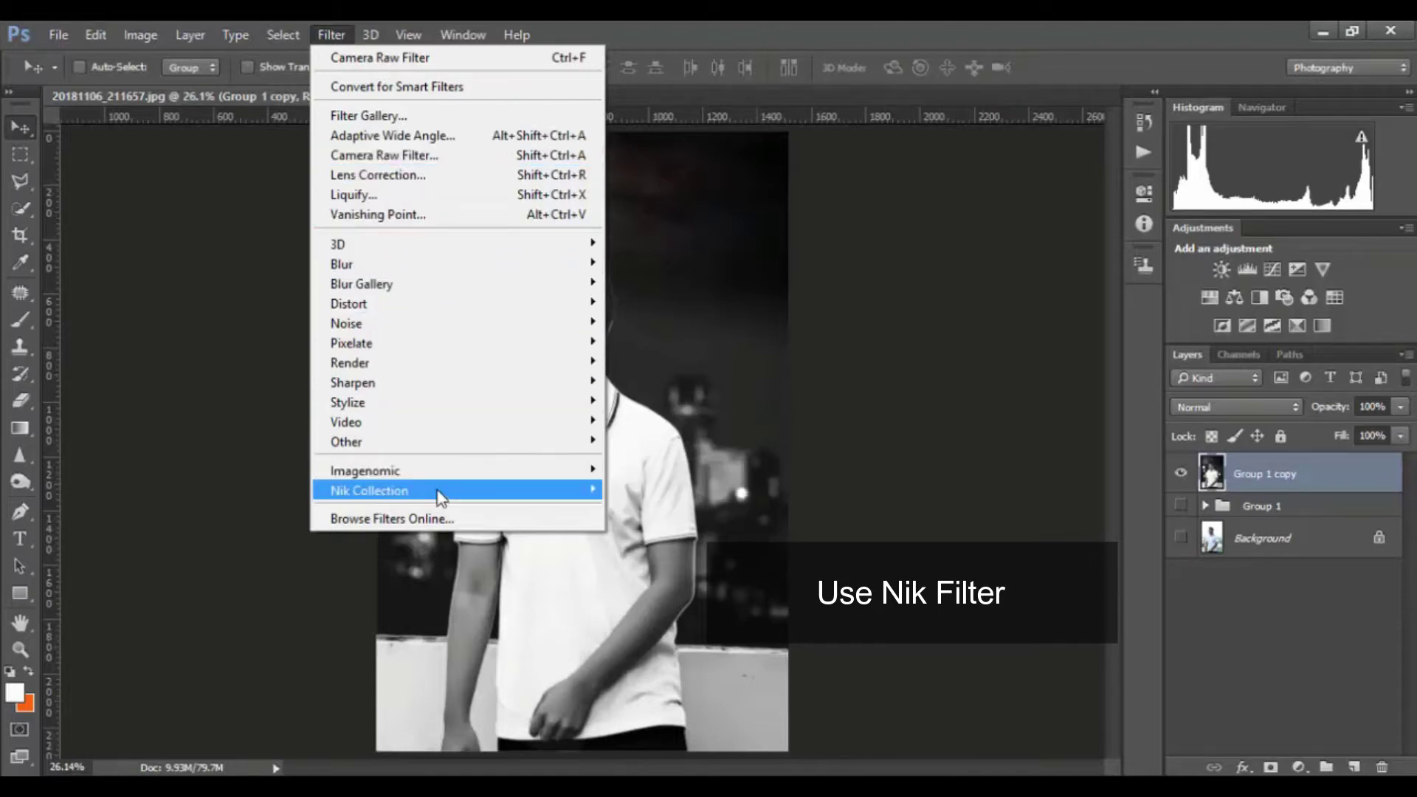
{"action": "mouse_move", "coordinate": [369, 490]}
{"action": "left_click", "coordinate": [712, 492]}
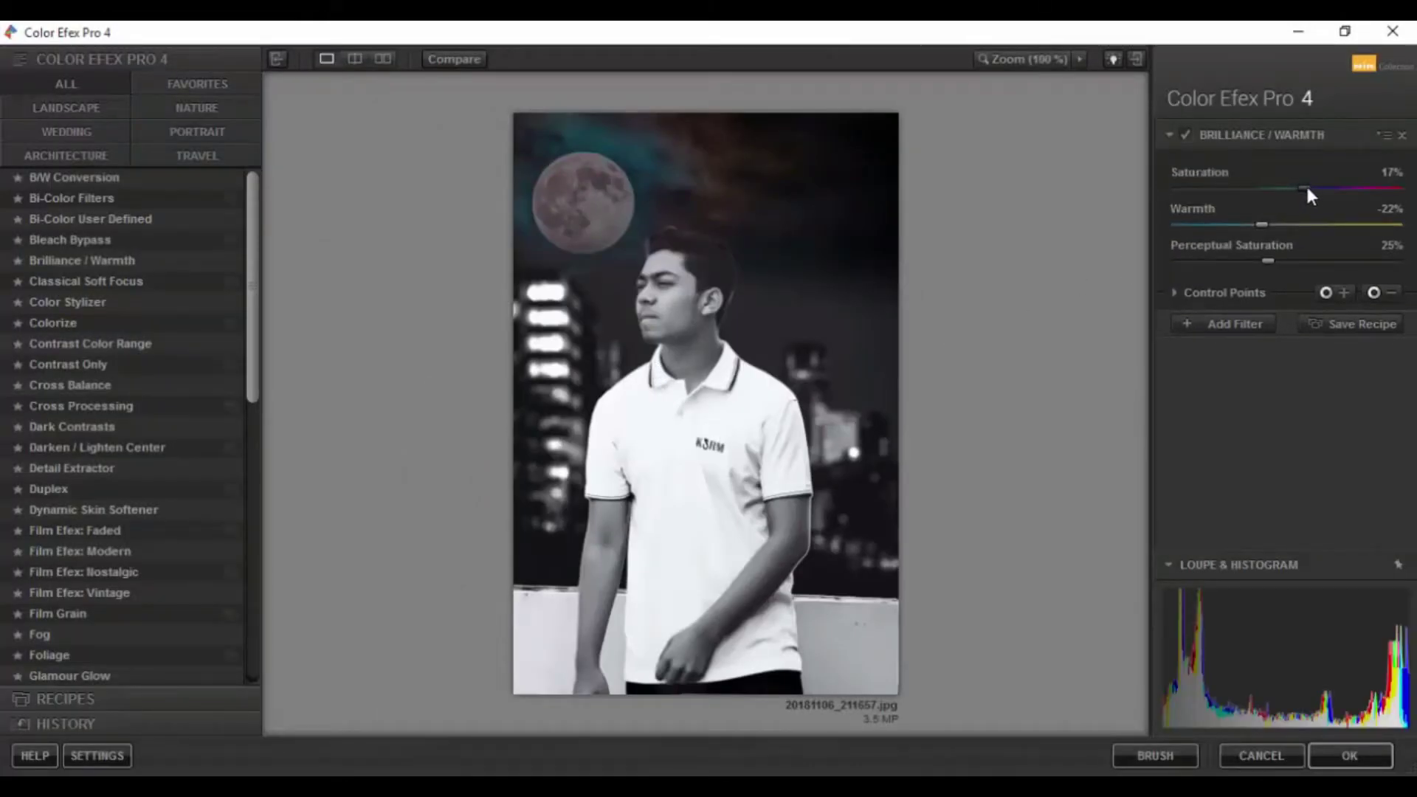
Set Brilliance/Warmth to 18% saturation and -24% warmth, then add a second filter slot
{"action": "left_click_drag", "start_coordinate": [1308, 189], "coordinate": [1331, 190]}
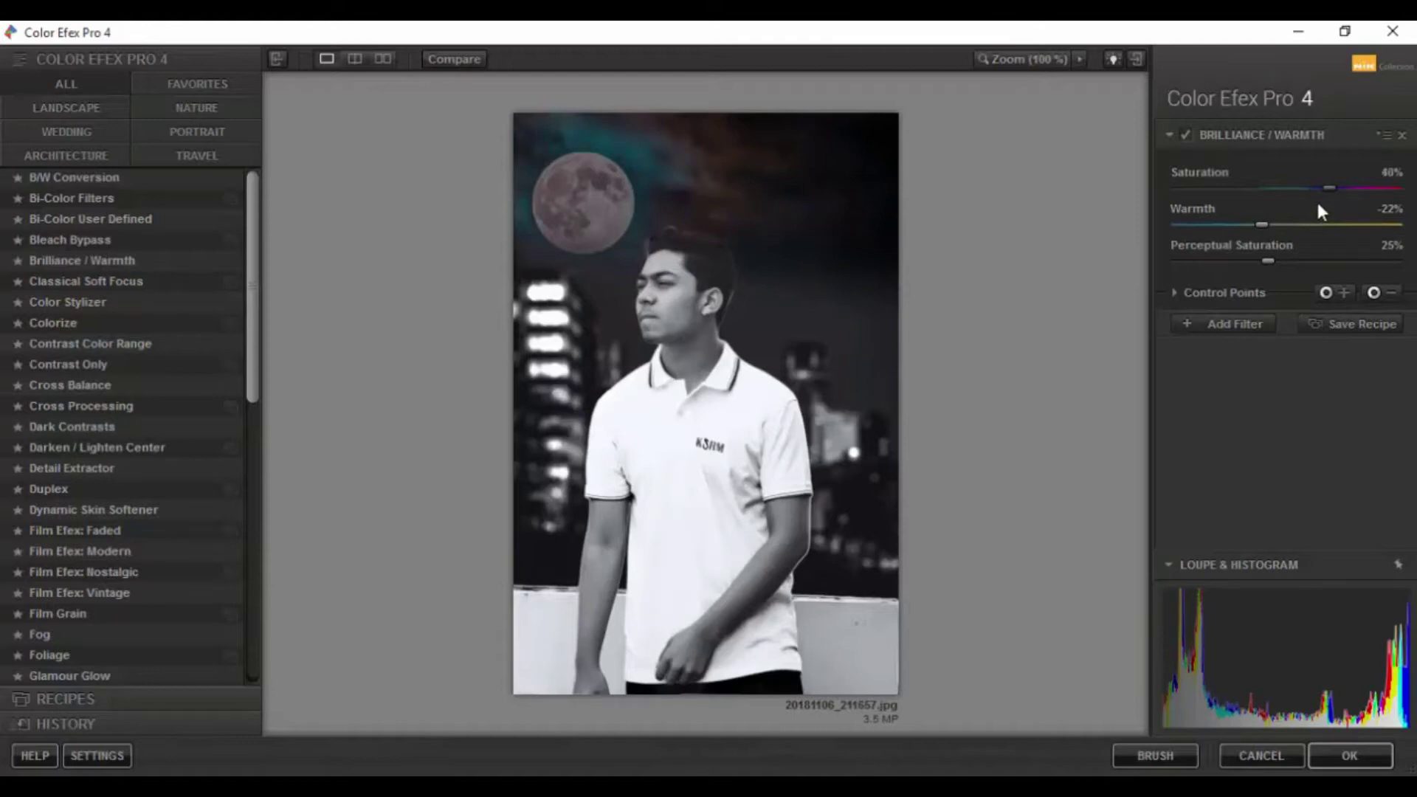
{"action": "left_click_drag", "start_coordinate": [1261, 224], "coordinate": [1261, 225]}
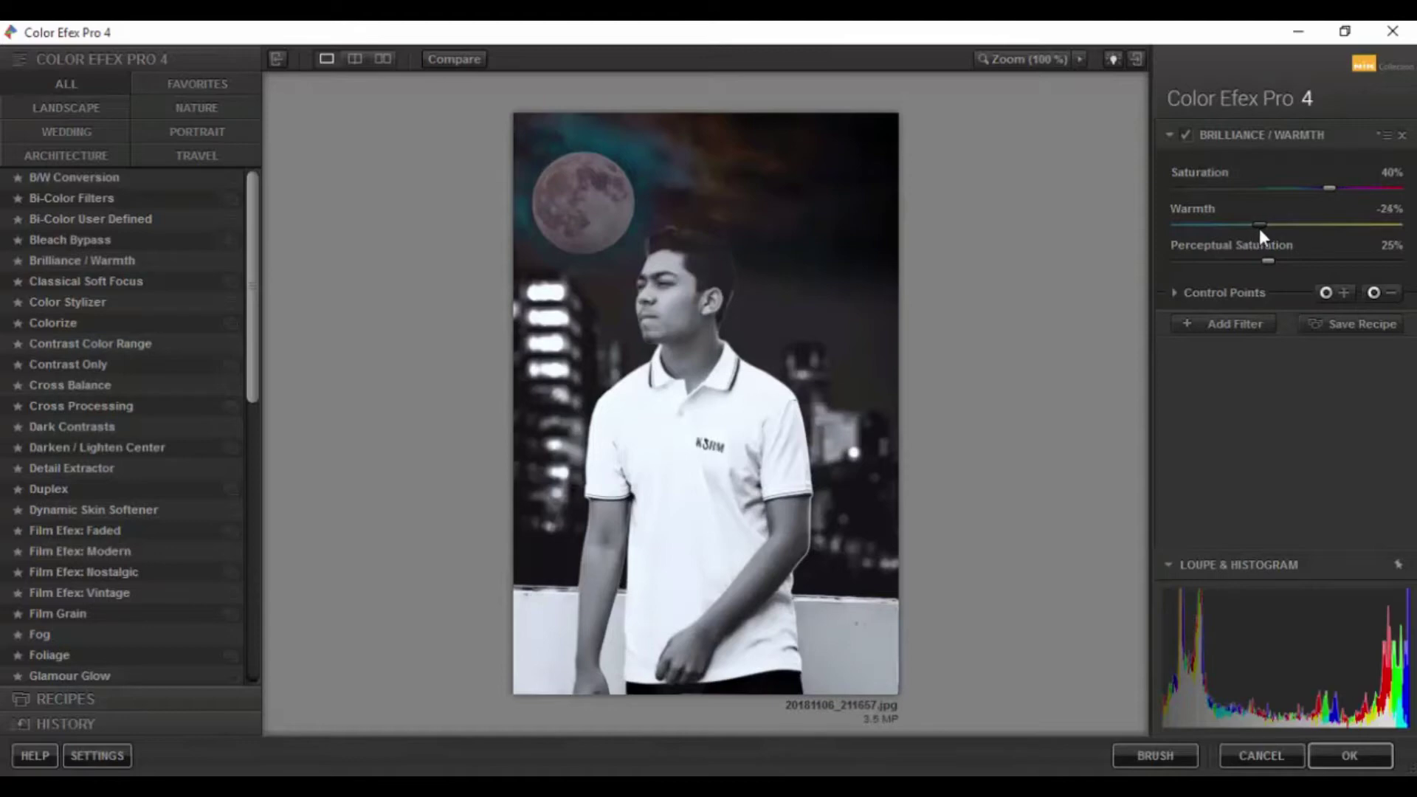
{"action": "left_click_drag", "start_coordinate": [1326, 189], "coordinate": [1305, 188]}
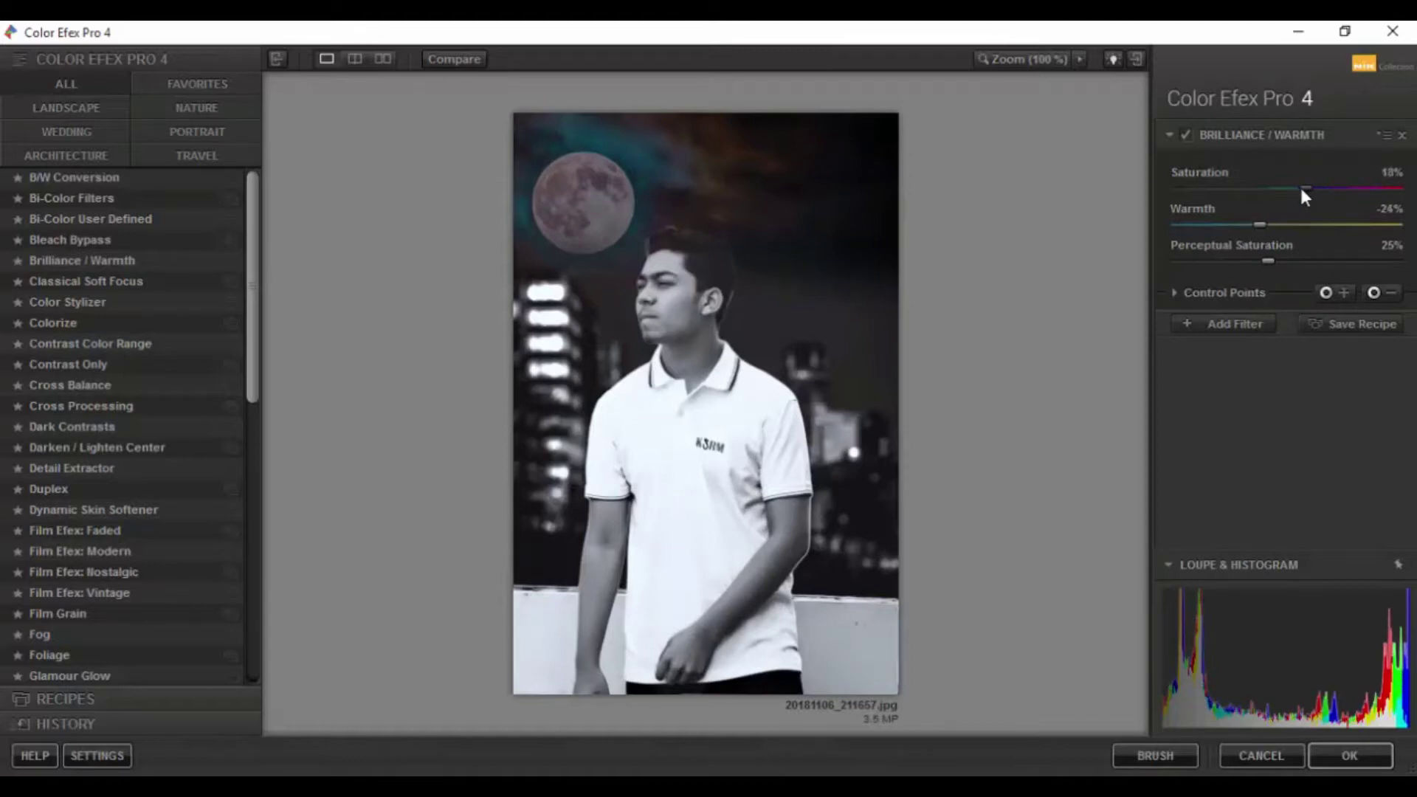
{"action": "left_click", "coordinate": [1247, 325]}
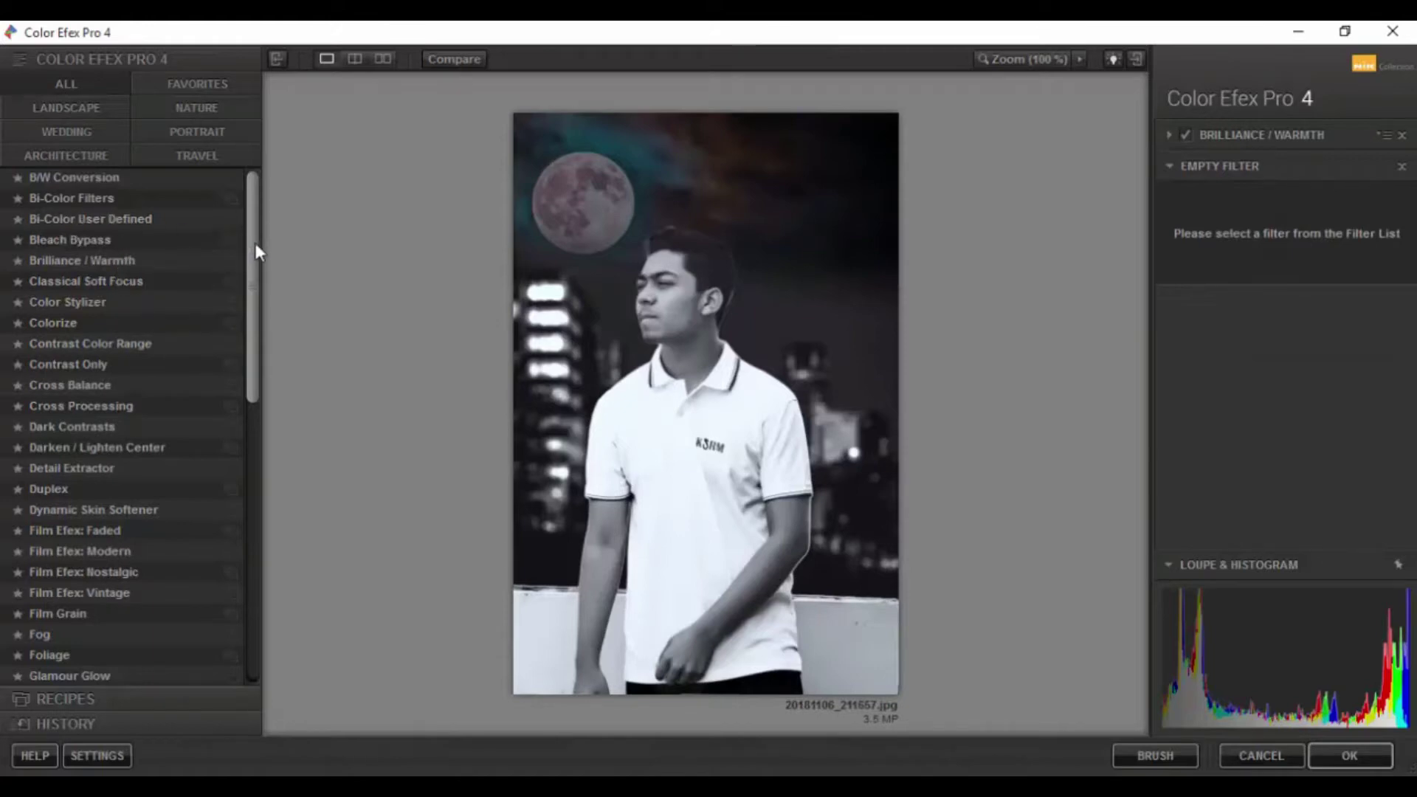
Preview filters from Bi-Color Filters through Cross Balance, settling on Cross Processing
{"action": "left_click", "coordinate": [127, 177]}
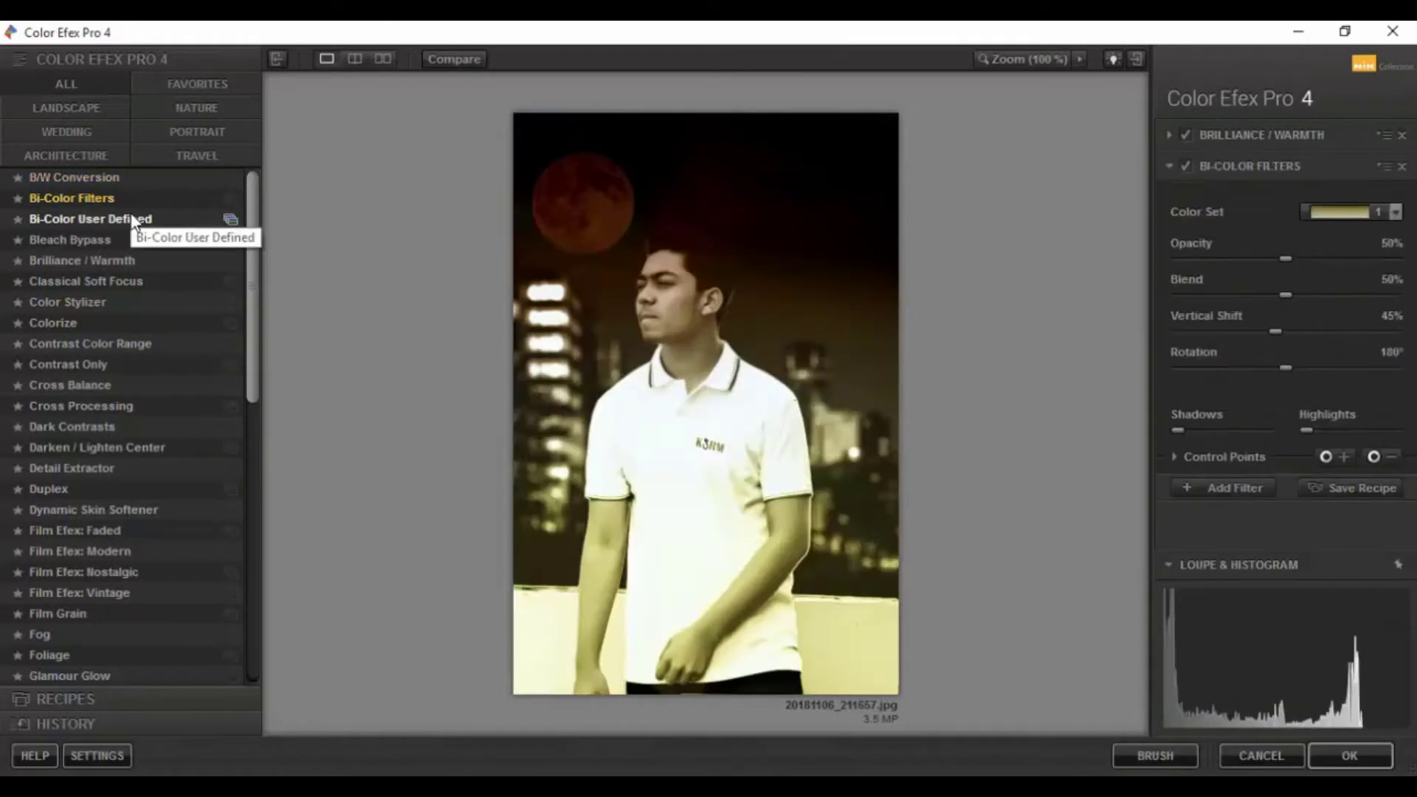
{"action": "left_click", "coordinate": [121, 237]}
{"action": "left_click", "coordinate": [105, 280]}
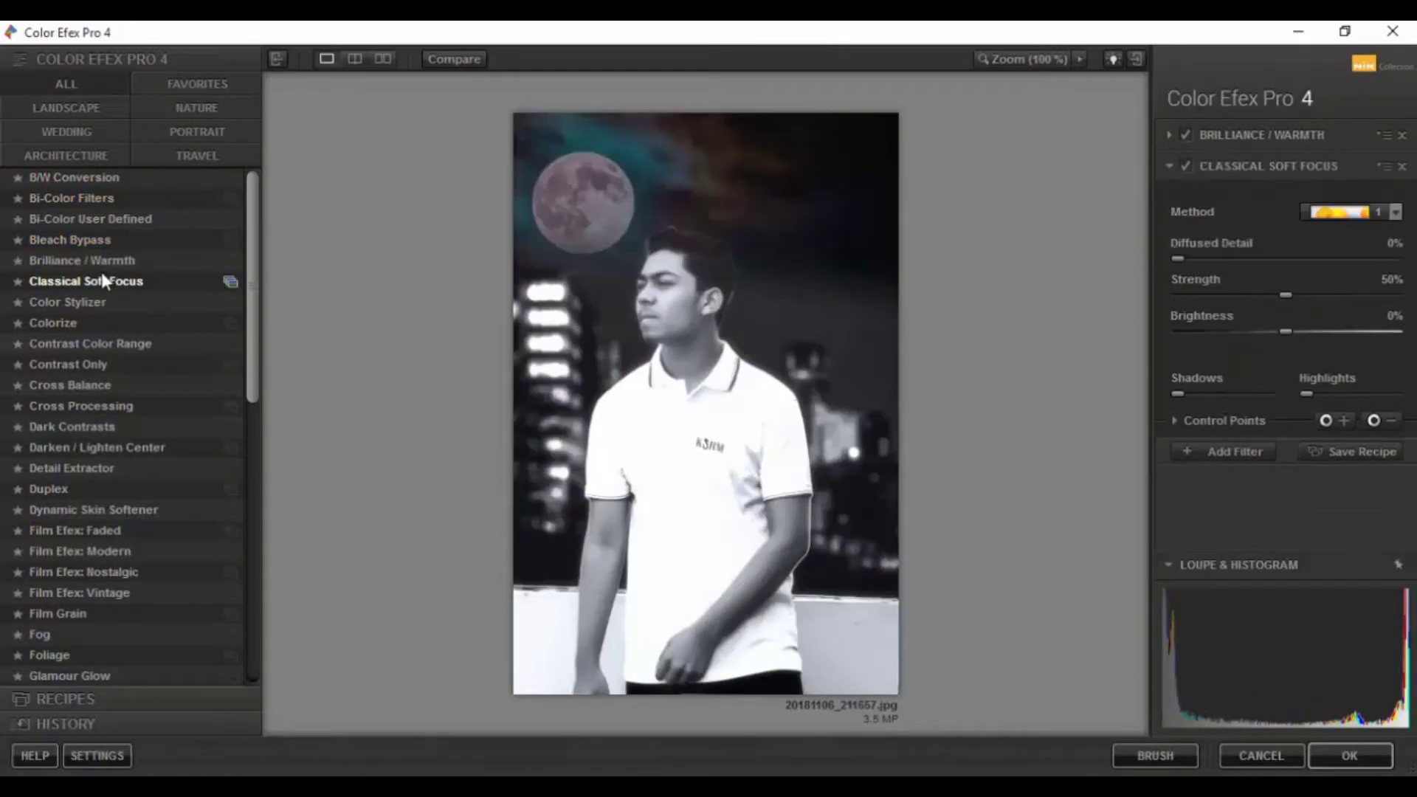
{"action": "left_click", "coordinate": [79, 303]}
{"action": "left_click", "coordinate": [62, 323]}
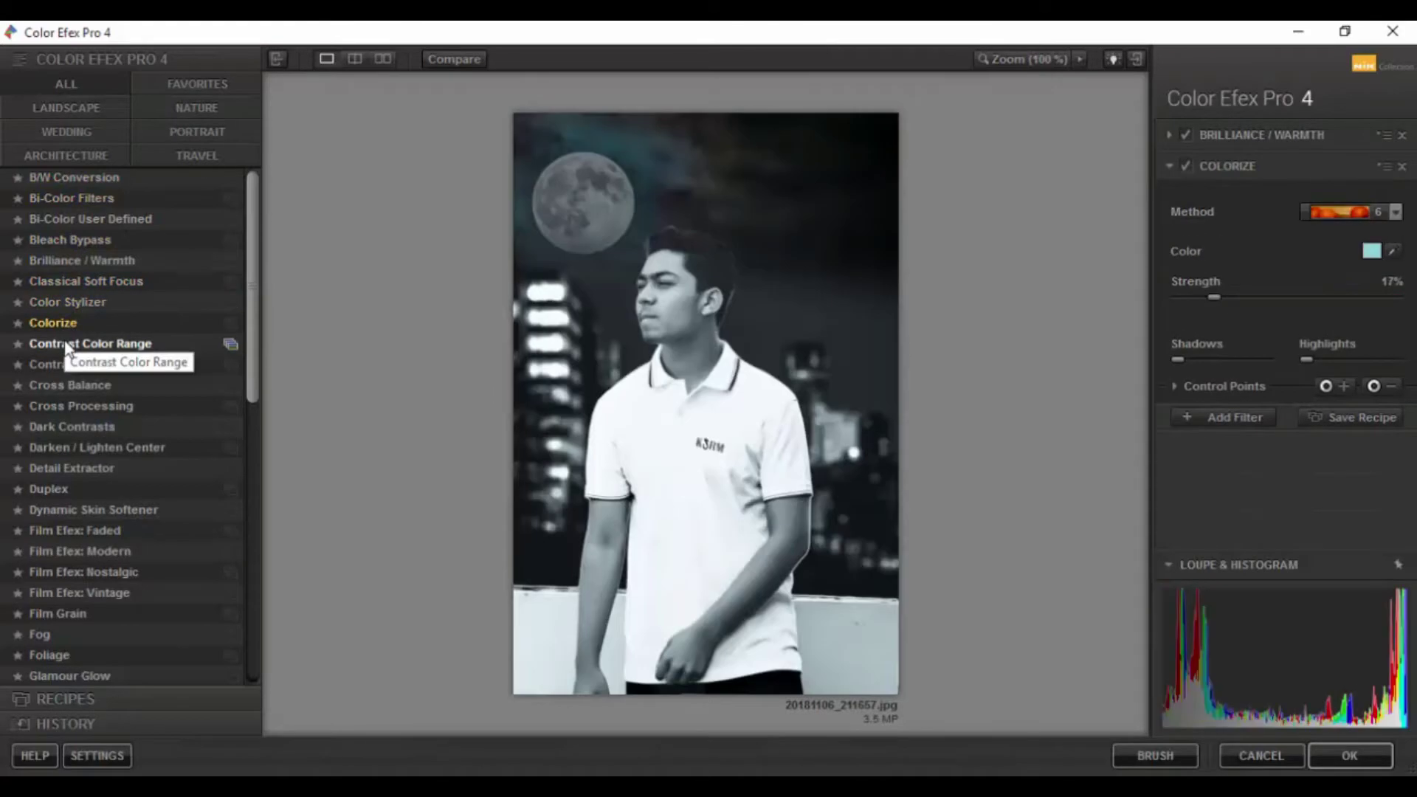
{"action": "left_click", "coordinate": [73, 344]}
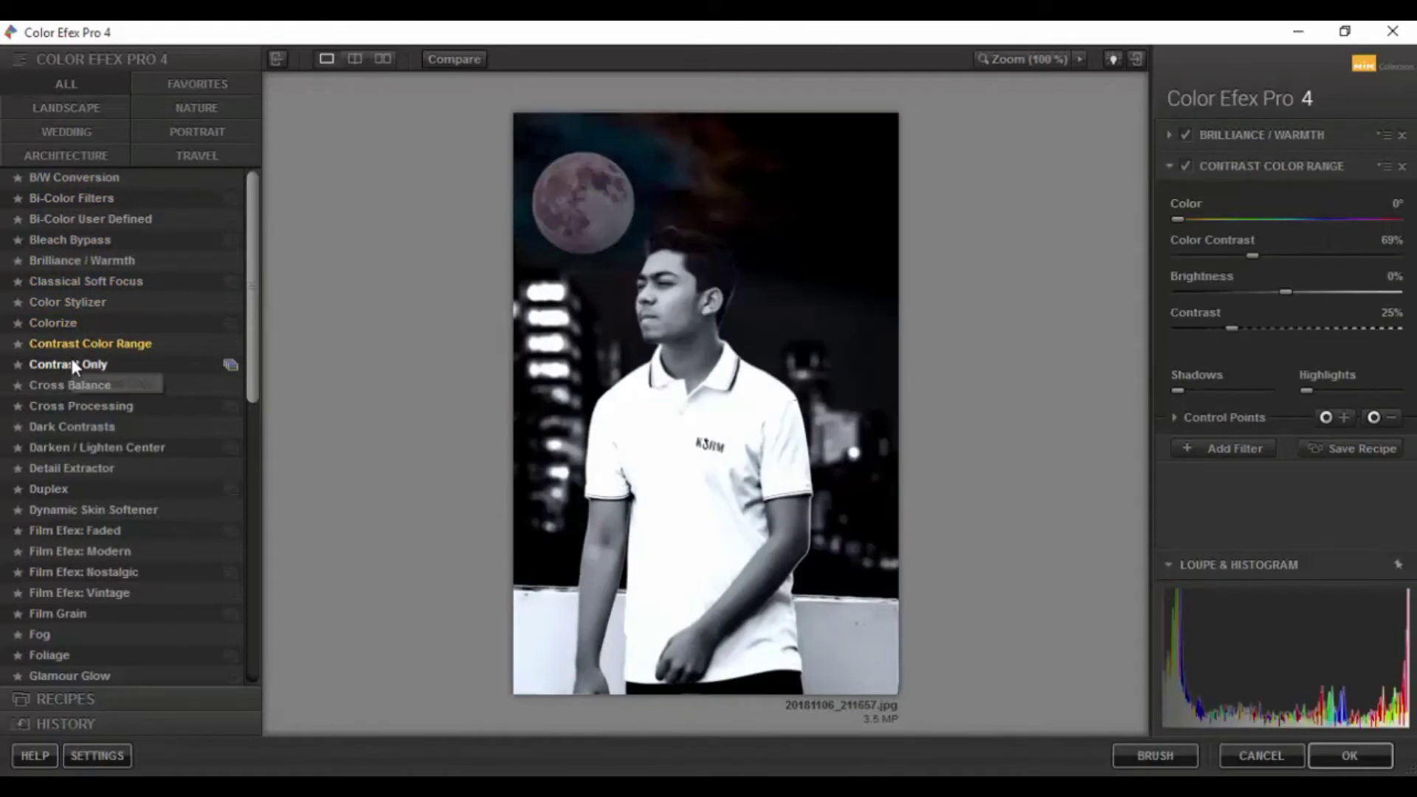
{"action": "left_click", "coordinate": [69, 364]}
{"action": "left_click", "coordinate": [75, 387]}
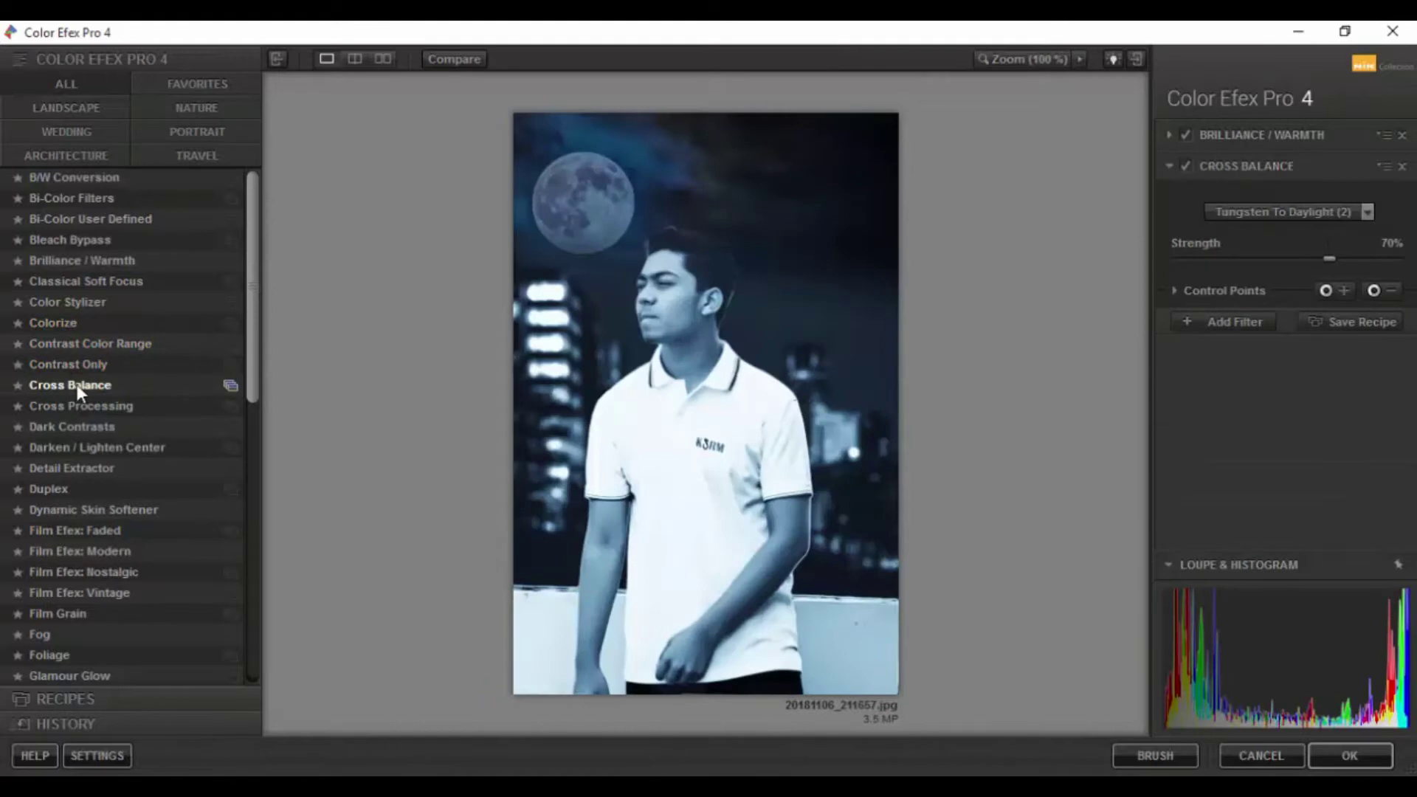
{"action": "left_click", "coordinate": [60, 408]}
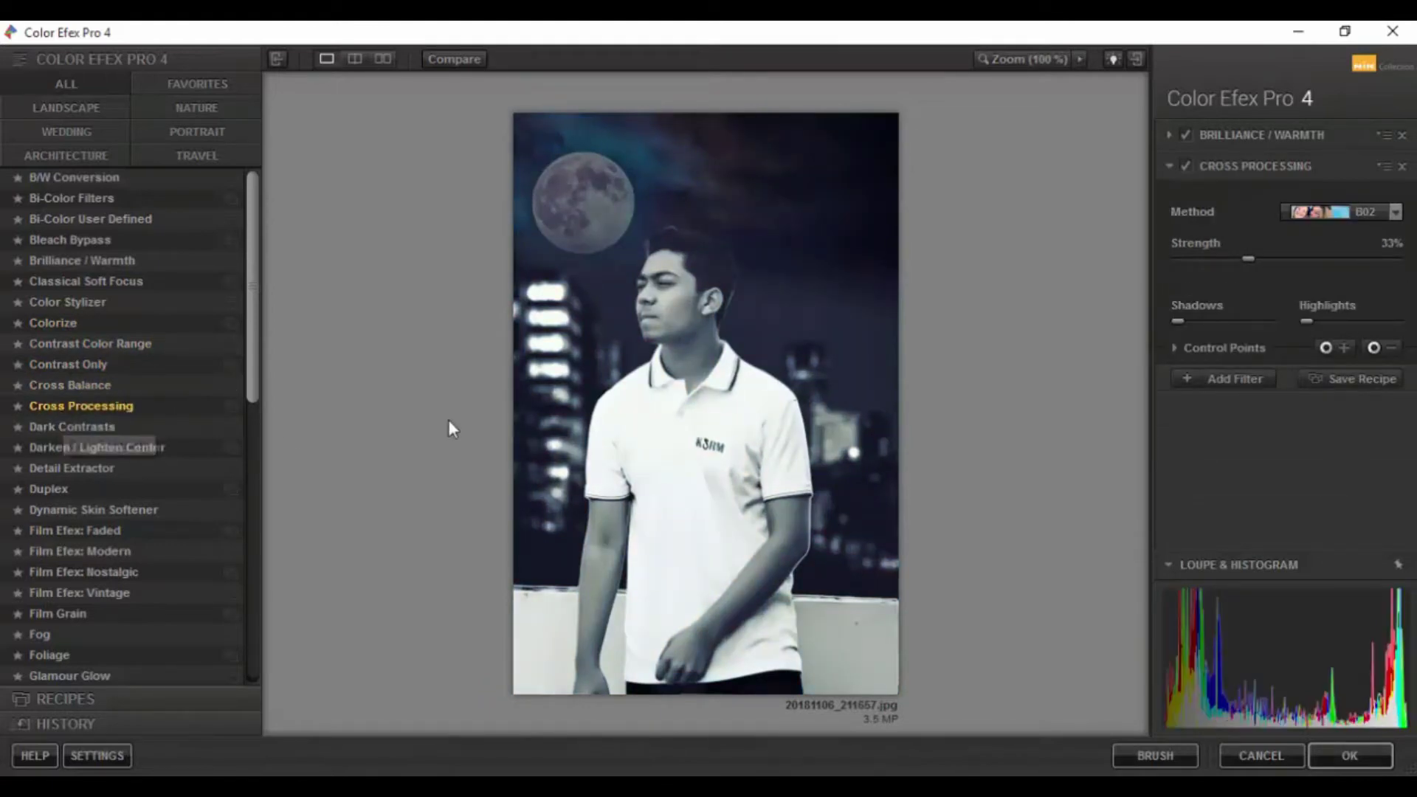
Set Cross Processing to method L02 at 37% strength with lifted shadows, and apply
{"action": "left_click", "coordinate": [1331, 217]}
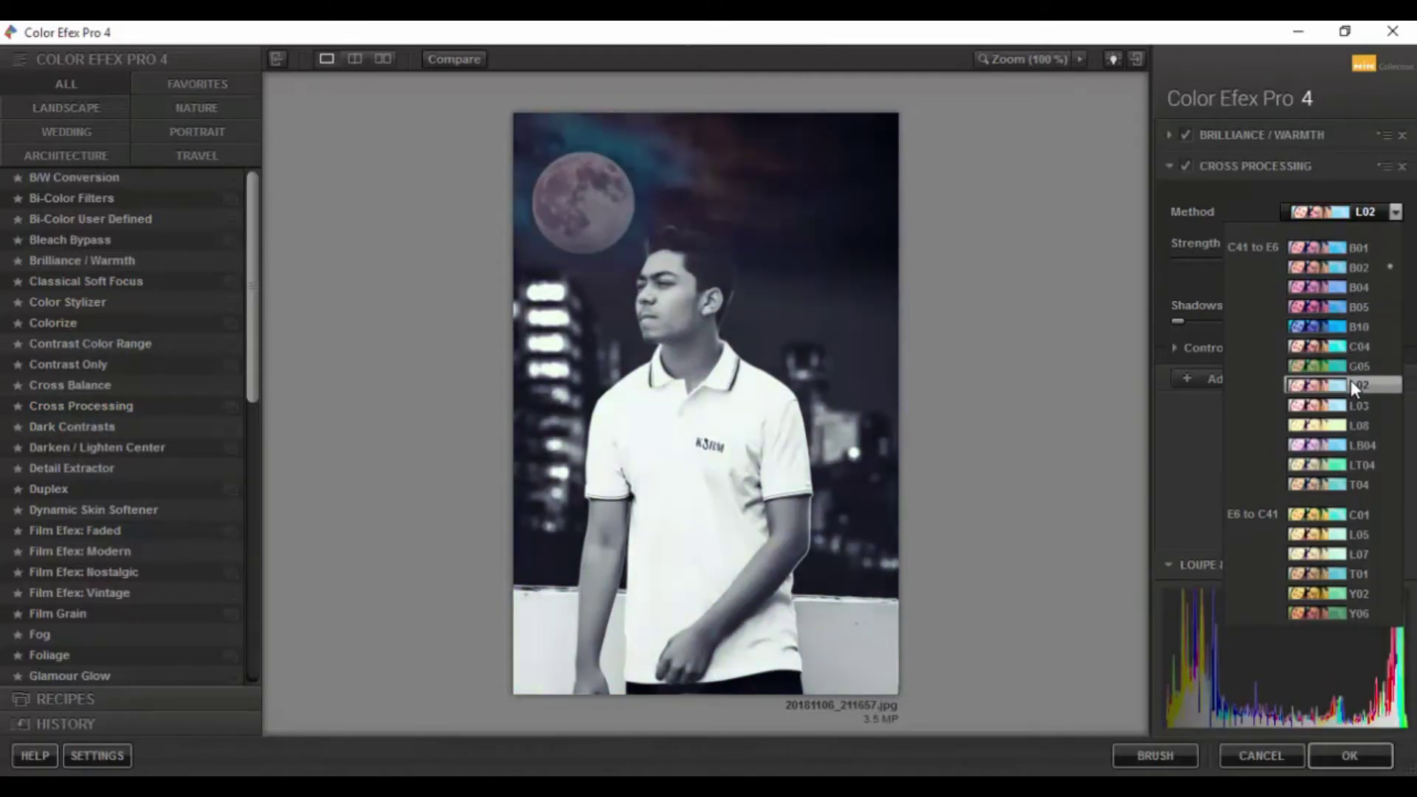
{"action": "left_click", "coordinate": [1352, 383]}
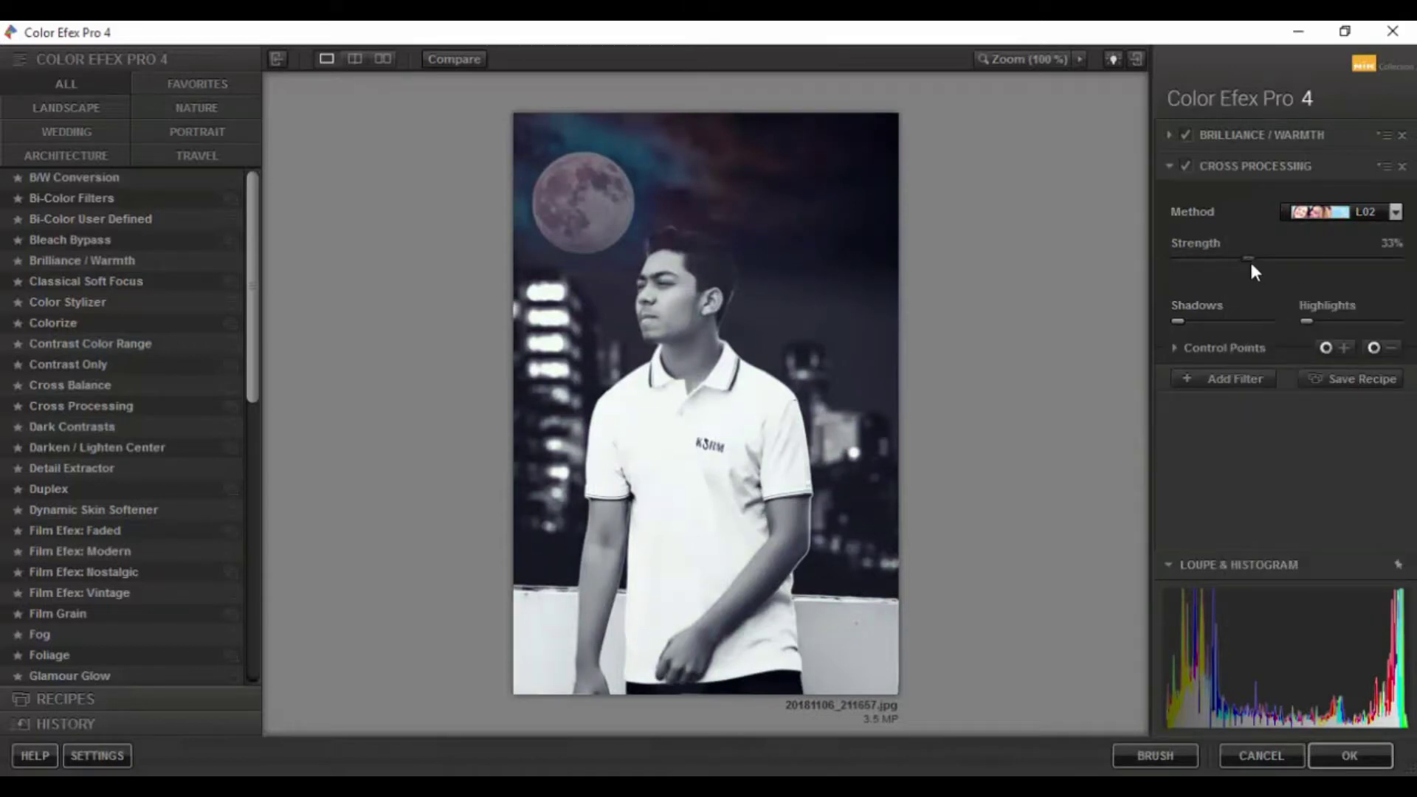
{"action": "mouse_move", "coordinate": [1248, 258]}
{"action": "left_mouse_down"}
{"action": "mouse_move", "coordinate": [1284, 260]}
{"action": "mouse_move", "coordinate": [1258, 260]}
{"action": "left_mouse_up"}
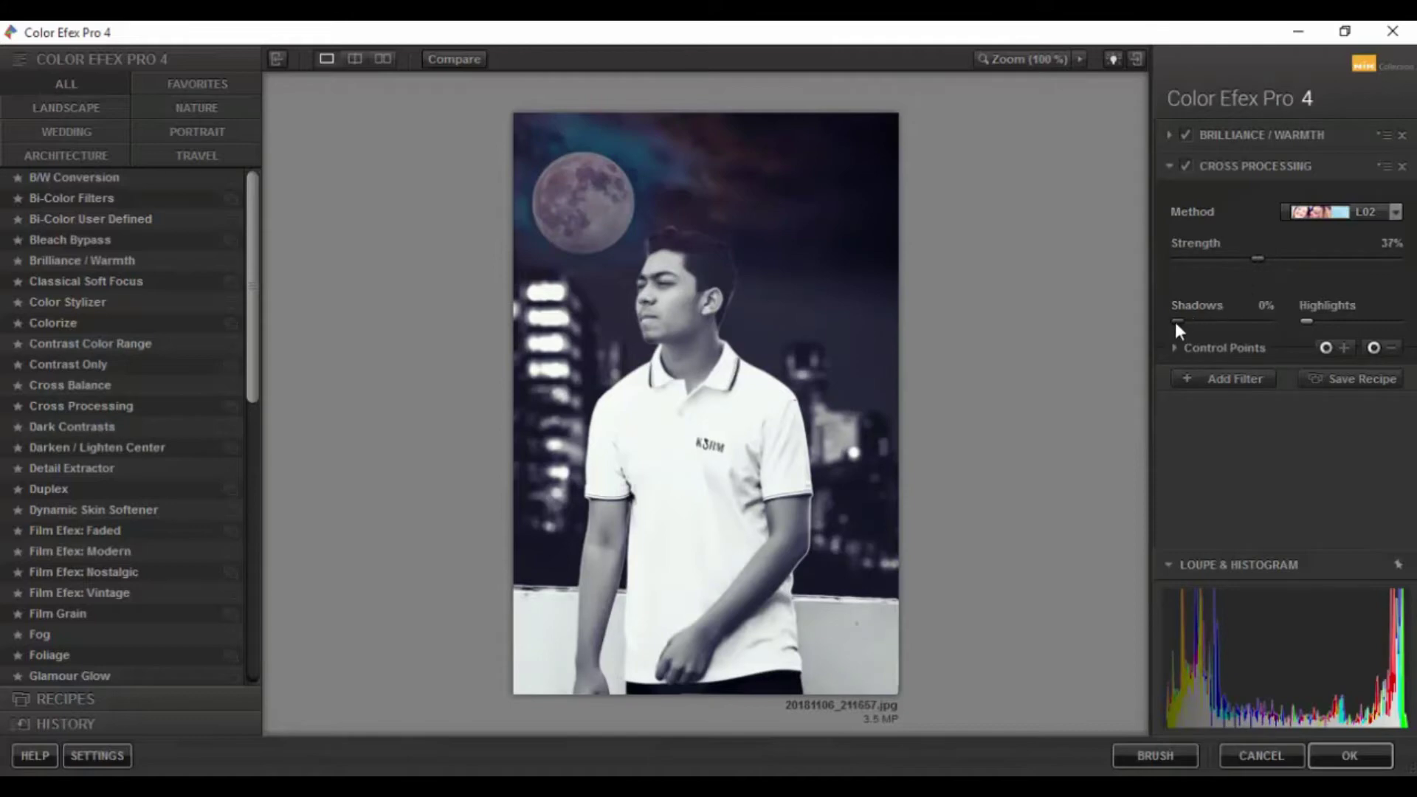
{"action": "left_click_drag", "start_coordinate": [1178, 322], "coordinate": [1193, 321]}
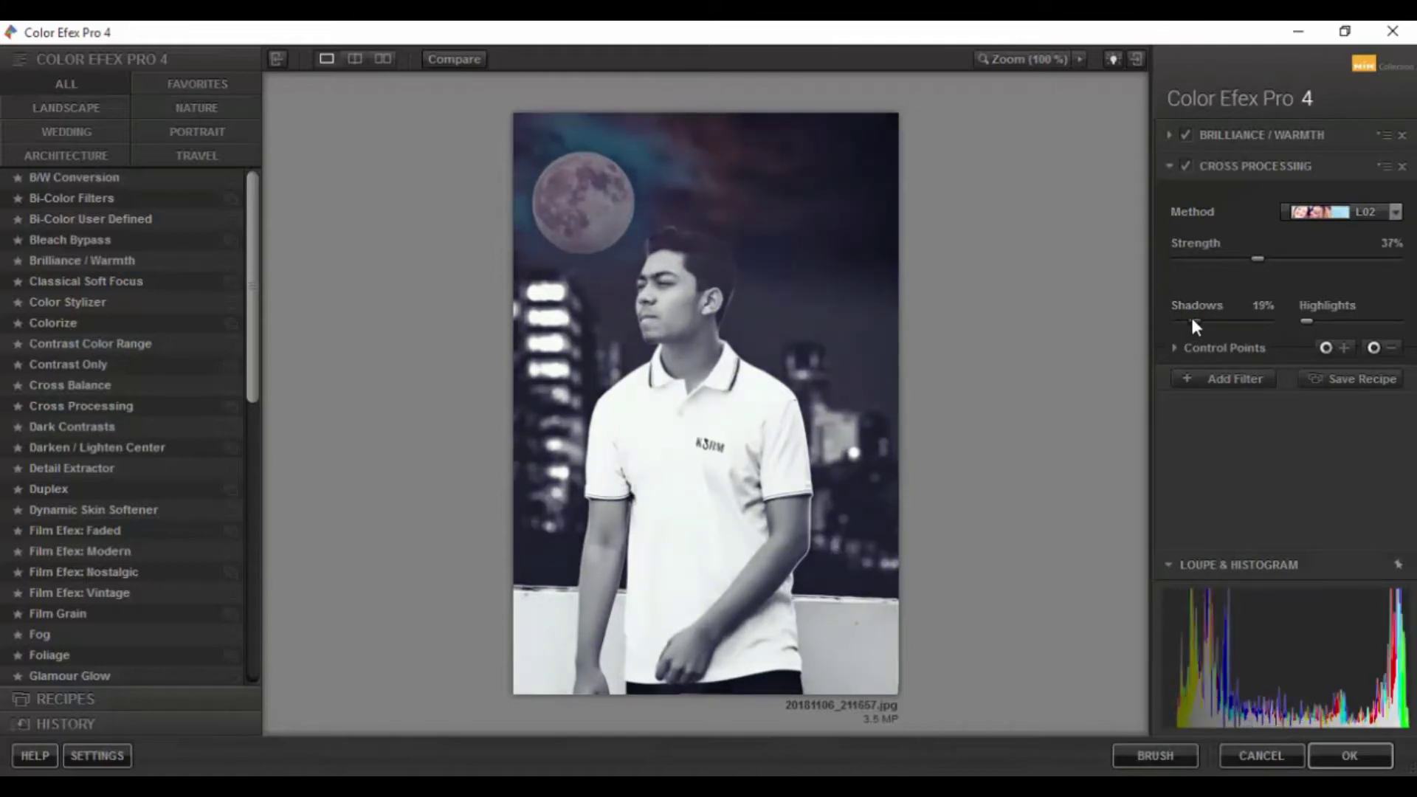
{"action": "mouse_move", "coordinate": [1284, 665]}
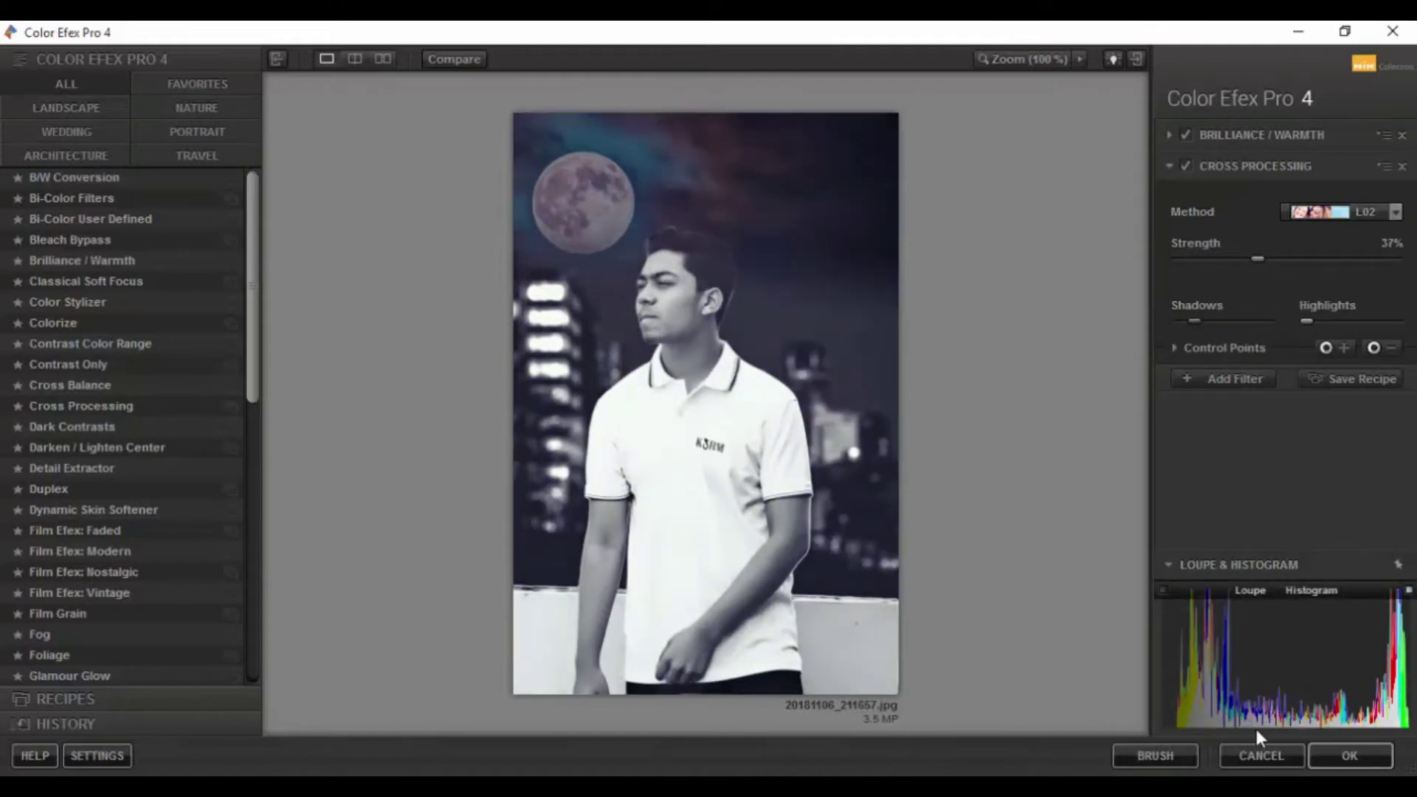
{"action": "left_click", "coordinate": [1166, 753]}
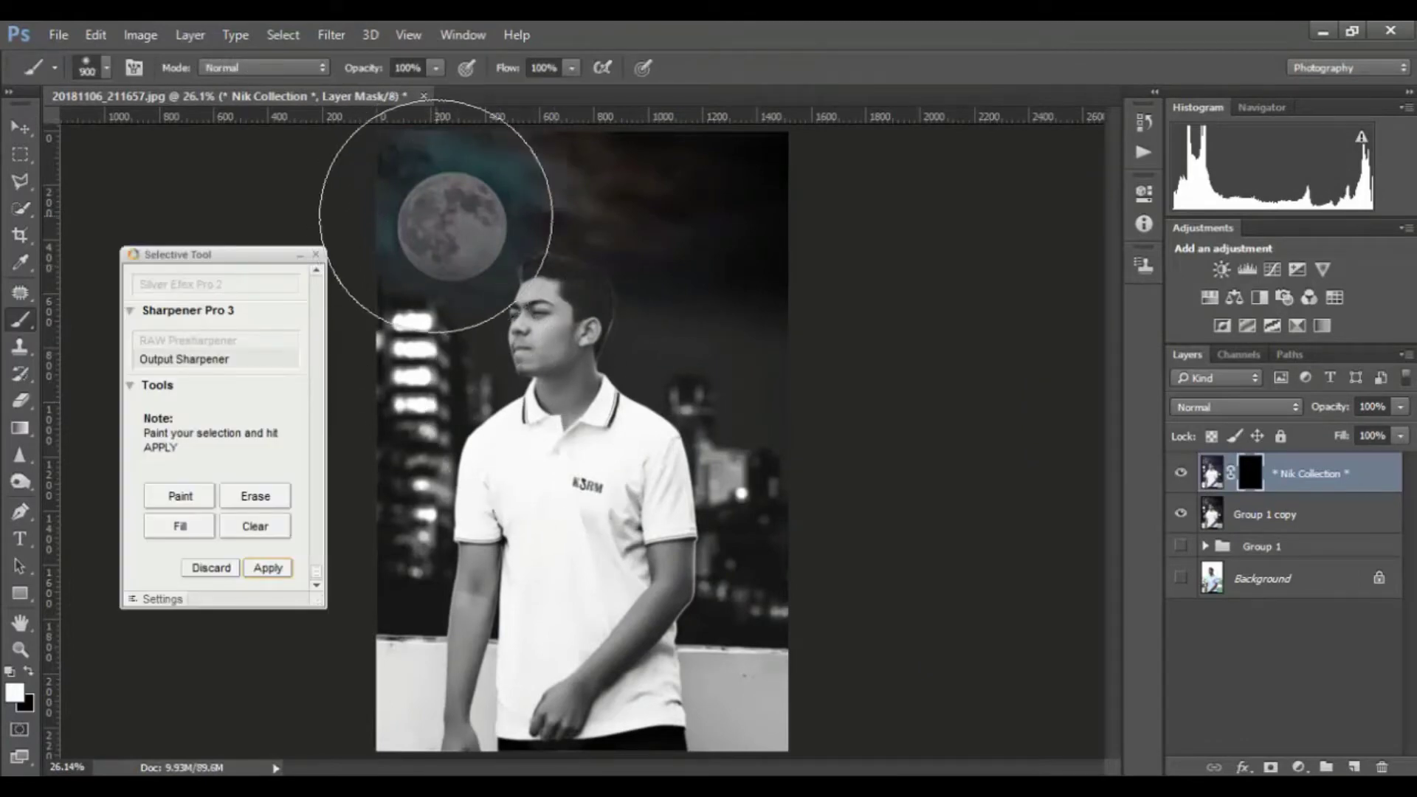
Paint white on the Nik mask over the sky, buildings, face gap and arm edge, then apply
{"action": "key", "text": "bracketleft"}
{"action": "key", "text": "bracketleft"}
{"action": "key", "text": "bracketleft"}
{"action": "mouse_move", "coordinate": [447, 196]}
{"action": "left_mouse_down"}
{"action": "mouse_move", "coordinate": [708, 169]}
{"action": "mouse_move", "coordinate": [768, 342]}
{"action": "left_mouse_up"}
{"action": "key", "text": "bracketleft"}
{"action": "key", "text": "bracketleft"}
{"action": "key", "text": "bracketleft"}
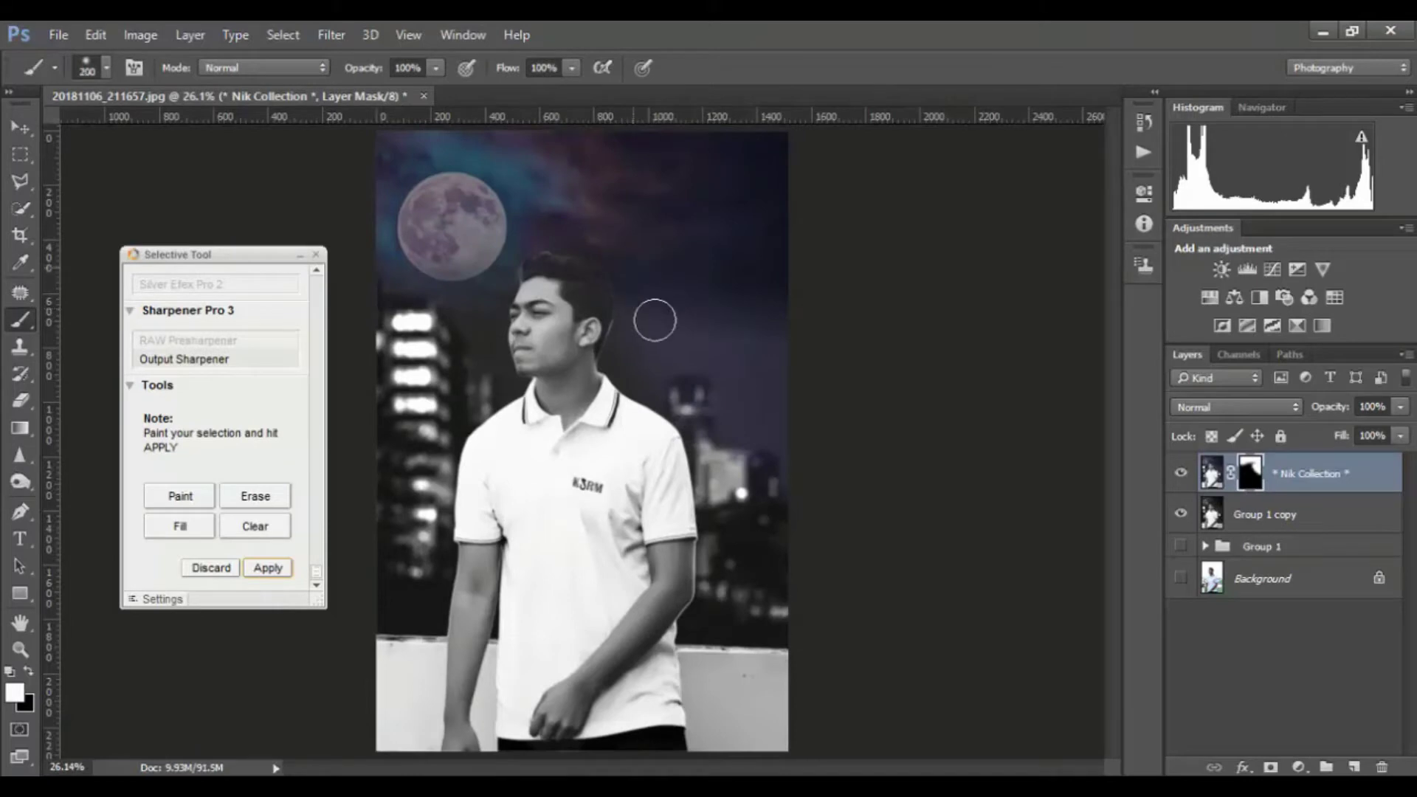
{"action": "mouse_move", "coordinate": [655, 320]}
{"action": "left_mouse_down"}
{"action": "mouse_move", "coordinate": [633, 320]}
{"action": "mouse_move", "coordinate": [787, 516]}
{"action": "mouse_move", "coordinate": [697, 431]}
{"action": "mouse_move", "coordinate": [728, 623]}
{"action": "mouse_move", "coordinate": [724, 573]}
{"action": "mouse_move", "coordinate": [708, 631]}
{"action": "left_mouse_up"}
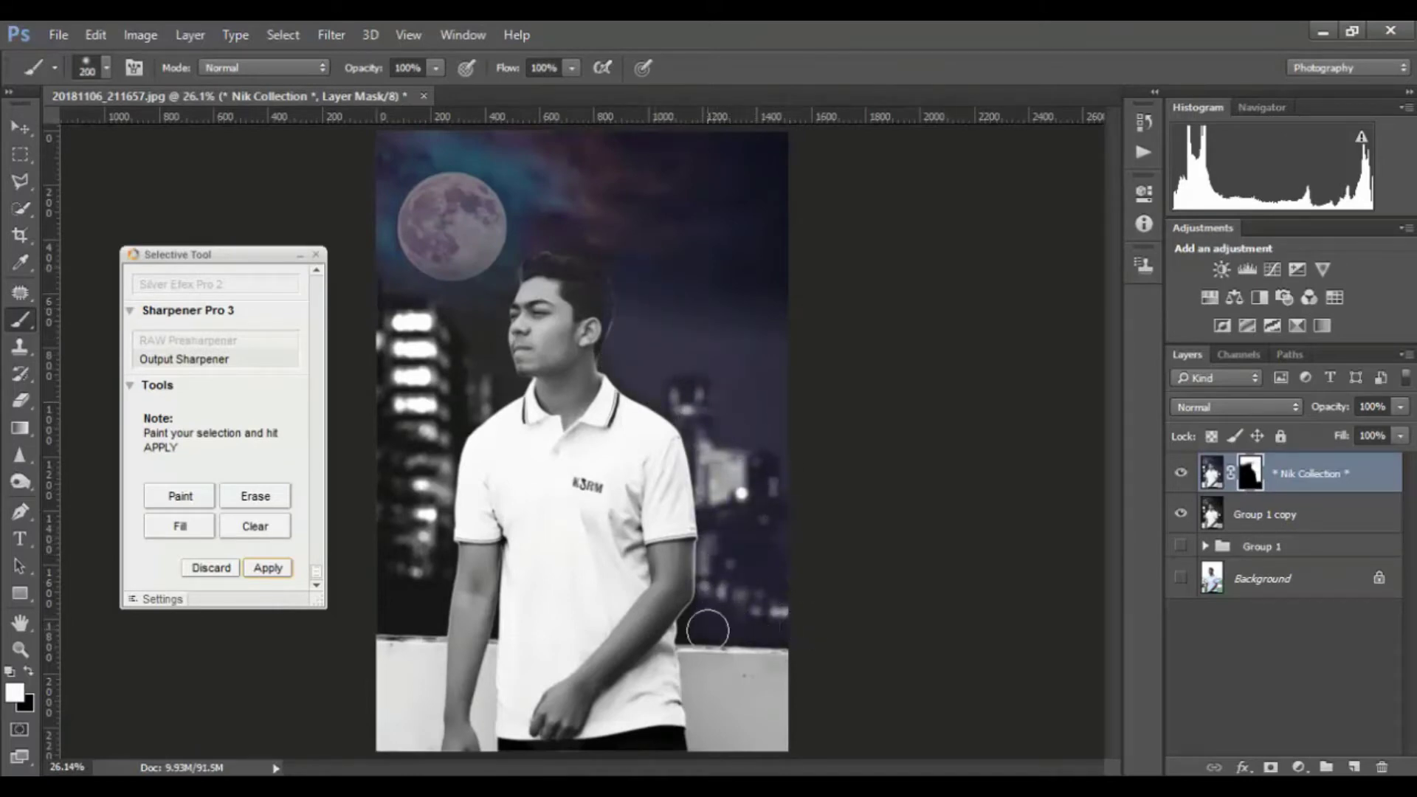
{"action": "mouse_move", "coordinate": [468, 310]}
{"action": "left_mouse_down"}
{"action": "mouse_move", "coordinate": [490, 327]}
{"action": "mouse_move", "coordinate": [402, 347]}
{"action": "mouse_move", "coordinate": [404, 538]}
{"action": "mouse_move", "coordinate": [411, 508]}
{"action": "mouse_move", "coordinate": [427, 623]}
{"action": "mouse_move", "coordinate": [386, 617]}
{"action": "mouse_move", "coordinate": [431, 563]}
{"action": "mouse_move", "coordinate": [463, 430]}
{"action": "left_mouse_up"}
{"action": "key", "text": "bracketleft"}
{"action": "key", "text": "bracketleft"}
{"action": "key", "text": "bracketleft"}
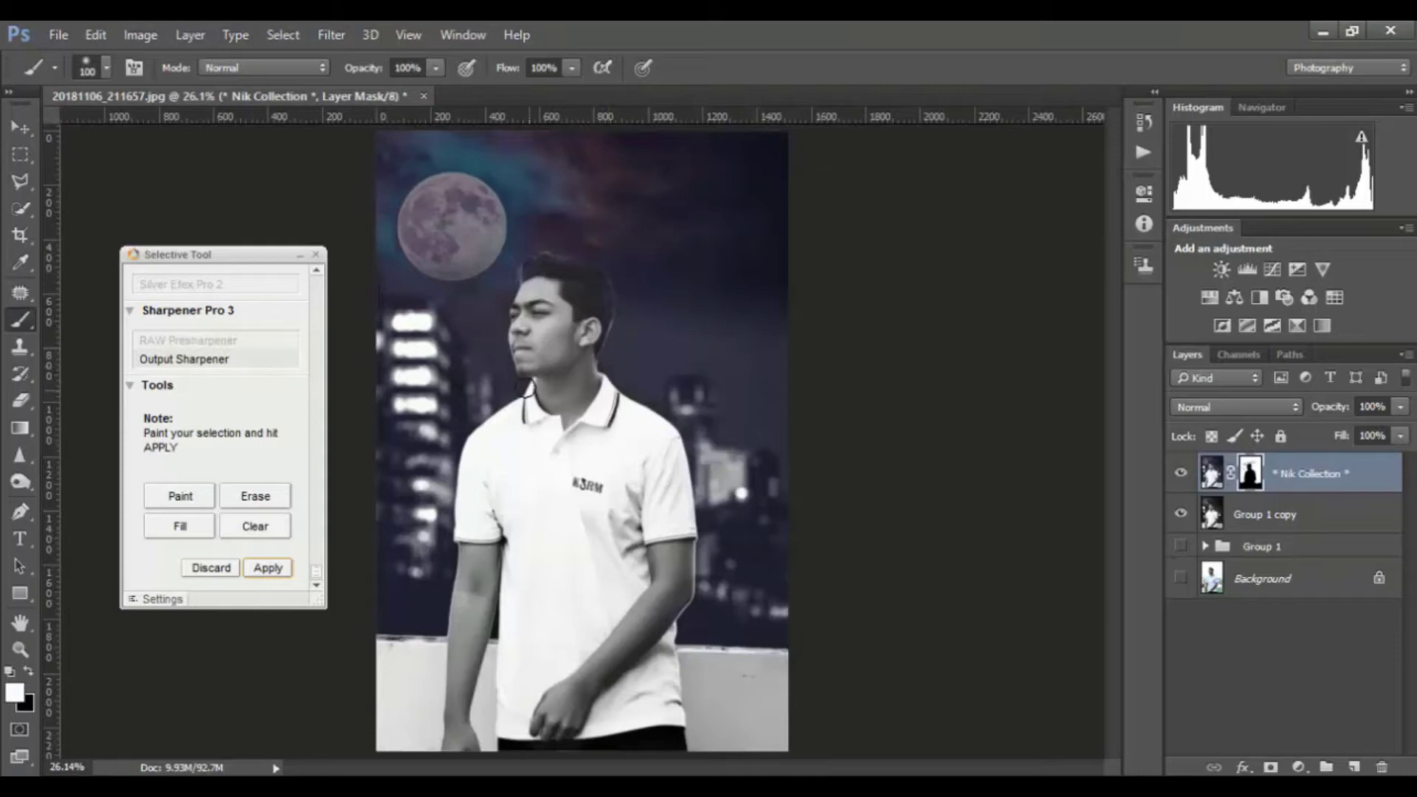
{"action": "key", "text": "bracketleft"}
{"action": "key", "text": "bracketleft"}
{"action": "key", "text": "bracketleft"}
{"action": "left_click_drag", "start_coordinate": [517, 569], "coordinate": [500, 604]}
{"action": "key", "text": "bracketright"}
{"action": "key", "text": "bracketright"}
{"action": "key", "text": "bracketright"}
{"action": "left_click", "coordinate": [278, 575]}
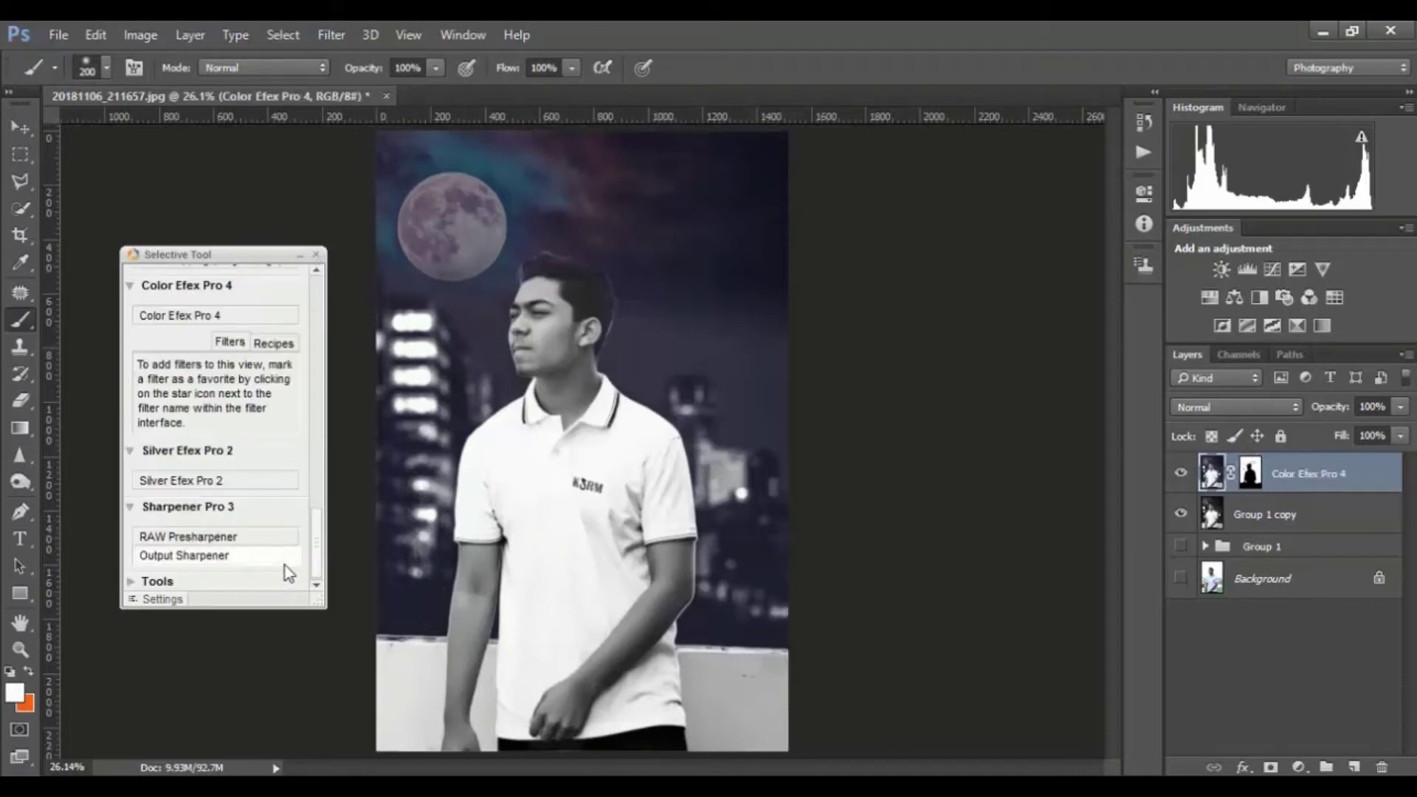
Close the Selective panel and merge the Color Efex Pro 4 layer into Group 1 copy
{"action": "left_click", "coordinate": [316, 254]}
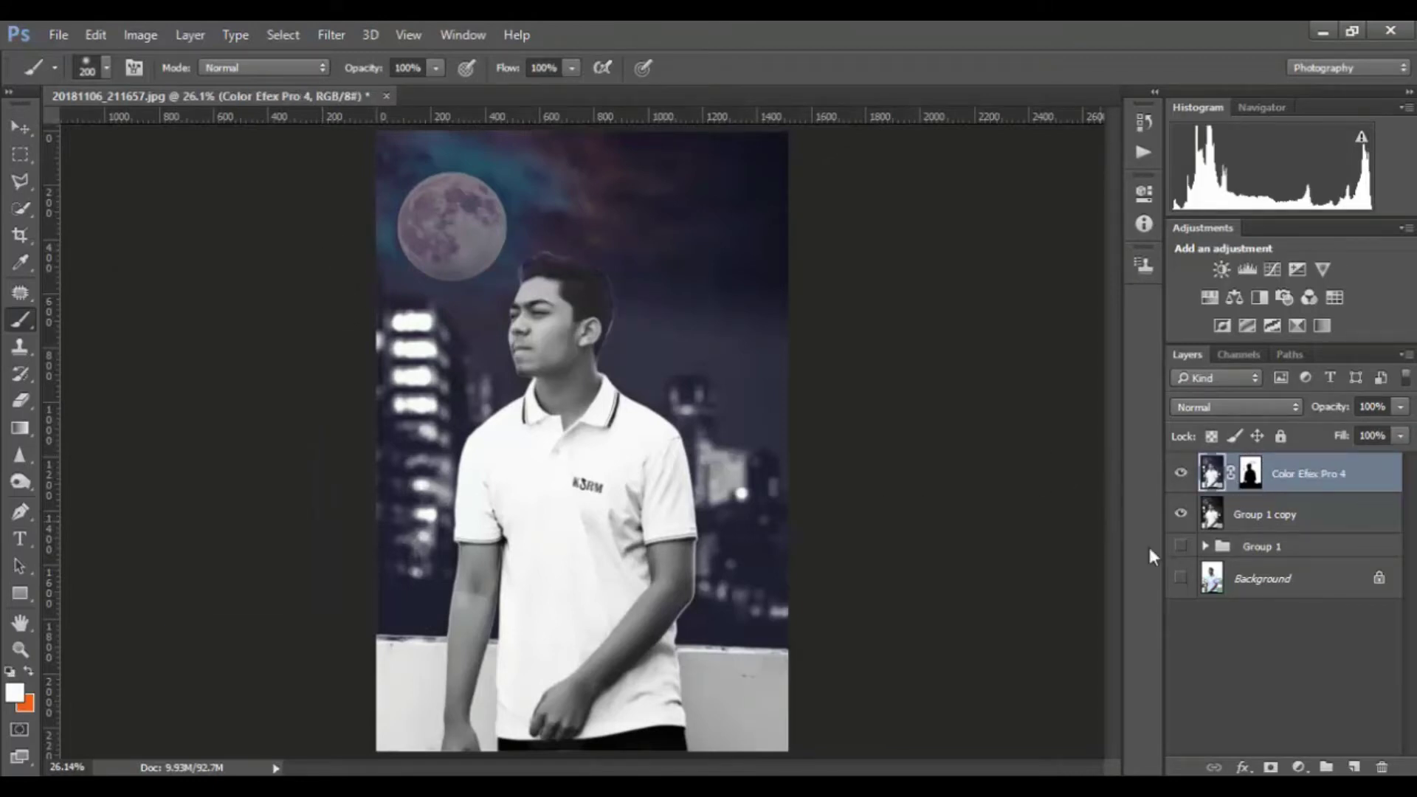
{"action": "key", "text": "ctrl+minus"}
{"action": "key", "text": "ctrl+minus"}
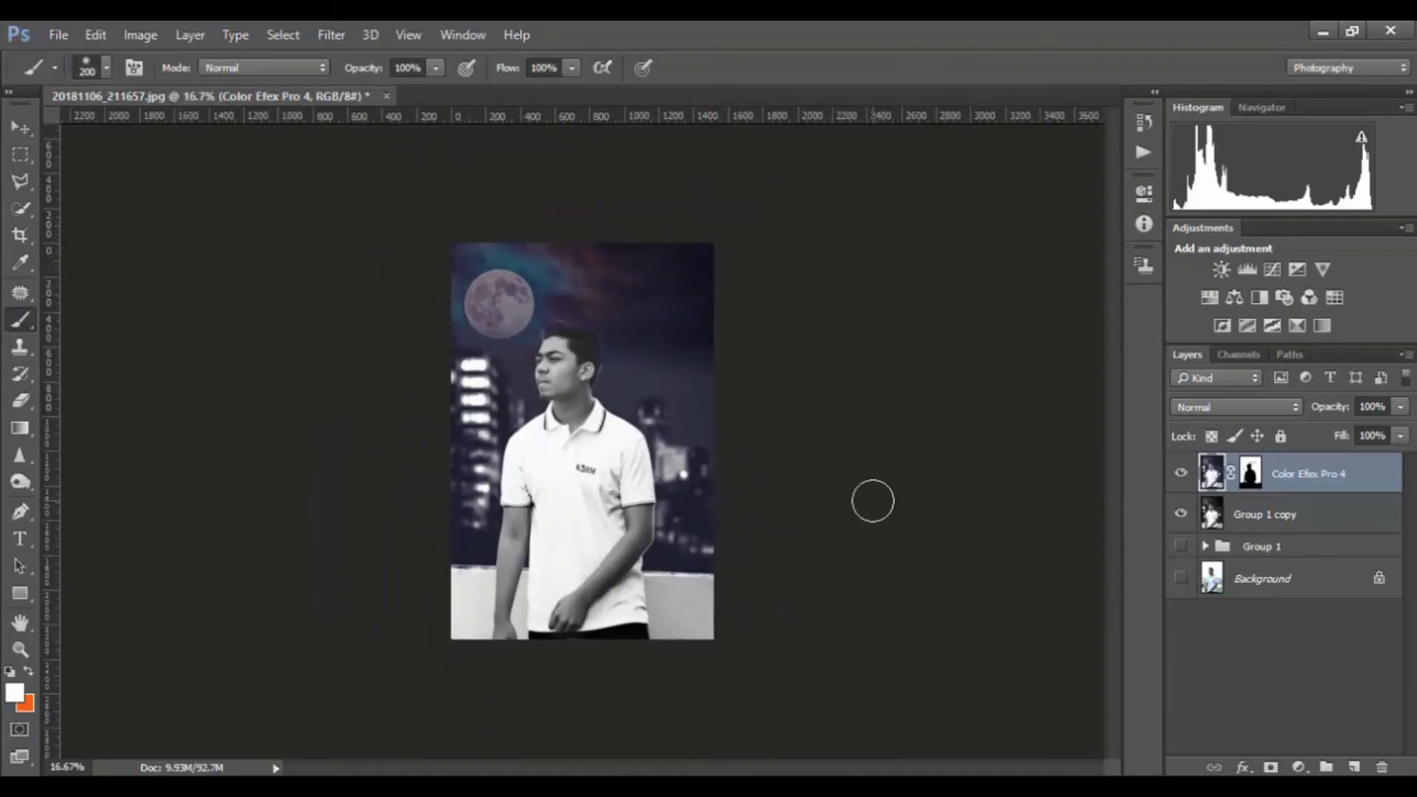
{"action": "key", "text": "ctrl+plus"}
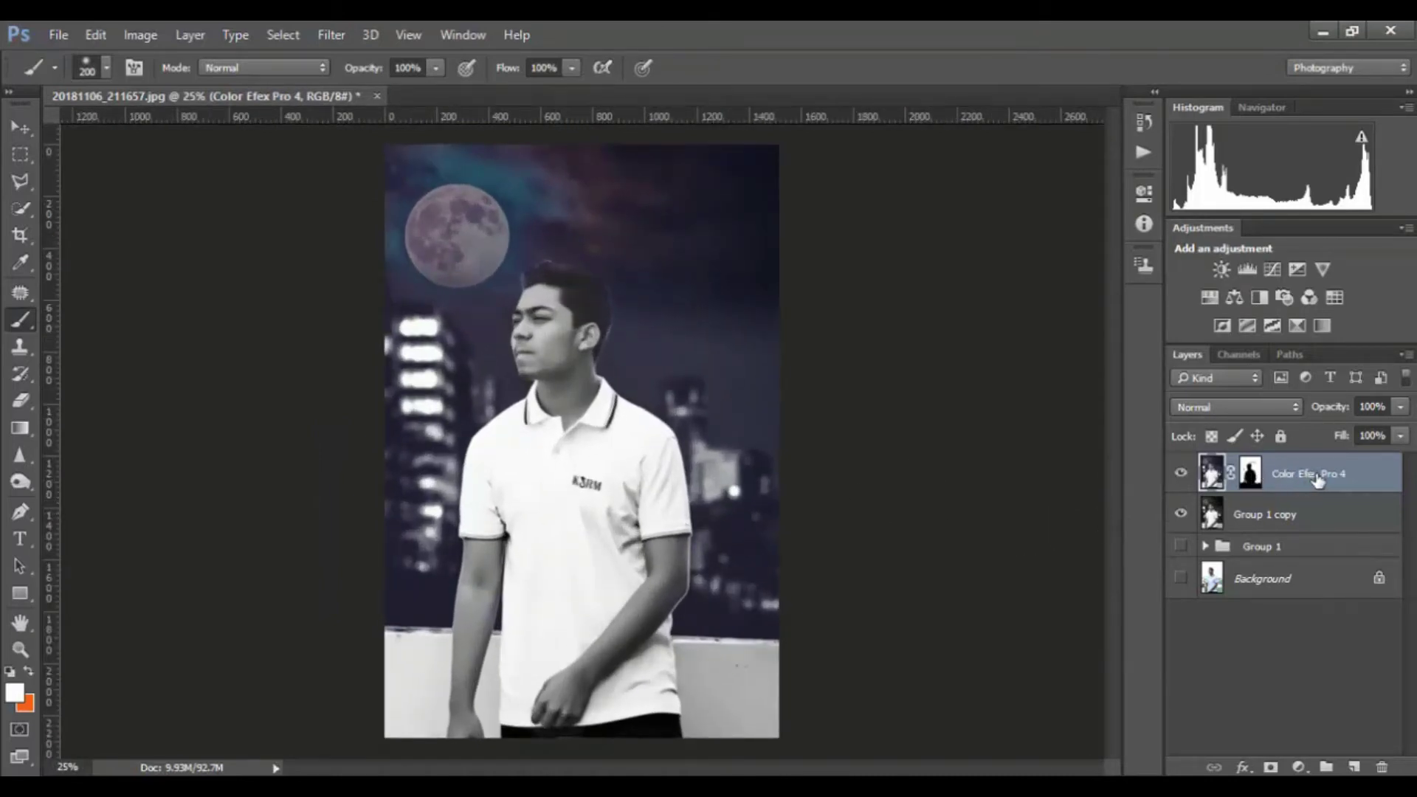
{"action": "key", "text": "Delete"}
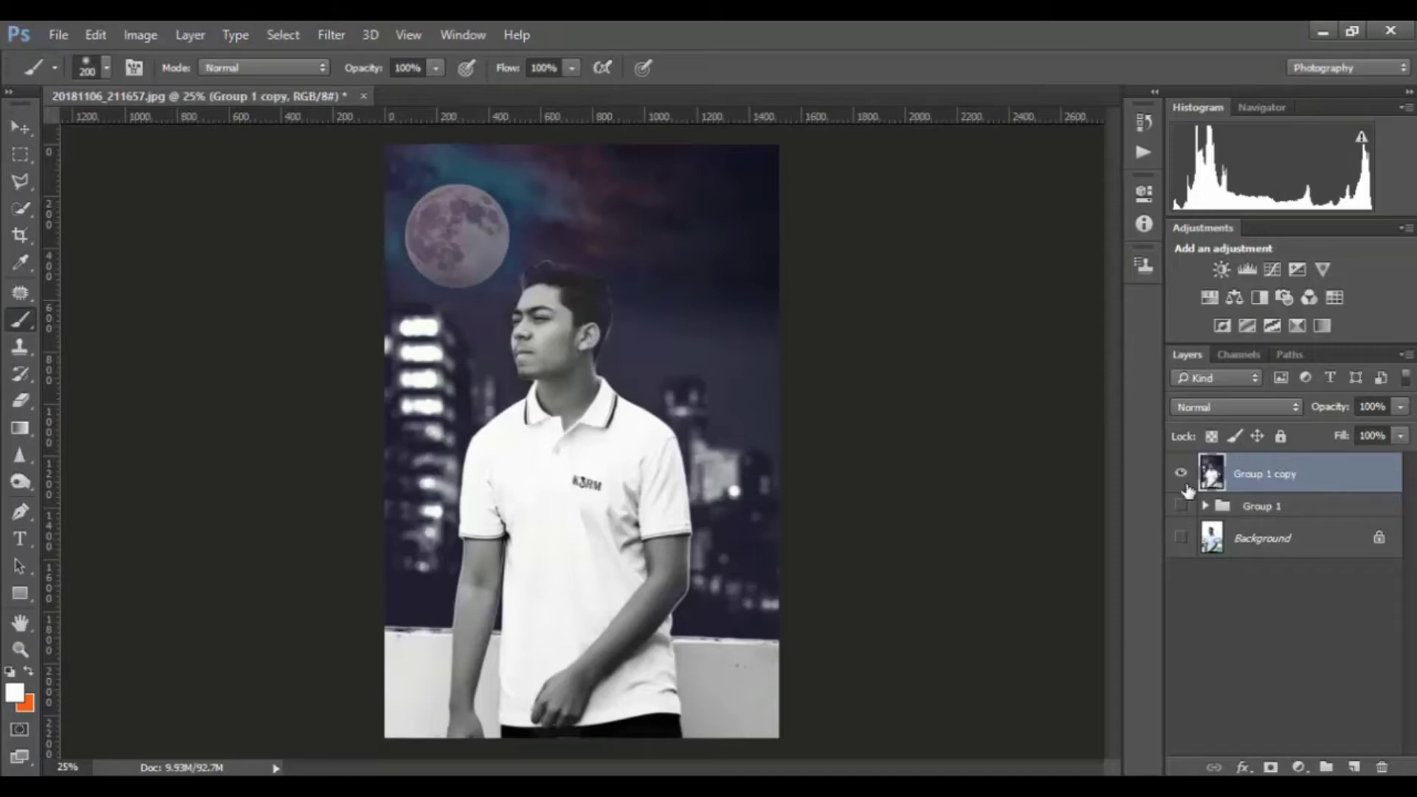
Add a white 30 pt text layer with the name on the image
{"action": "left_click", "coordinate": [20, 539]}
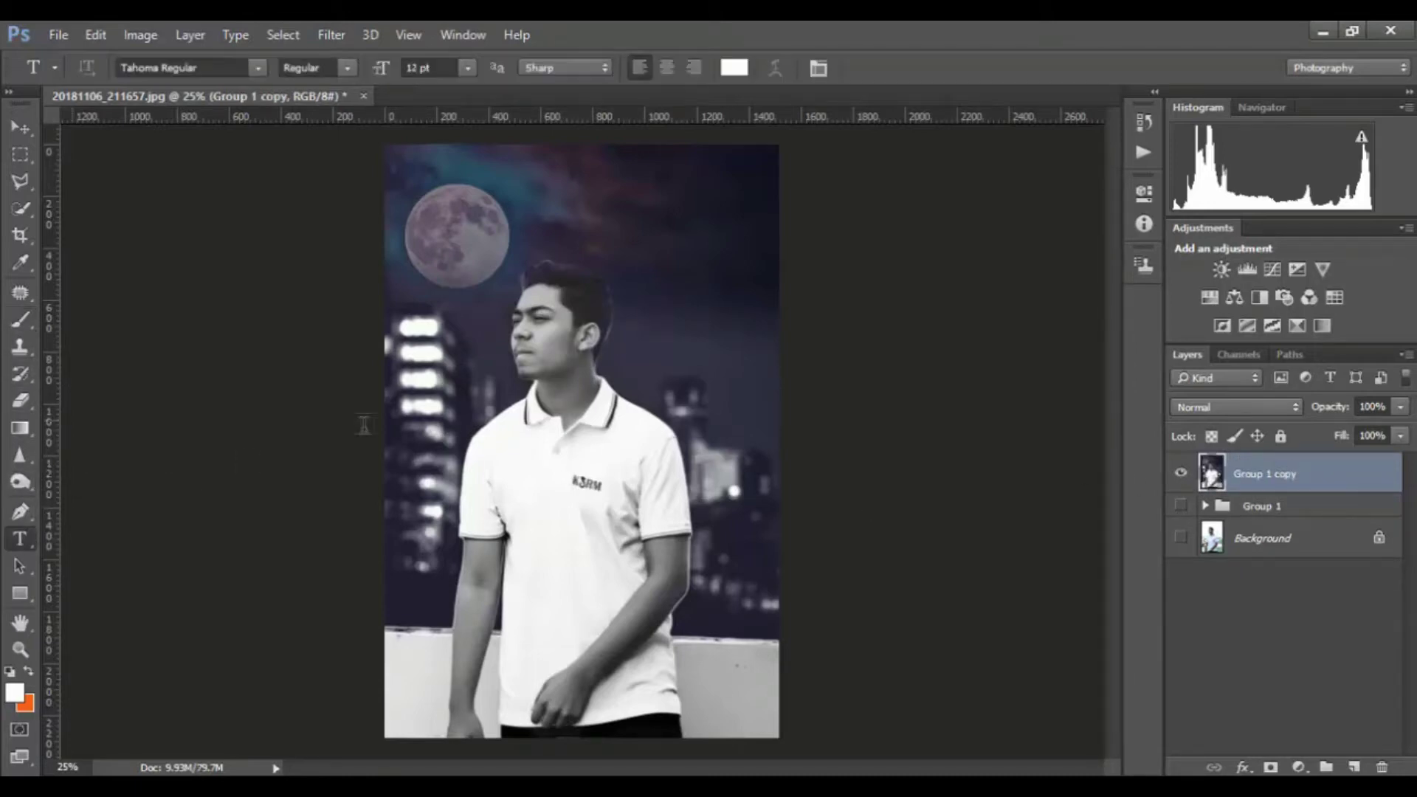
{"action": "left_click", "coordinate": [662, 310]}
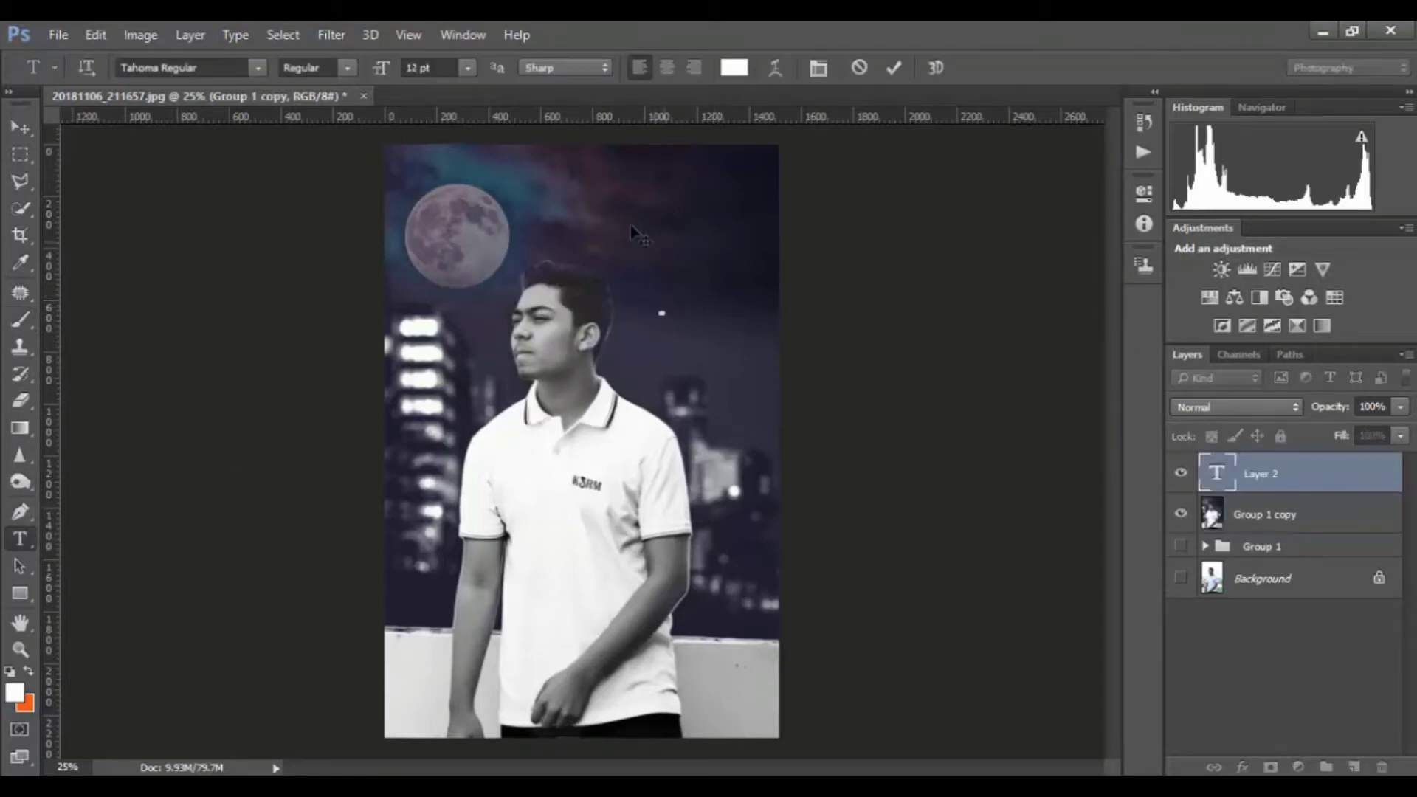
{"action": "left_click", "coordinate": [469, 67]}
{"action": "left_click", "coordinate": [468, 280]}
{"action": "left_click", "coordinate": [468, 67]}
{"action": "left_click", "coordinate": [474, 320]}
{"action": "left_click", "coordinate": [893, 68]}
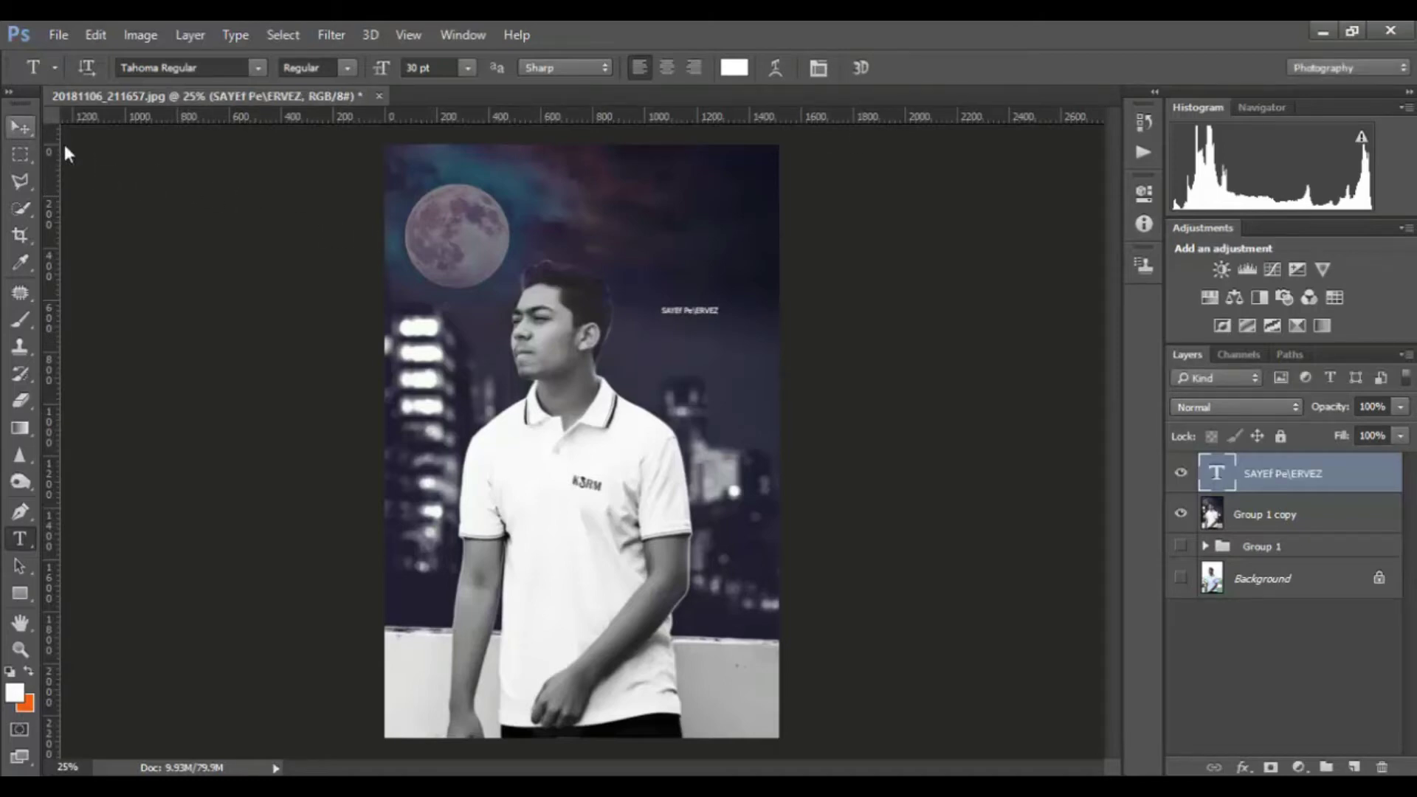
Move the name title up near the moon and scale it to about 160%
{"action": "left_click", "coordinate": [20, 127]}
{"action": "mouse_move", "coordinate": [688, 312]}
{"action": "left_mouse_down"}
{"action": "mouse_move", "coordinate": [598, 193]}
{"action": "mouse_move", "coordinate": [656, 210]}
{"action": "mouse_move", "coordinate": [653, 193]}
{"action": "left_mouse_up"}
{"action": "key", "text": "ctrl+t"}
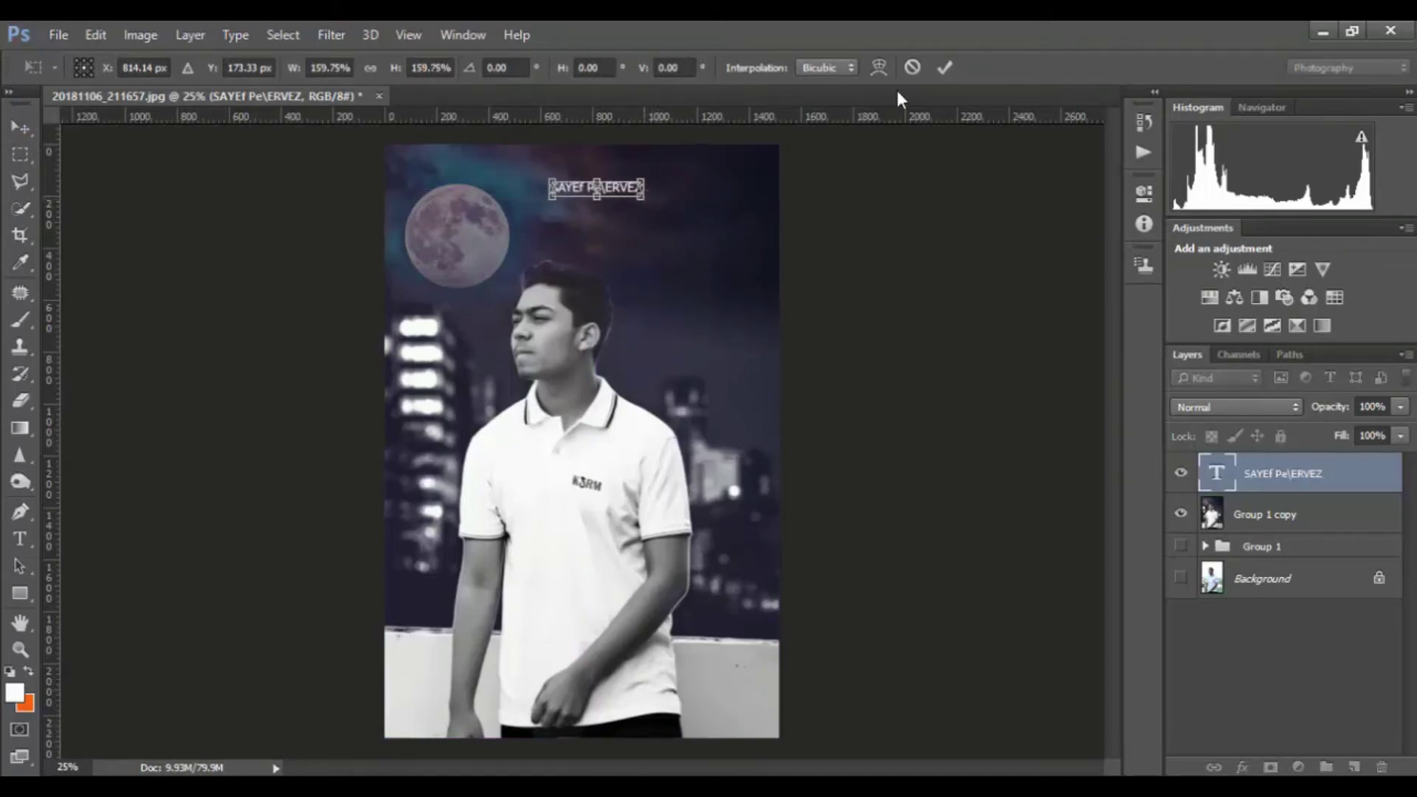
{"action": "left_click", "coordinate": [943, 67]}
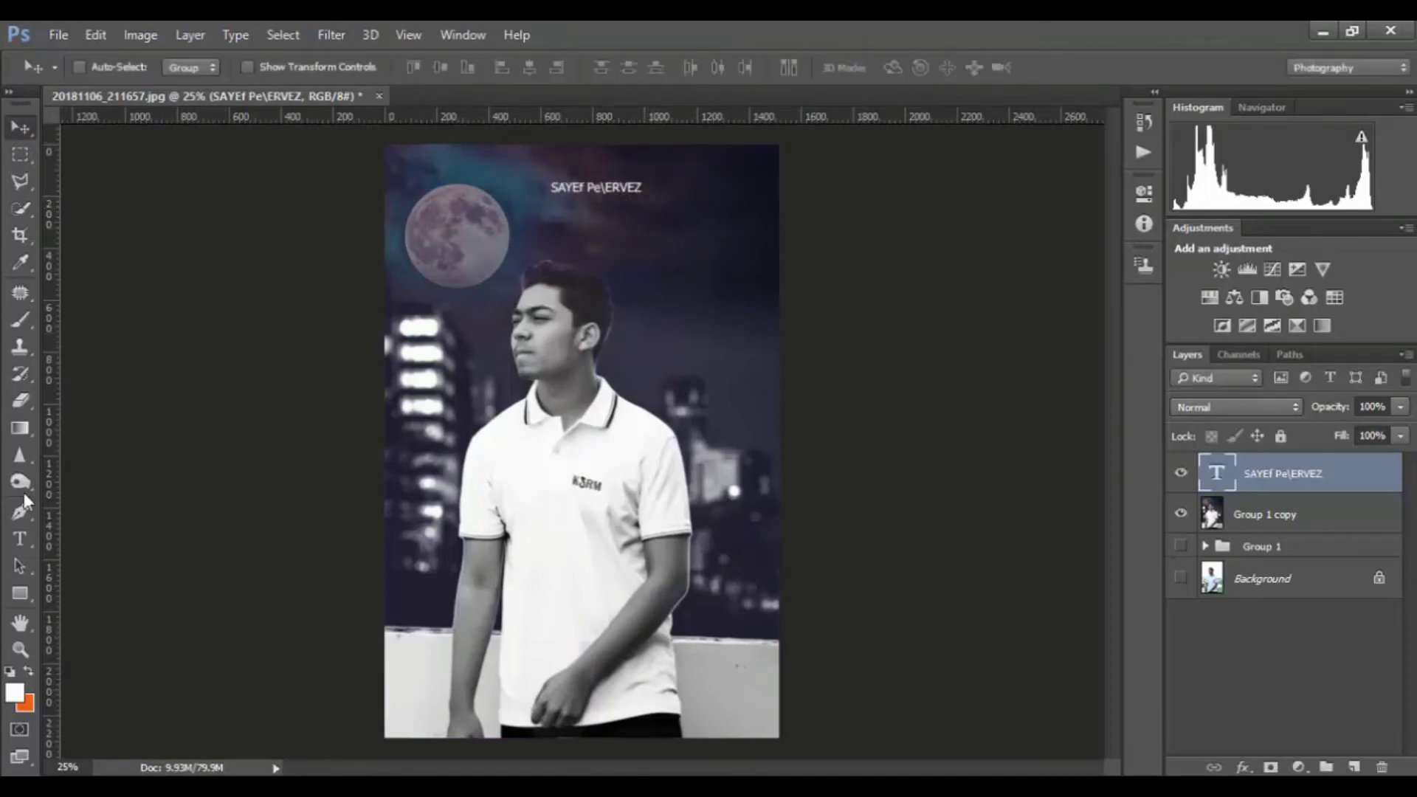
Delete the stray backslash from the title and move it further toward the top
{"action": "left_click", "coordinate": [20, 539]}
{"action": "left_click", "coordinate": [600, 187]}
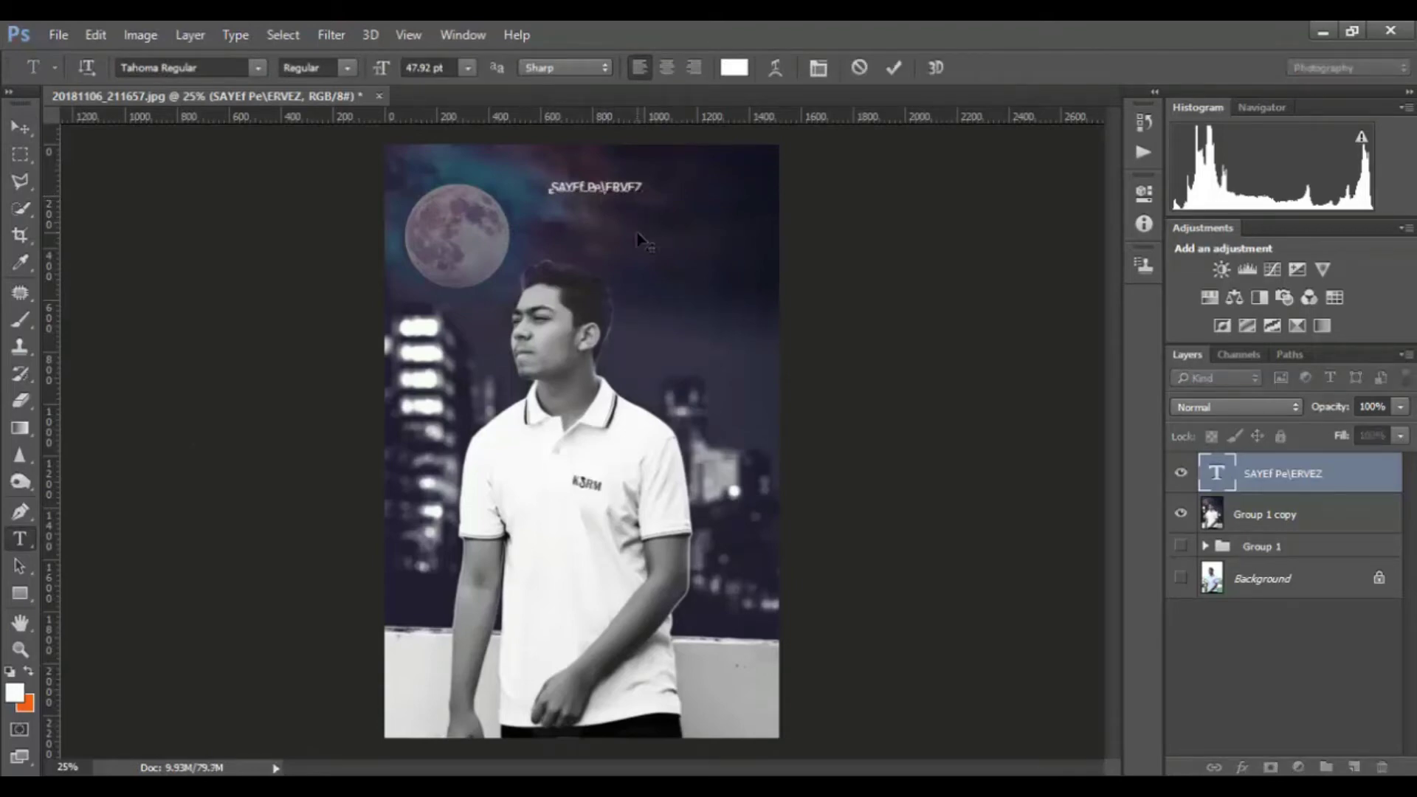
{"action": "key", "text": "BackSpace"}
{"action": "key", "text": "BackSpace"}
{"action": "left_click", "coordinate": [894, 67]}
{"action": "left_click", "coordinate": [20, 127]}
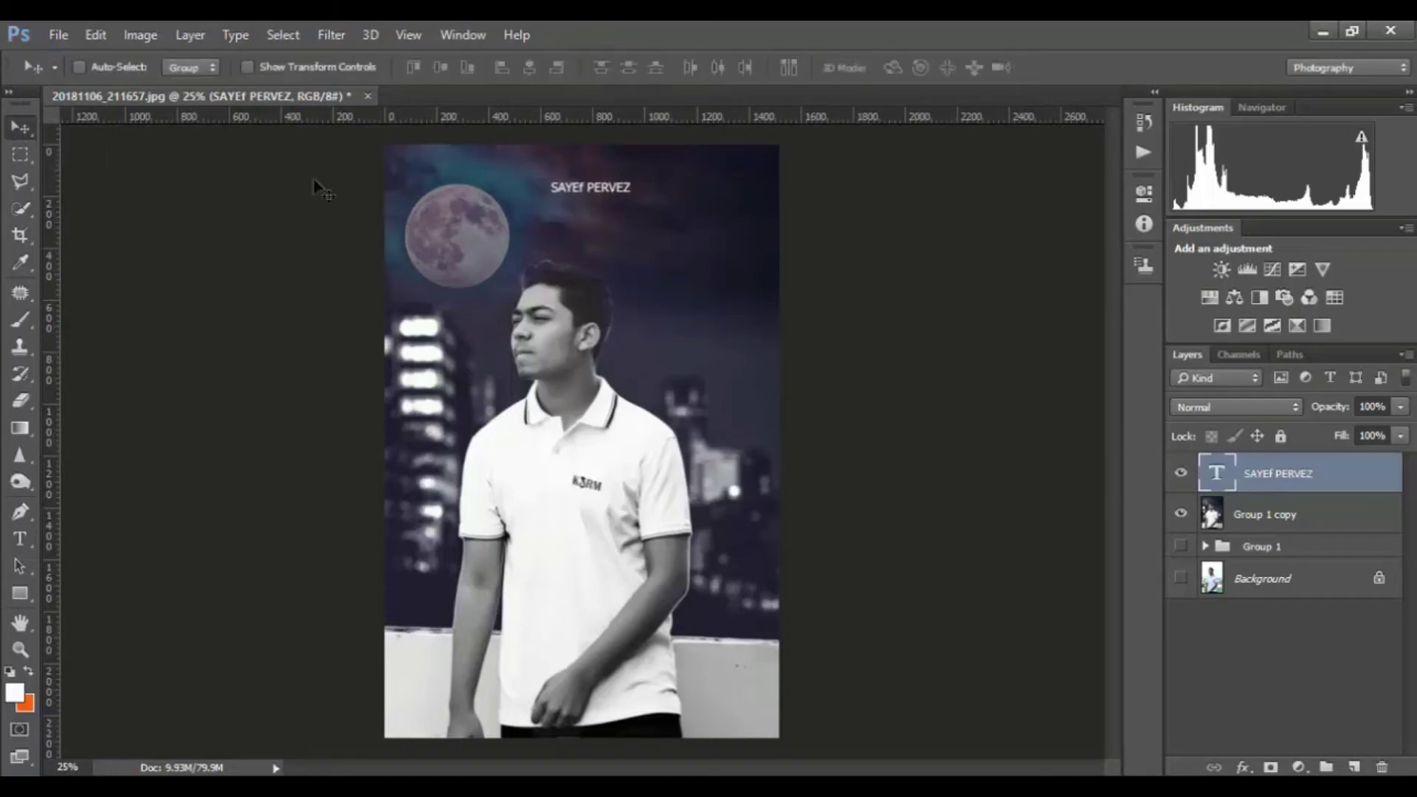
{"action": "left_click_drag", "start_coordinate": [611, 194], "coordinate": [580, 169]}
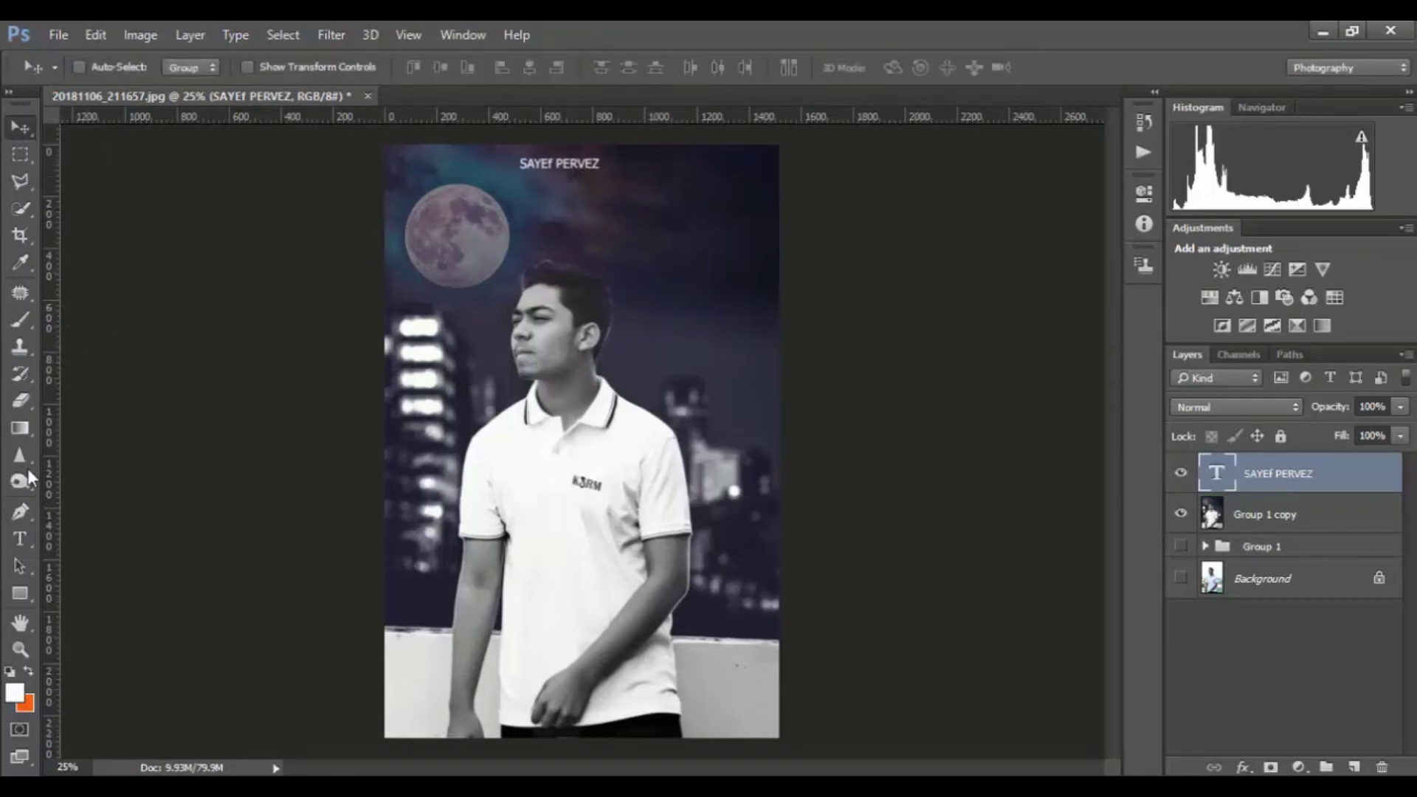
Replace the lowercase f in the title with a capital F
{"action": "left_click", "coordinate": [20, 539]}
{"action": "left_click", "coordinate": [550, 164]}
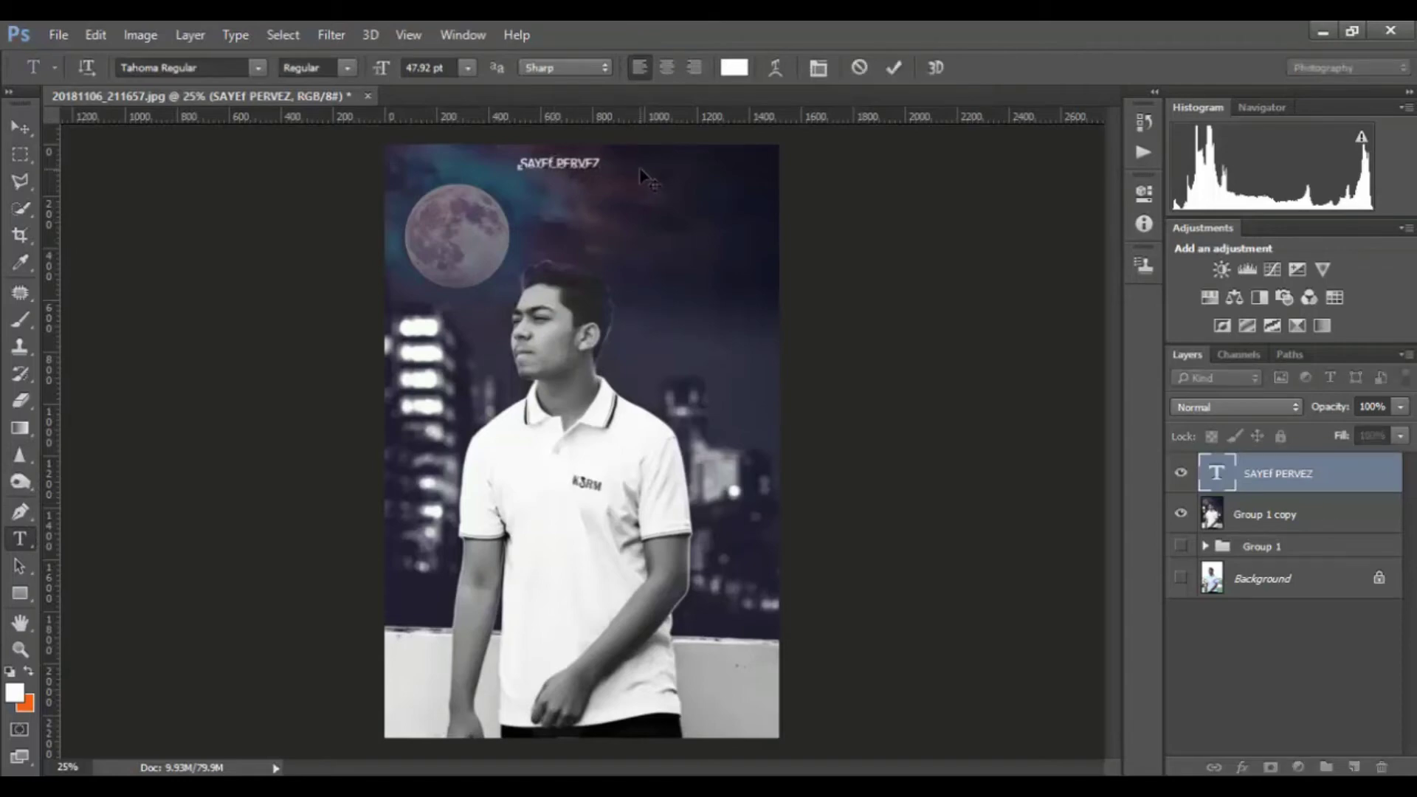
{"action": "key", "text": "BackSpace"}
{"action": "type", "text": "F"}
{"action": "left_click", "coordinate": [25, 125]}
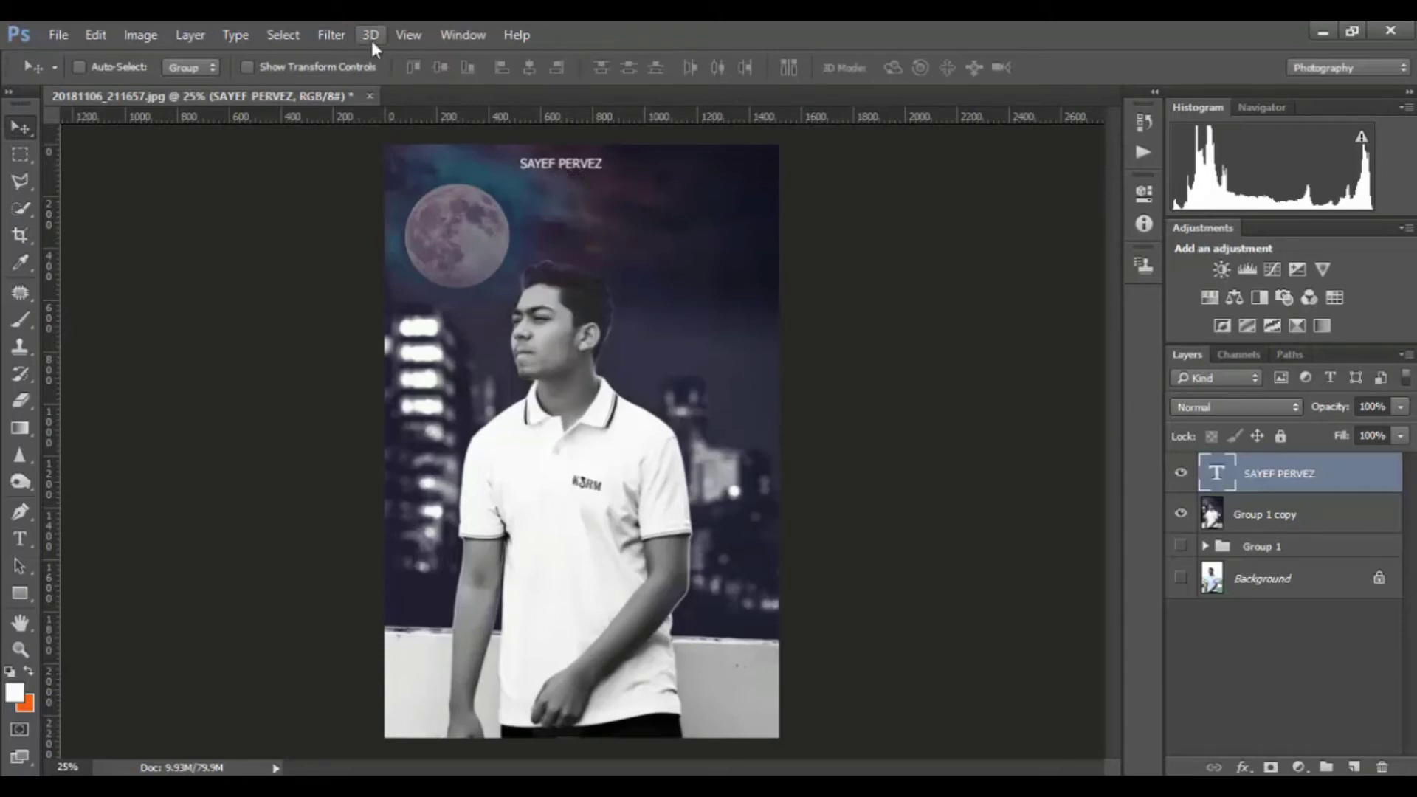
Widen the title's letter spacing to 880, keep regular weight, and centre it horizontally
{"action": "left_click", "coordinate": [331, 35]}
{"action": "mouse_move", "coordinate": [463, 34]}
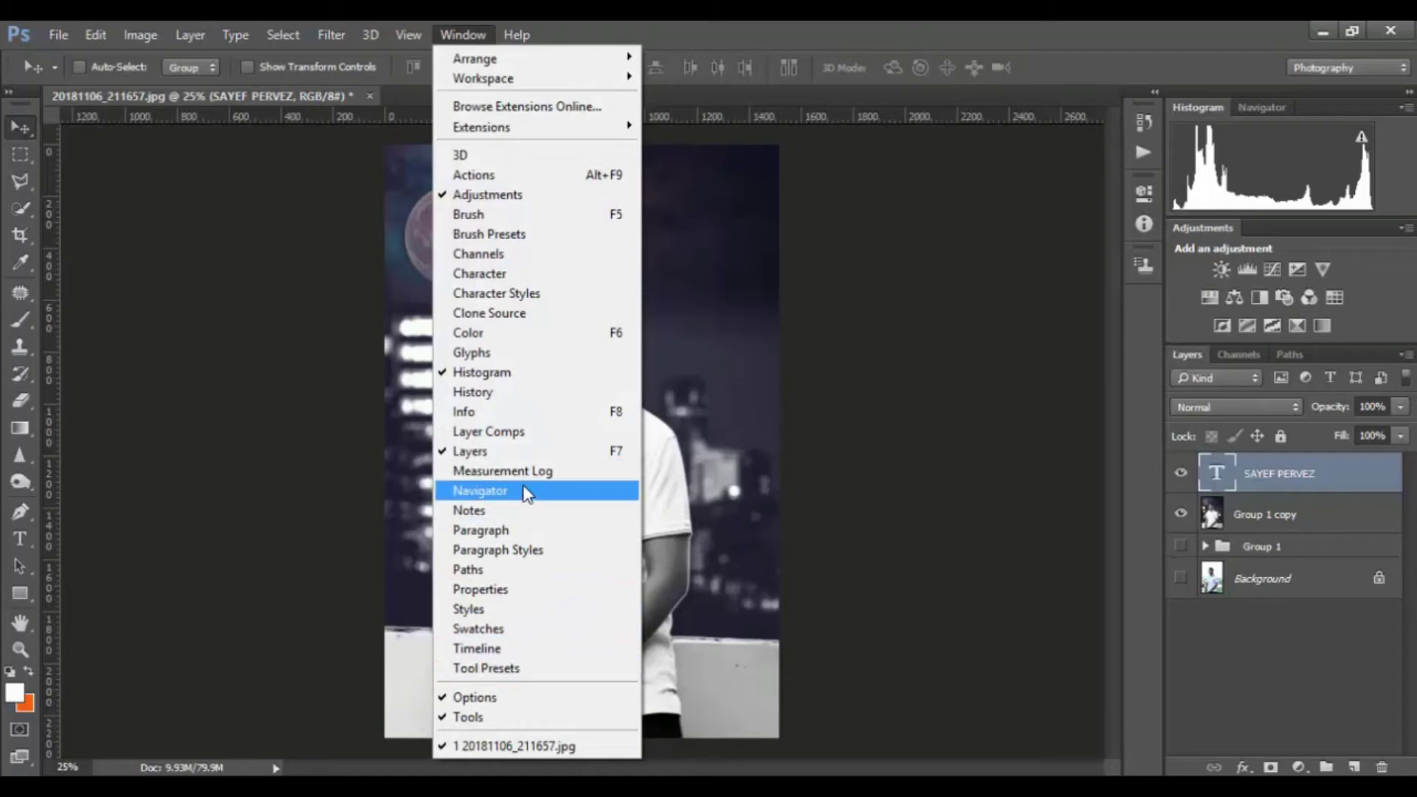
{"action": "left_click", "coordinate": [533, 273]}
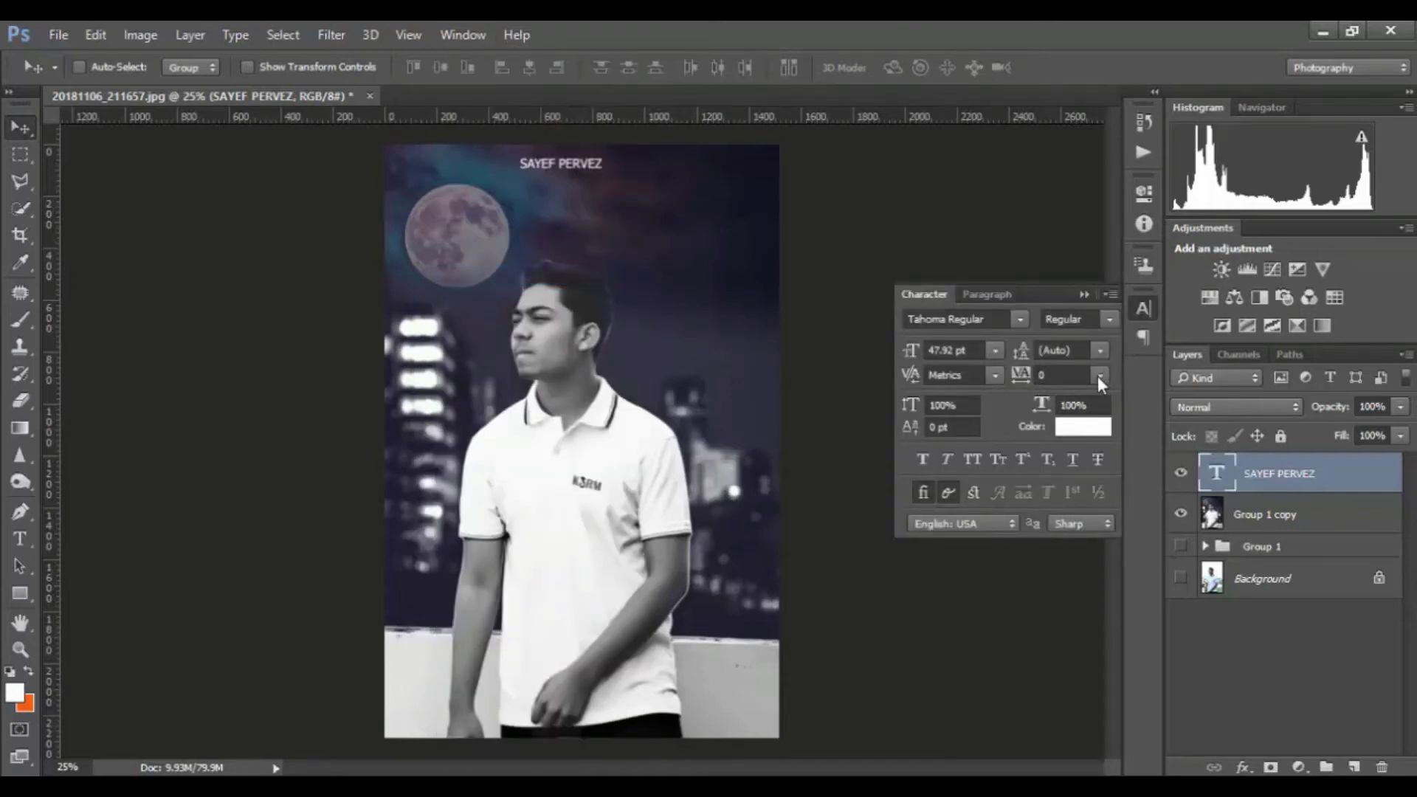
{"action": "left_click_drag", "start_coordinate": [1021, 375], "coordinate": [1040, 377]}
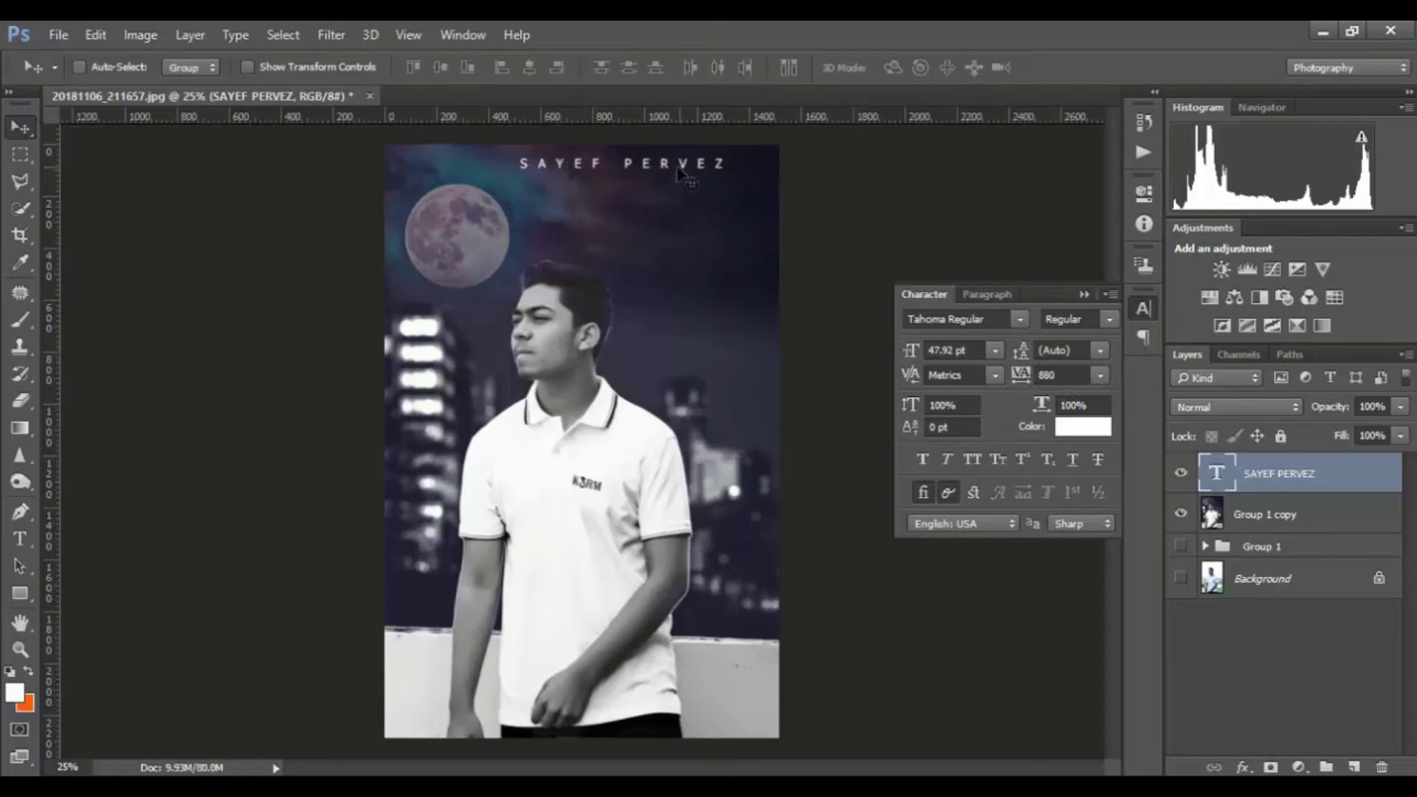
{"action": "mouse_move", "coordinate": [675, 175]}
{"action": "left_mouse_down"}
{"action": "mouse_move", "coordinate": [633, 171]}
{"action": "mouse_move", "coordinate": [659, 176]}
{"action": "left_mouse_up"}
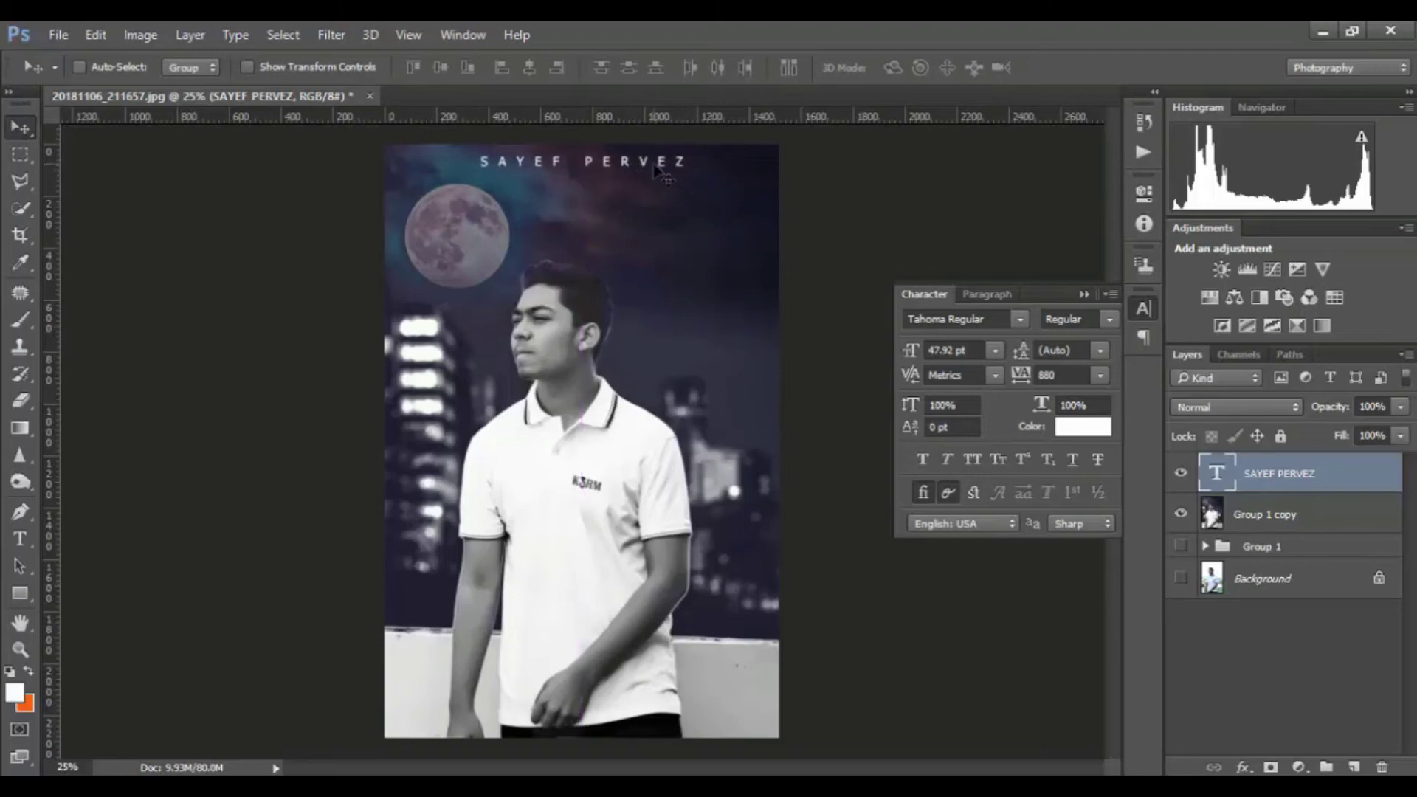
{"action": "left_click", "coordinate": [1108, 319]}
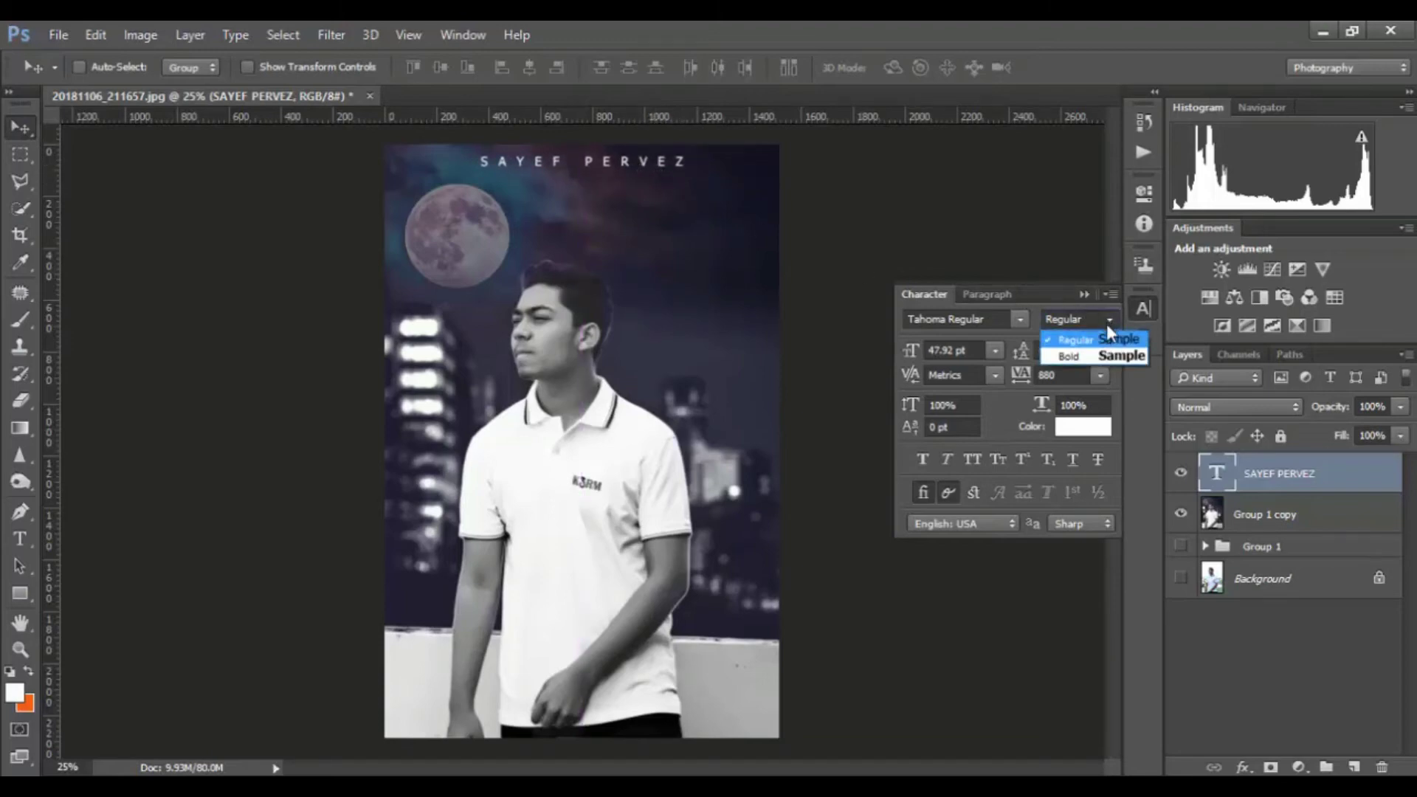
{"action": "left_click", "coordinate": [1110, 349]}
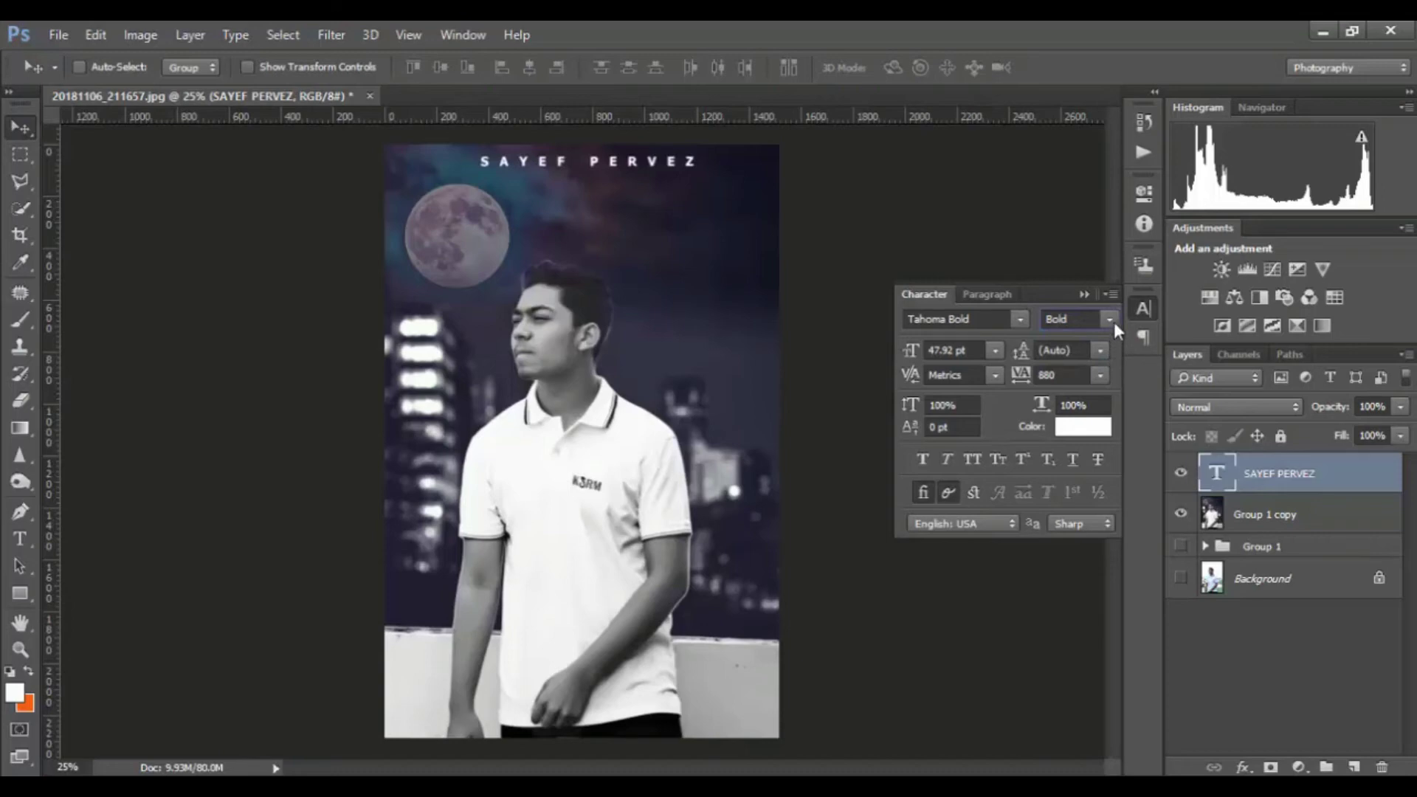
{"action": "left_click", "coordinate": [1109, 320]}
{"action": "left_click_drag", "start_coordinate": [639, 171], "coordinate": [659, 181]}
{"action": "left_click", "coordinate": [1082, 294]}
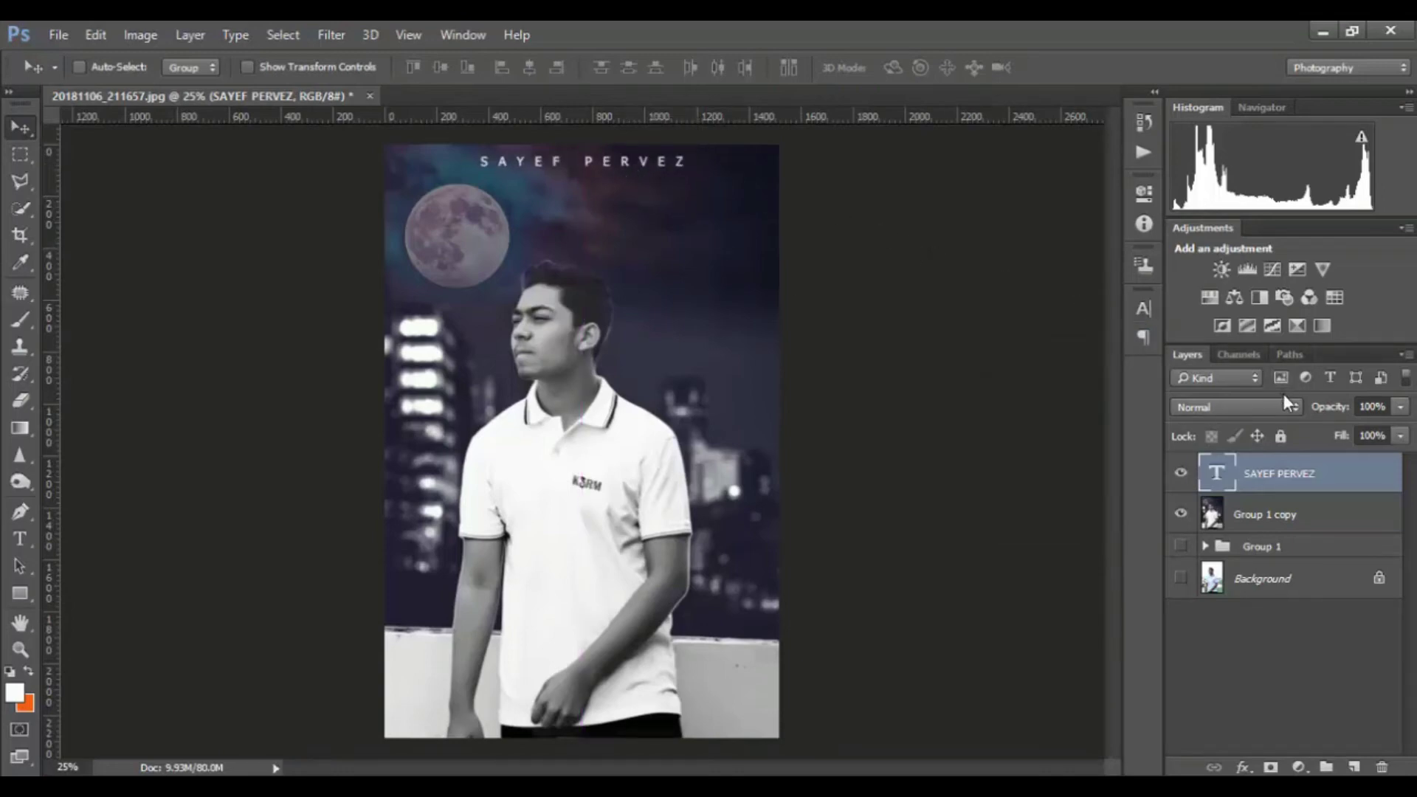
Set the title layer's opacity to 50%
{"action": "left_click", "coordinate": [1400, 407]}
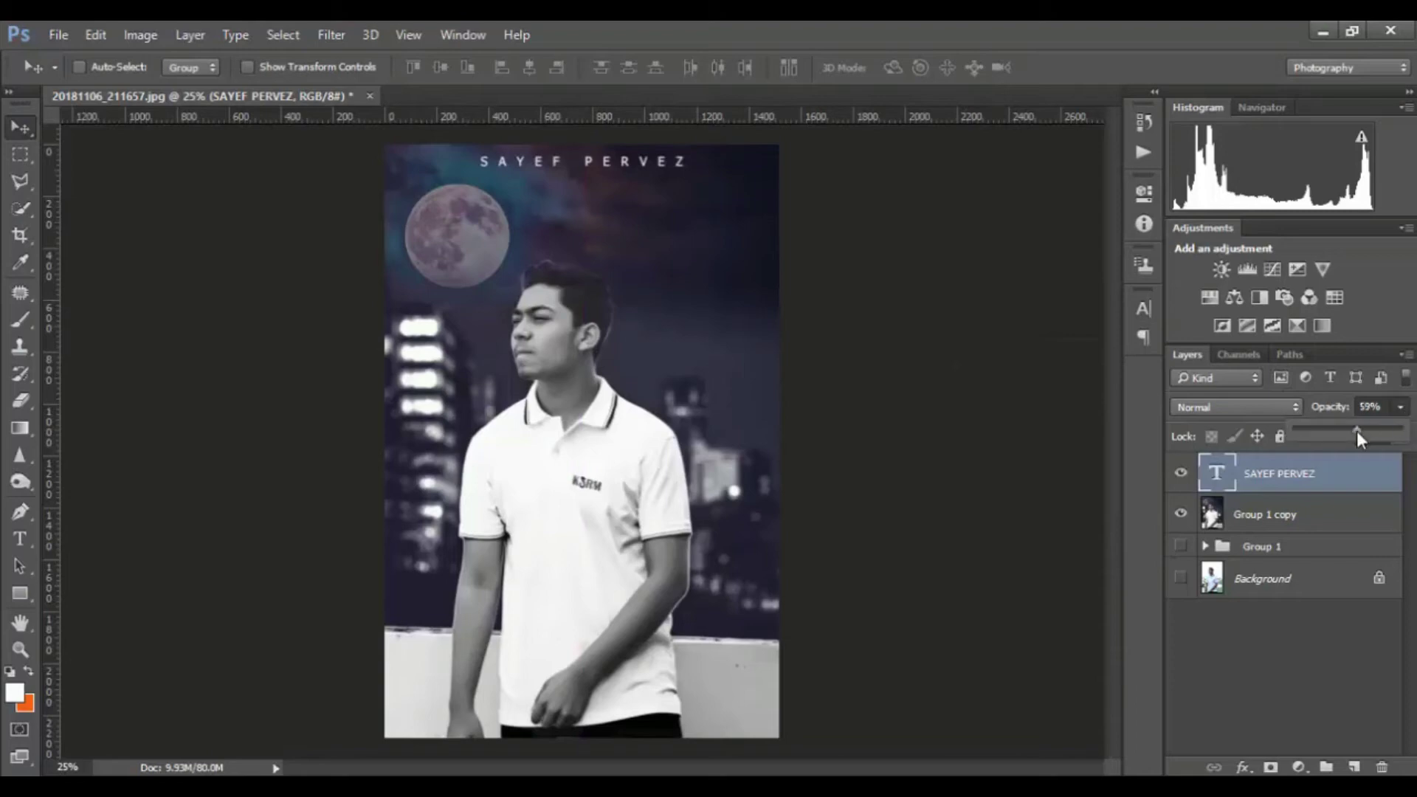
{"action": "left_click", "coordinate": [1369, 406]}
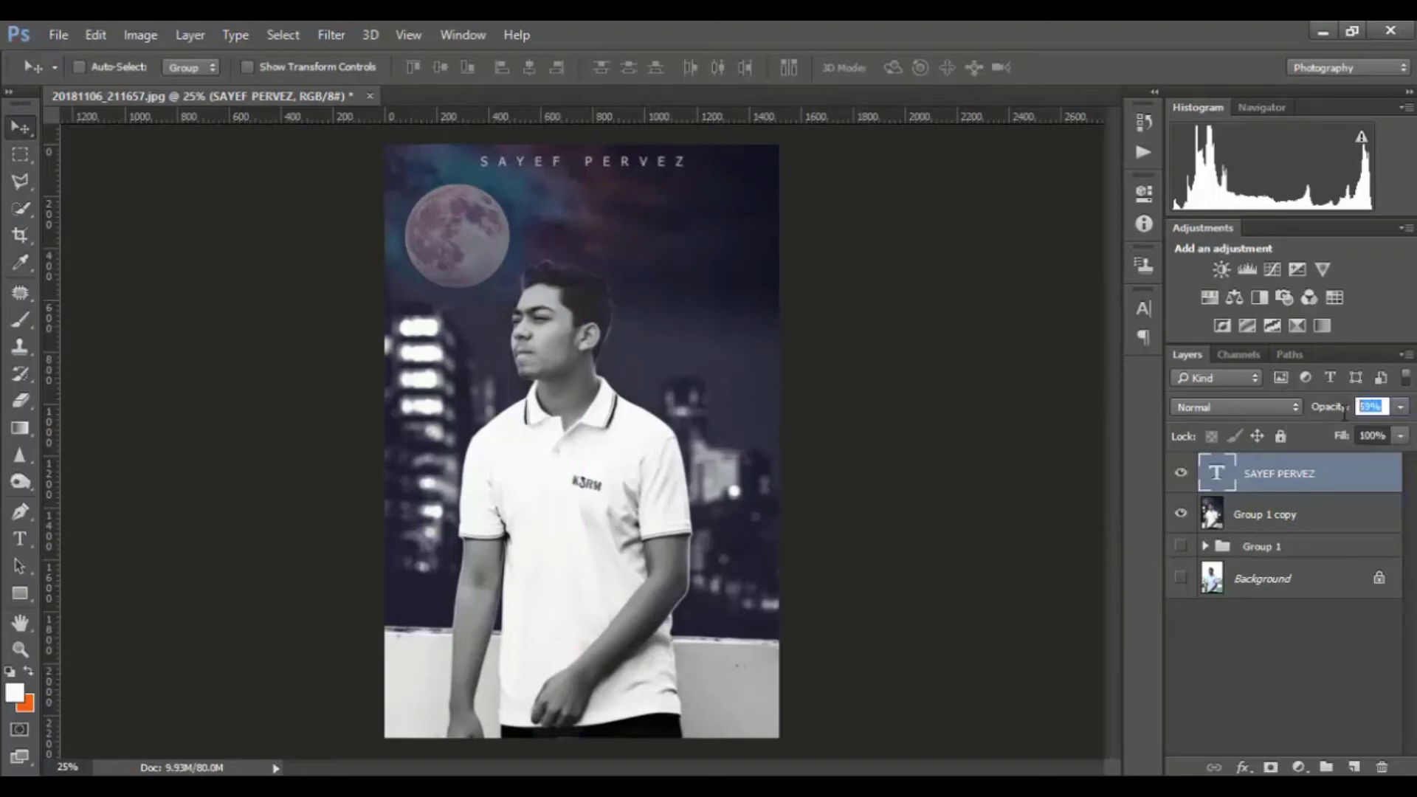
{"action": "type", "text": "50"}
{"action": "key", "text": "Return"}
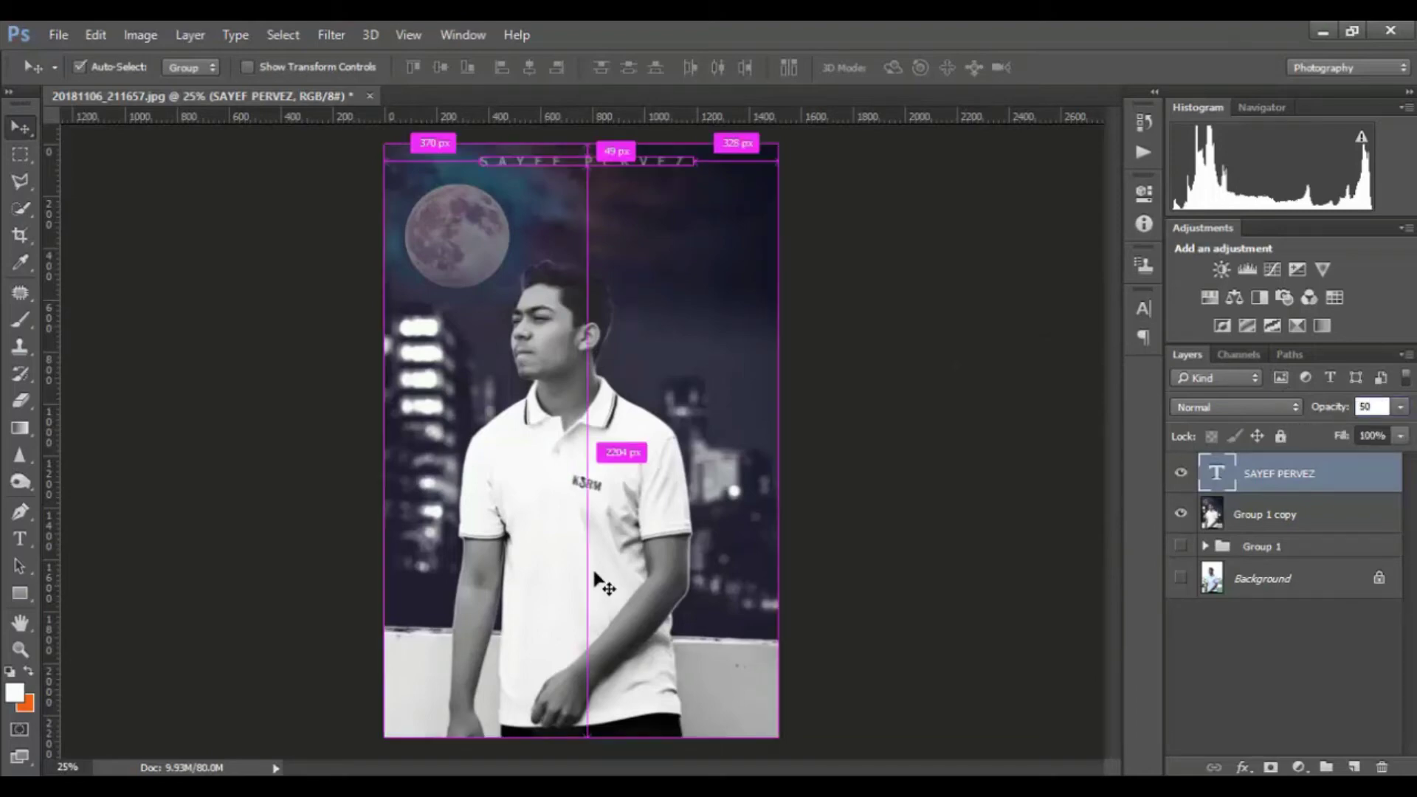
Merge the title layer down into the Group 1 copy layer
{"action": "key", "text": "ctrl+minus"}
{"action": "key", "text": "ctrl+plus"}
{"action": "key", "text": "ctrl+plus"}
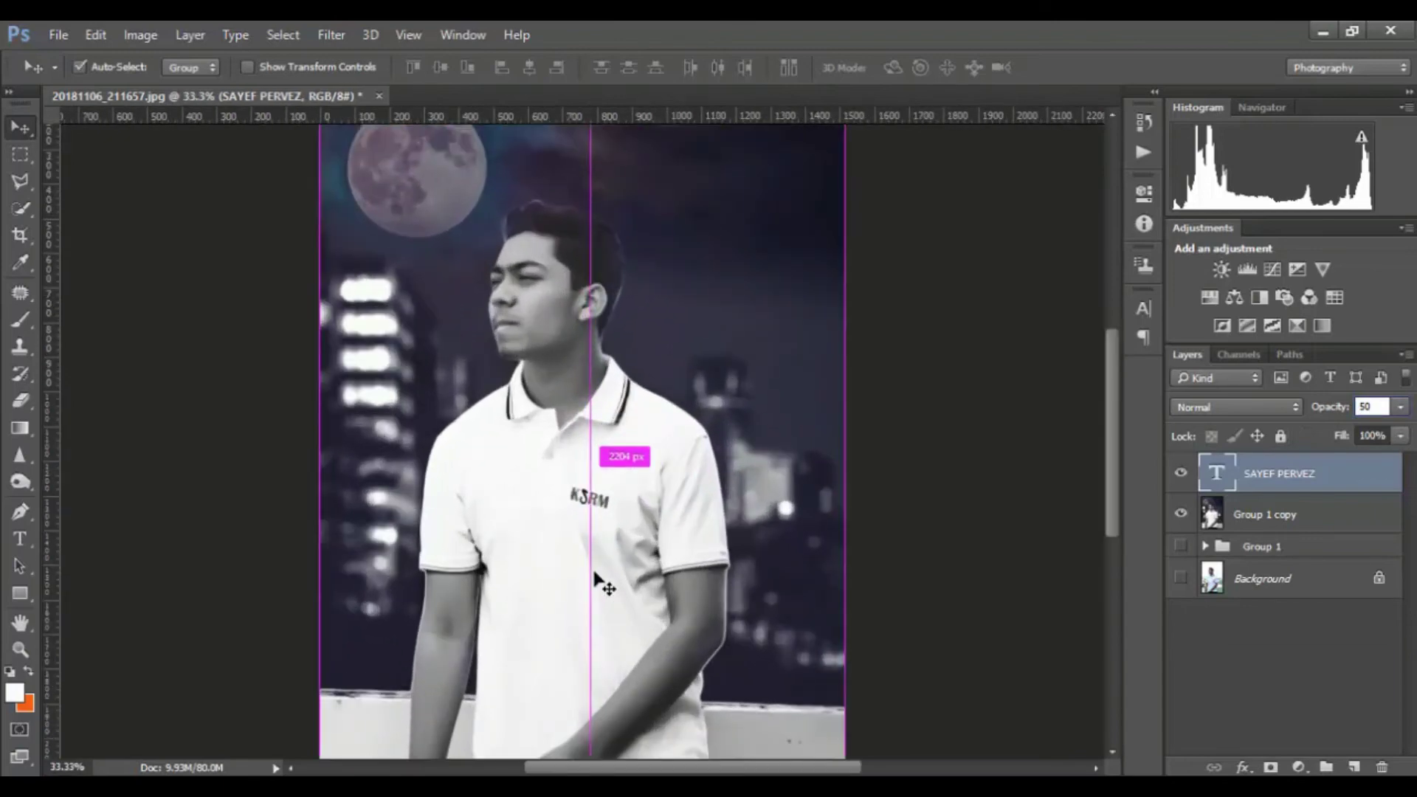
{"action": "key", "text": "ctrl+minus"}
{"action": "key", "text": "ctrl"}
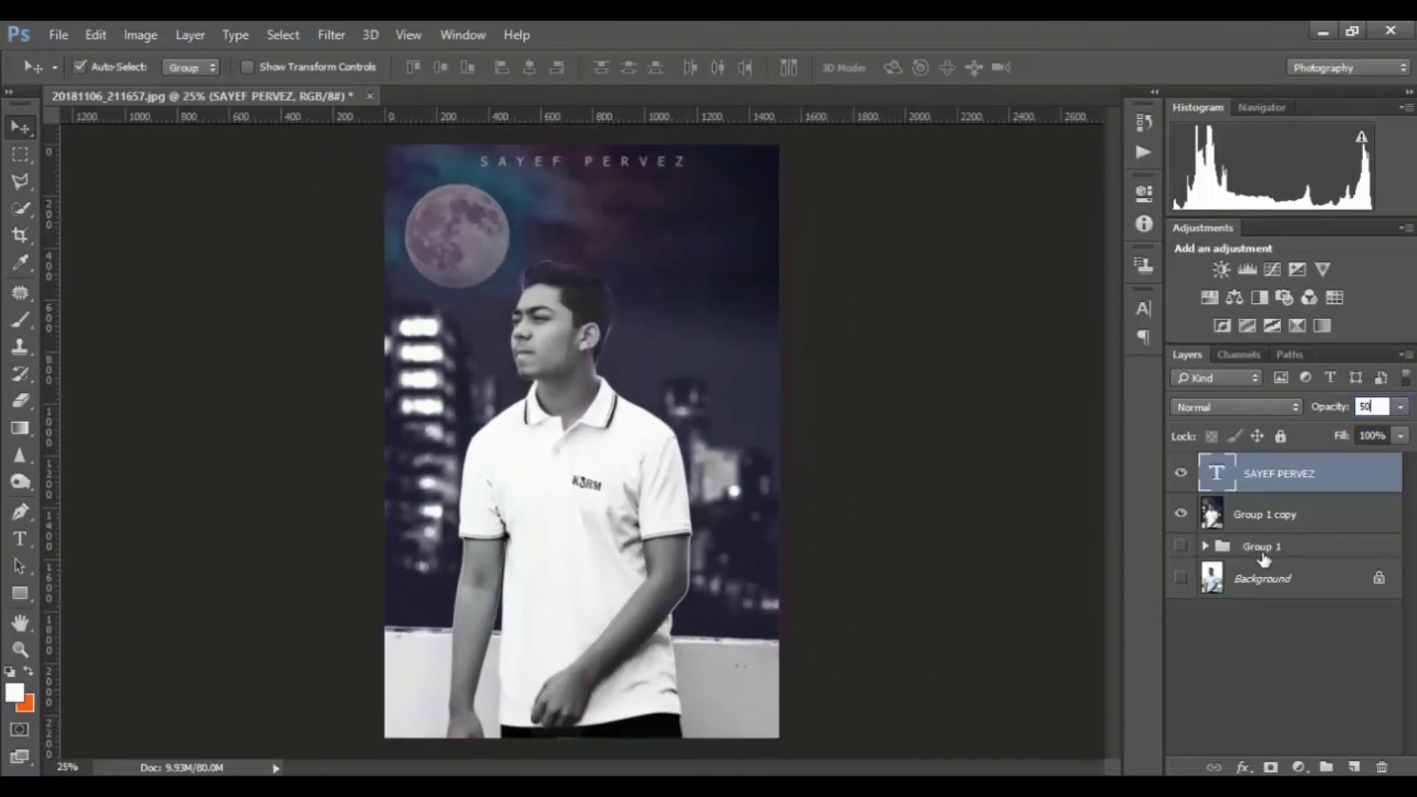
{"action": "key", "text": "ctrl+e"}
Apply Lens Correction to Group 1 copy with a custom vignette midpoint of +64
{"action": "left_click", "coordinate": [332, 34]}
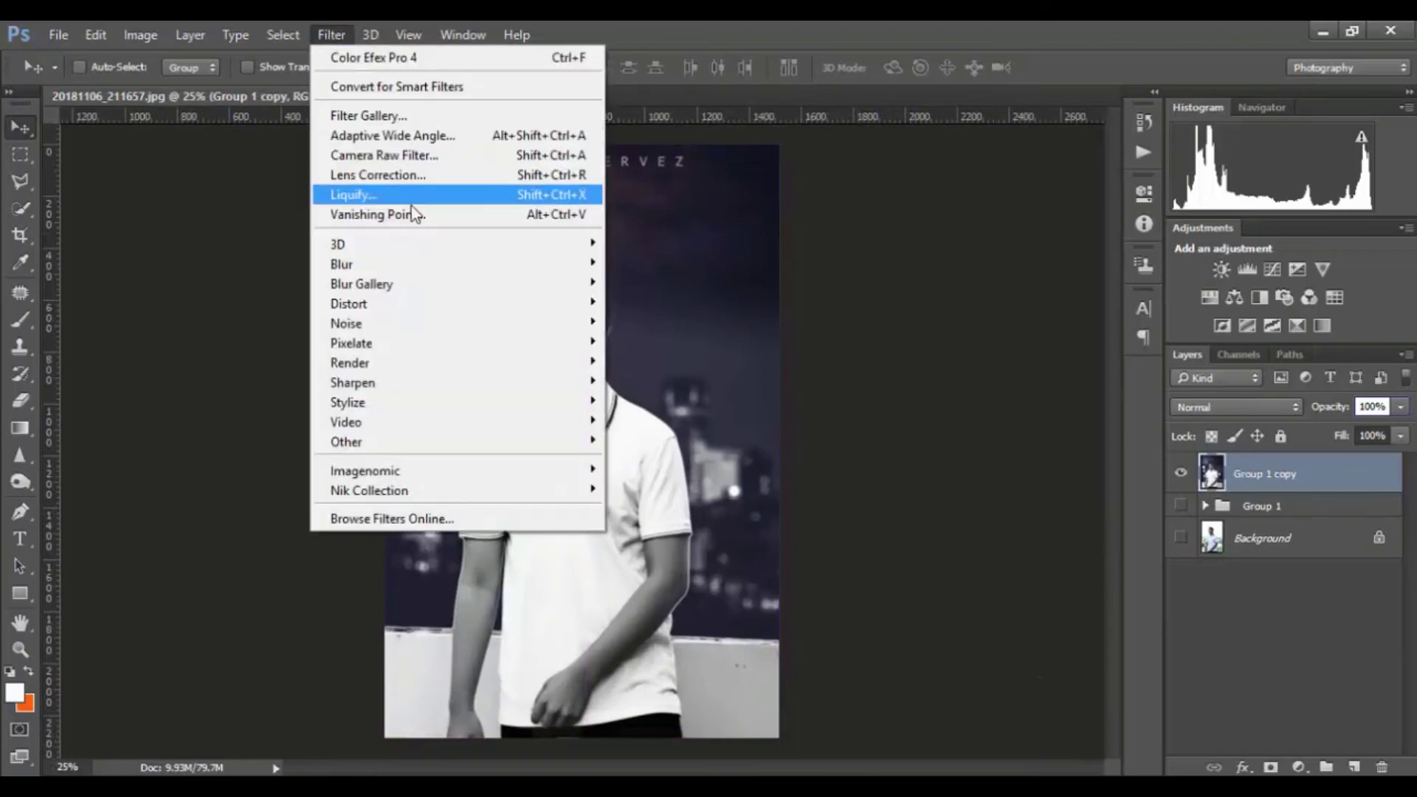
{"action": "mouse_move", "coordinate": [347, 324]}
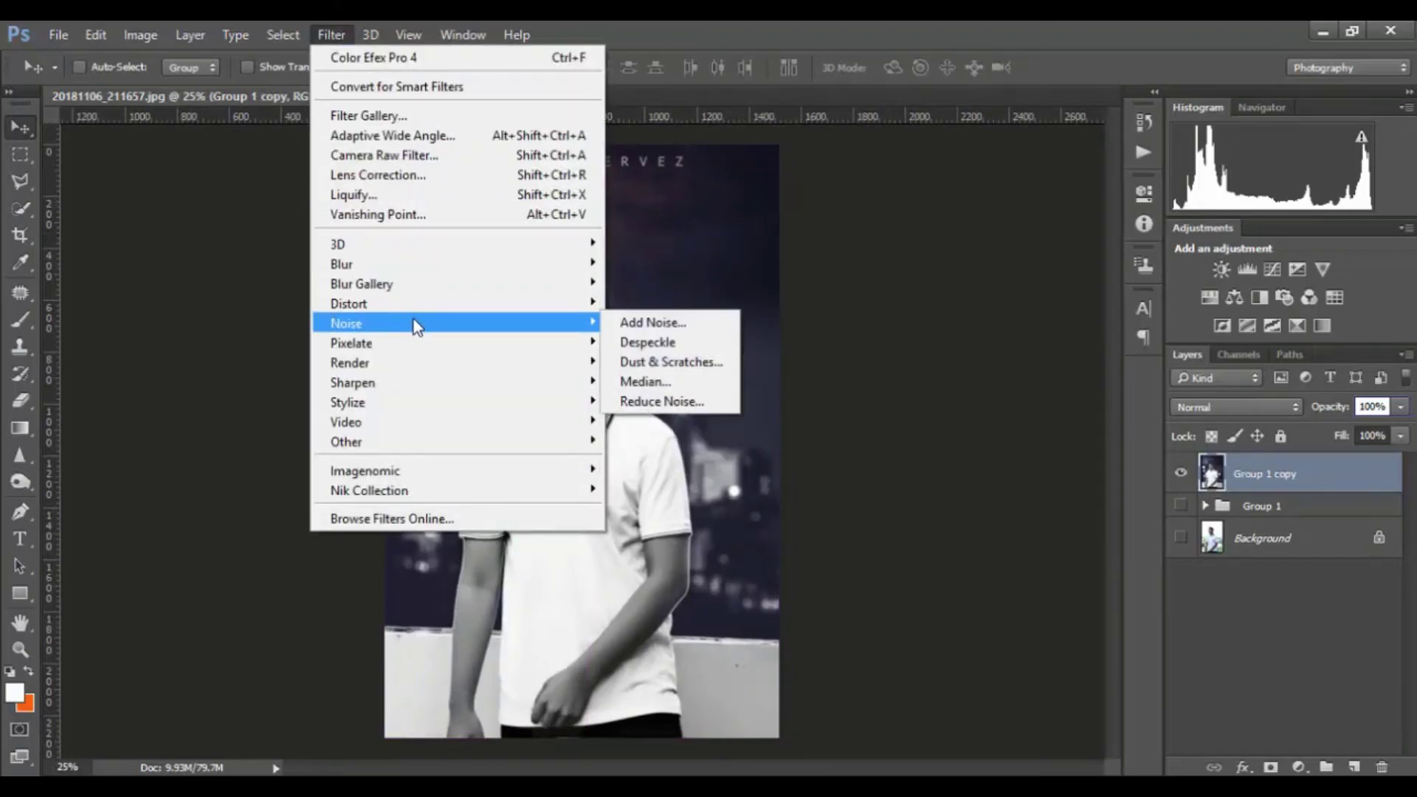
{"action": "left_click", "coordinate": [423, 214]}
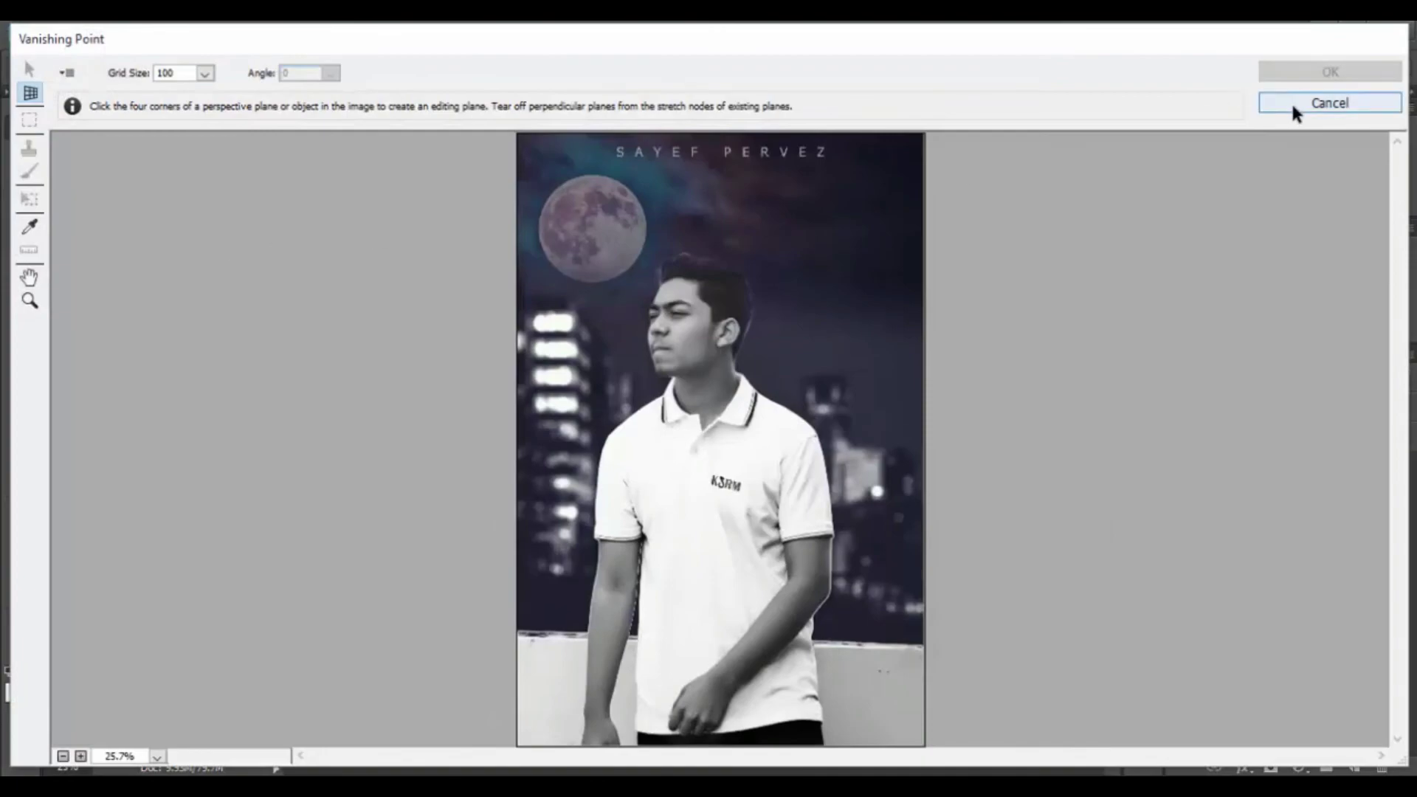
{"action": "left_click", "coordinate": [1292, 103]}
{"action": "left_click", "coordinate": [334, 35]}
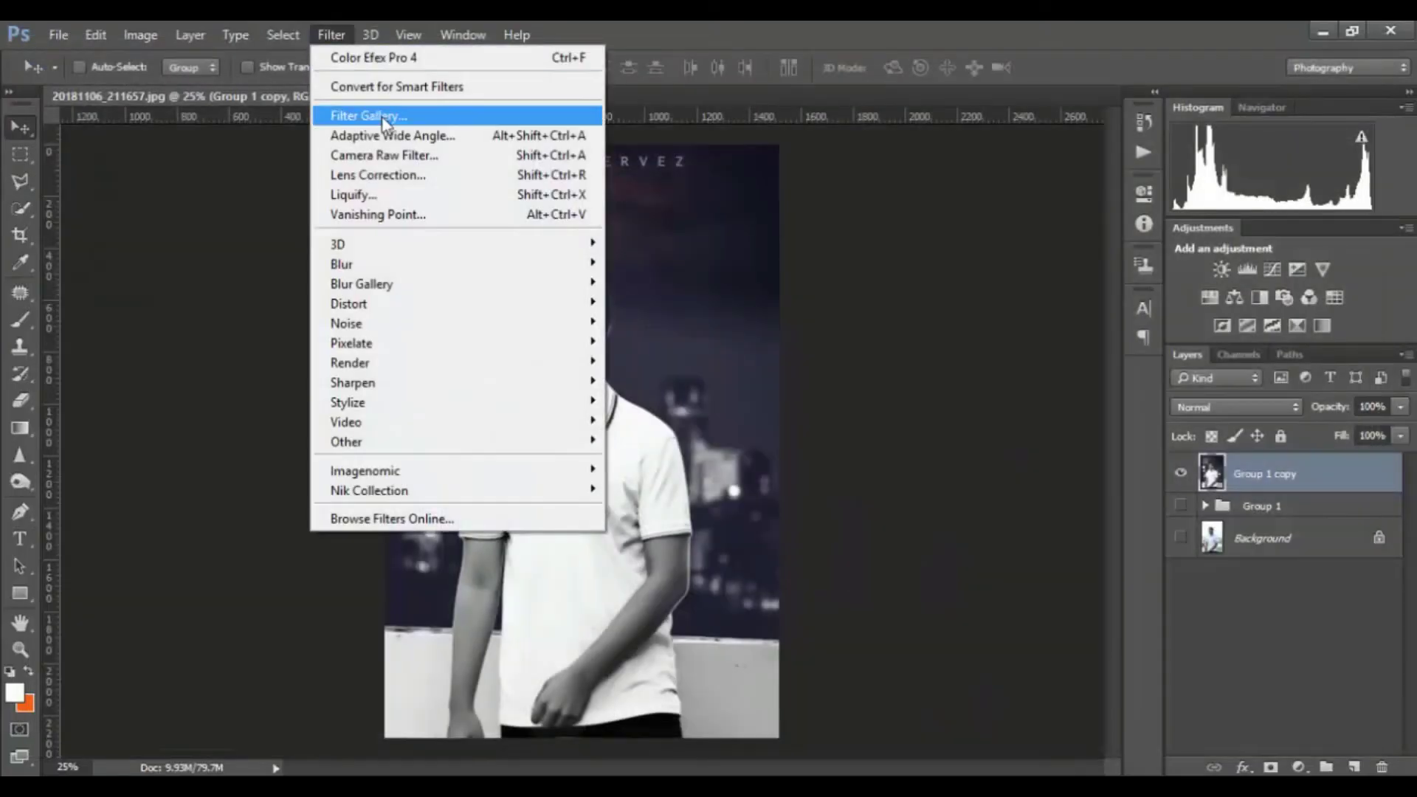
{"action": "left_click", "coordinate": [425, 177]}
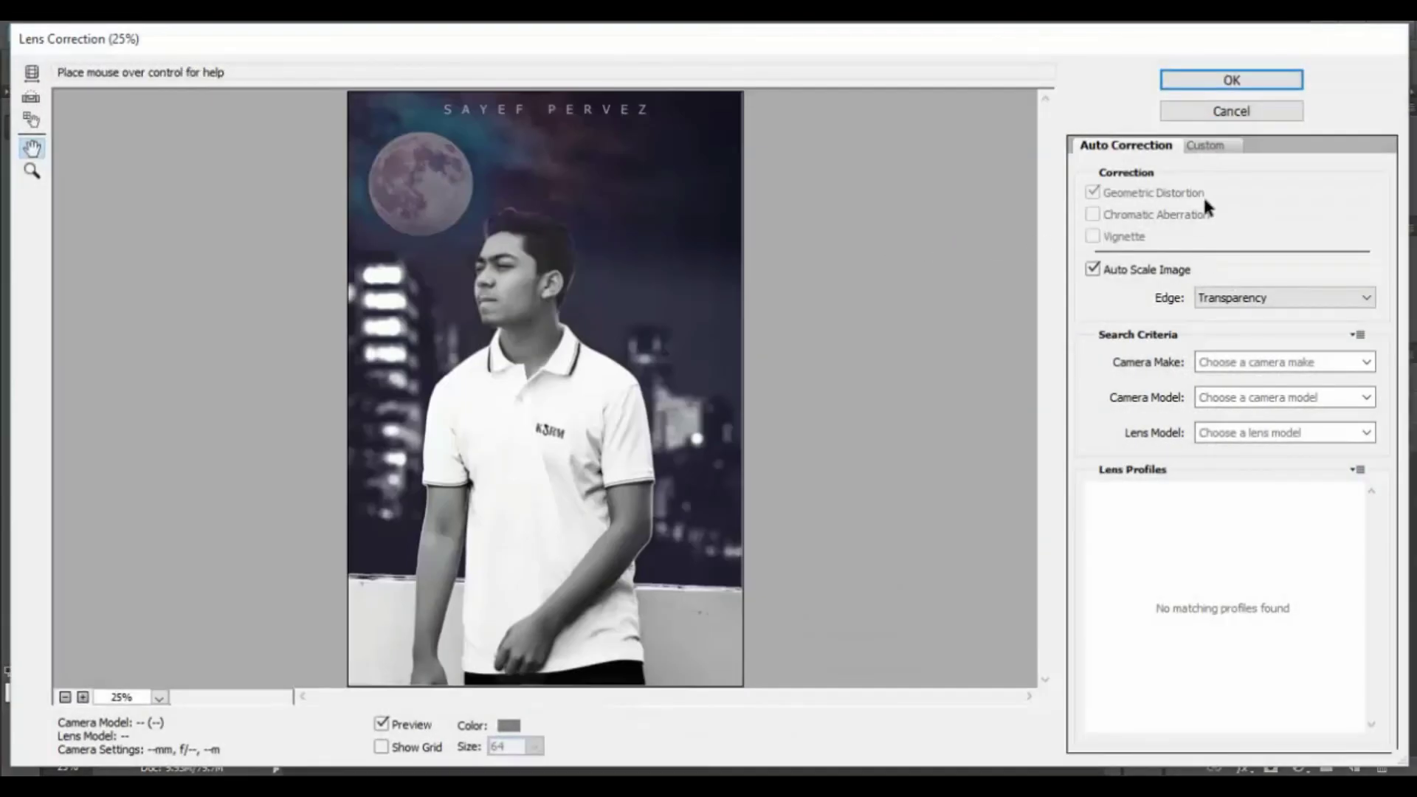
{"action": "left_click", "coordinate": [1207, 146]}
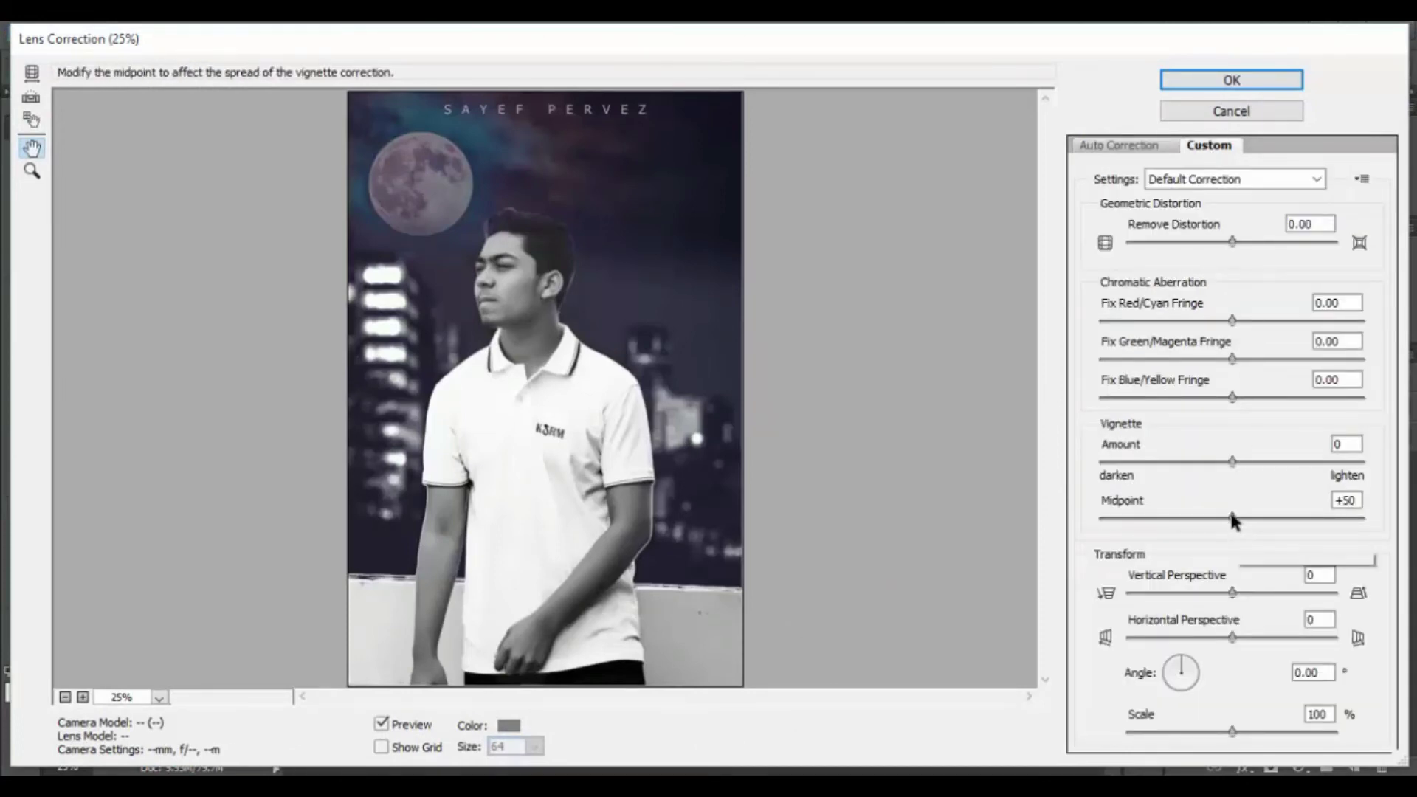
{"action": "mouse_move", "coordinate": [1231, 518]}
{"action": "left_mouse_down"}
{"action": "mouse_move", "coordinate": [1190, 518]}
{"action": "mouse_move", "coordinate": [1266, 516]}
{"action": "left_mouse_up"}
{"action": "left_click", "coordinate": [1222, 74]}
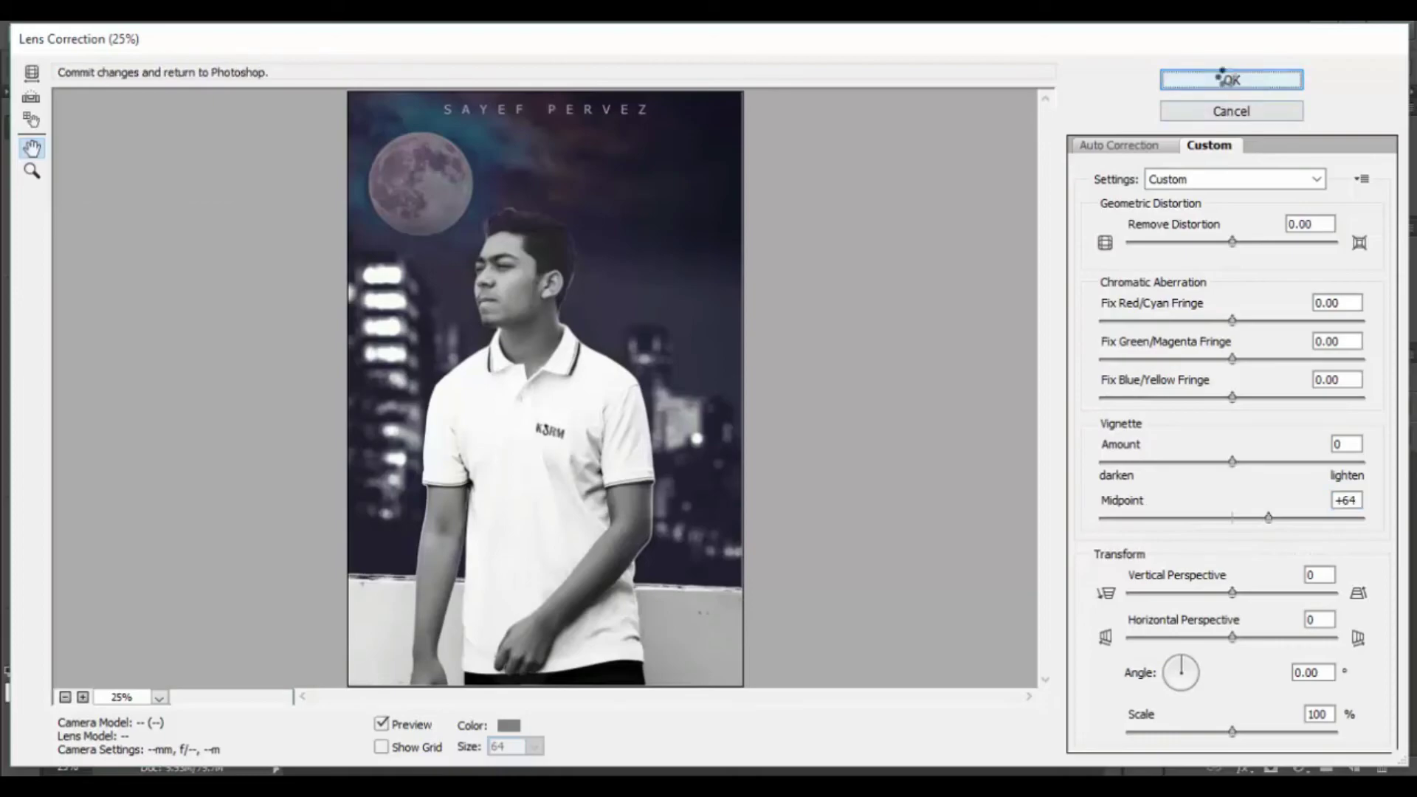
{"action": "left_click", "coordinate": [331, 34]}
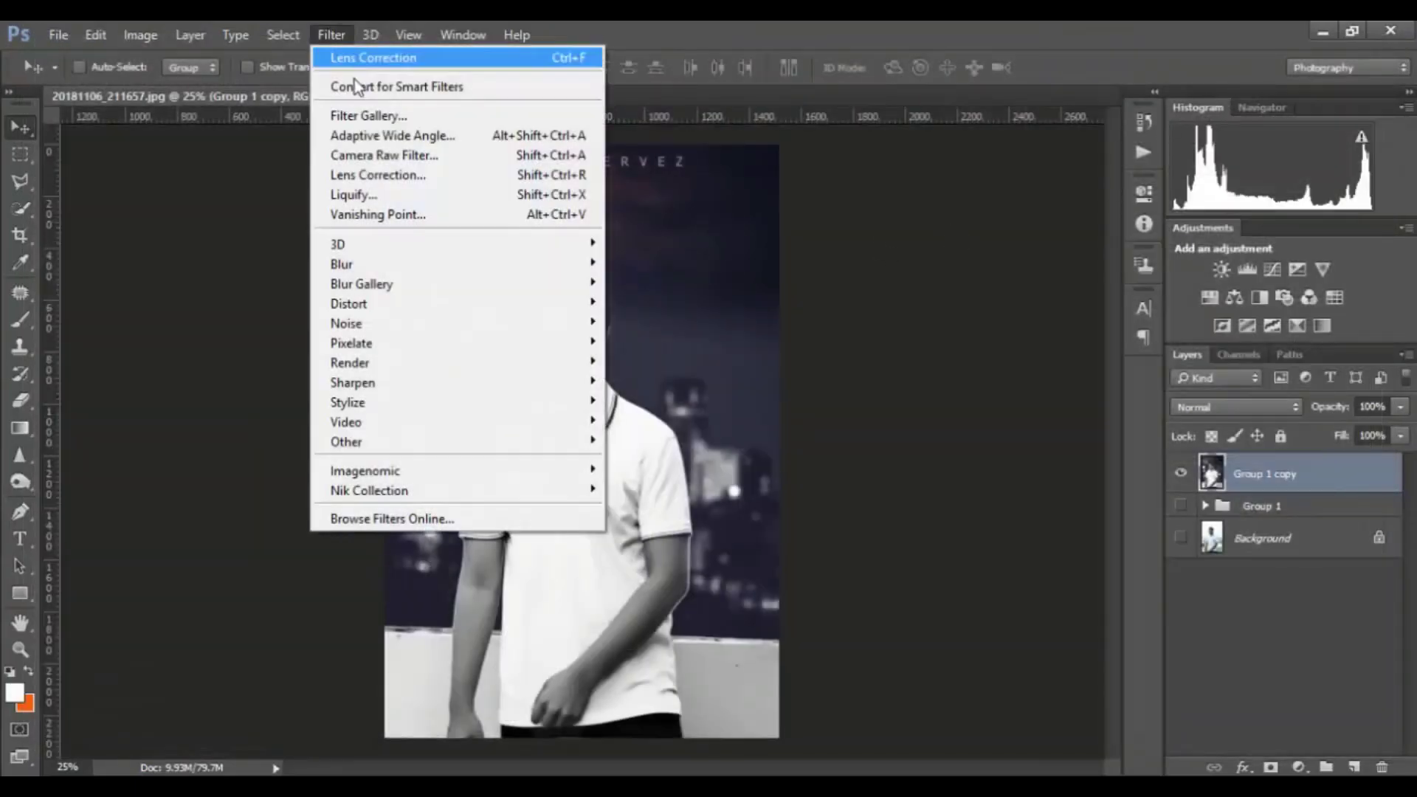
In Camera Raw, nudge temperature, add corner vignette, light sharpening and luminance noise reduction about 13
{"action": "left_click", "coordinate": [398, 155]}
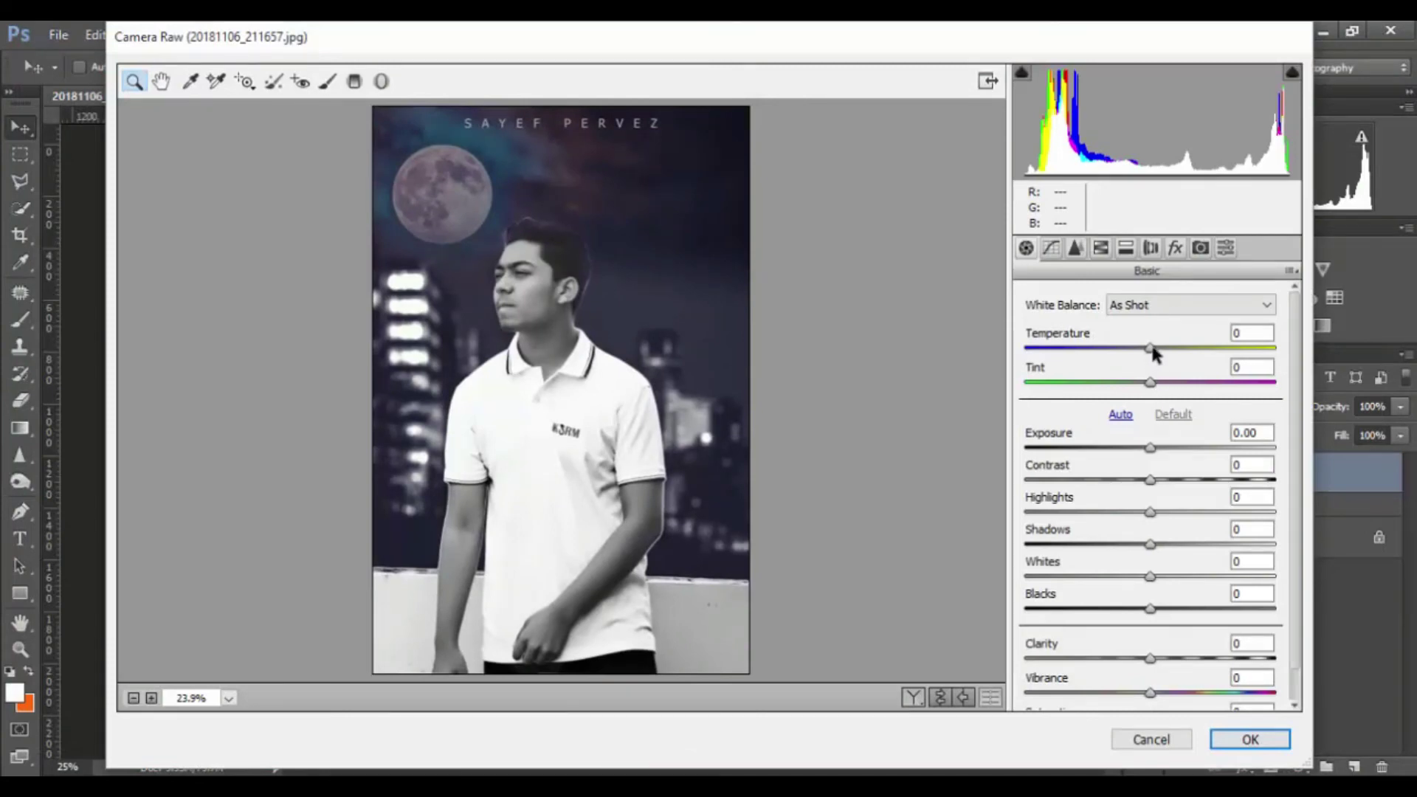
{"action": "left_click_drag", "start_coordinate": [1150, 348], "coordinate": [1149, 353]}
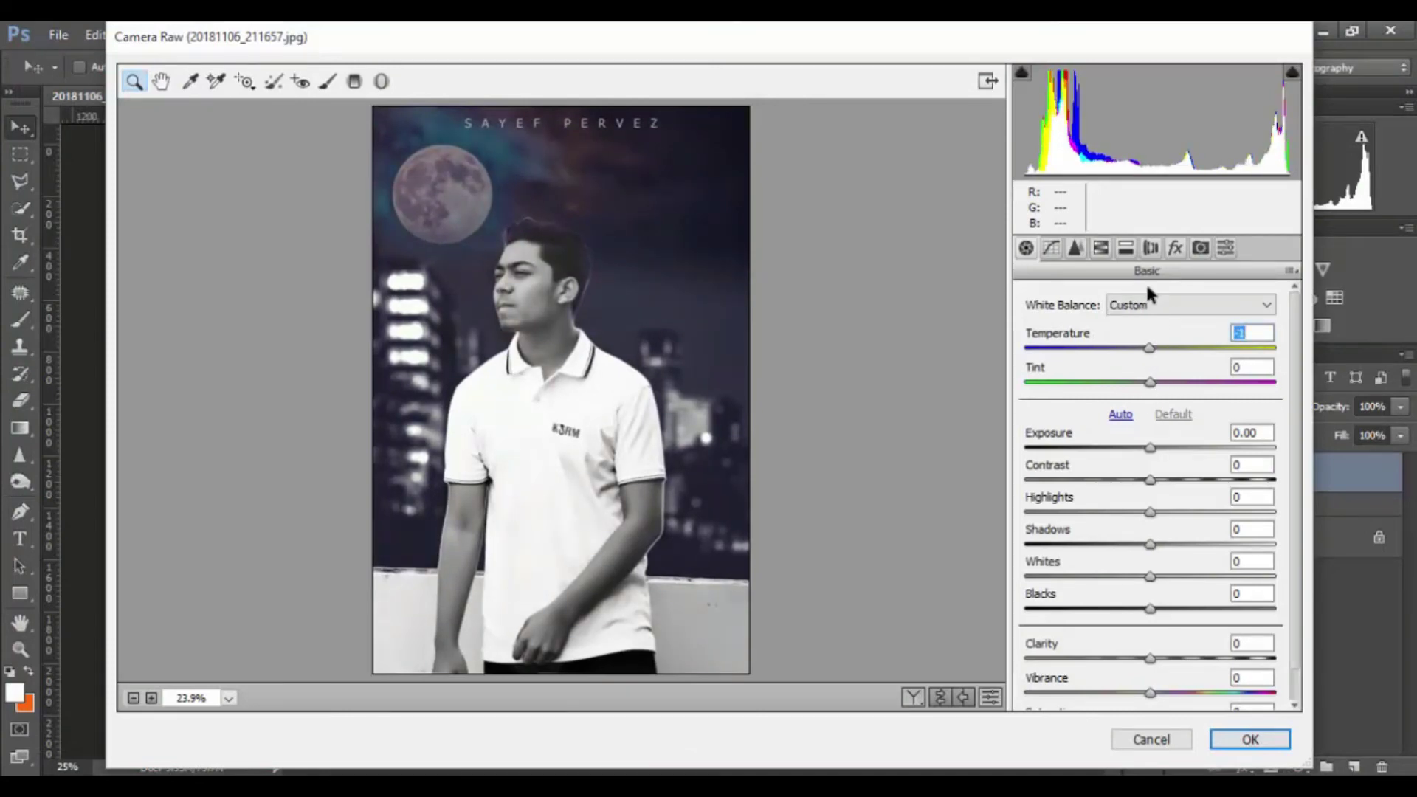
{"action": "left_click", "coordinate": [1175, 248]}
{"action": "left_click_drag", "start_coordinate": [1153, 590], "coordinate": [1134, 590]}
{"action": "left_click", "coordinate": [1077, 248]}
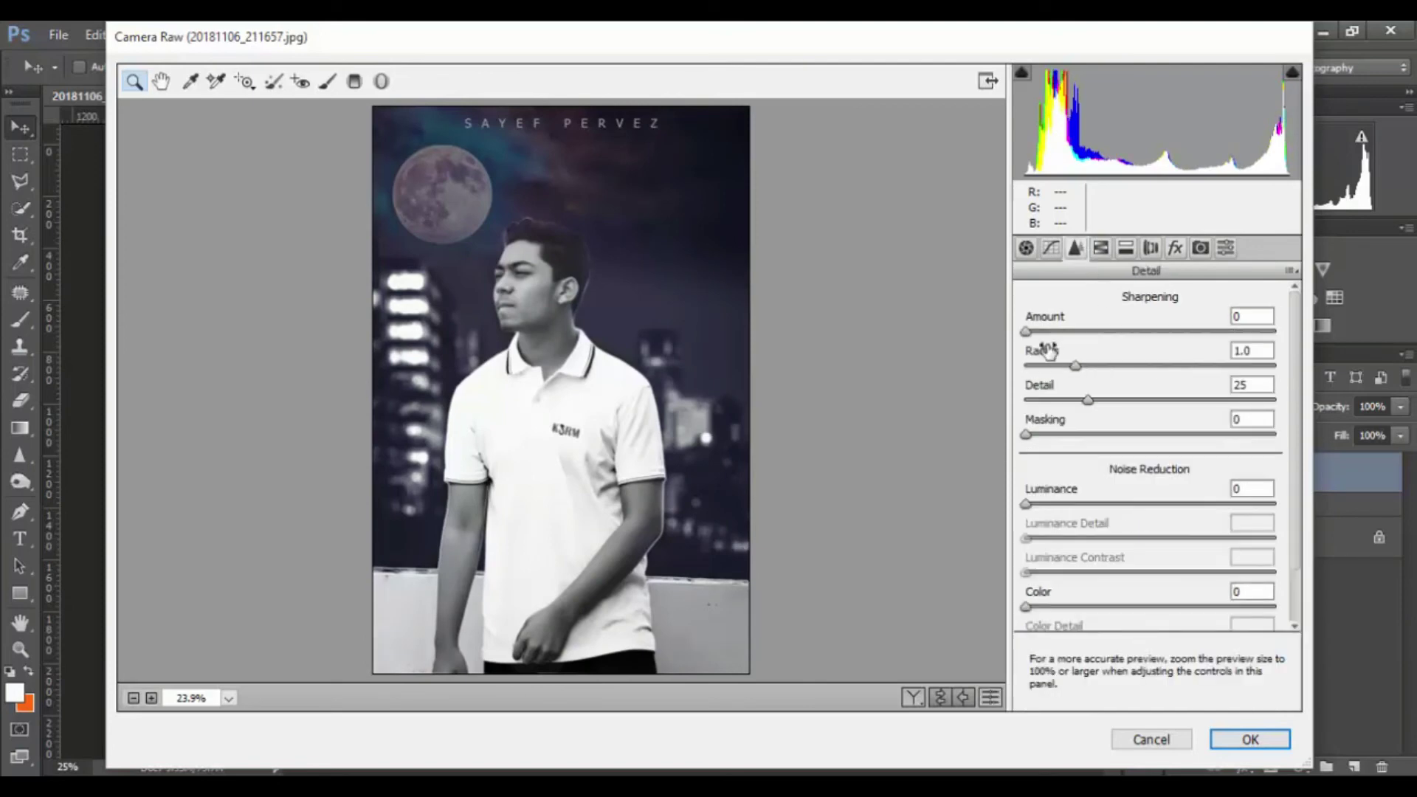
{"action": "left_click_drag", "start_coordinate": [1034, 330], "coordinate": [1063, 336]}
{"action": "left_click_drag", "start_coordinate": [1026, 505], "coordinate": [1061, 512]}
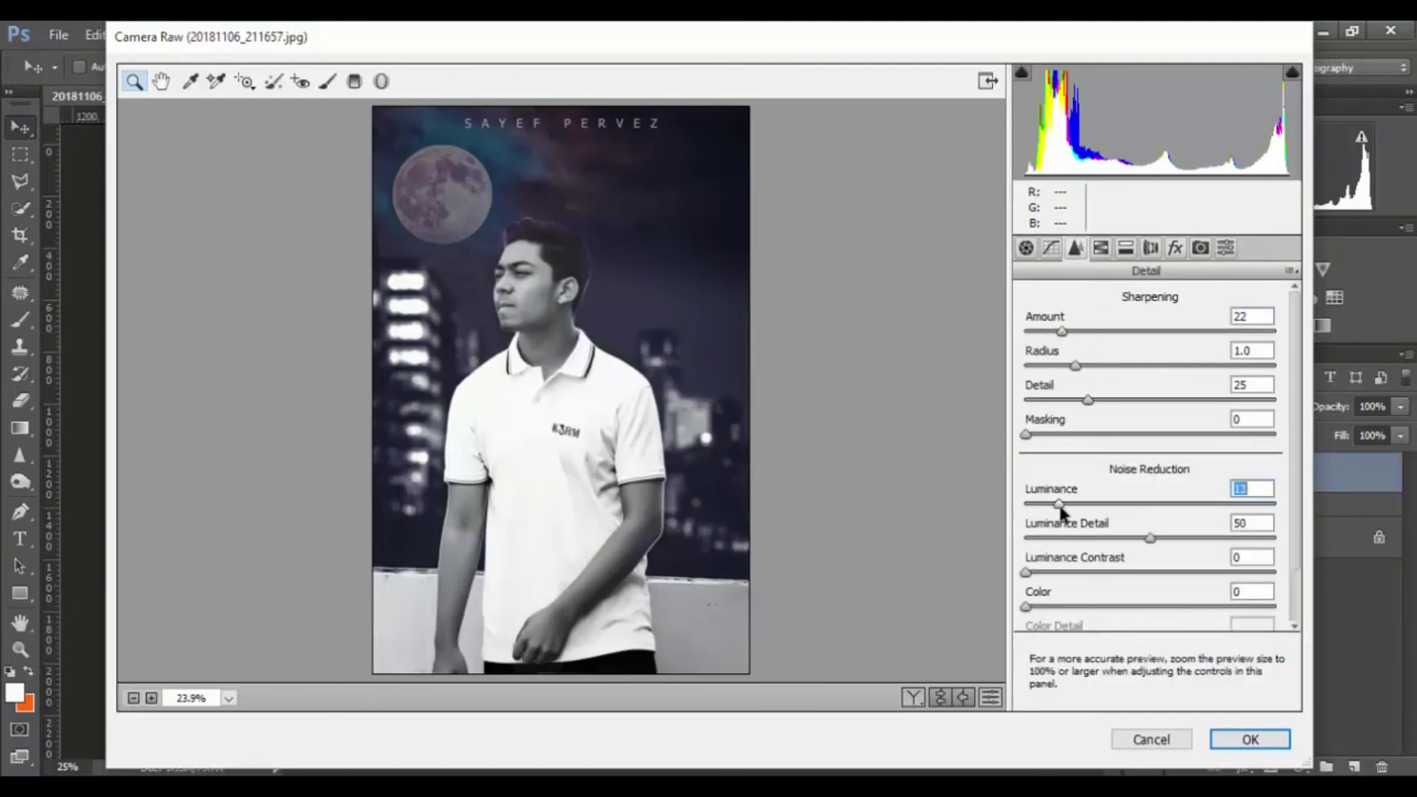
{"action": "left_click", "coordinate": [1026, 573]}
{"action": "left_click", "coordinate": [1027, 248]}
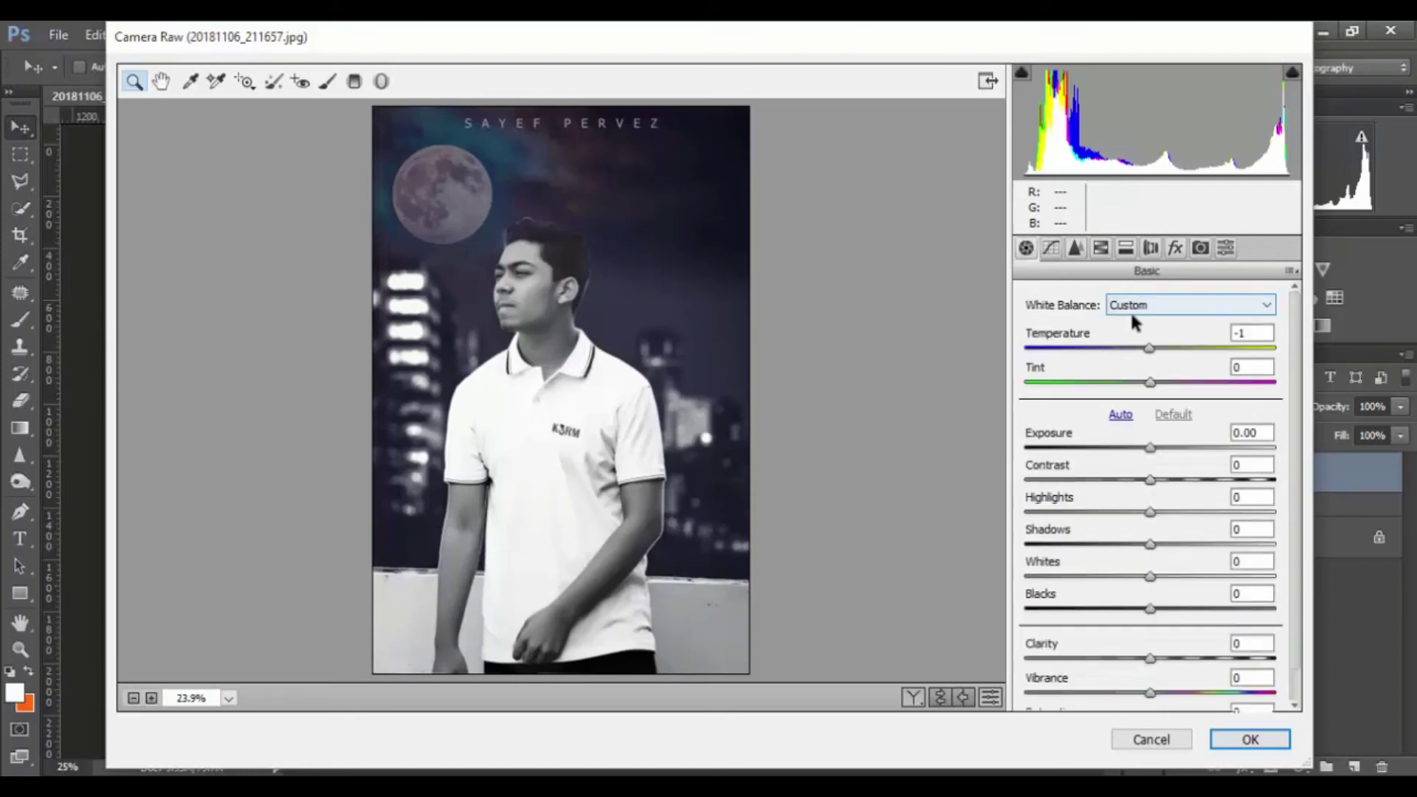
Raise Aquas saturation to +45 and shift Aquas hue to +38, then apply
{"action": "left_click", "coordinate": [1100, 248]}
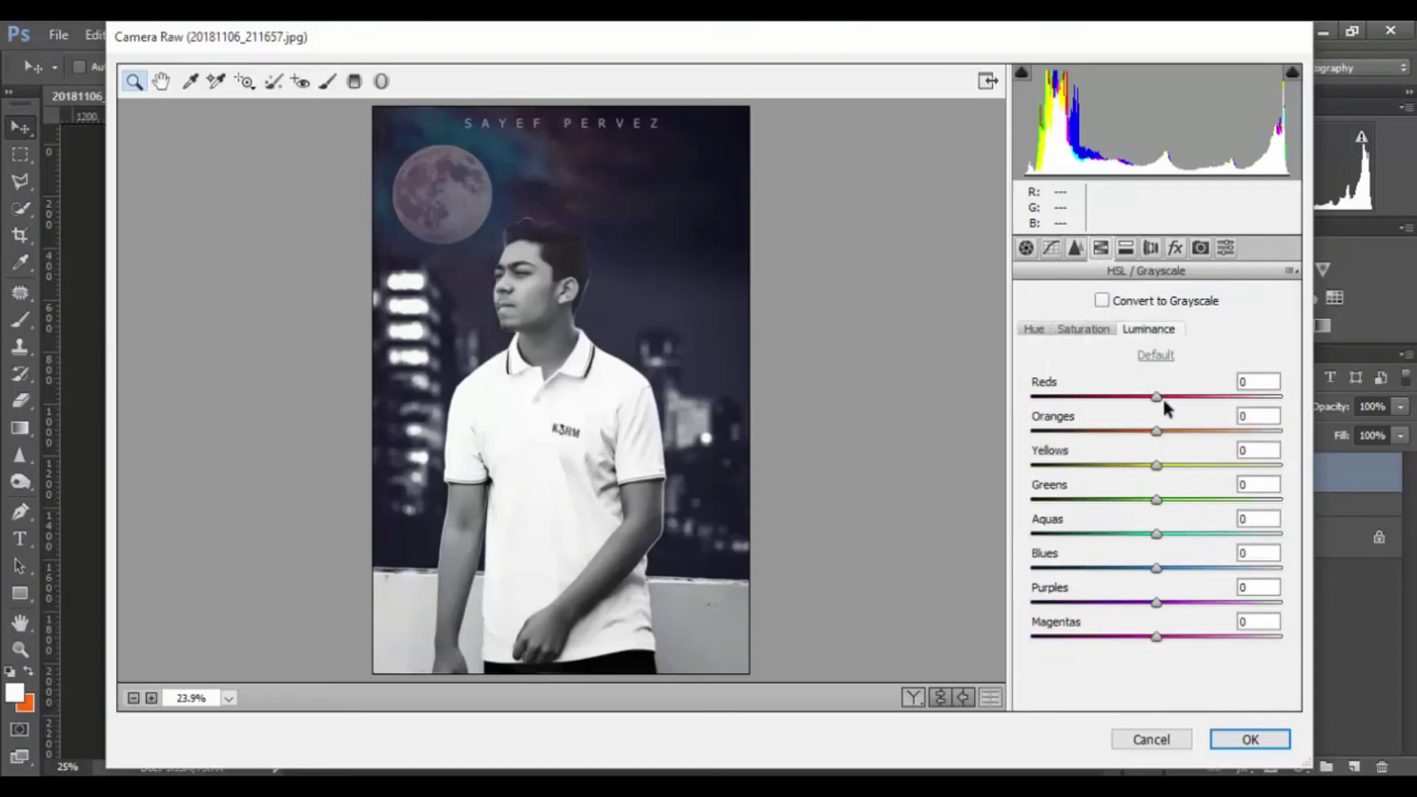
{"action": "left_click", "coordinate": [1083, 329]}
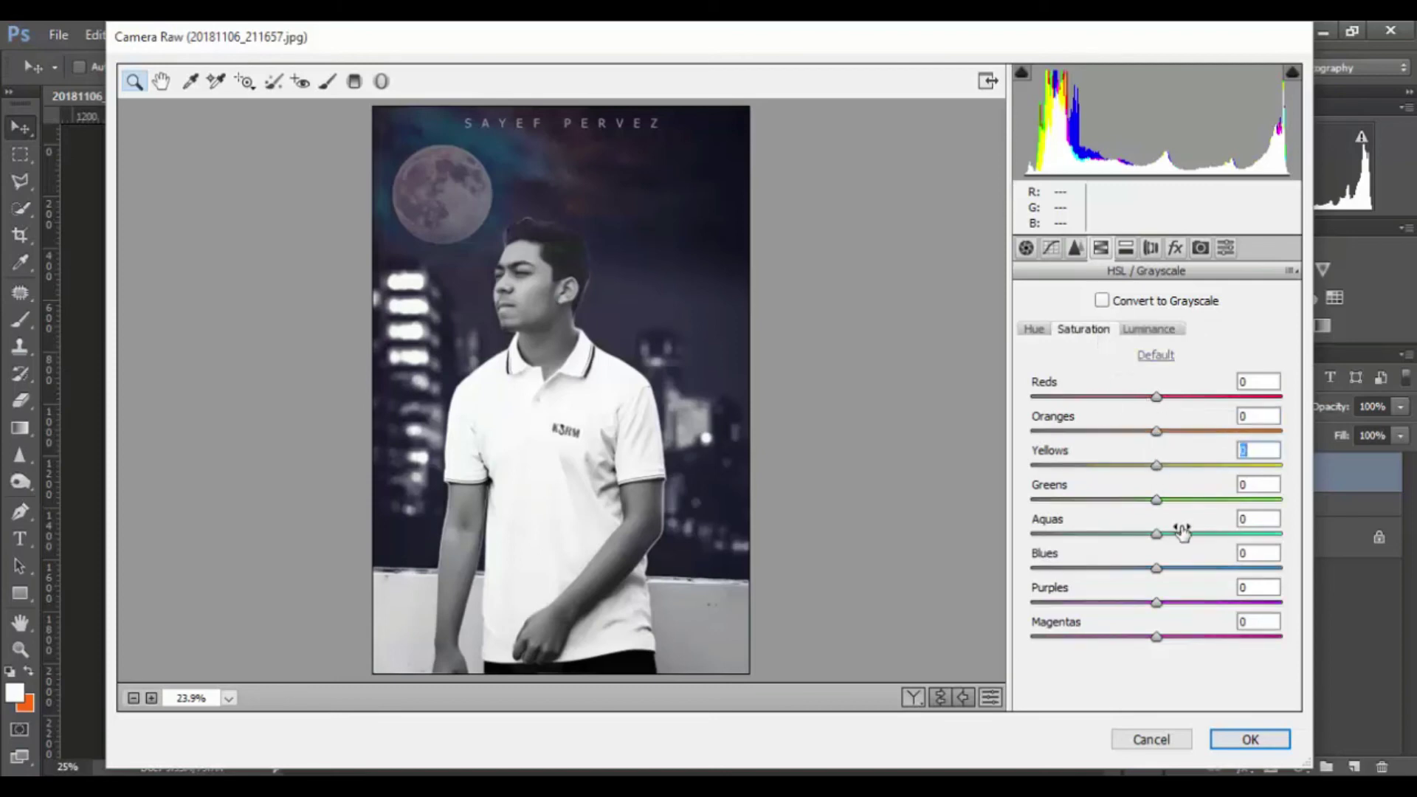
{"action": "left_click_drag", "start_coordinate": [1157, 536], "coordinate": [1204, 538]}
{"action": "left_click", "coordinate": [1034, 329]}
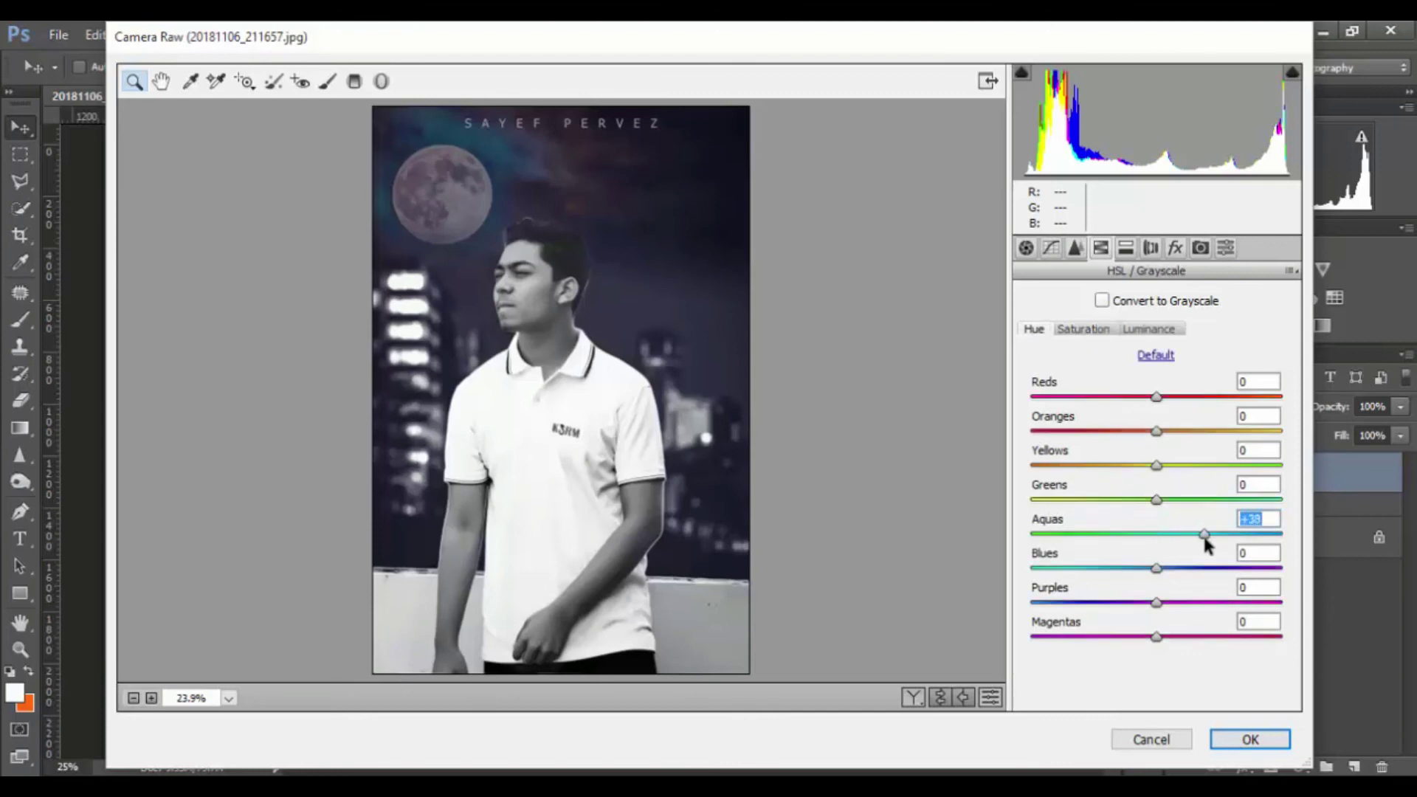
{"action": "left_click", "coordinate": [1249, 738]}
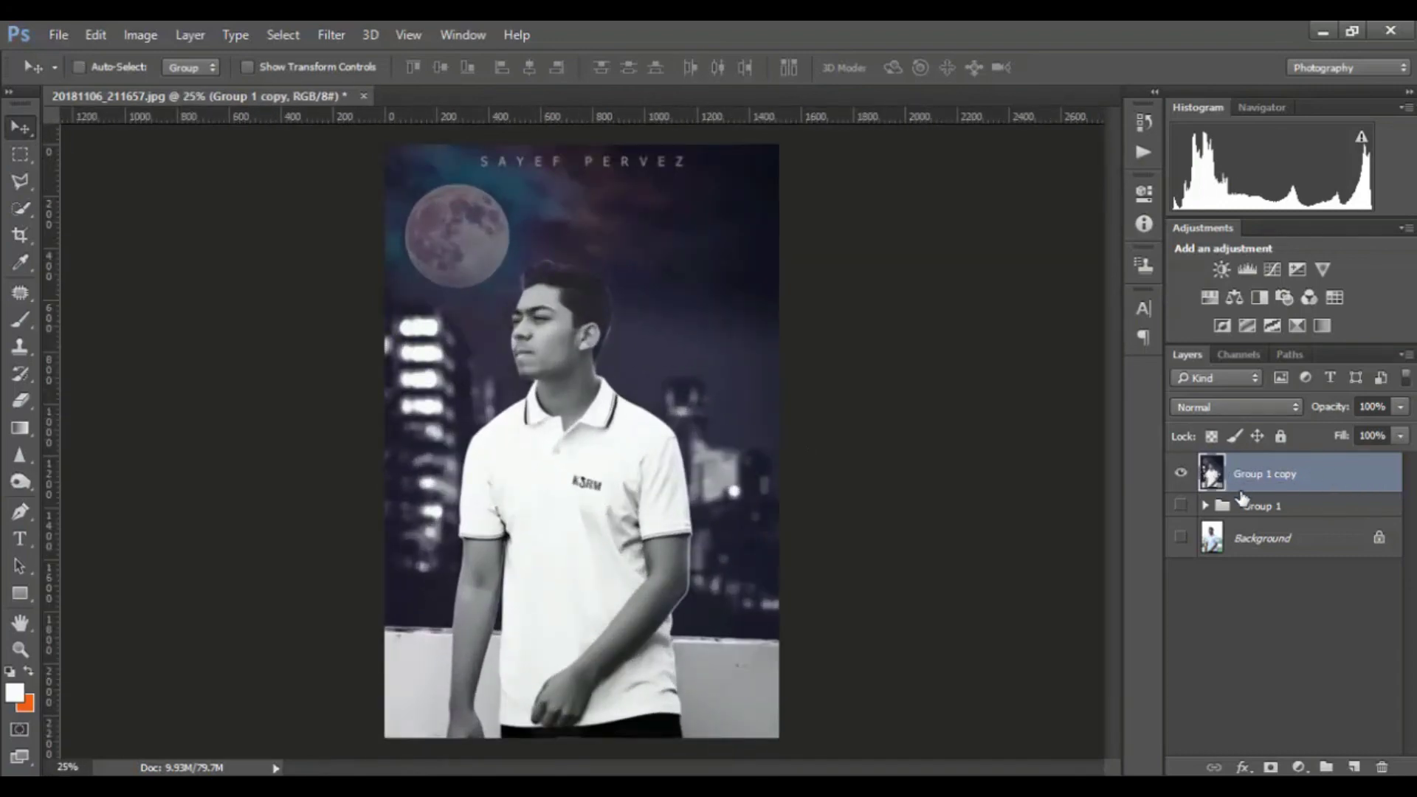
Toggle Group 1 copy's visibility to compare the edit with the original photo, leaving it hidden
{"action": "left_click", "coordinate": [1183, 476]}
{"action": "left_click", "coordinate": [1183, 473]}
{"action": "left_click", "coordinate": [1181, 474]}
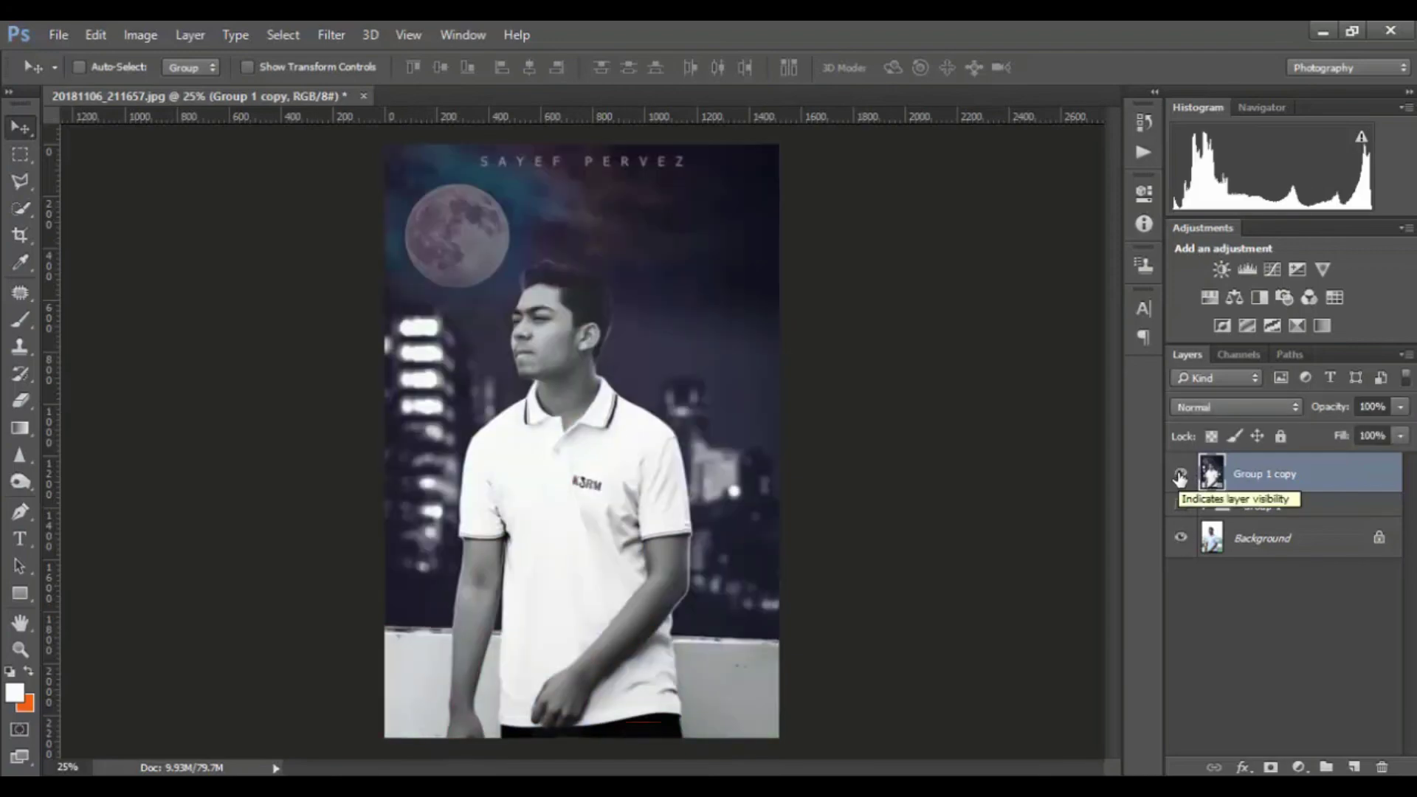
{"action": "left_click", "coordinate": [1181, 476]}
{"action": "left_click", "coordinate": [1181, 477]}
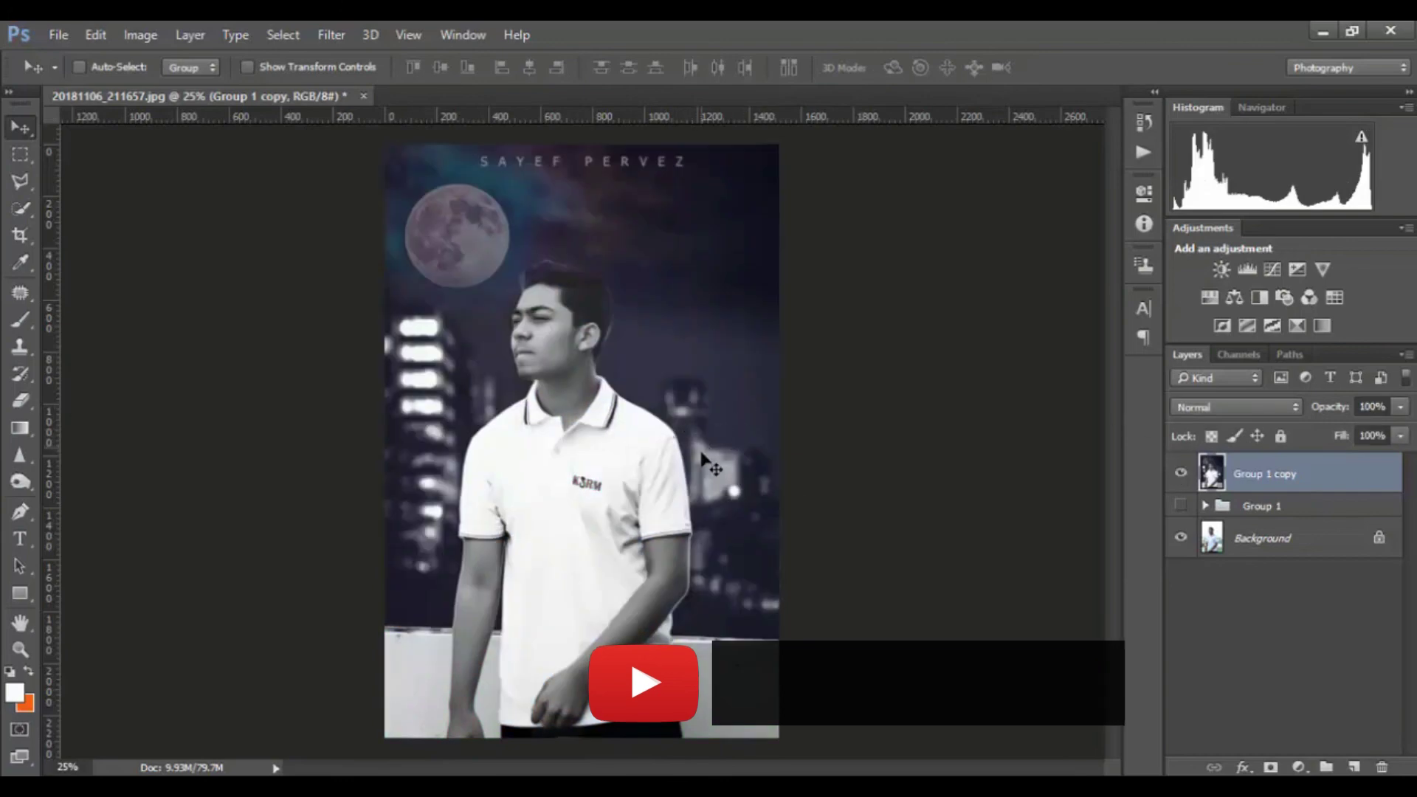
{"action": "left_click", "coordinate": [1181, 475]}
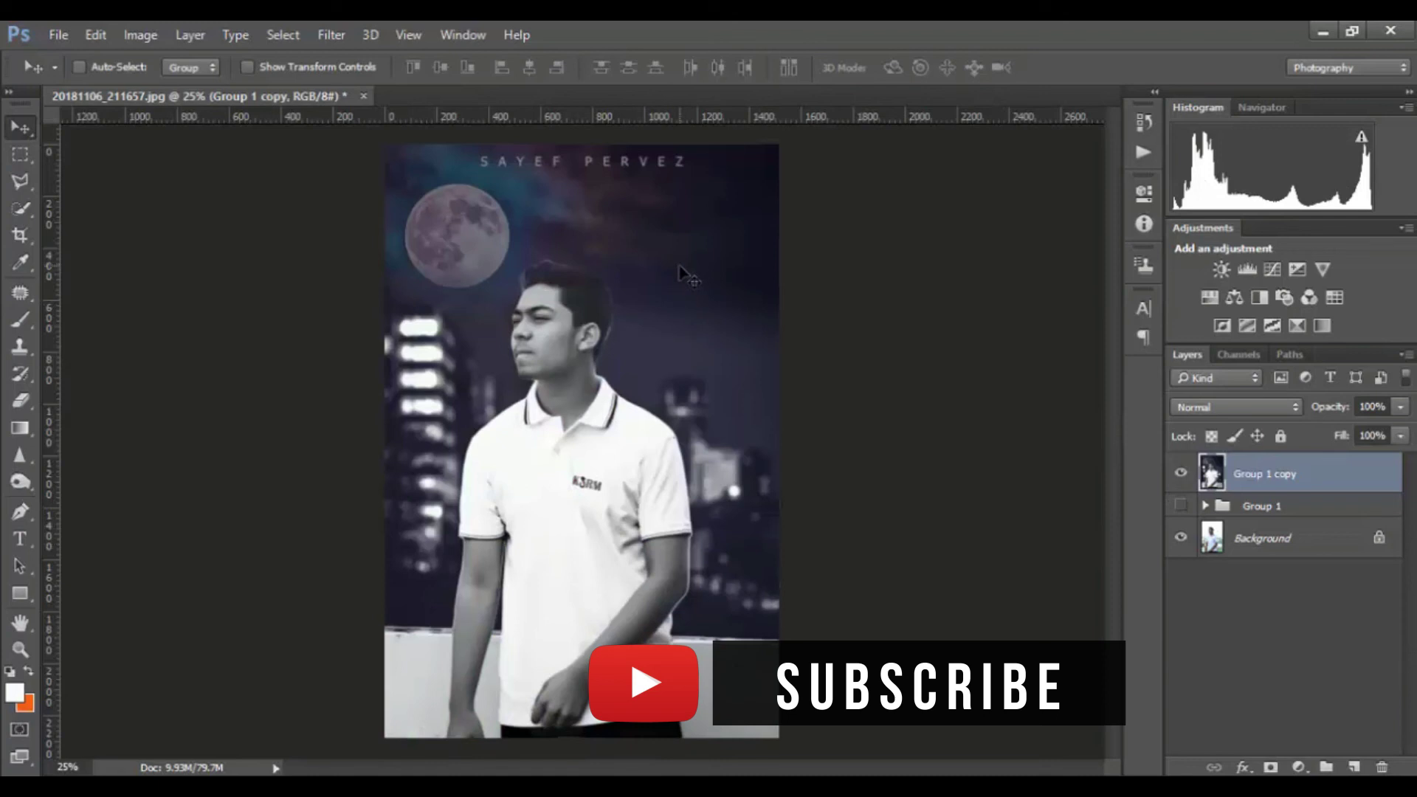